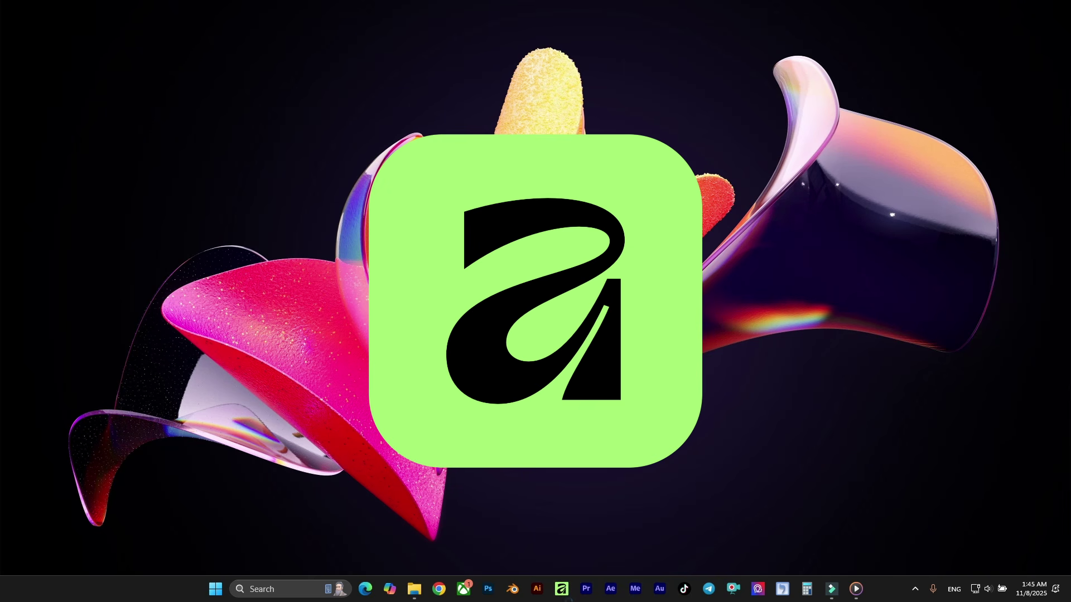
# Launch Affinity and create a new landscape A4 document measuring 297 × 210 mm
pyautogui.click(561, 589)
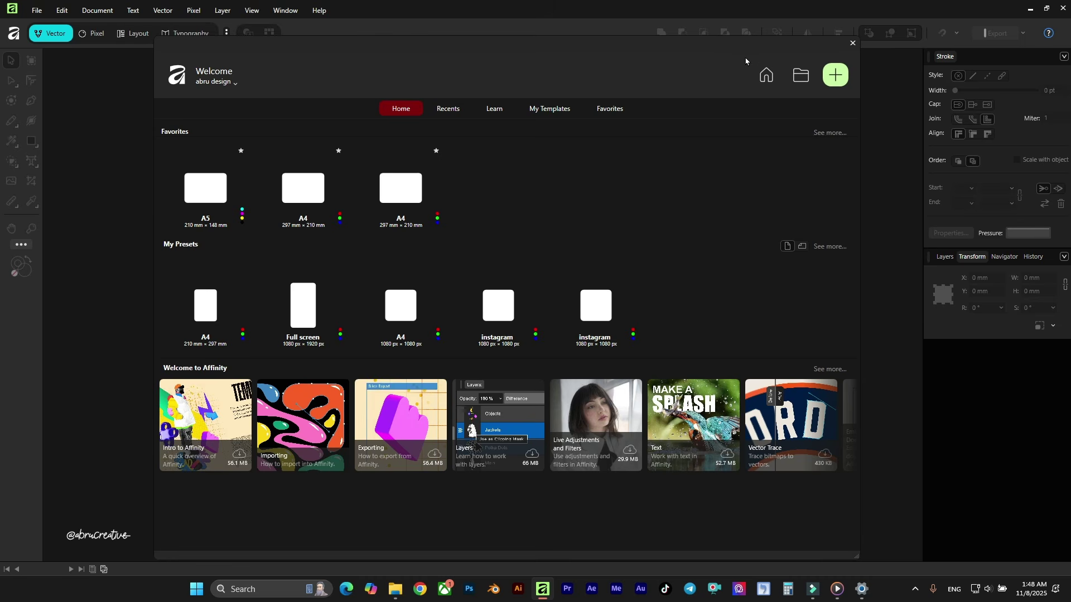
pyautogui.click(311, 191)
pyautogui.scroll(-1, 385, 184)
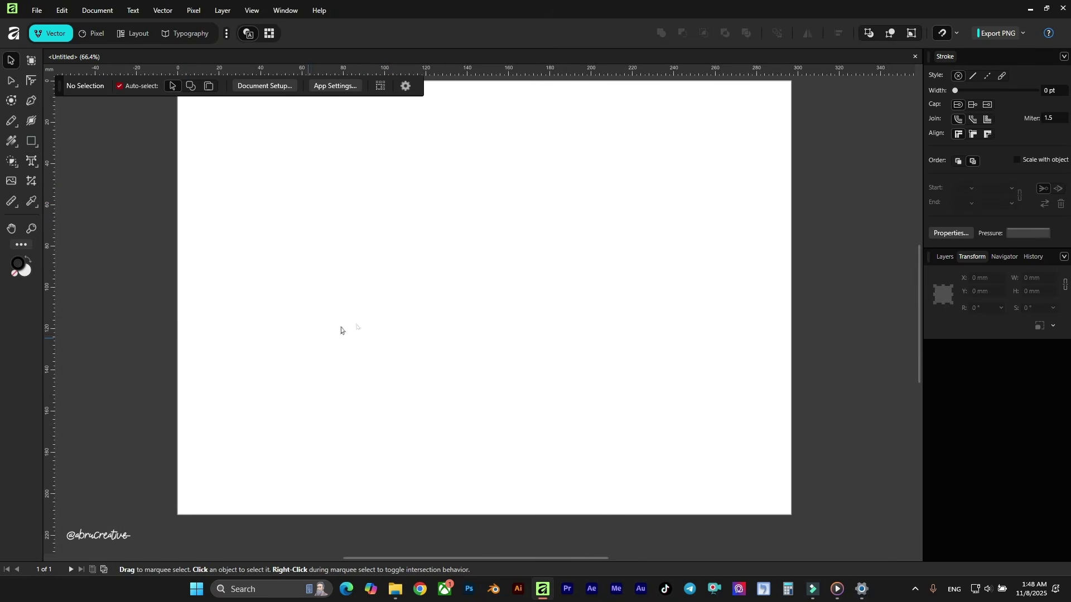
# Try arranging the tools in 1 column in the tool customisation and set them back to 2 columns
pyautogui.click(19, 247)
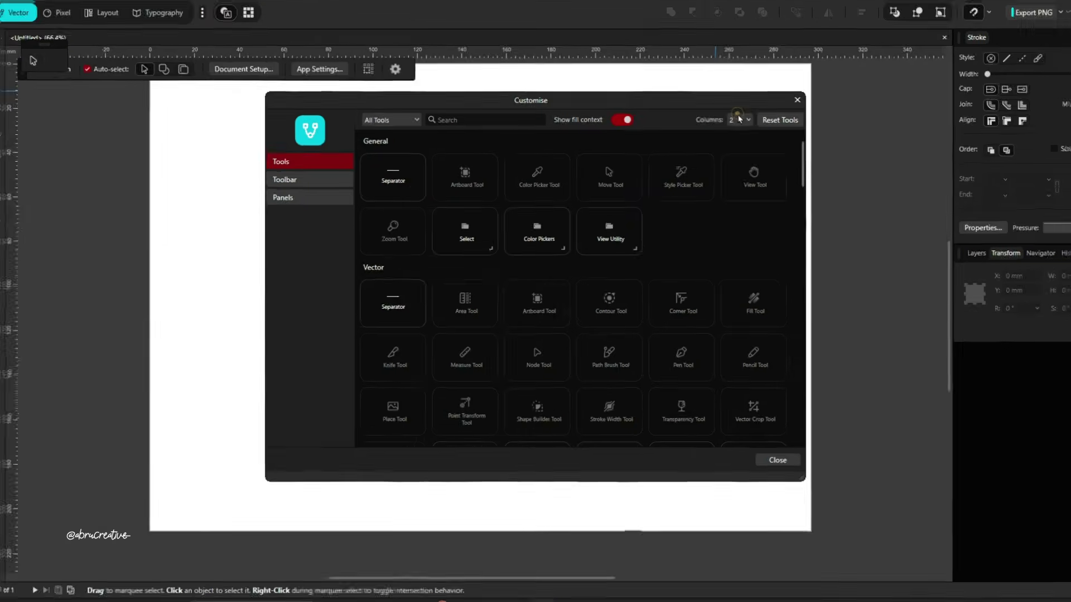
pyautogui.click(781, 84)
pyautogui.click(718, 146)
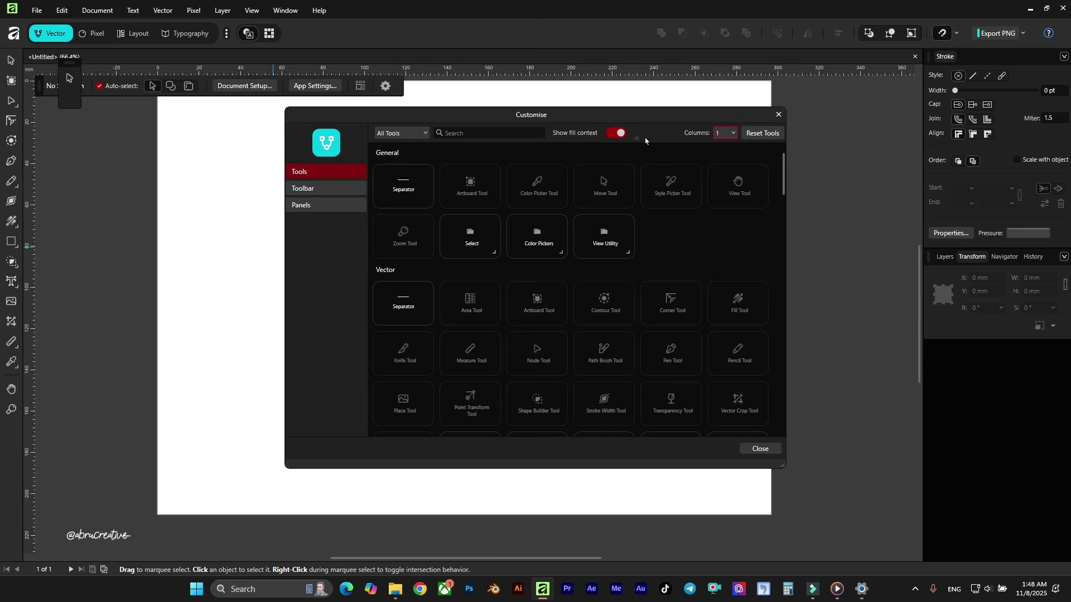
pyautogui.click(726, 132)
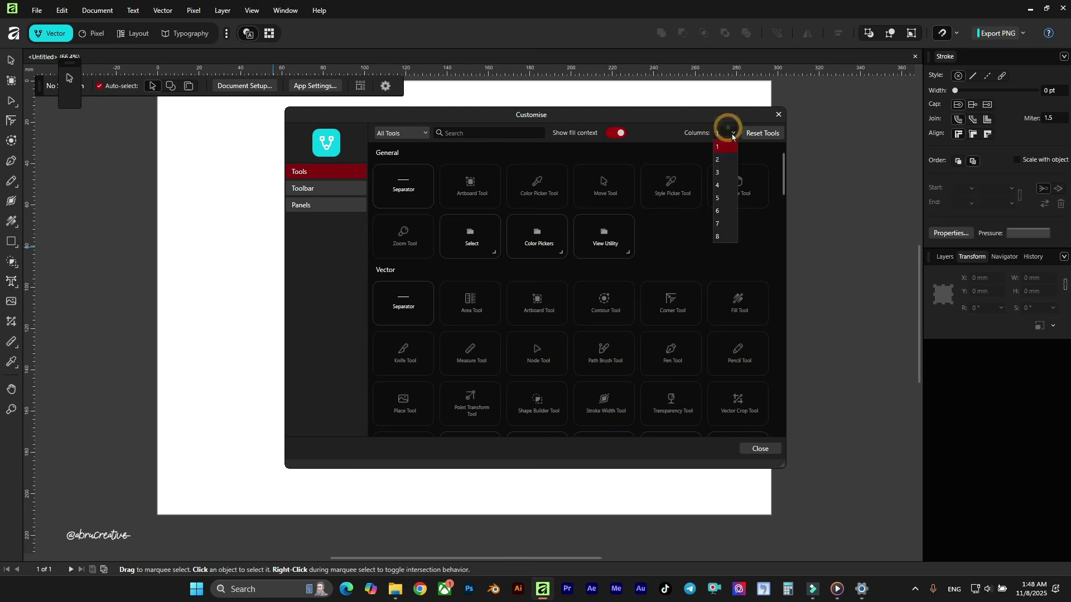
pyautogui.click(720, 161)
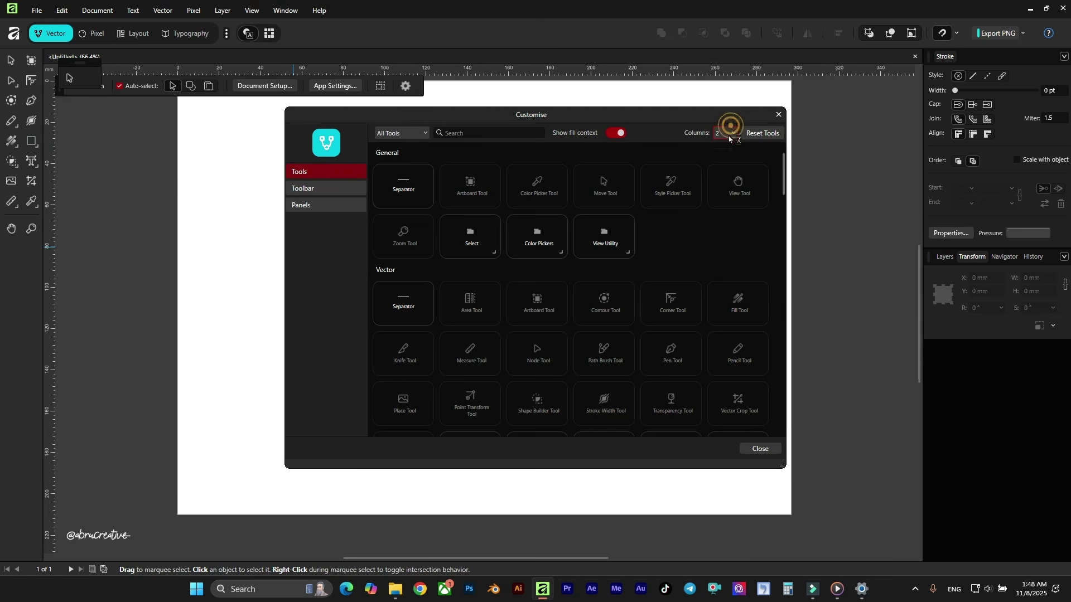
pyautogui.click(728, 132)
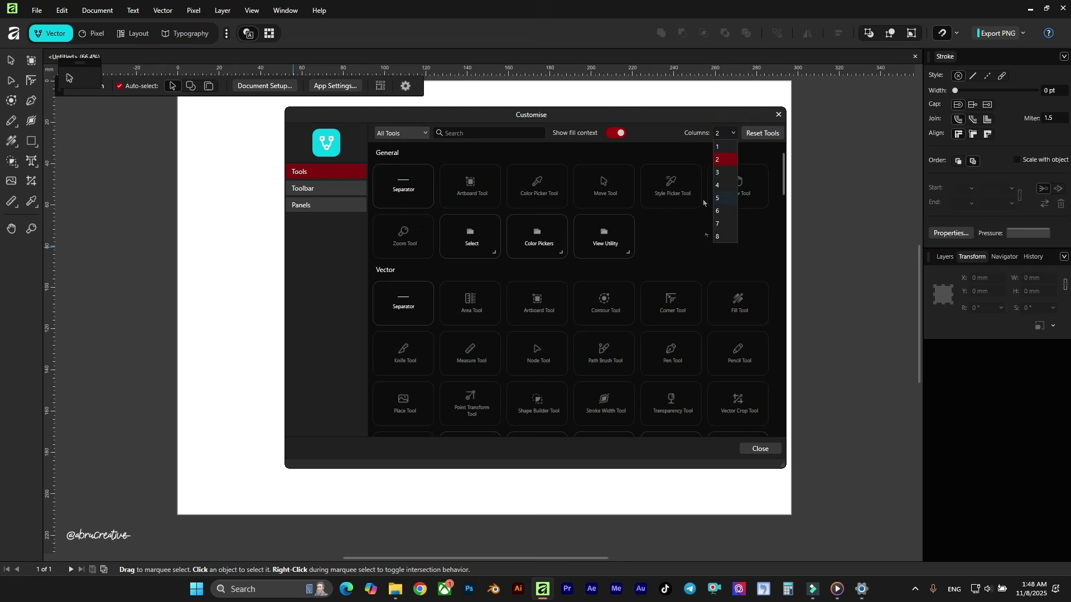
pyautogui.click(679, 117)
# Look through the available general, vector, text and shape tools in the customisation dialog, and close it
pyautogui.scroll(-2, 559, 263)
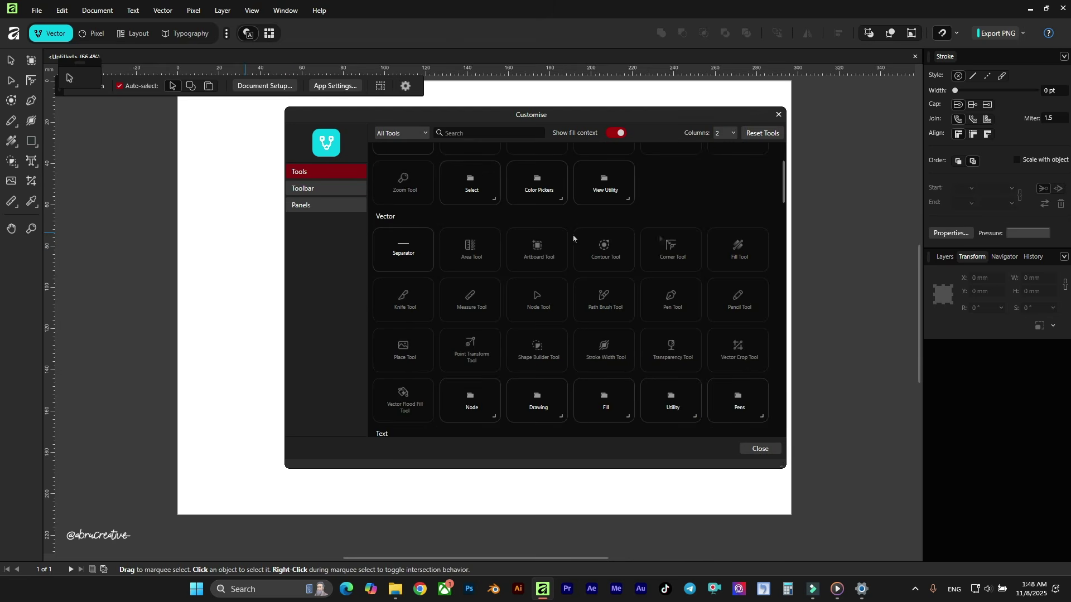
pyautogui.scroll(-14, 573, 239)
pyautogui.scroll(8, 574, 240)
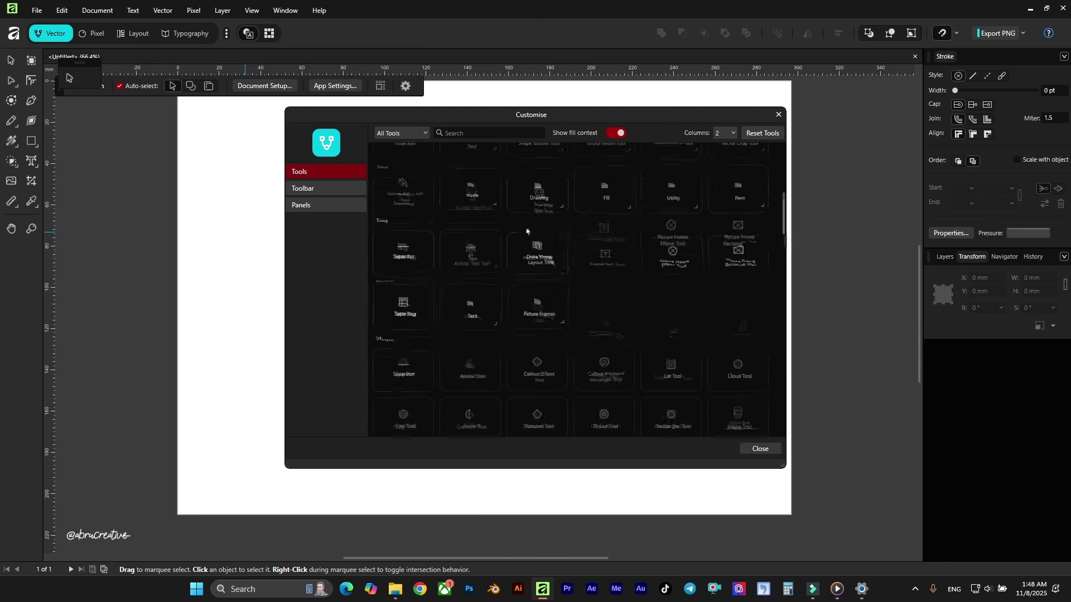
pyautogui.scroll(-2, 527, 231)
pyautogui.scroll(2, 465, 342)
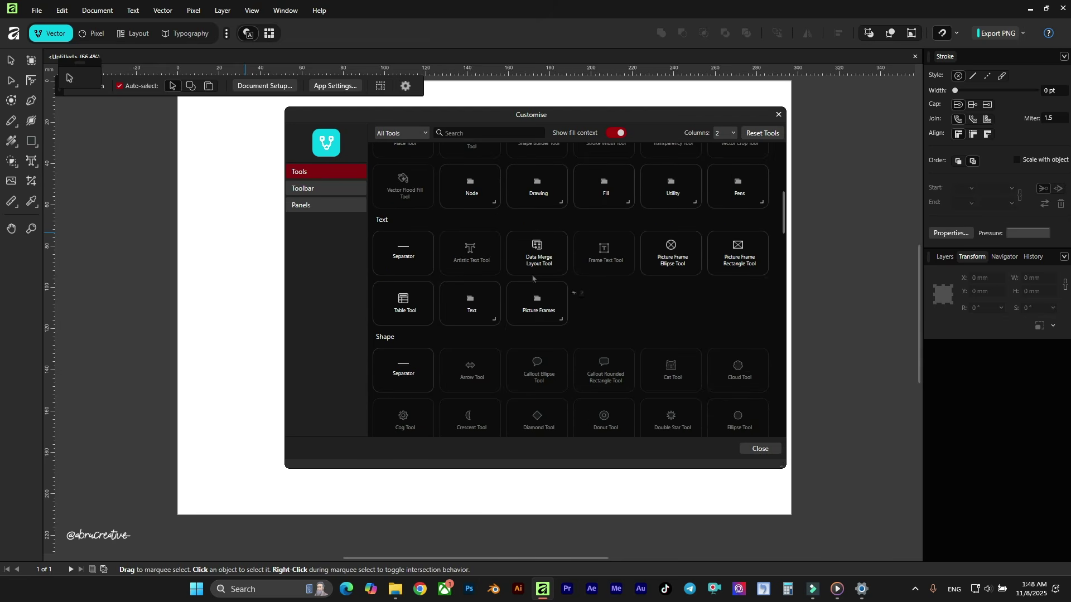
pyautogui.scroll(8, 532, 279)
pyautogui.scroll(-3, 392, 197)
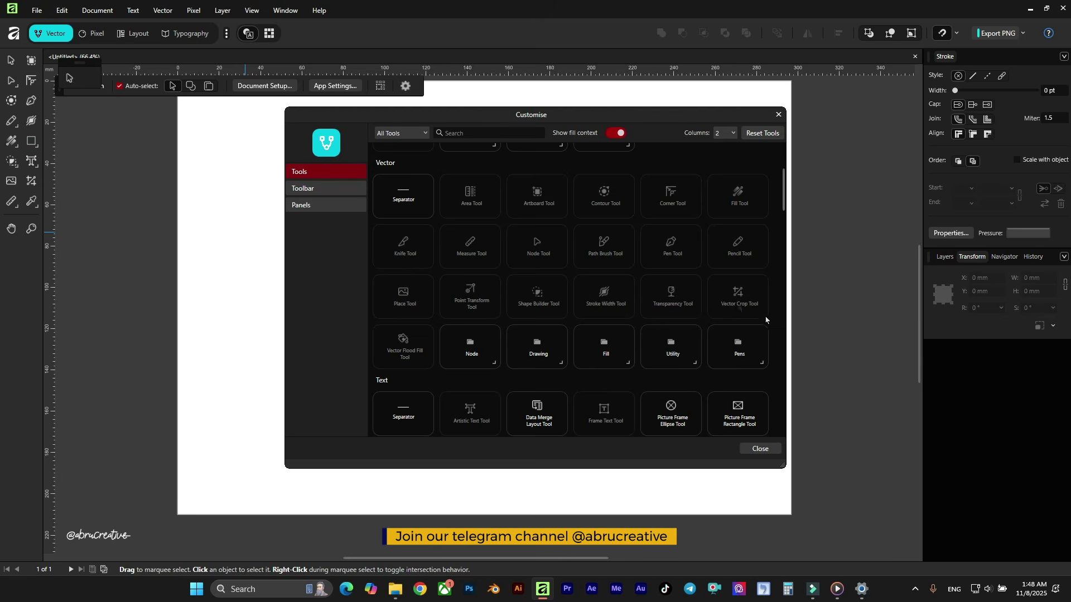
pyautogui.click(760, 446)
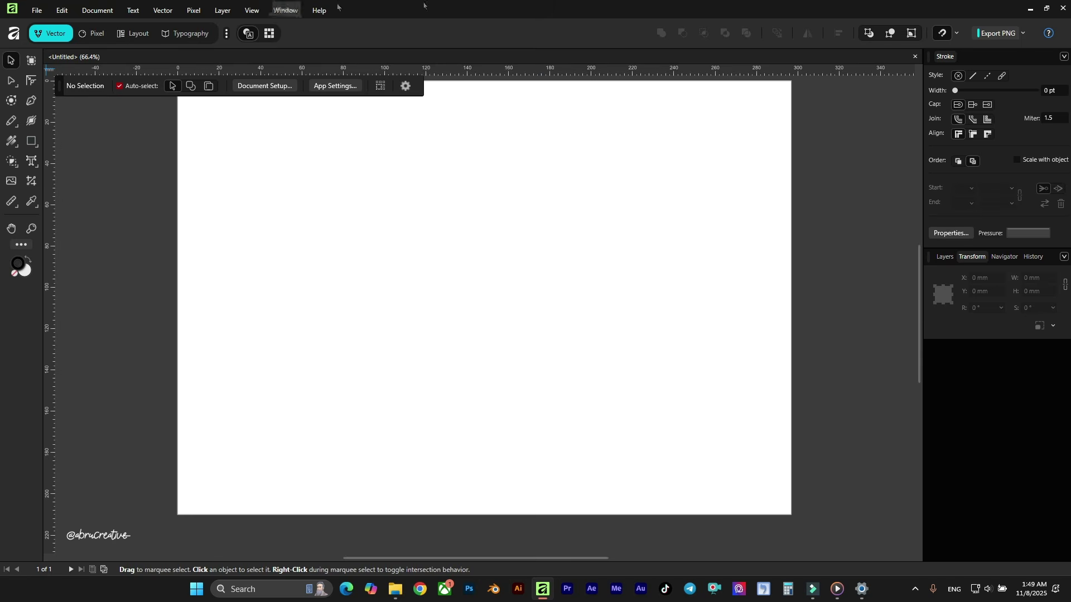
# Draw a rectangle about 93 × 60 mm in the upper left part of the page with the Rectangle tool
pyautogui.click(31, 141)
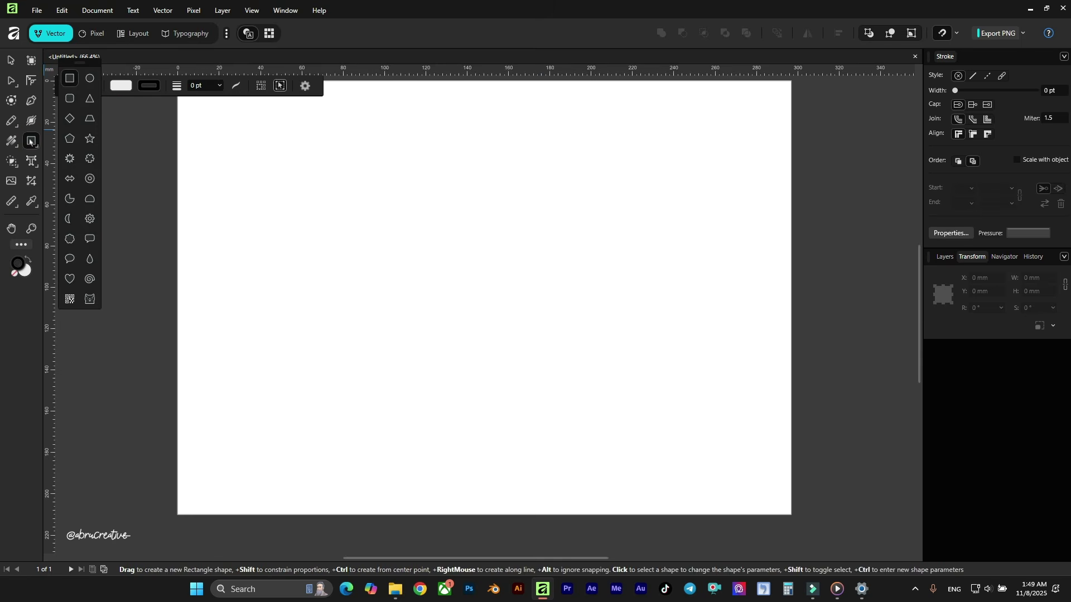
pyautogui.click(13, 60)
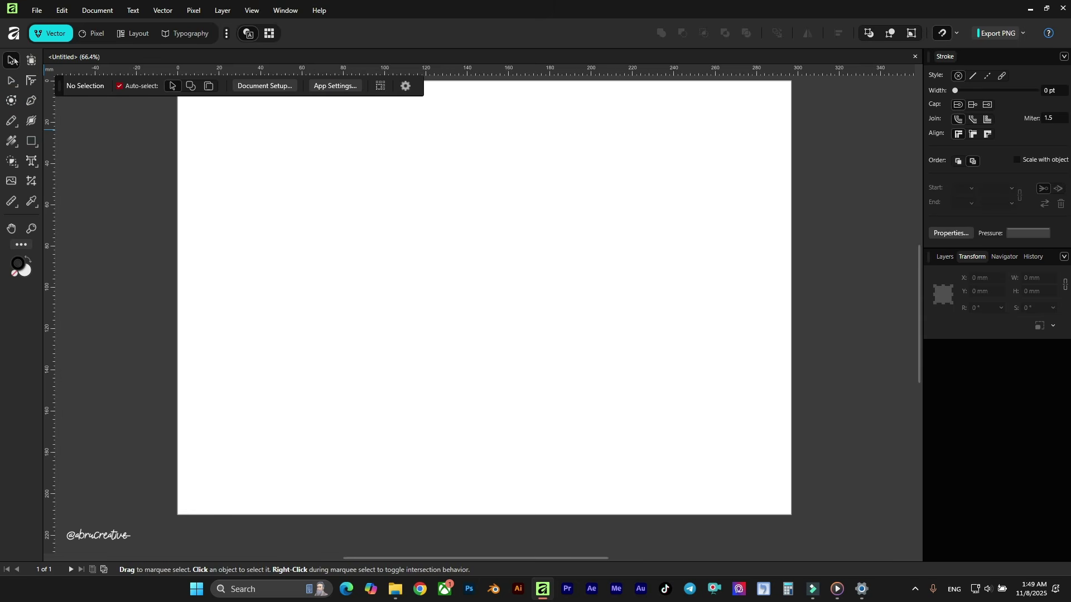
pyautogui.click(31, 141)
pyautogui.moveTo(295, 174); pyautogui.dragTo(489, 297)
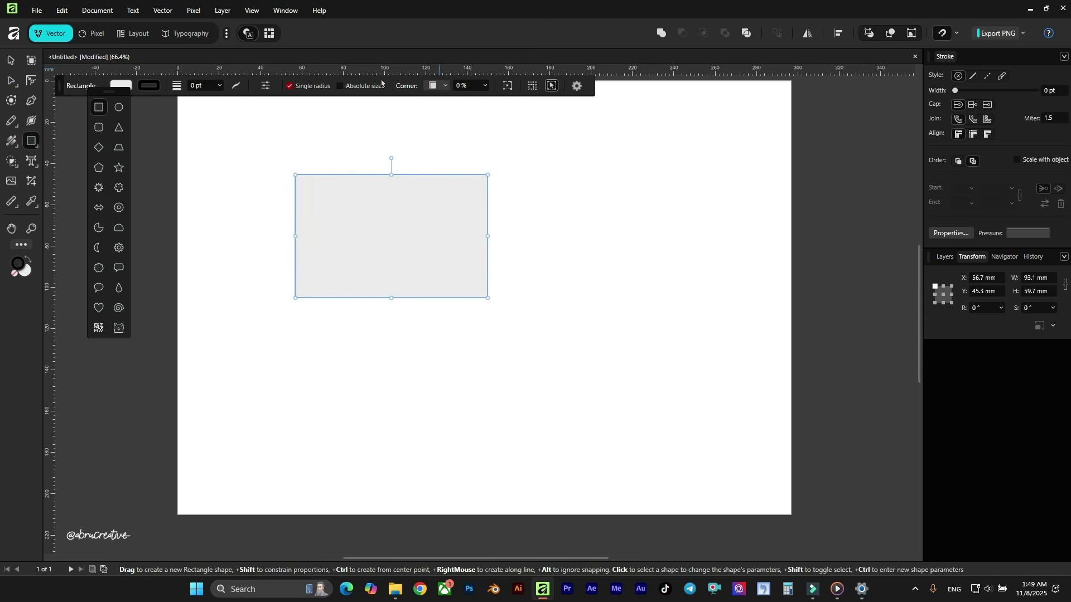
pyautogui.moveTo(61, 90); pyautogui.dragTo(97, 96)
# Move the rectangle toward the middle of the page and try rotating it by about -4.9°, undoing the rotation
pyautogui.click(13, 62)
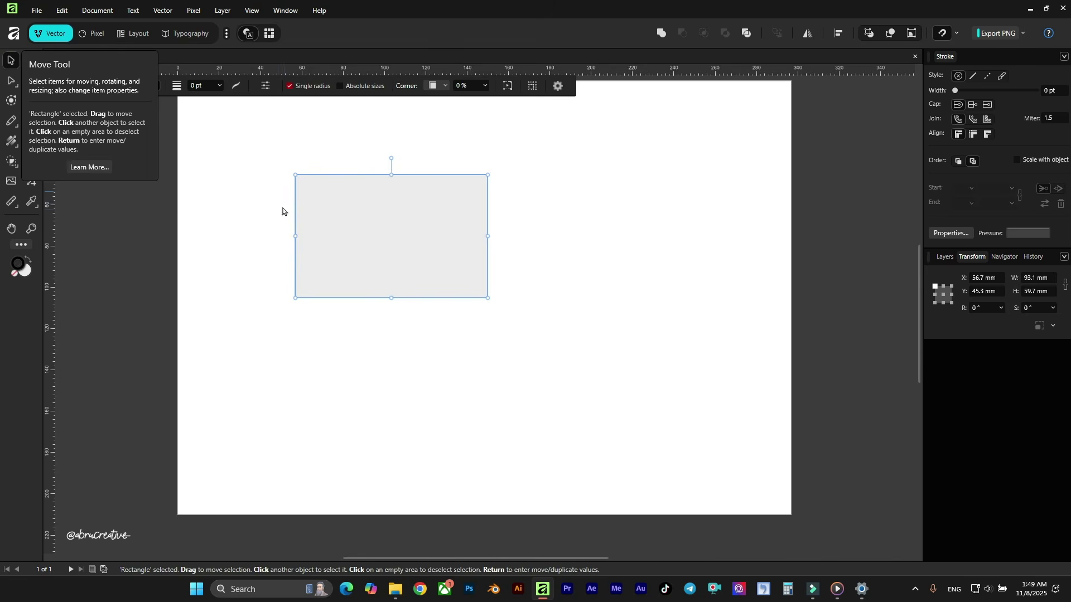
pyautogui.moveTo(368, 230); pyautogui.dragTo(499, 255)
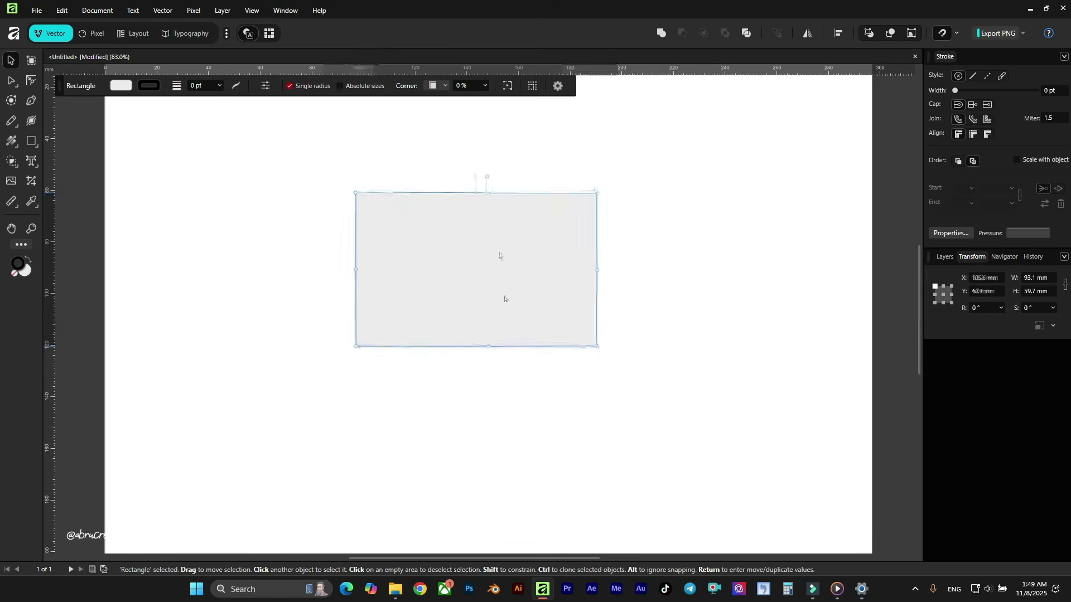
pyautogui.moveTo(471, 178); pyautogui.dragTo(481, 152)
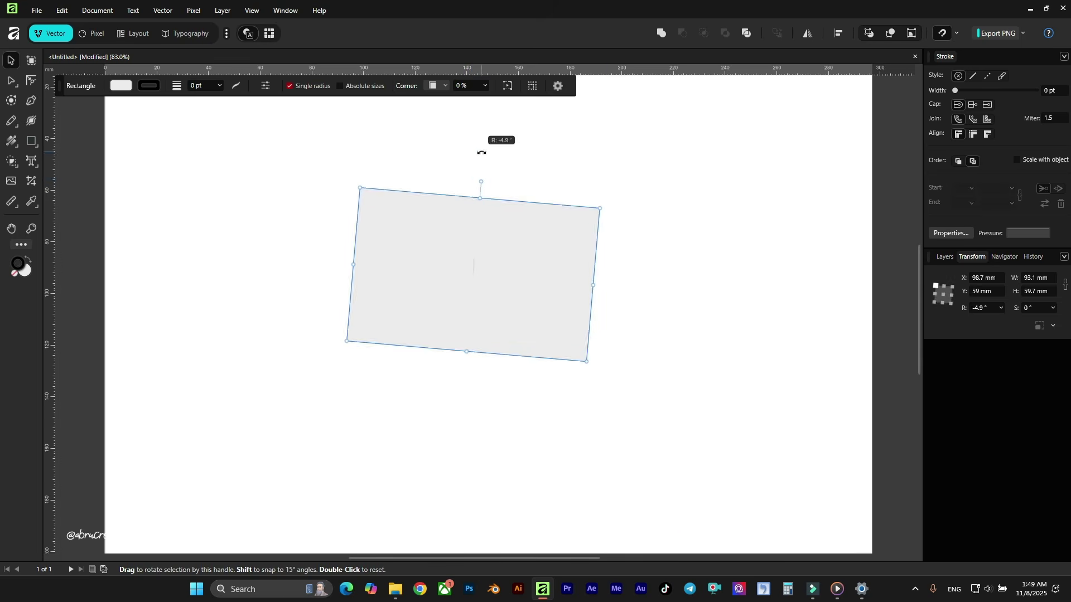
pyautogui.hotkey('ctrl', 'z')
# Resize the rectangle about its centre to about 78 × 69 mm
pyautogui.moveTo(593, 277); pyautogui.dragTo(562, 246)
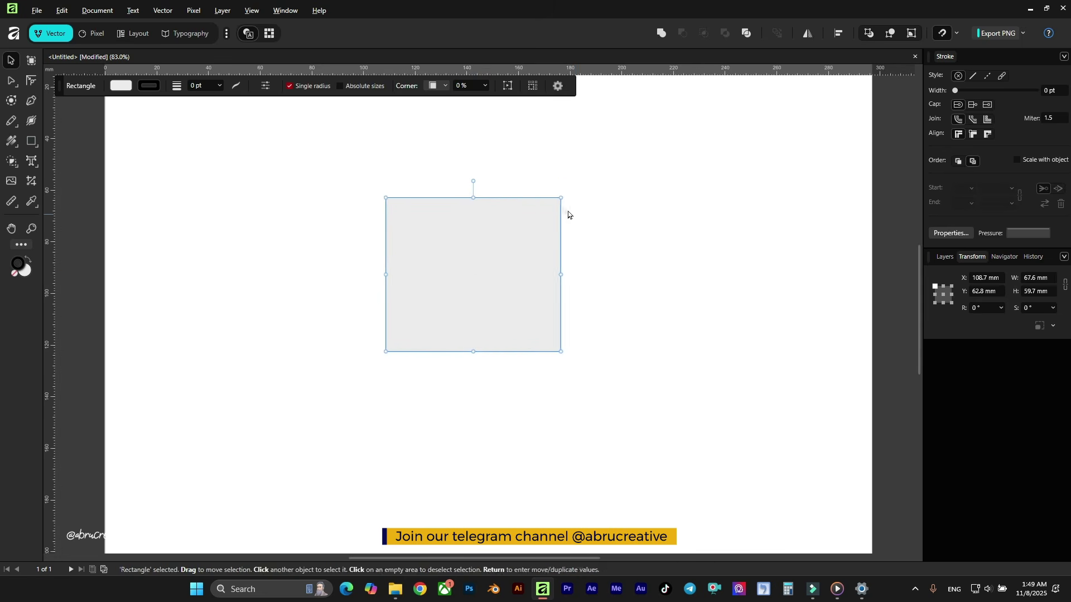
pyautogui.moveTo(561, 197)
pyautogui.mouseDown()
pyautogui.moveTo(612, 155)
pyautogui.moveTo(478, 262)
pyautogui.moveTo(634, 141)
pyautogui.moveTo(514, 224)
pyautogui.moveTo(580, 184)
pyautogui.moveTo(576, 192)
pyautogui.moveTo(538, 216)
pyautogui.moveTo(593, 164)
pyautogui.moveTo(521, 227)
pyautogui.moveTo(626, 146)
pyautogui.moveTo(538, 224)
pyautogui.moveTo(555, 179)
pyautogui.moveTo(604, 174)
pyautogui.moveTo(533, 208)
pyautogui.moveTo(582, 187)
pyautogui.moveTo(563, 187)
pyautogui.moveTo(601, 187)
pyautogui.moveTo(526, 227)
pyautogui.moveTo(617, 168)
pyautogui.moveTo(530, 226)
pyautogui.moveTo(606, 159)
pyautogui.moveTo(580, 189)
pyautogui.mouseUp()
pyautogui.scroll(-1, 502, 212)
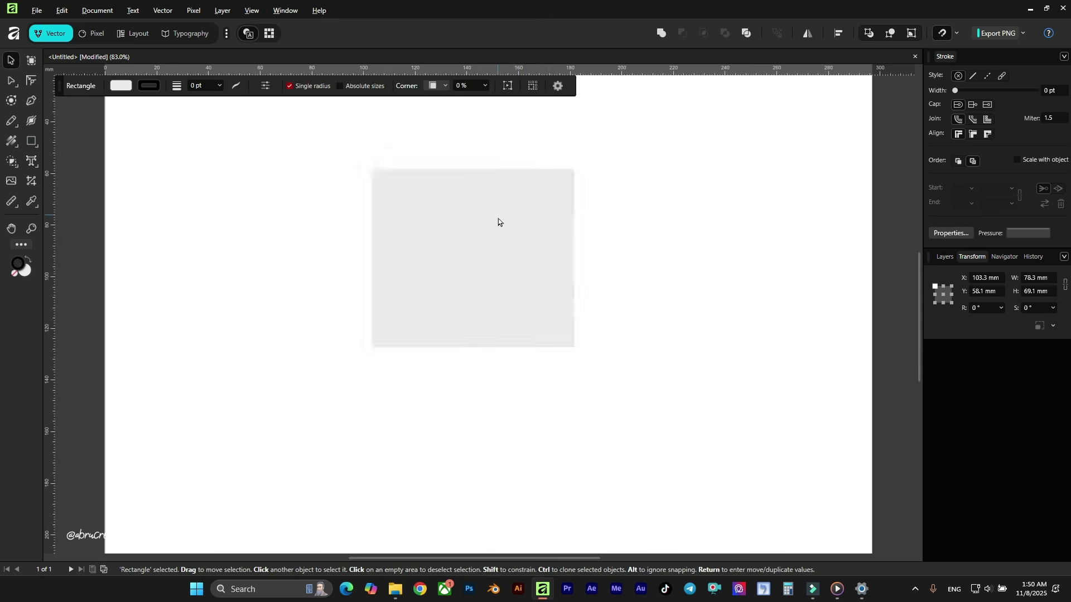
# Nudge the rectangle left, reposition it at about X 99.9 mm and Y 64.6 mm, and deselect it
pyautogui.press('Left')
pyautogui.press('Left')
pyautogui.press('Left')
pyautogui.press('Left')
pyautogui.press('Left')
pyautogui.moveTo(500, 243); pyautogui.dragTo(522, 259)
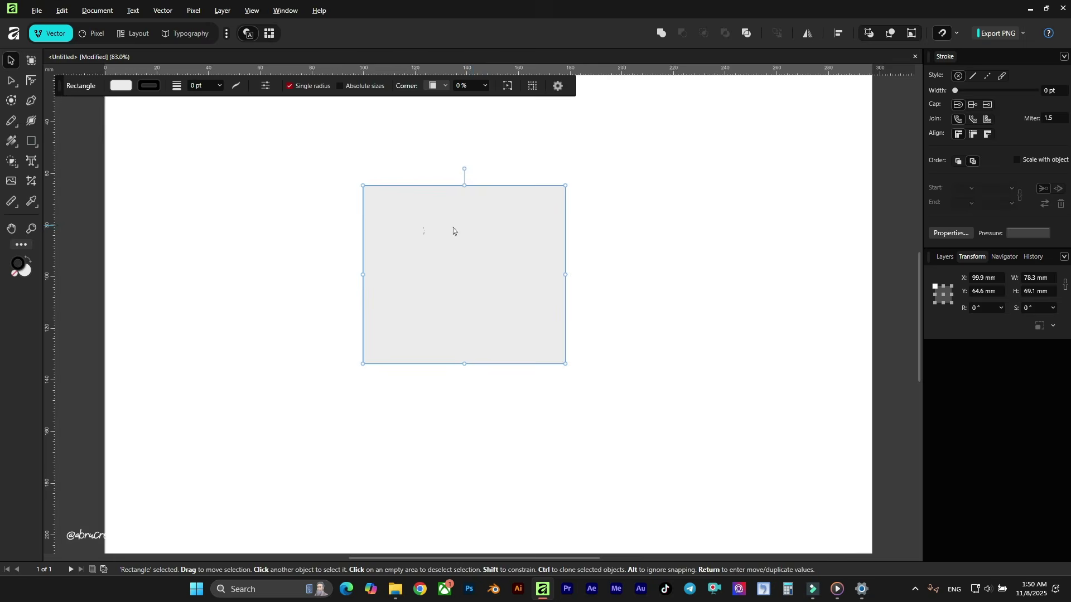
pyautogui.scroll(-3, 385, 232)
pyautogui.click(441, 162)
pyautogui.scroll(2, 470, 163)
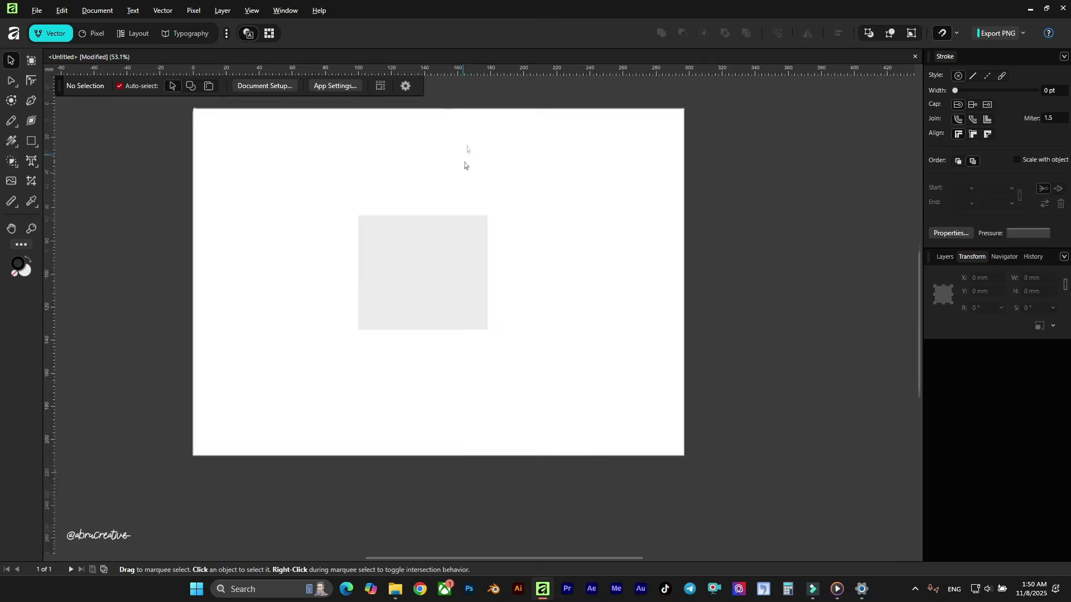
# Draw an artboard about 218.6 × 169.4 mm starting at the rectangle's left edge with the Artboard tool
pyautogui.click(455, 174)
pyautogui.click(365, 174)
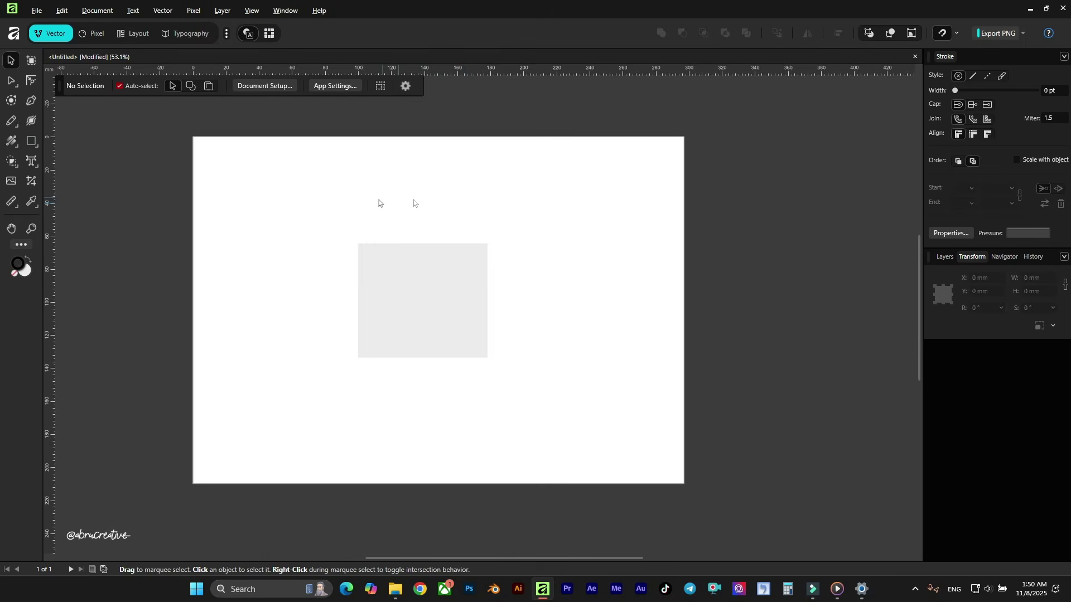
pyautogui.click(32, 60)
pyautogui.moveTo(356, 184); pyautogui.dragTo(720, 463)
# Try a second artboard about 224 × 190 mm overlapping the first, and another about 65.6 × 169.4 mm beside it, undoing both
pyautogui.moveTo(259, 141); pyautogui.dragTo(631, 427)
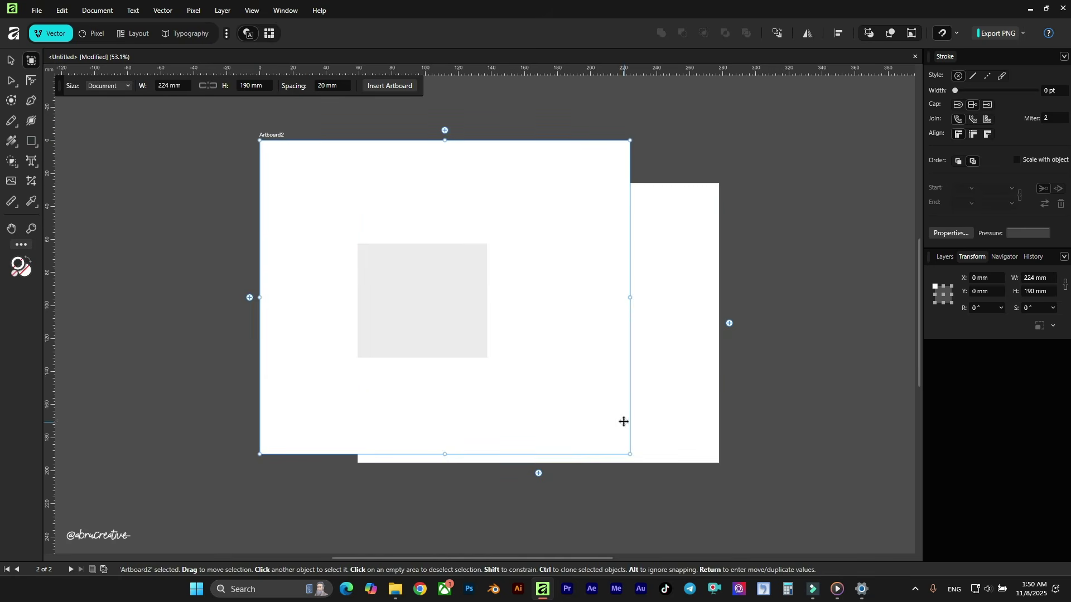
pyautogui.hotkey('ctrl', 'z')
pyautogui.moveTo(740, 182); pyautogui.dragTo(847, 462)
pyautogui.scroll(-3, 506, 324)
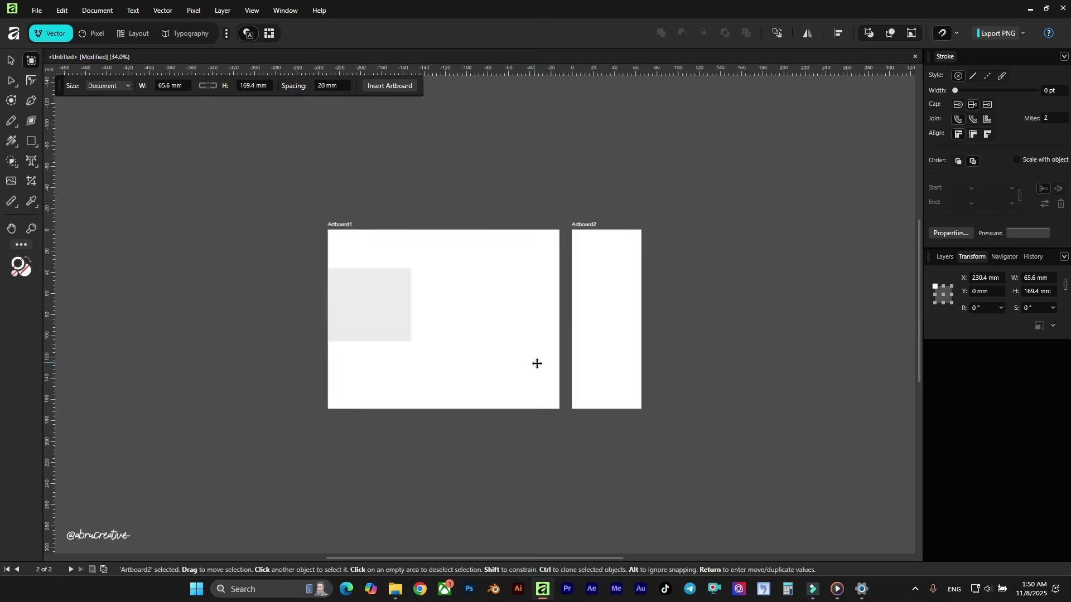
pyautogui.scroll(5, 535, 363)
pyautogui.scroll(-1, 637, 267)
pyautogui.hotkey('ctrl', 'z')
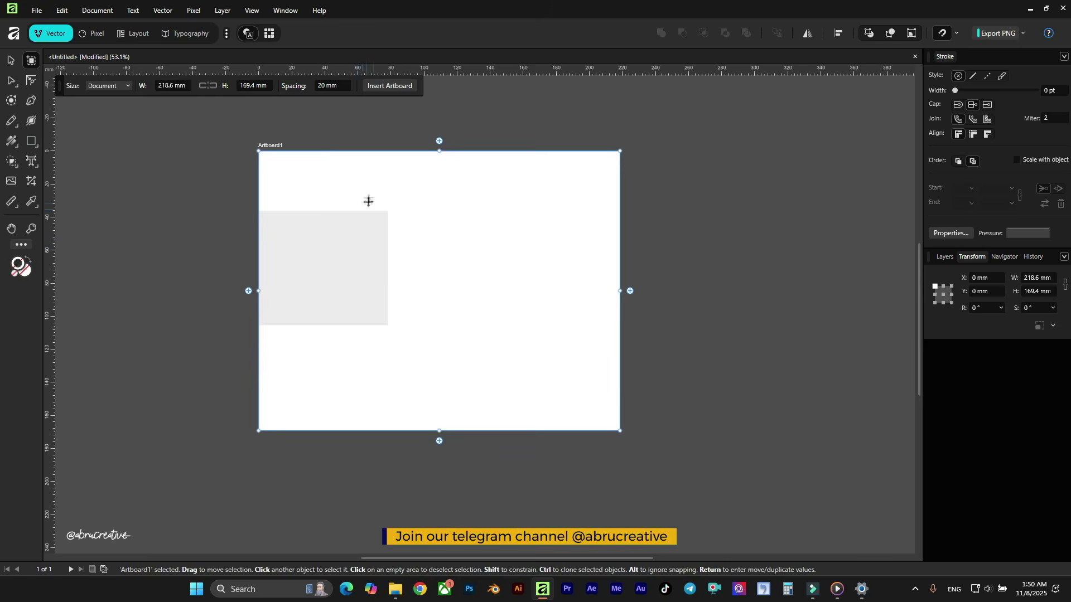
# Widen the remaining artboard to about 274.6 mm
pyautogui.moveTo(624, 291); pyautogui.dragTo(567, 296)
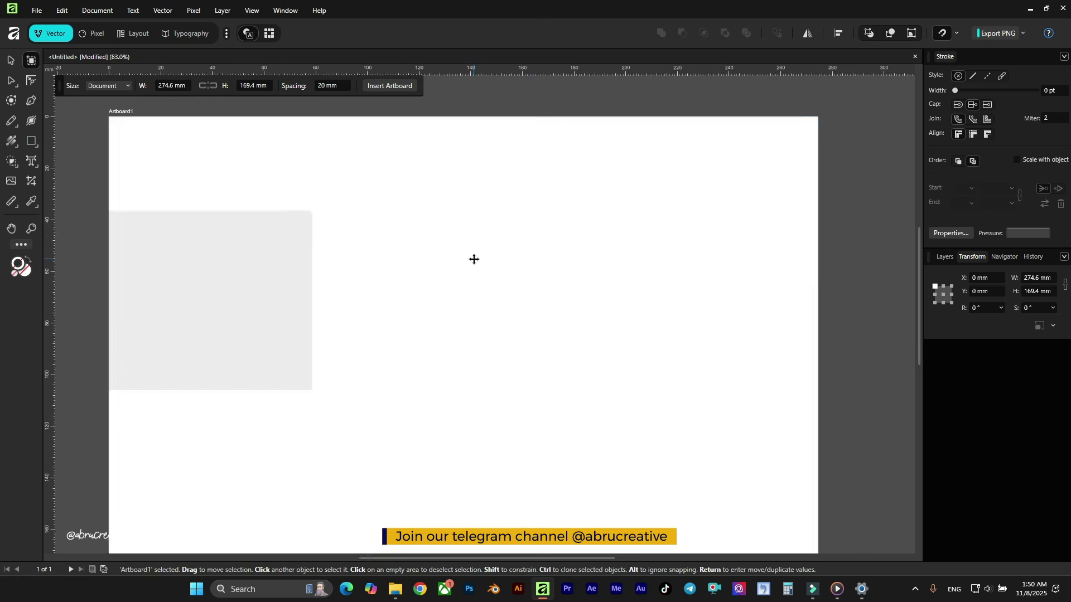
pyautogui.scroll(2, 456, 290)
pyautogui.scroll(-2, 459, 291)
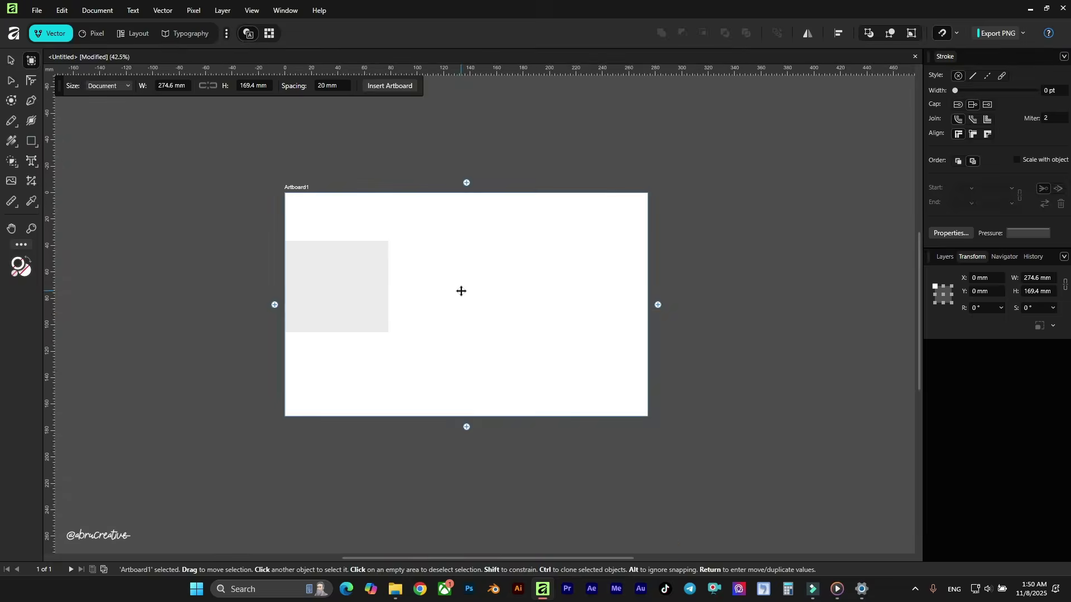
pyautogui.scroll(2, 463, 287)
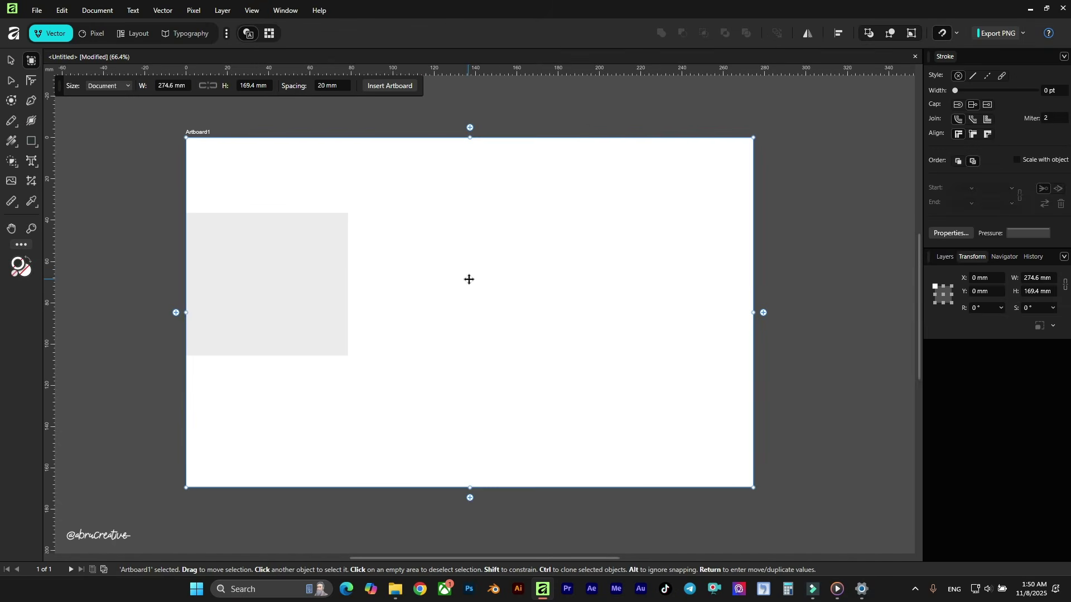
# Look over the artboard and its surroundings by panning the canvas vertically and horizontally
pyautogui.scroll(-2, 477, 265)
pyautogui.scroll(3, 477, 264)
pyautogui.scroll(-2, 477, 266)
pyautogui.scroll(3, 477, 265)
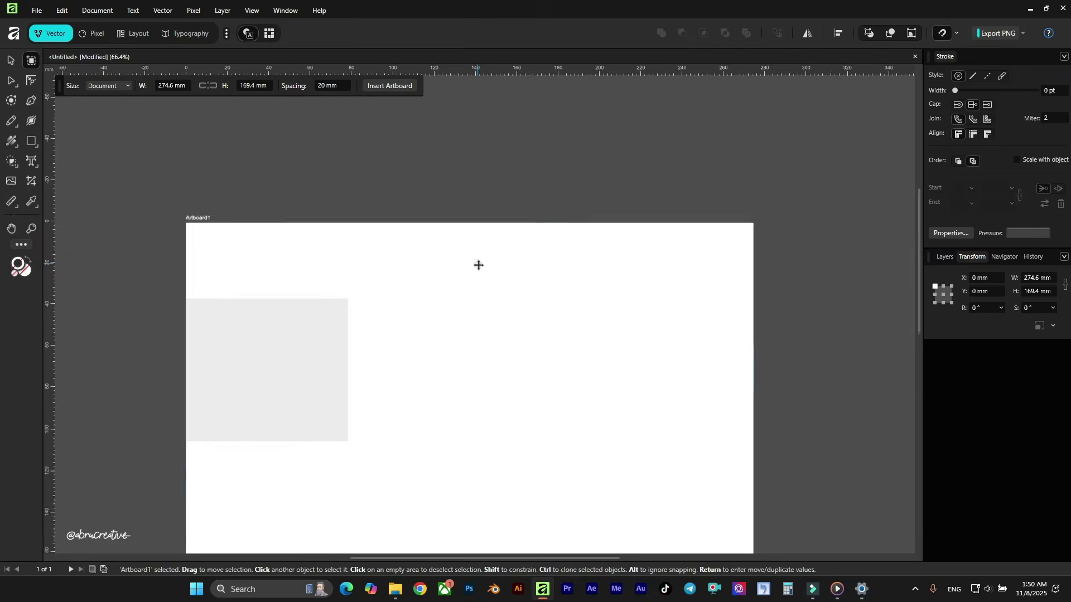
pyautogui.scroll(-3, 478, 265)
pyautogui.scroll(1, 478, 265)
pyautogui.scroll(-2, 478, 264)
pyautogui.scroll(1, 478, 262)
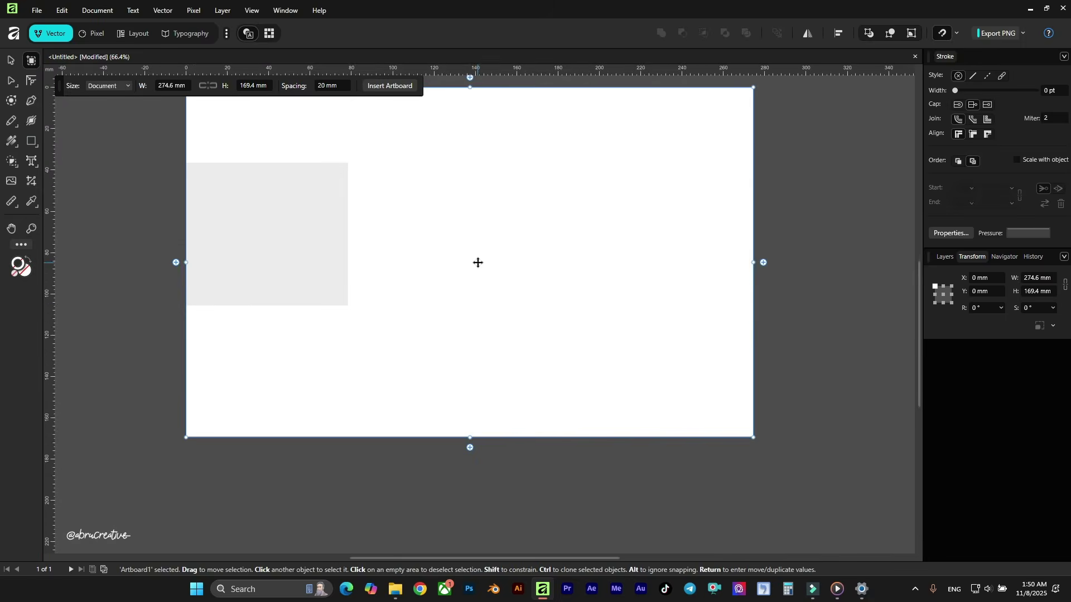
pyautogui.scroll(-1, 479, 260)
pyautogui.scroll(3, 478, 260)
pyautogui.scroll(-1, 479, 260)
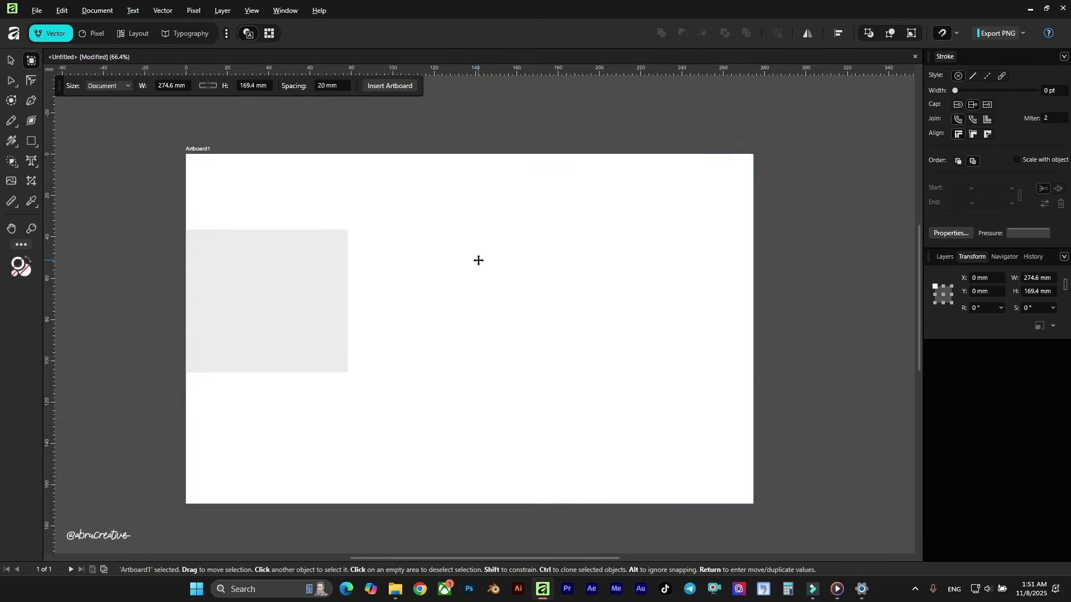
pyautogui.hscroll(4, 478, 261)
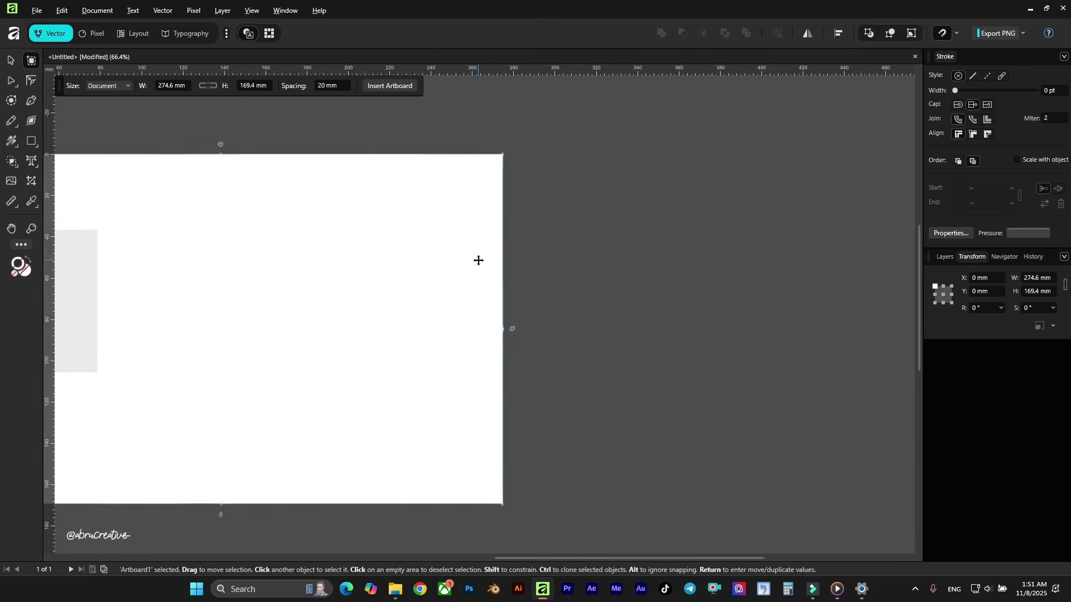
pyautogui.hscroll(-2, 479, 260)
pyautogui.hscroll(-5, 479, 260)
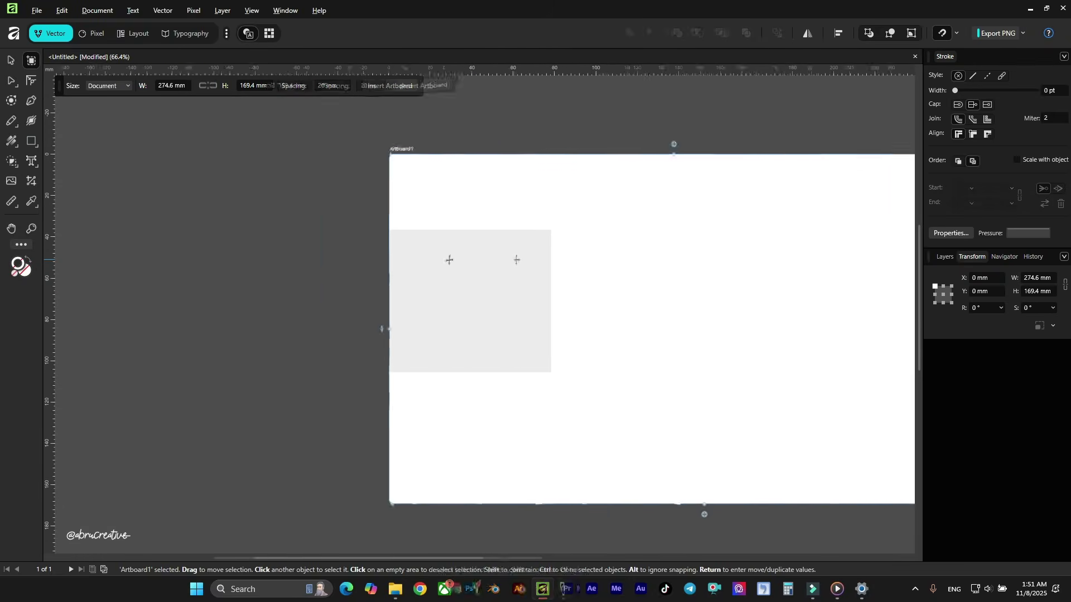
pyautogui.hscroll(3, 478, 259)
pyautogui.hscroll(2, 478, 260)
pyautogui.hscroll(-1, 478, 259)
pyautogui.hscroll(1, 479, 260)
pyautogui.hscroll(-2, 479, 260)
pyautogui.scroll(-1, 479, 260)
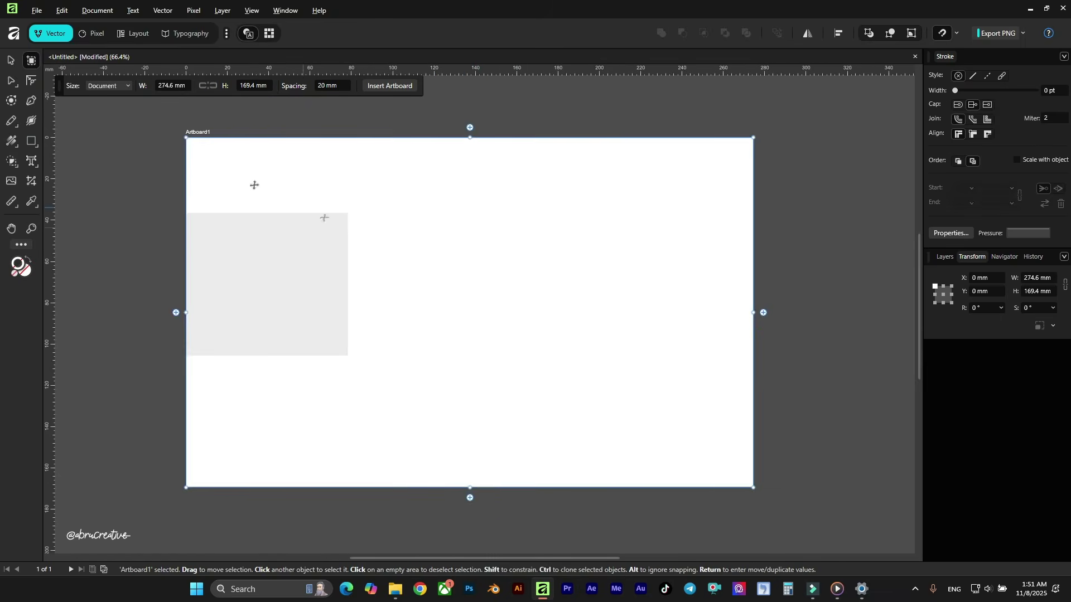
# Rename the artboard to Art 01
pyautogui.scroll(1, 230, 170)
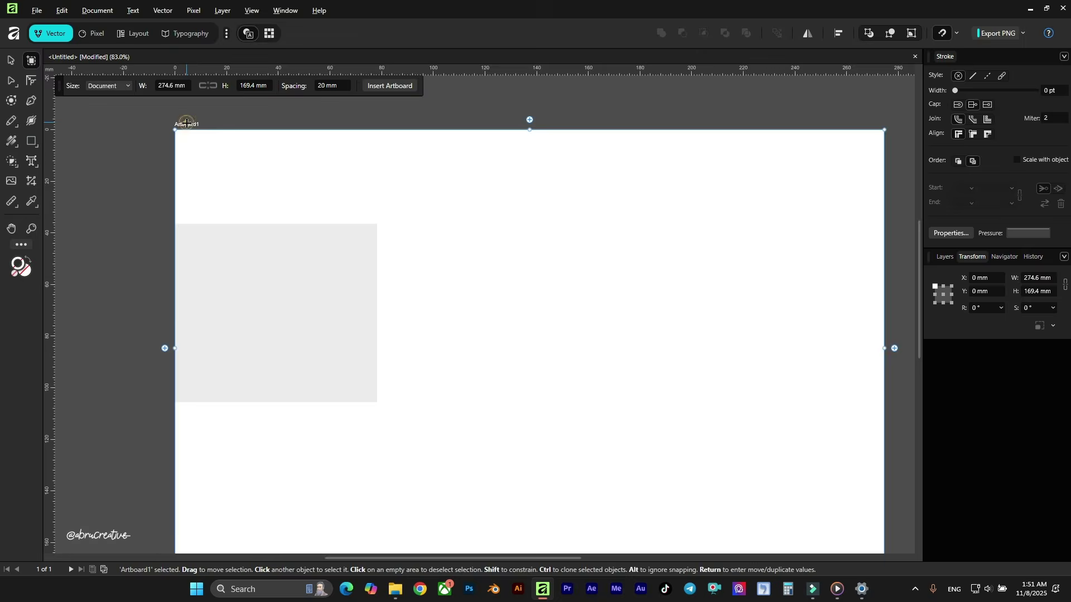
pyautogui.doubleClick(187, 124)
pyautogui.moveTo(477, 251); pyautogui.dragTo(396, 160)
pyautogui.click(470, 189)
pyautogui.doubleClick(468, 189)
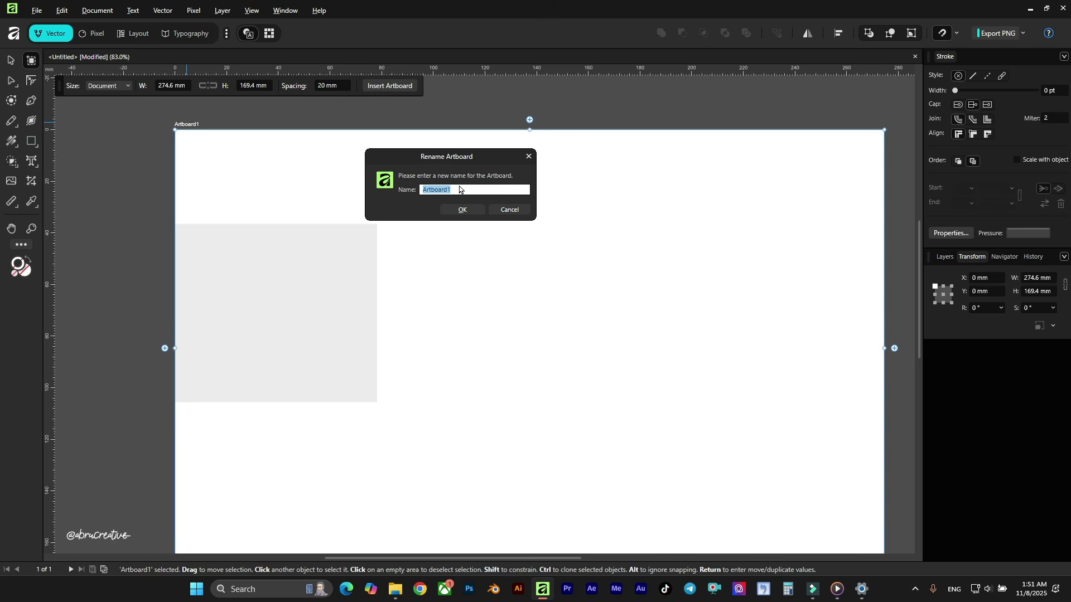
pyautogui.write('Art 01')
pyautogui.press('Return')
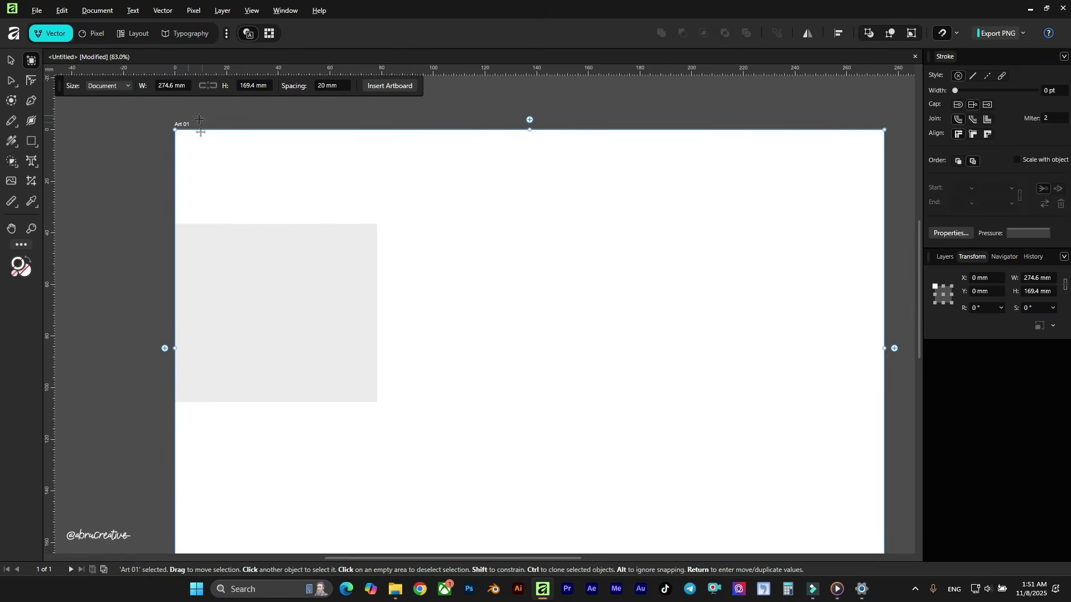
# Try adding two more artboards of the same 274.6 × 169.4 mm size in a row to the right of Art 01
pyautogui.scroll(-4, 339, 236)
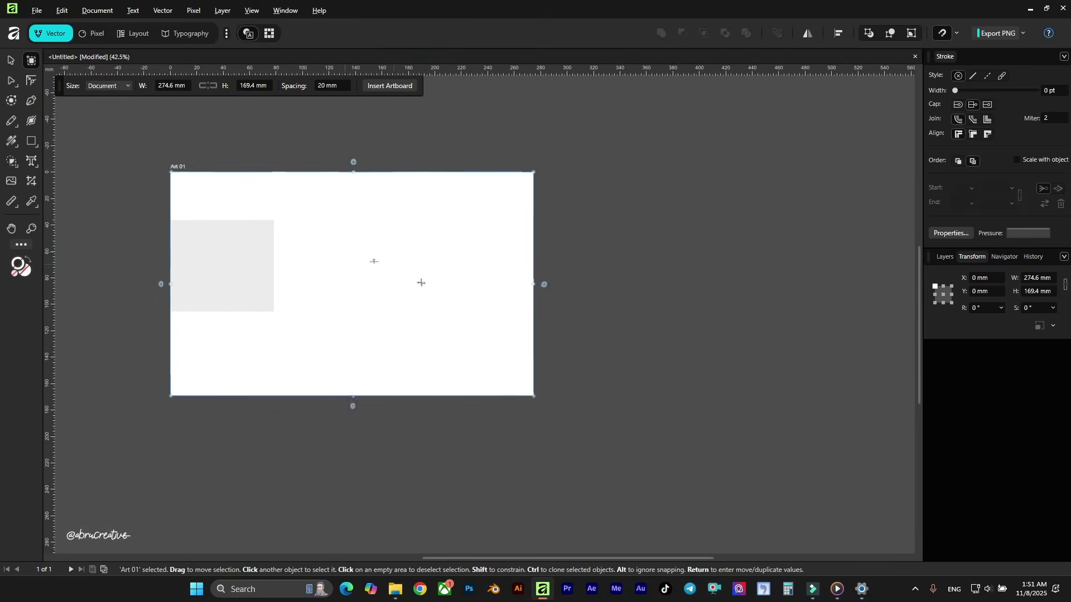
pyautogui.click(544, 285)
pyautogui.scroll(-2, 445, 277)
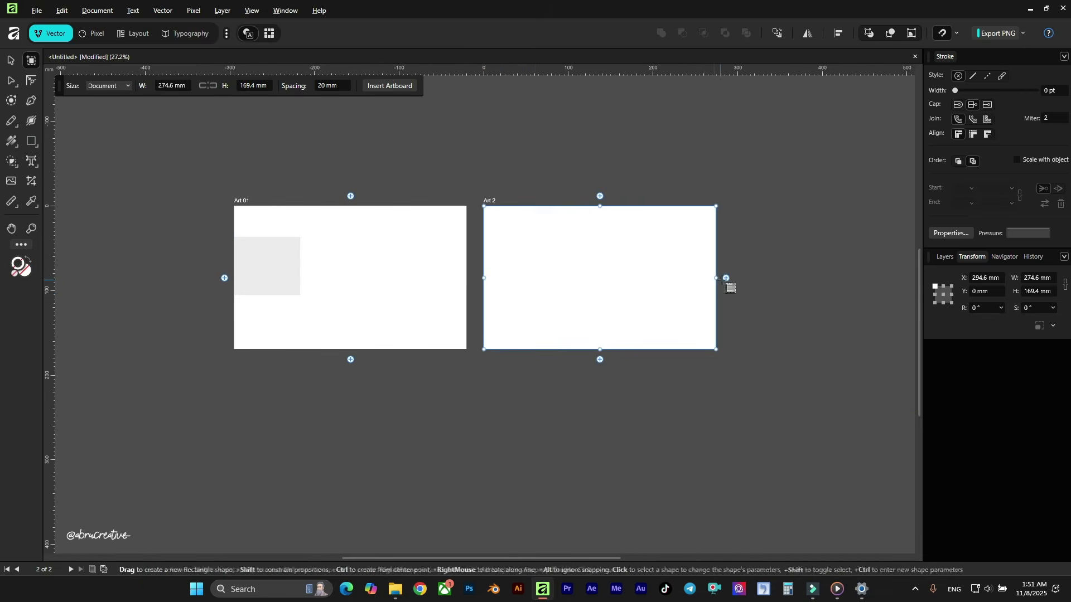
pyautogui.click(727, 278)
pyautogui.scroll(-2, 555, 278)
pyautogui.scroll(2, 650, 282)
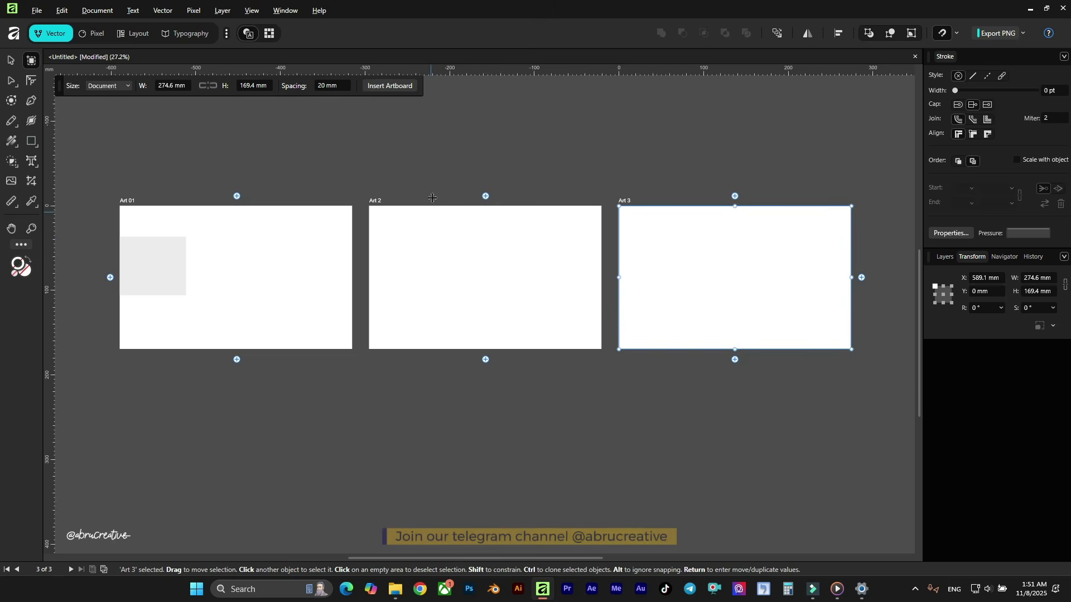
# Try closing up the gaps by moving Art 2 to about X 280.1 mm and Art 3 next to it, and select all three artboards
pyautogui.moveTo(534, 262); pyautogui.dragTo(524, 265)
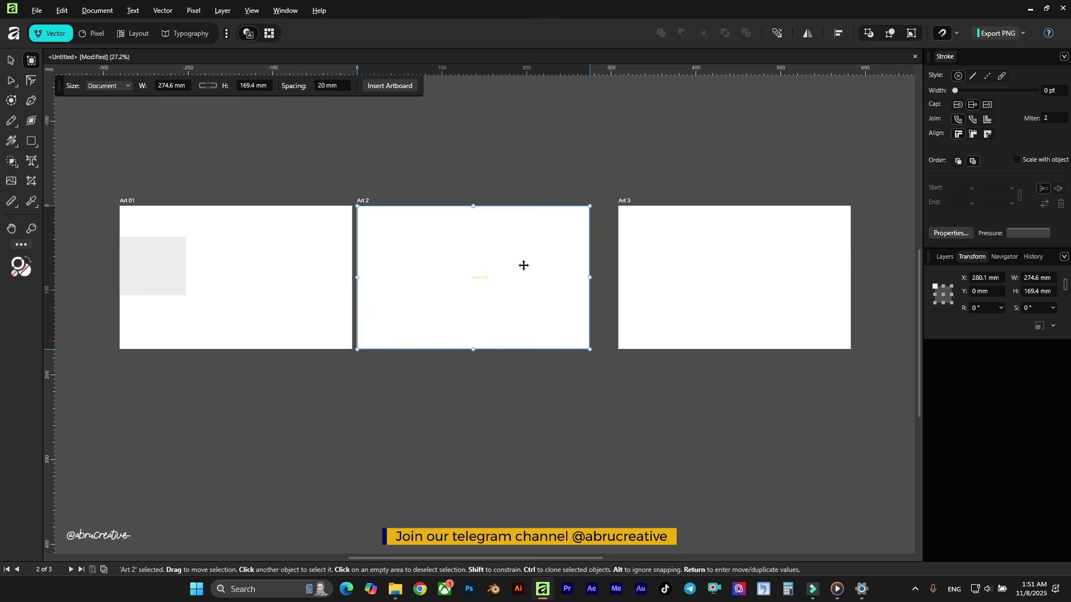
pyautogui.click(669, 251)
pyautogui.moveTo(725, 258); pyautogui.dragTo(703, 262)
pyautogui.keyDown('shift'); pyautogui.click(473, 258); pyautogui.keyUp('shift')
pyautogui.keyDown('shift'); pyautogui.click(318, 253); pyautogui.keyUp('shift')
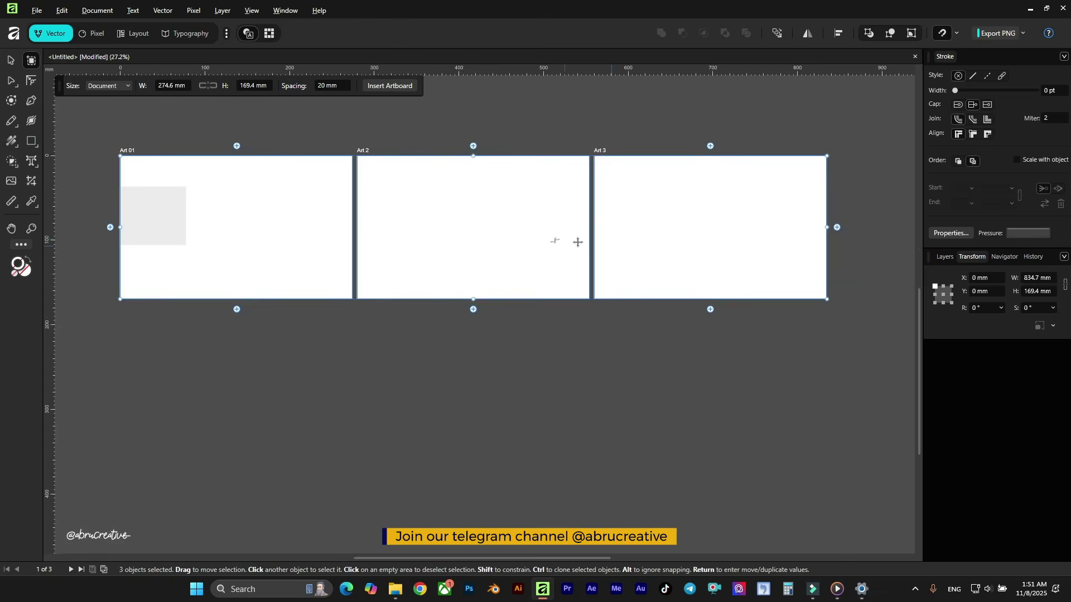
# Undo the artboard moves and the creation of Art 2 and Art 3
pyautogui.click(519, 234)
pyautogui.hotkey('ctrl', 'z')
pyautogui.hotkey('ctrl', 'z')
pyautogui.hotkey('ctrl', 'z')
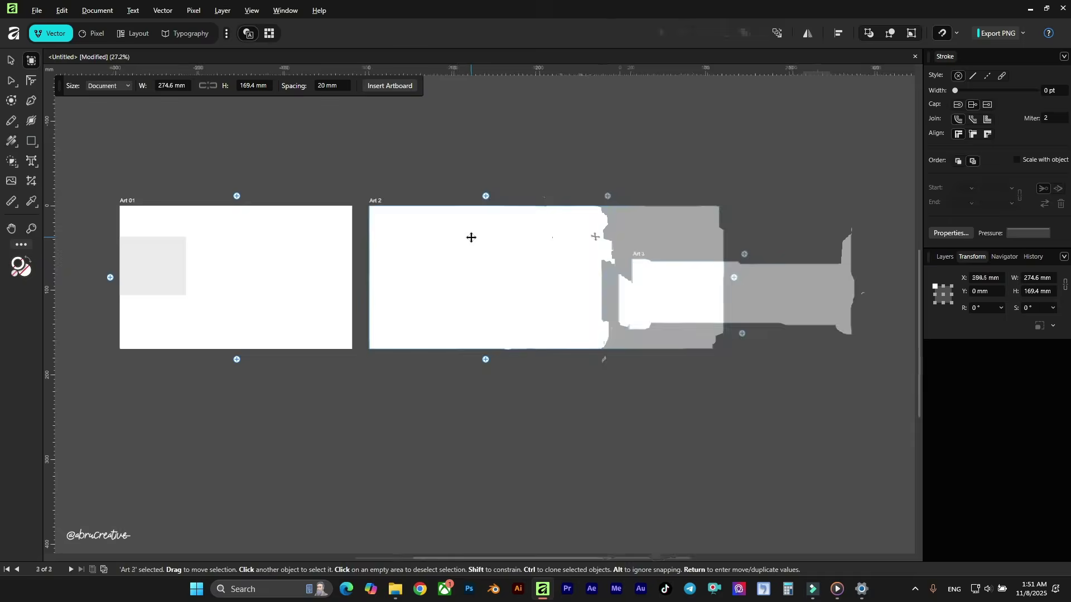
pyautogui.press('m')
pyautogui.scroll(2, 106, 257)
pyautogui.scroll(1, 100, 258)
pyautogui.click(563, 250)
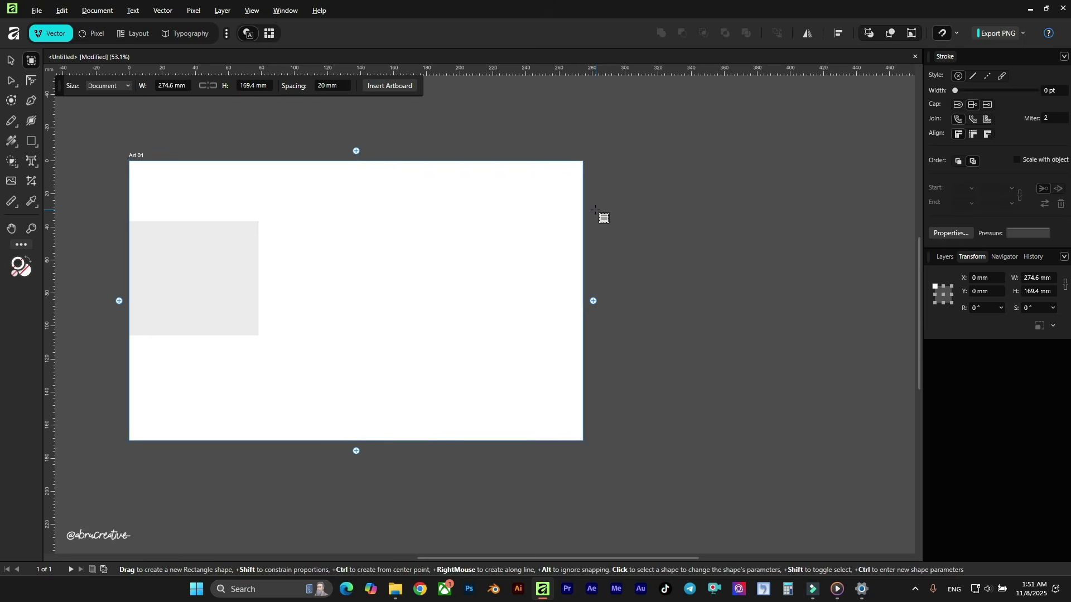
# Move the grey rectangle with the Move tool toward the artboard's centre, to about X 93.2 mm, Y 39.9 mm
pyautogui.hotkey('ctrl', '0')
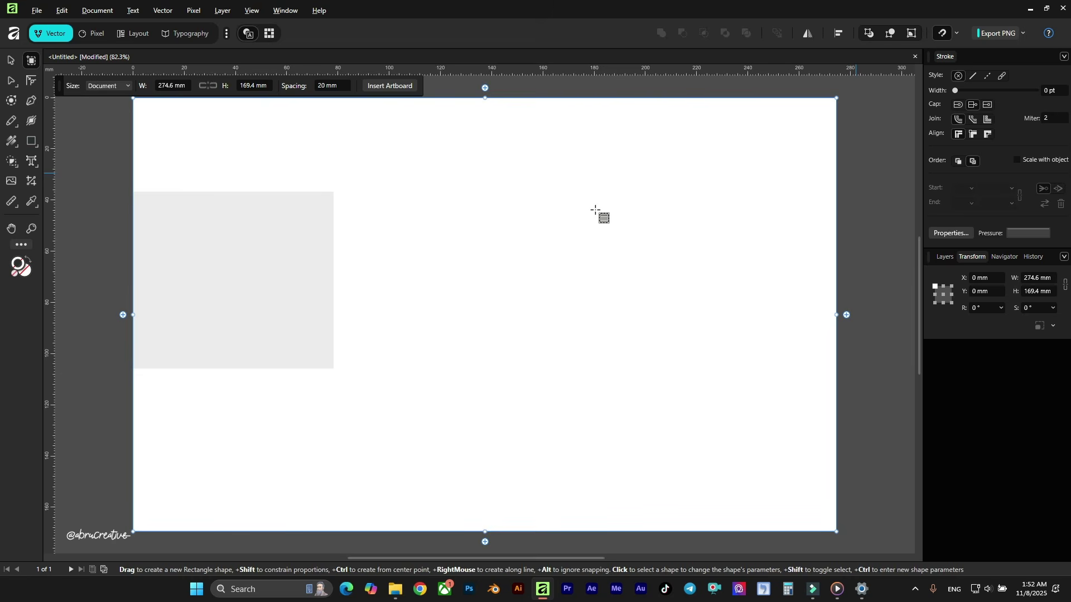
pyautogui.click(20, 58)
pyautogui.click(211, 241)
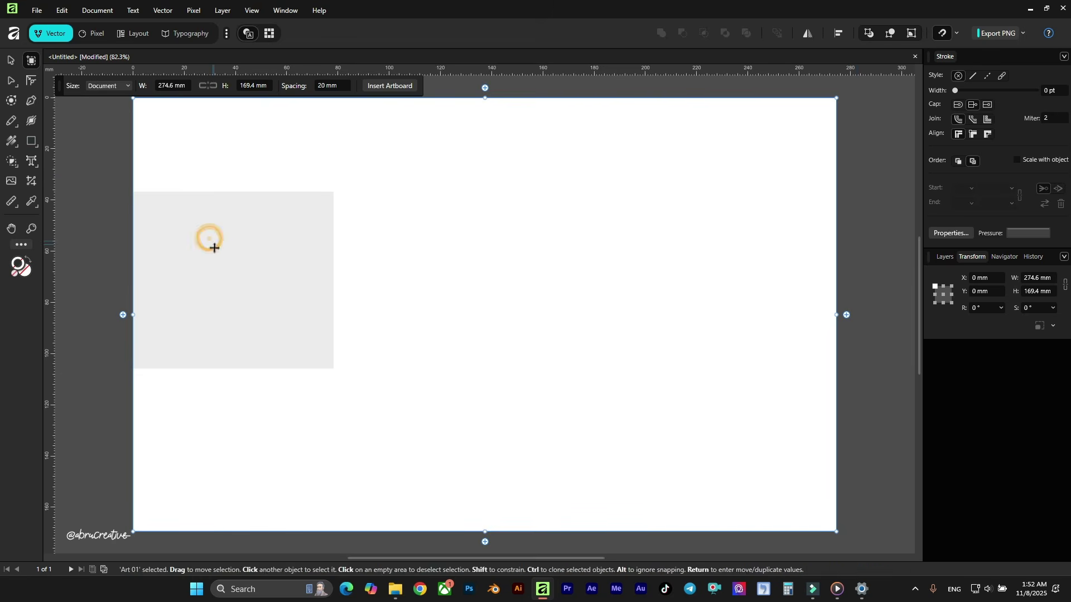
pyautogui.click(11, 59)
pyautogui.click(219, 215)
pyautogui.moveTo(203, 263); pyautogui.dragTo(453, 276)
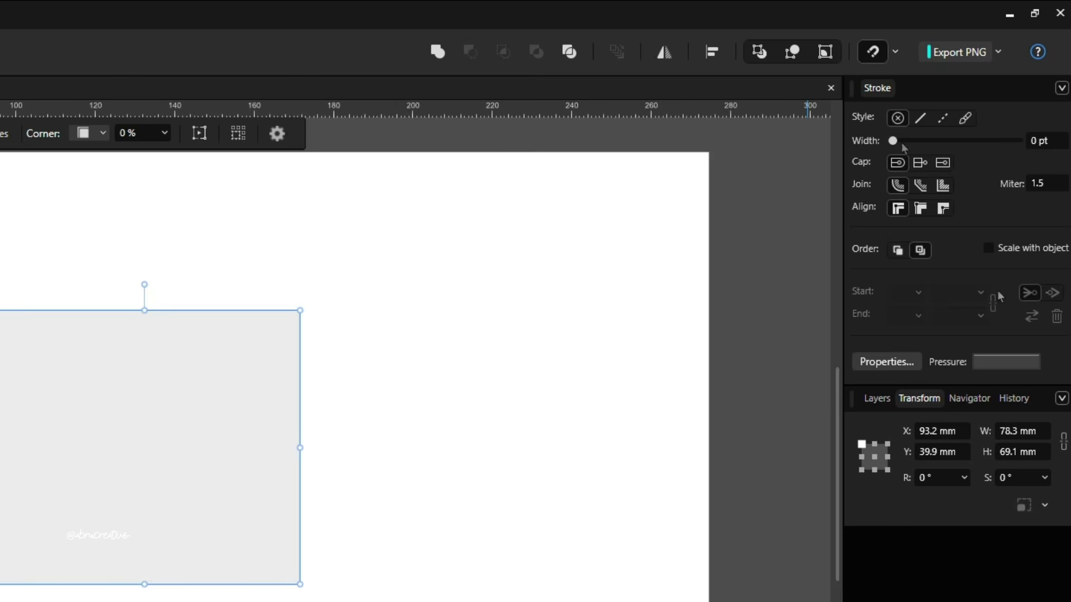
# Close the Stroke panel group and the group holding Layers, Transform, Navigator and History
pyautogui.click(1061, 88)
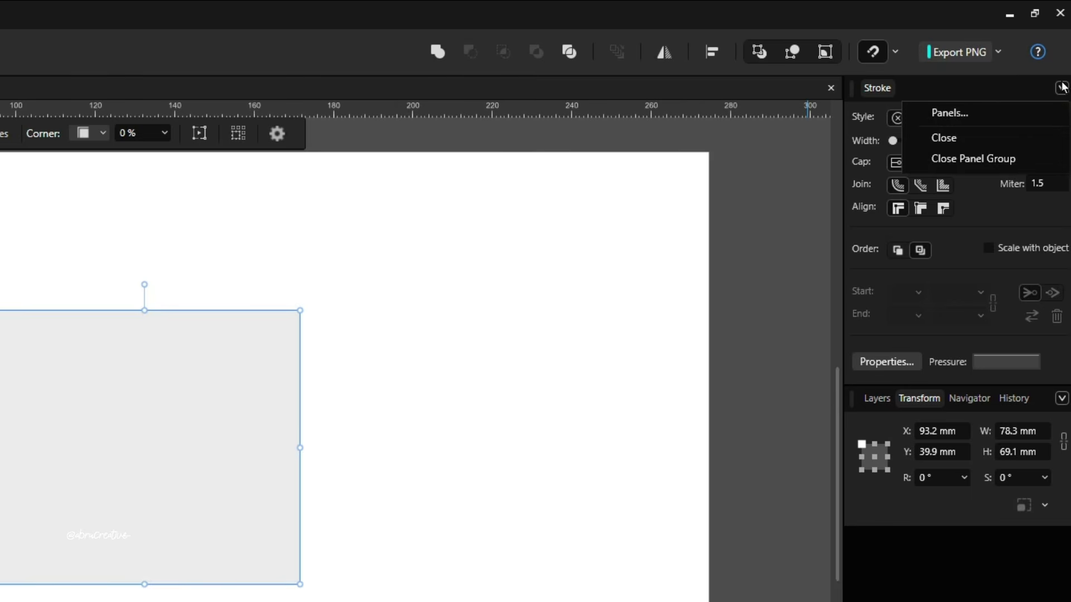
pyautogui.click(996, 159)
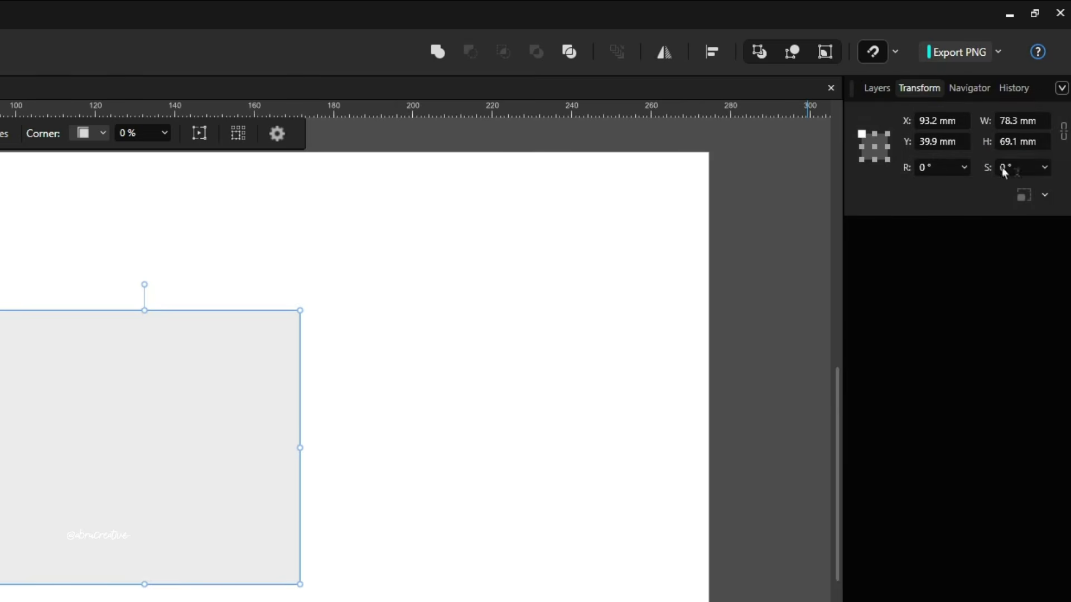
pyautogui.click(878, 89)
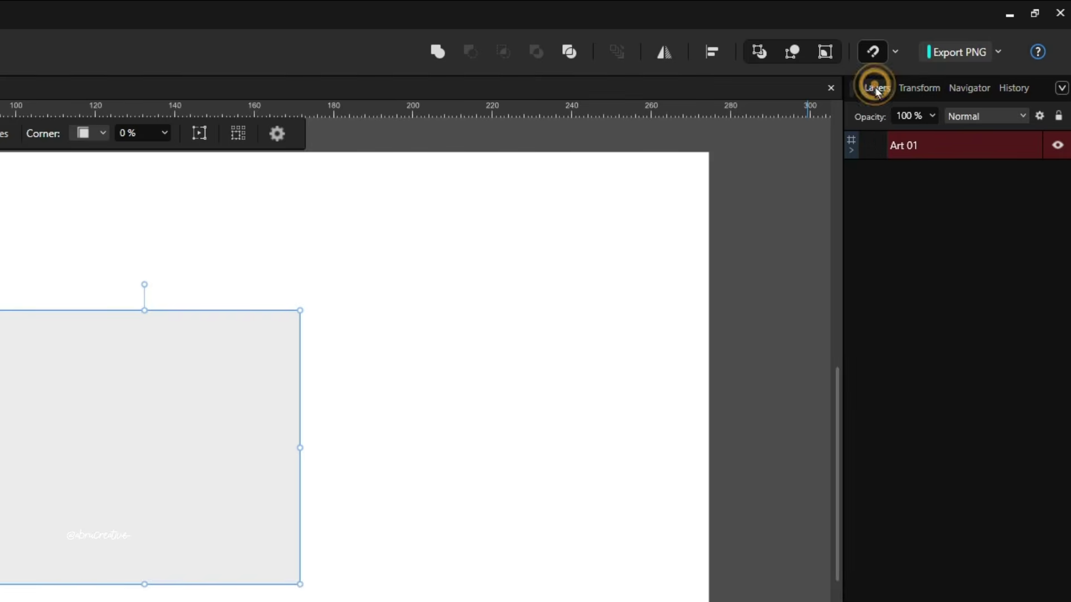
pyautogui.click(963, 87)
pyautogui.click(997, 87)
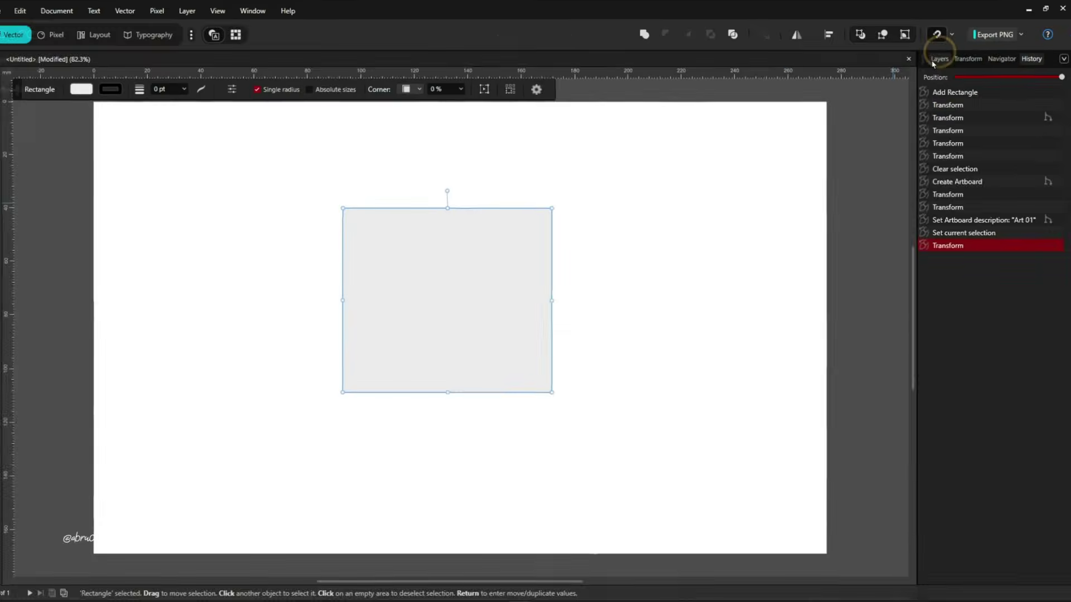
pyautogui.click(876, 88)
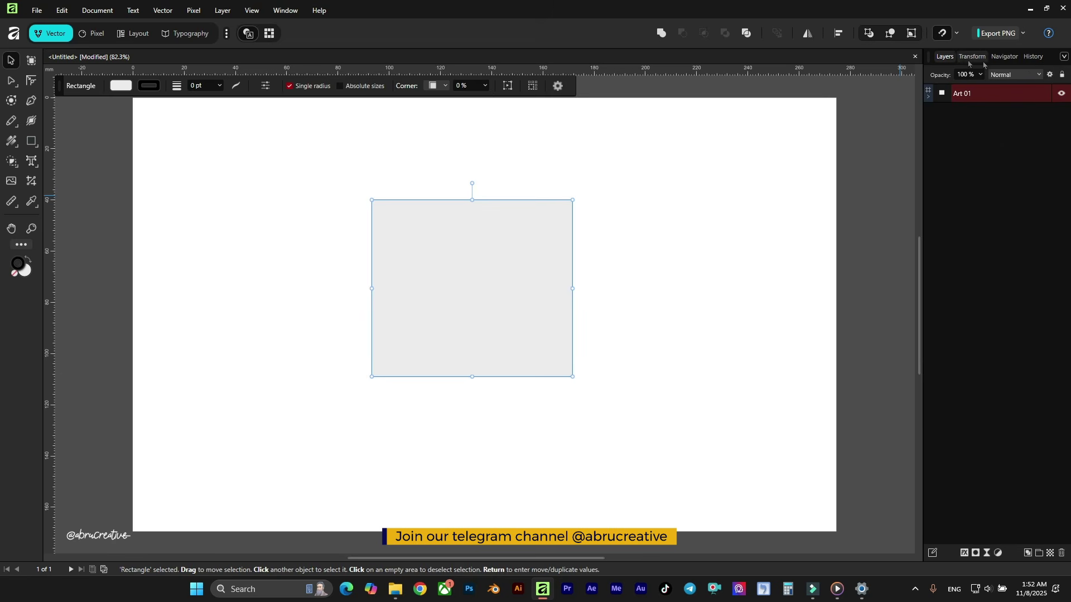
pyautogui.moveTo(942, 58); pyautogui.dragTo(900, 147)
pyautogui.click(890, 136)
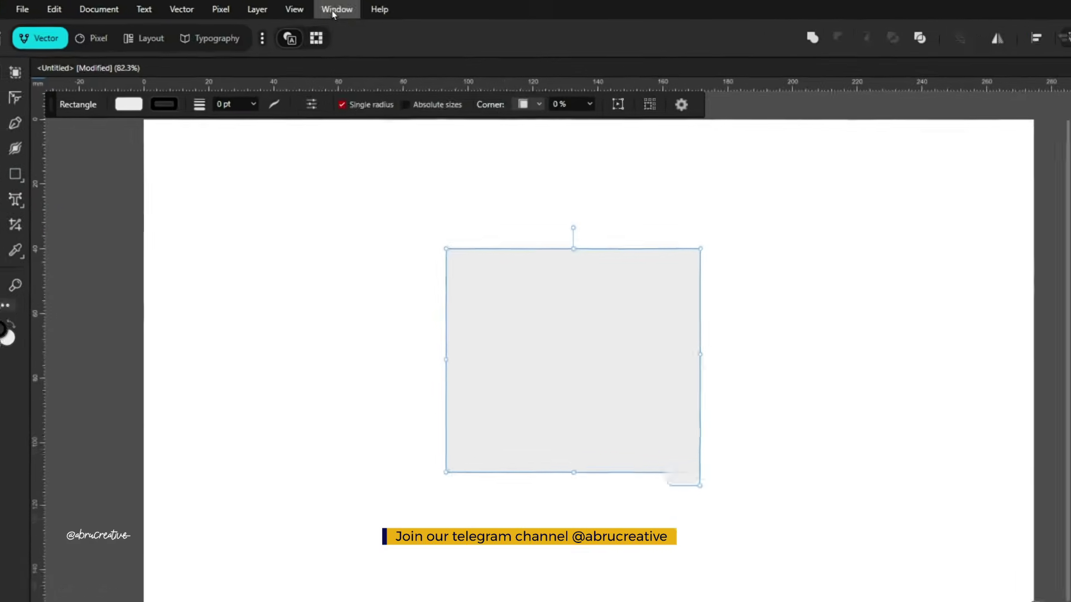
# Show the general Color panel and dock it along the right side of the workspace
pyautogui.click(285, 10)
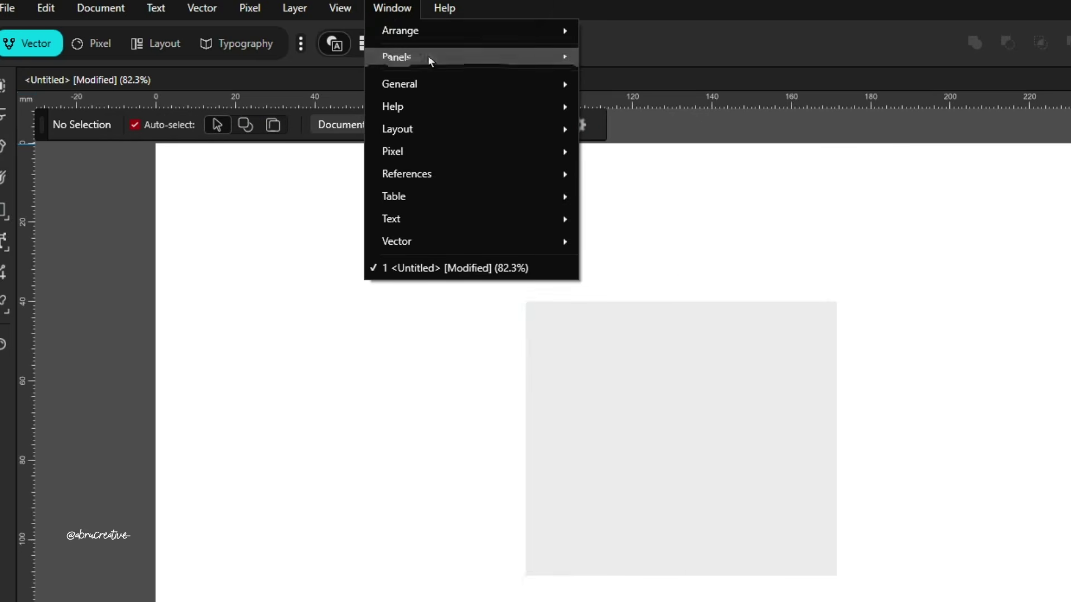
pyautogui.moveTo(448, 94)
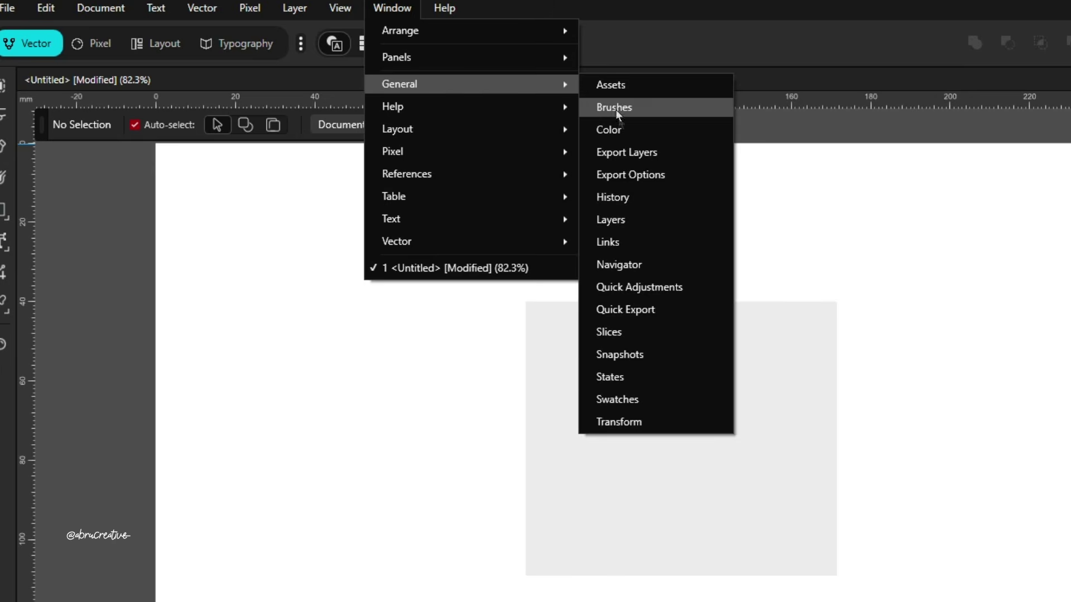
pyautogui.click(646, 129)
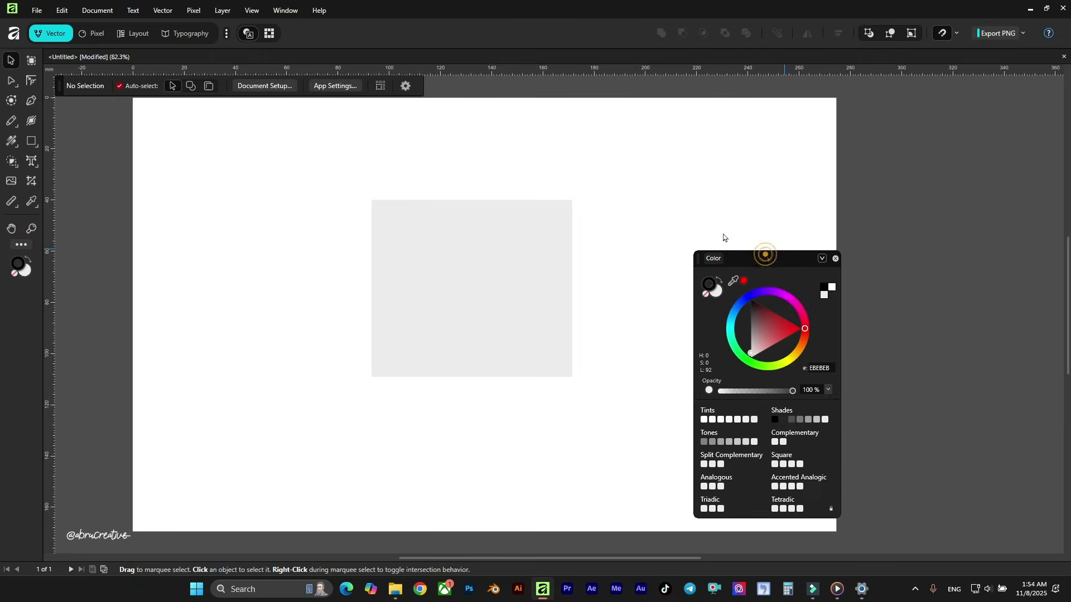
pyautogui.moveTo(765, 255); pyautogui.dragTo(1067, 153)
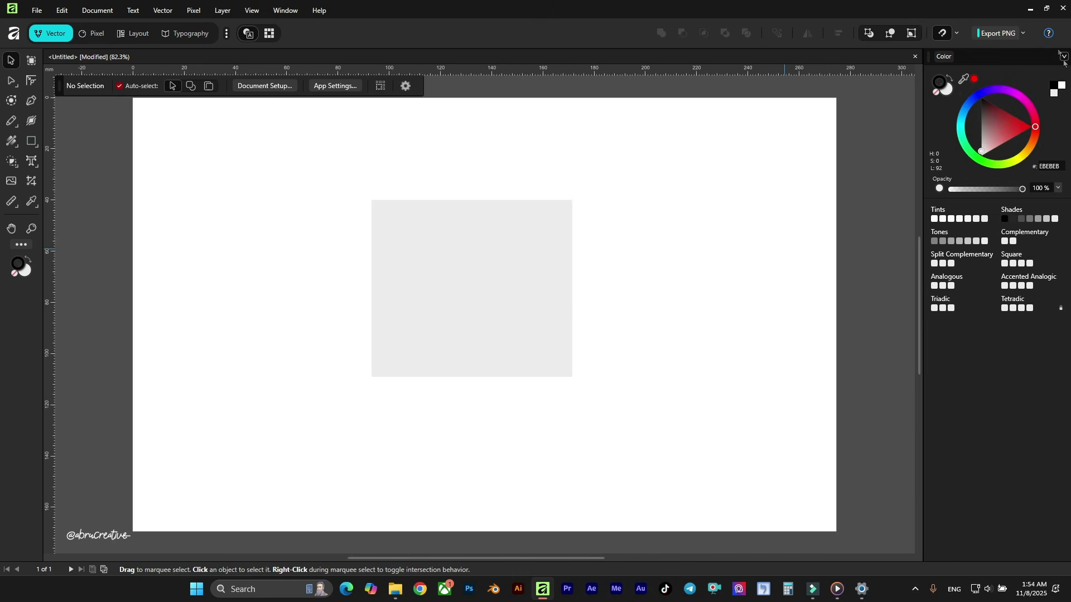
# Show the History panel, merge the Color panel into its group, and bring History to the front
pyautogui.click(279, 12)
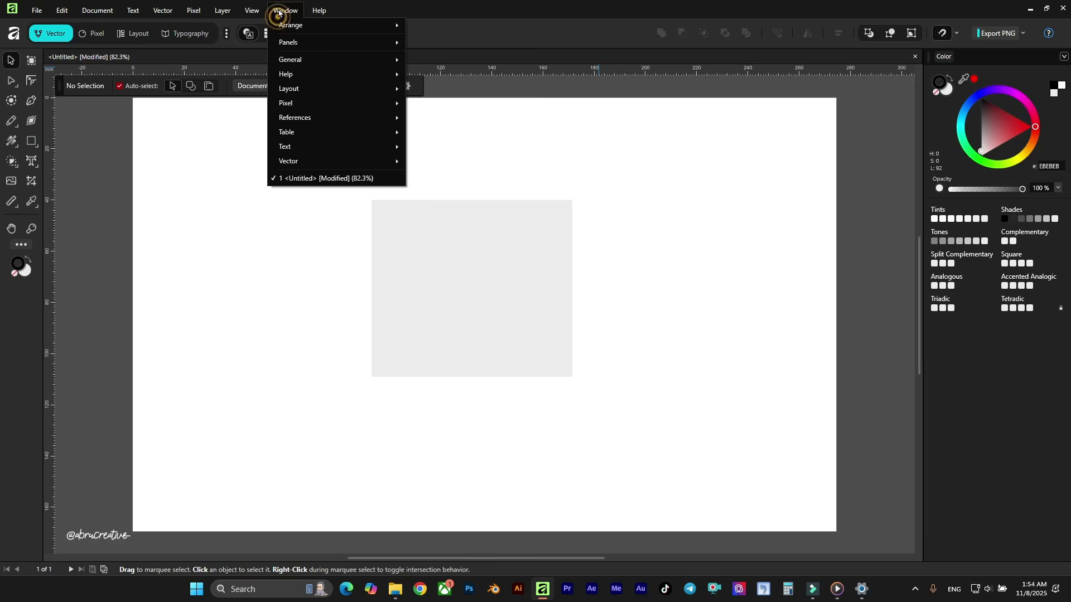
pyautogui.moveTo(317, 56)
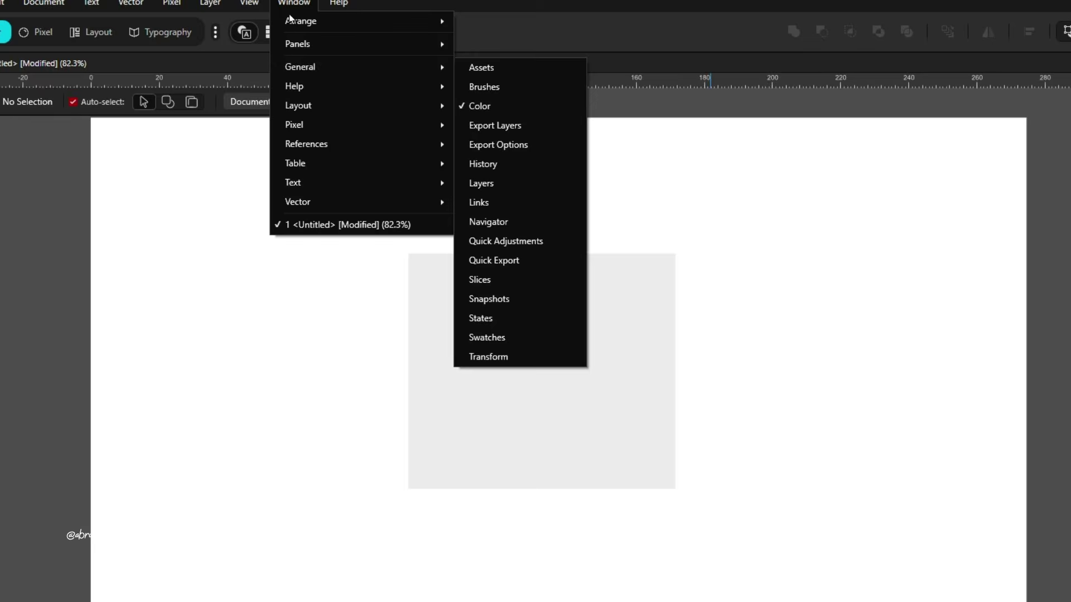
pyautogui.moveTo(410, 76)
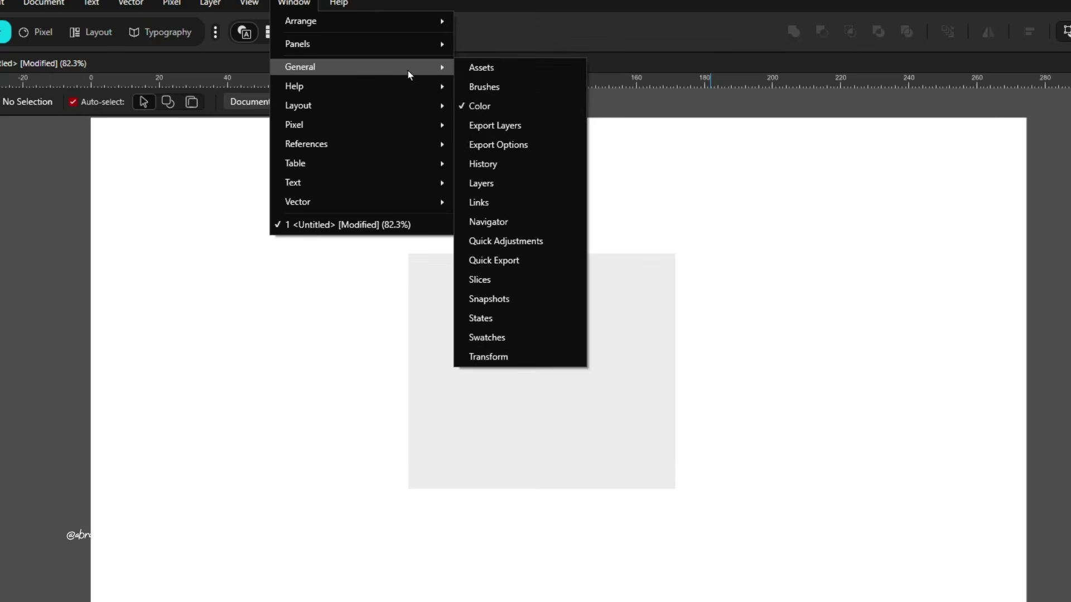
pyautogui.click(490, 164)
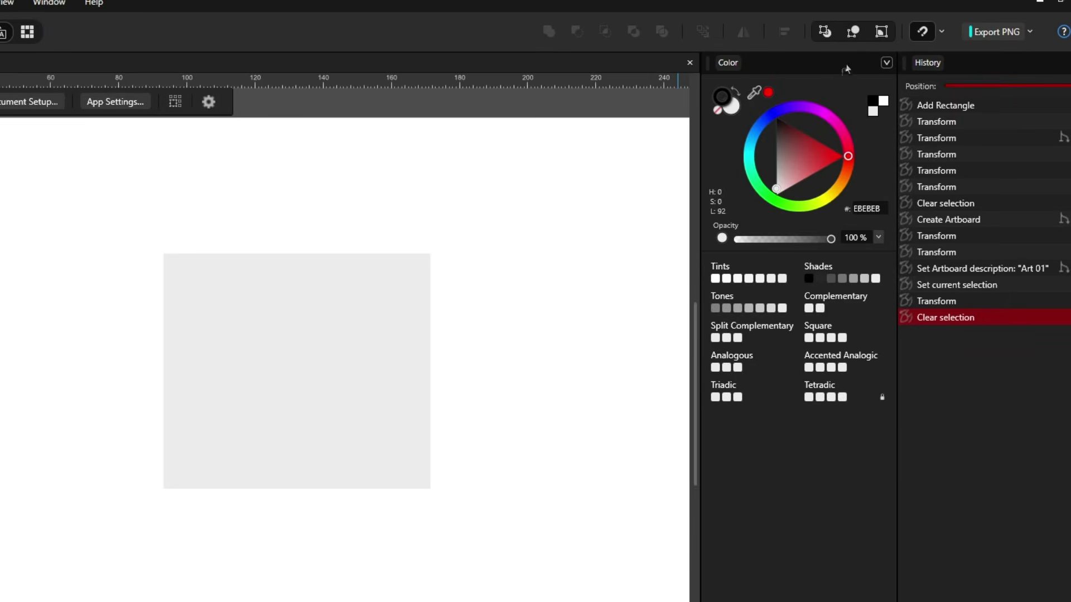
pyautogui.moveTo(788, 68); pyautogui.dragTo(956, 68)
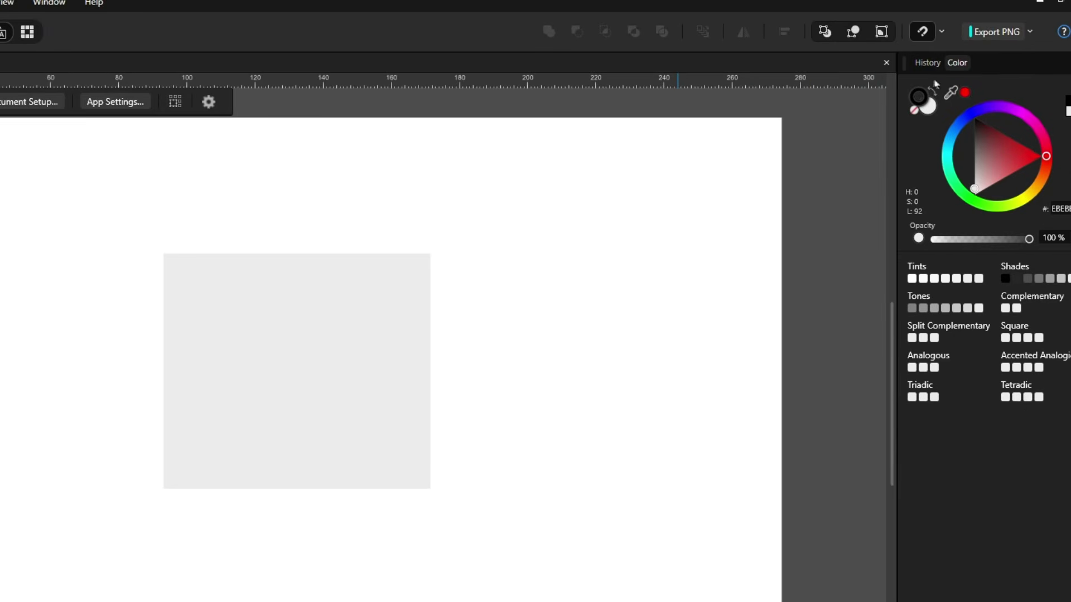
pyautogui.click(927, 62)
pyautogui.click(954, 62)
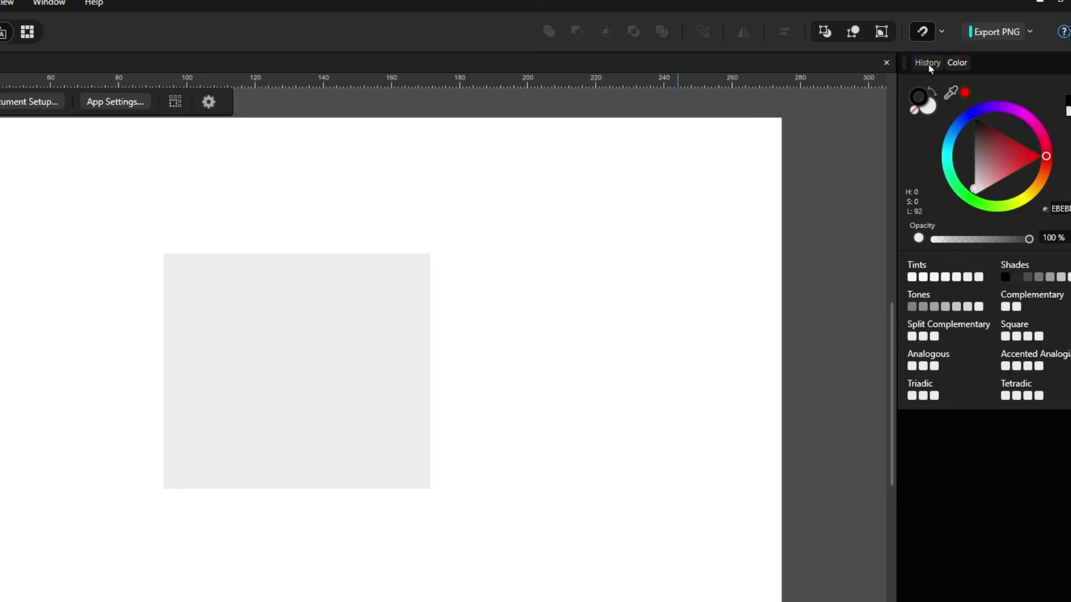
pyautogui.click(930, 65)
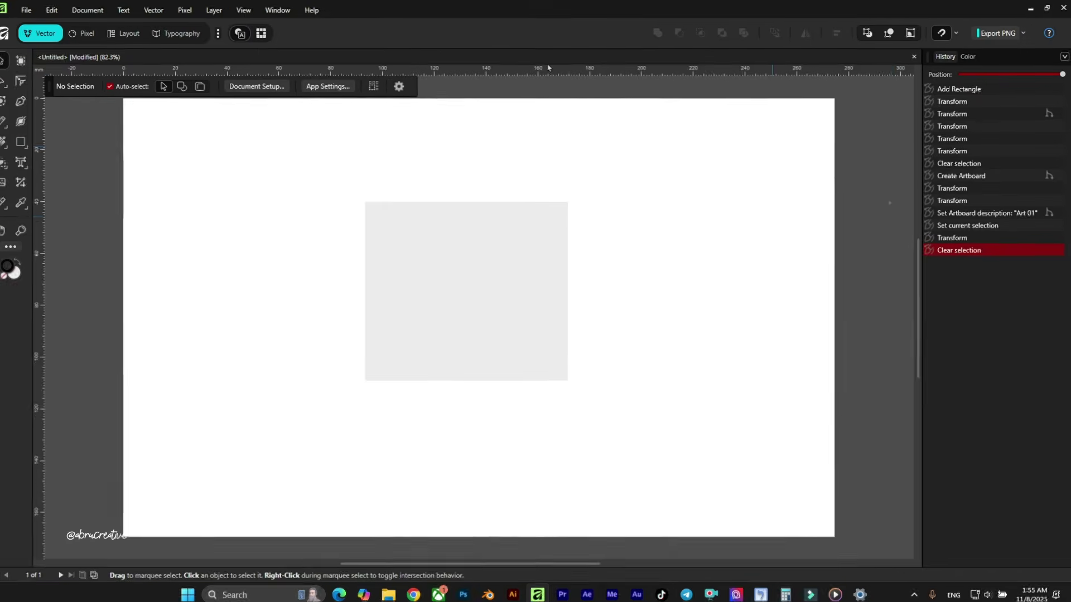
# Show the Layers panel, group it ahead of History and Color, and bring Layers to the front
pyautogui.click(275, 10)
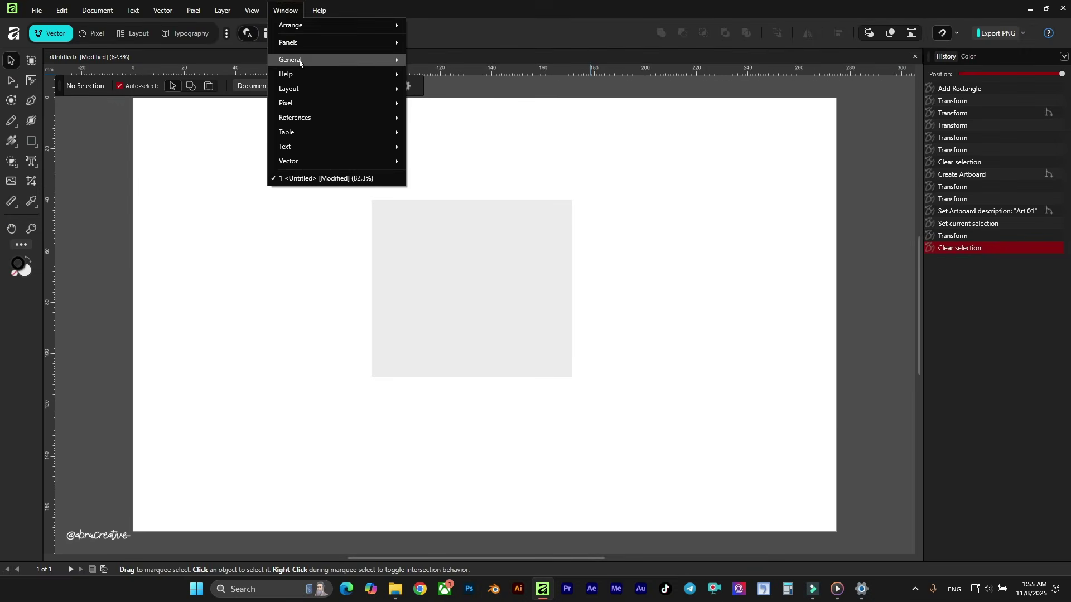
pyautogui.moveTo(300, 61)
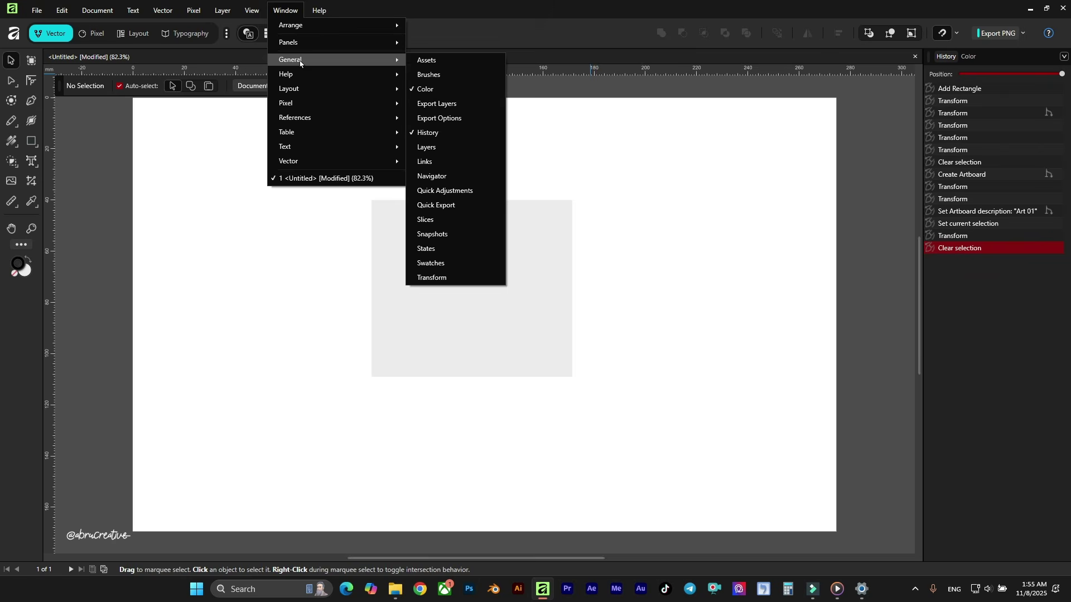
pyautogui.click(453, 147)
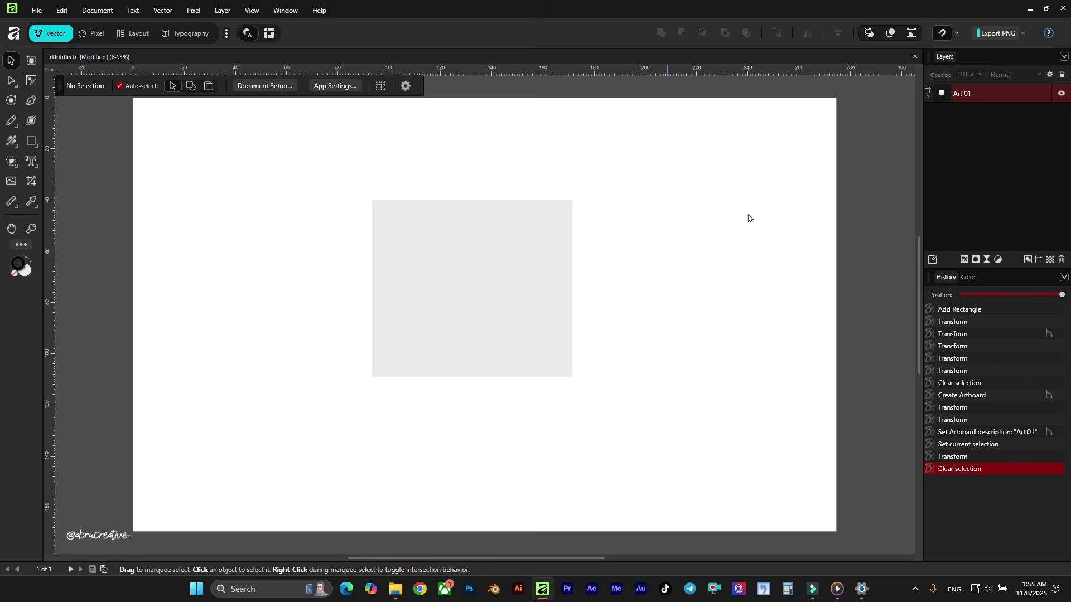
pyautogui.moveTo(945, 57); pyautogui.dragTo(989, 74)
pyautogui.moveTo(946, 59)
pyautogui.mouseDown()
pyautogui.moveTo(971, 106)
pyautogui.moveTo(835, 134)
pyautogui.moveTo(959, 92)
pyautogui.moveTo(990, 65)
pyautogui.moveTo(954, 78)
pyautogui.moveTo(955, 59)
pyautogui.moveTo(998, 60)
pyautogui.moveTo(941, 60)
pyautogui.mouseUp()
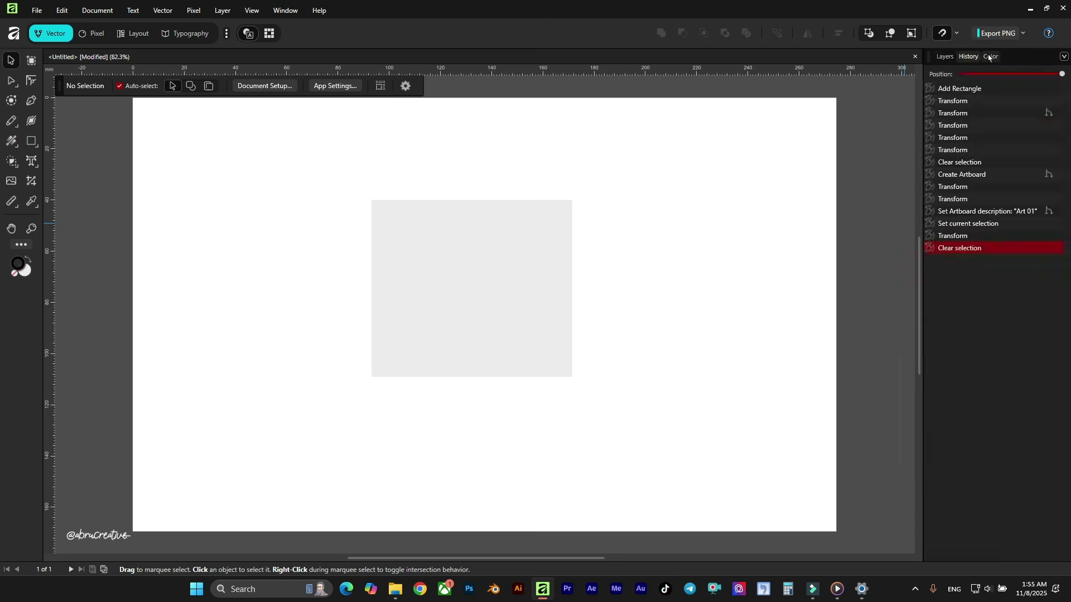
pyautogui.click(991, 56)
pyautogui.click(944, 57)
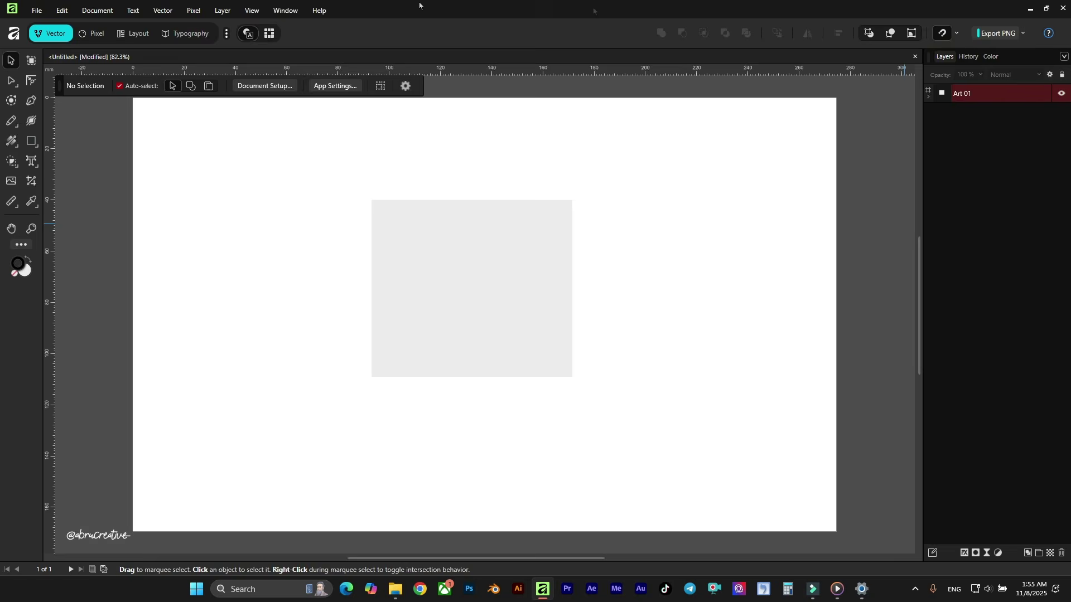
# Show the general Swatches panel and merge it into the docked panel group after Color
pyautogui.click(285, 10)
pyautogui.moveTo(314, 58)
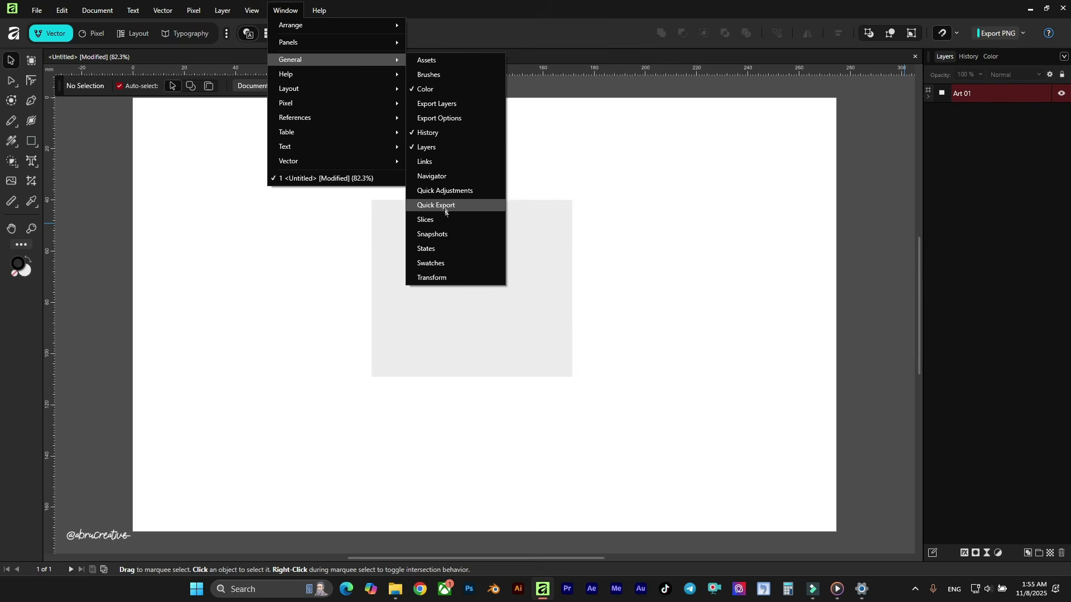
pyautogui.click(445, 263)
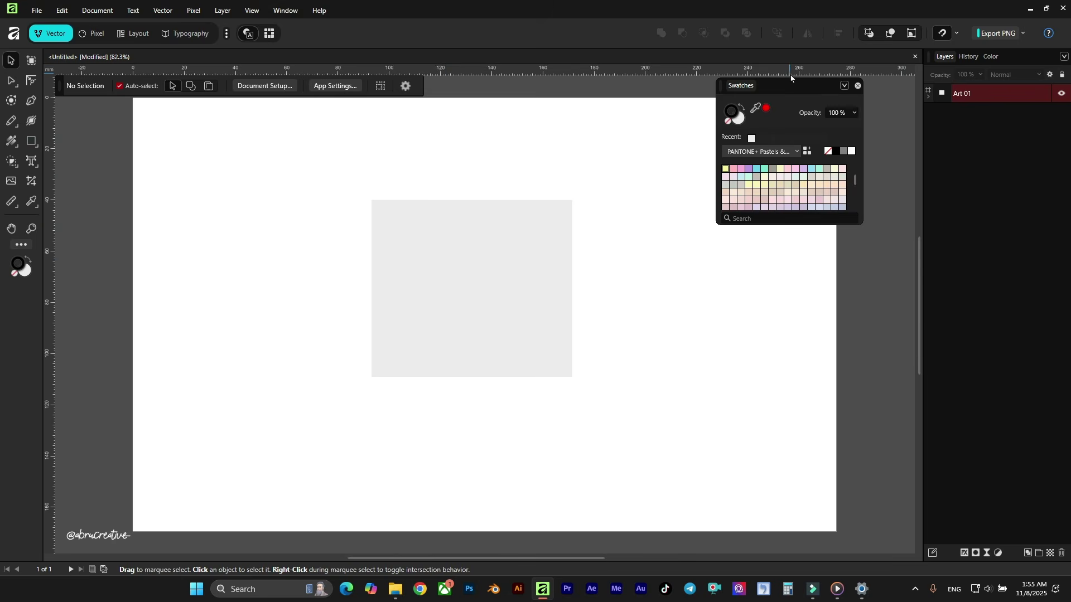
pyautogui.moveTo(784, 87); pyautogui.dragTo(1018, 59)
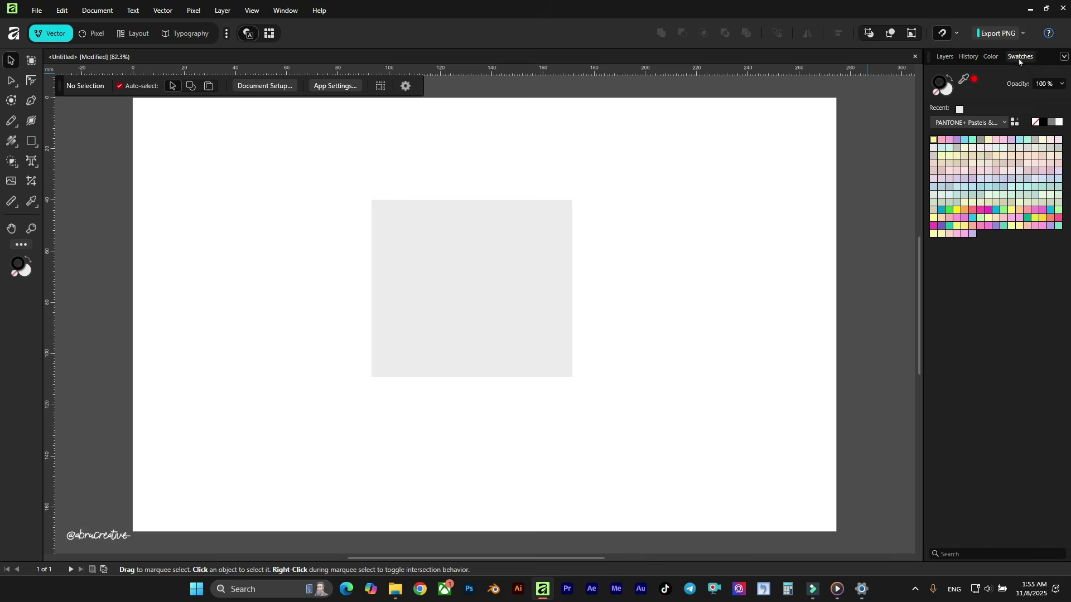
# Show the general Navigator panel in the docked group with Layers, History, Color and Swatches
pyautogui.click(294, 15)
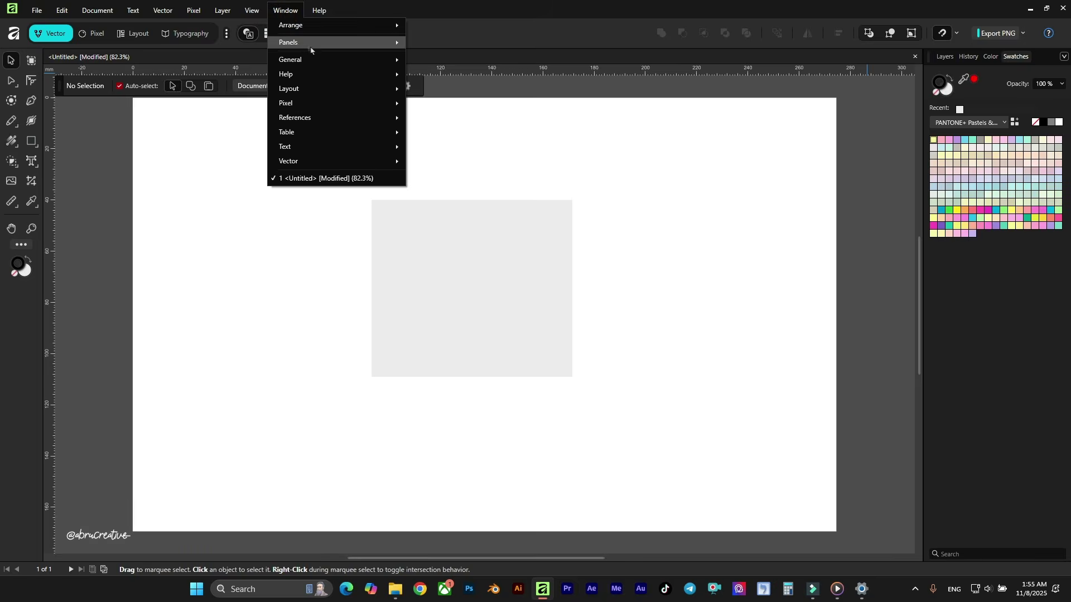
pyautogui.moveTo(318, 58)
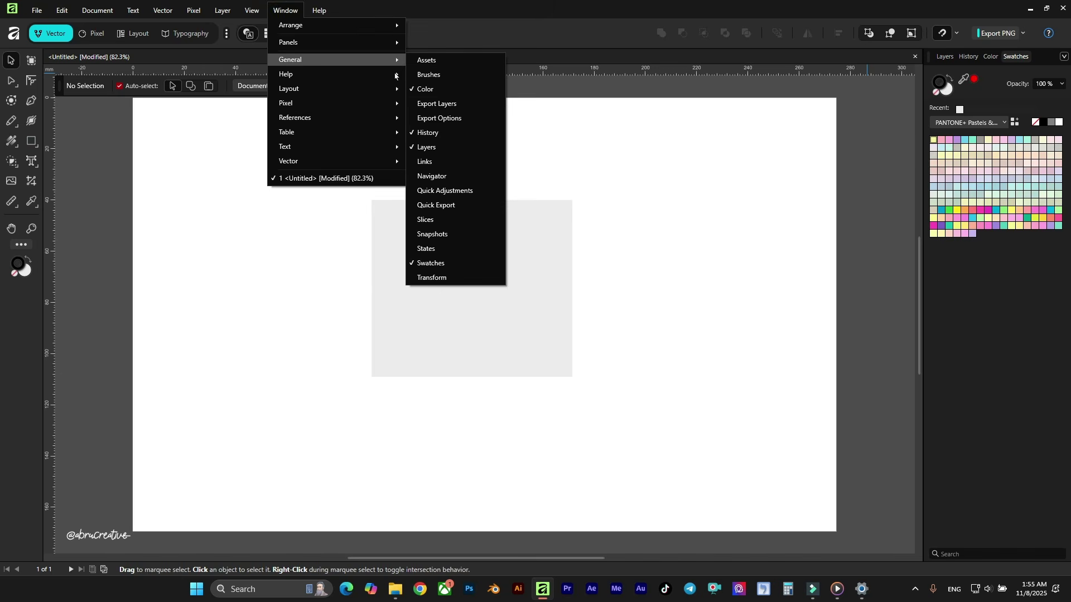
pyautogui.click(458, 176)
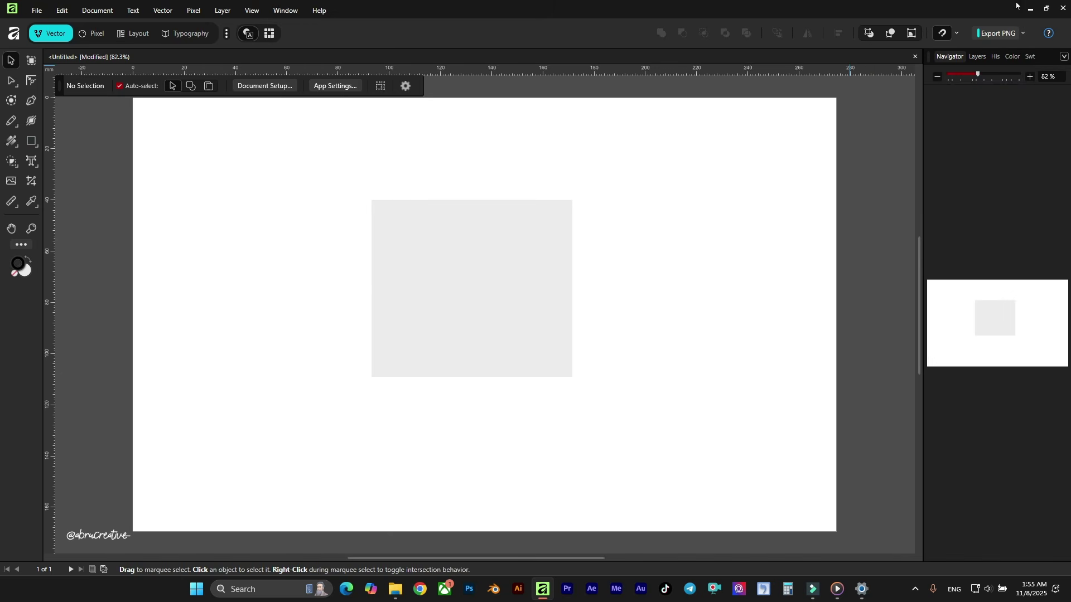
# Zoom in on the grey rectangle to about 314% and pan across it, following the viewed area in the Navigator preview
pyautogui.scroll(-2, 445, 252)
pyautogui.scroll(1, 445, 252)
pyautogui.scroll(-2, 447, 253)
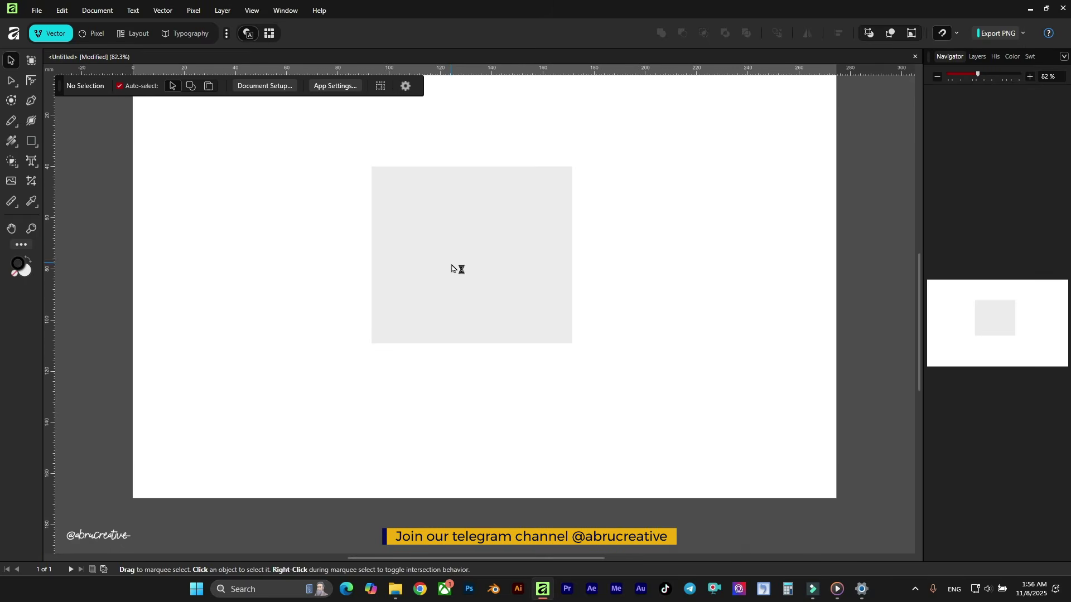
pyautogui.scroll(5, 443, 270)
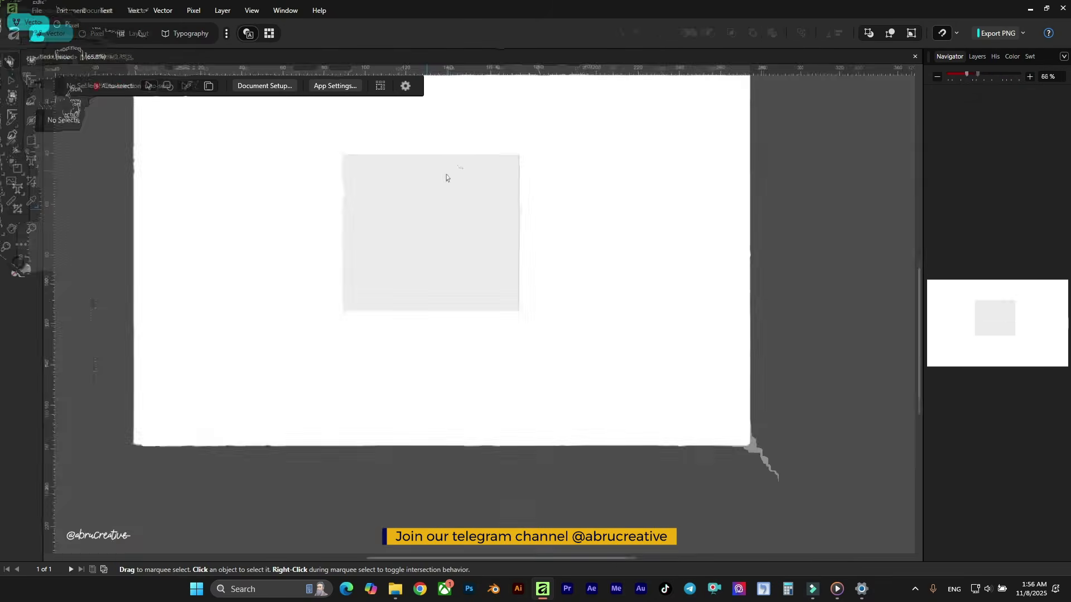
pyautogui.scroll(2, 473, 166)
pyautogui.scroll(4, 713, 112)
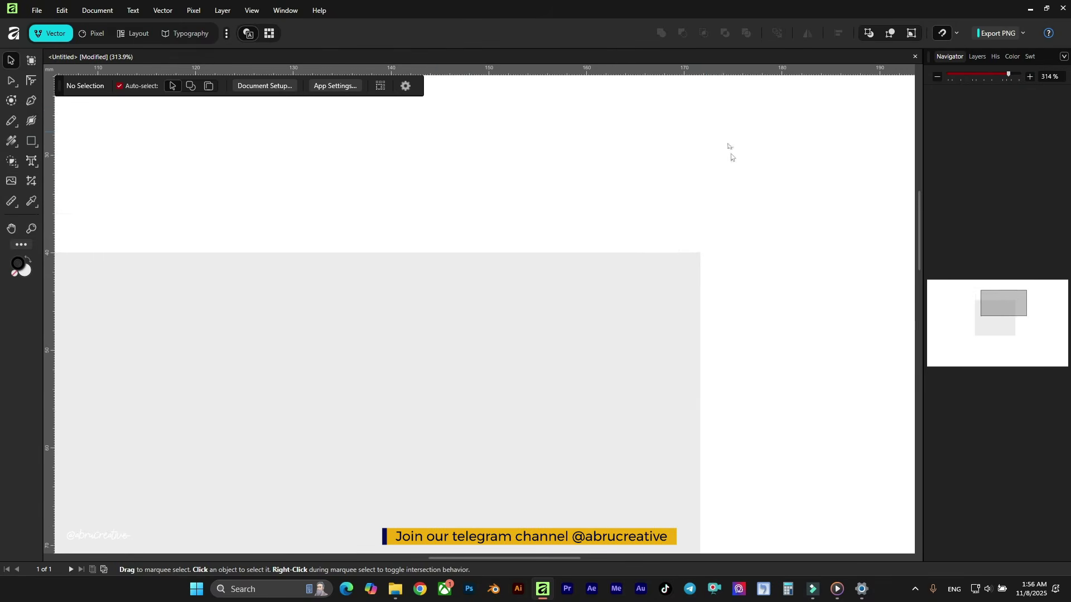
pyautogui.scroll(-2, 667, 261)
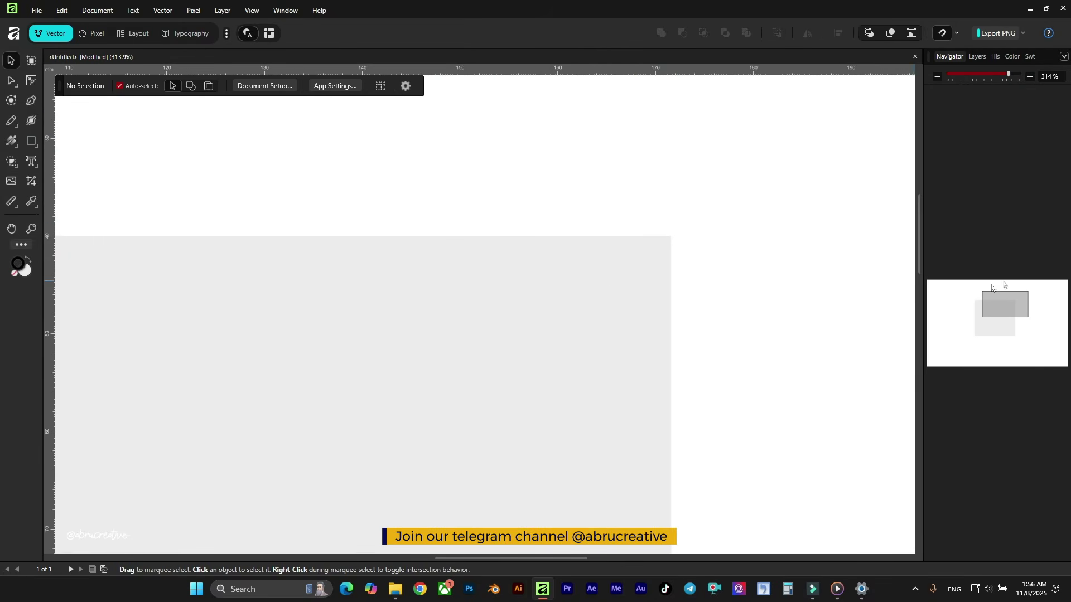
pyautogui.press('space')
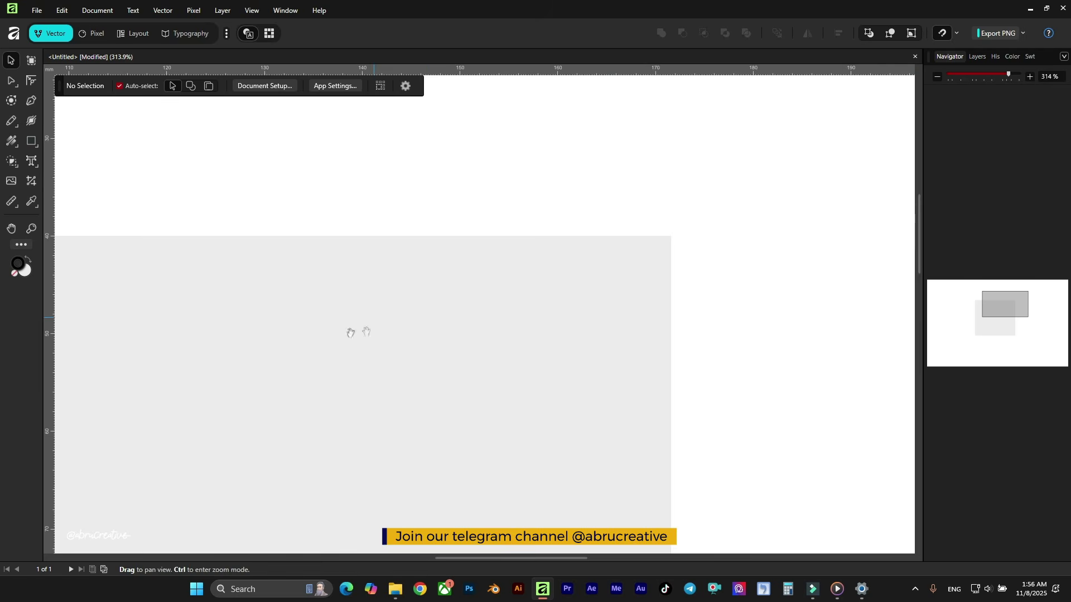
pyautogui.moveTo(187, 378); pyautogui.dragTo(645, 219)
pyautogui.moveTo(591, 287); pyautogui.dragTo(708, 452)
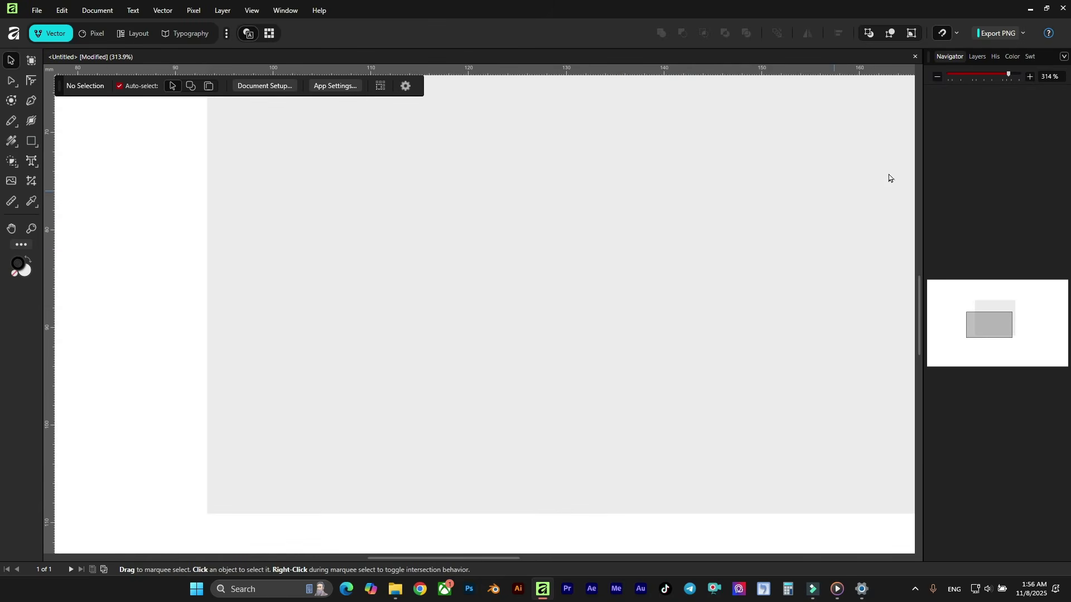
# Adjust the zoom through the Navigator until the whole Art 01 artboard shows at about 69%
pyautogui.moveTo(1008, 73); pyautogui.dragTo(968, 75)
pyautogui.scroll(2, 519, 251)
pyautogui.scroll(-3, 493, 254)
pyautogui.scroll(2, 620, 274)
pyautogui.scroll(2, 620, 274)
pyautogui.scroll(1, 629, 237)
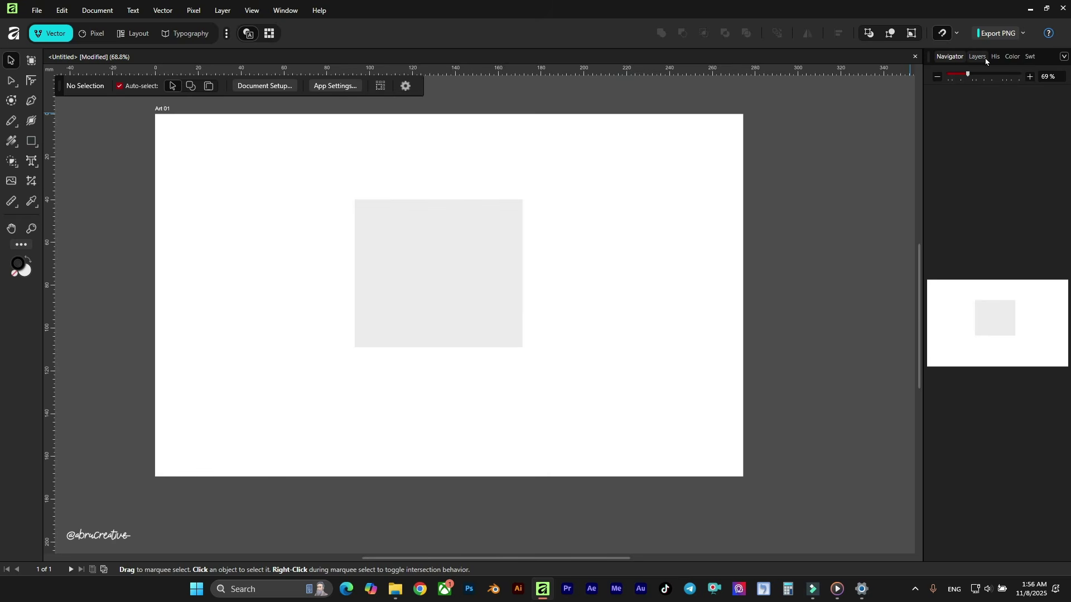
# Show the Vector category's Stroke panel and merge it into the docked group after Swatches
pyautogui.click(985, 58)
pyautogui.click(285, 10)
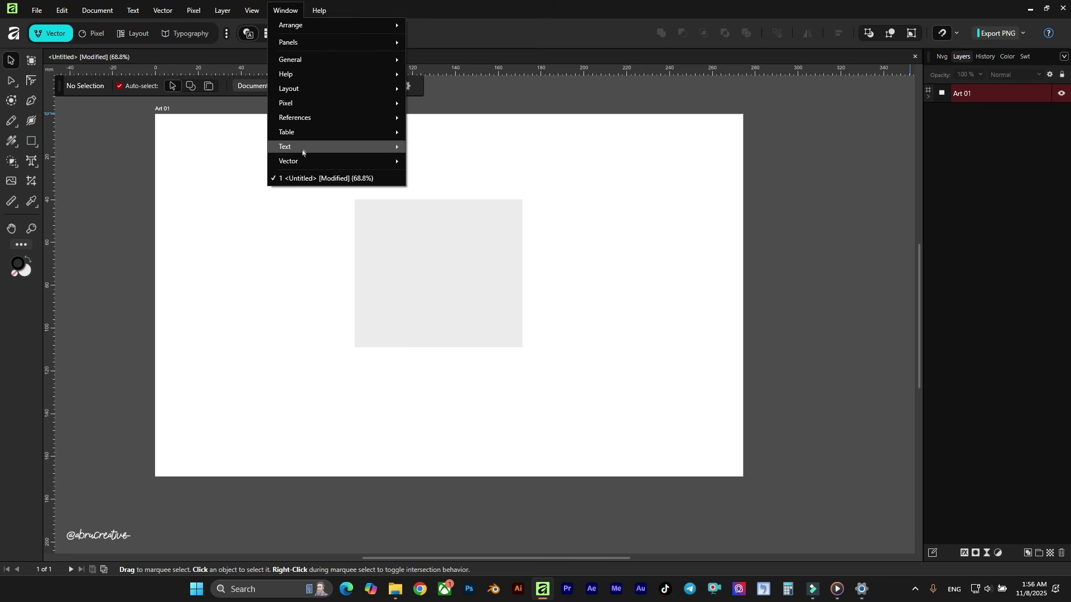
pyautogui.moveTo(296, 161)
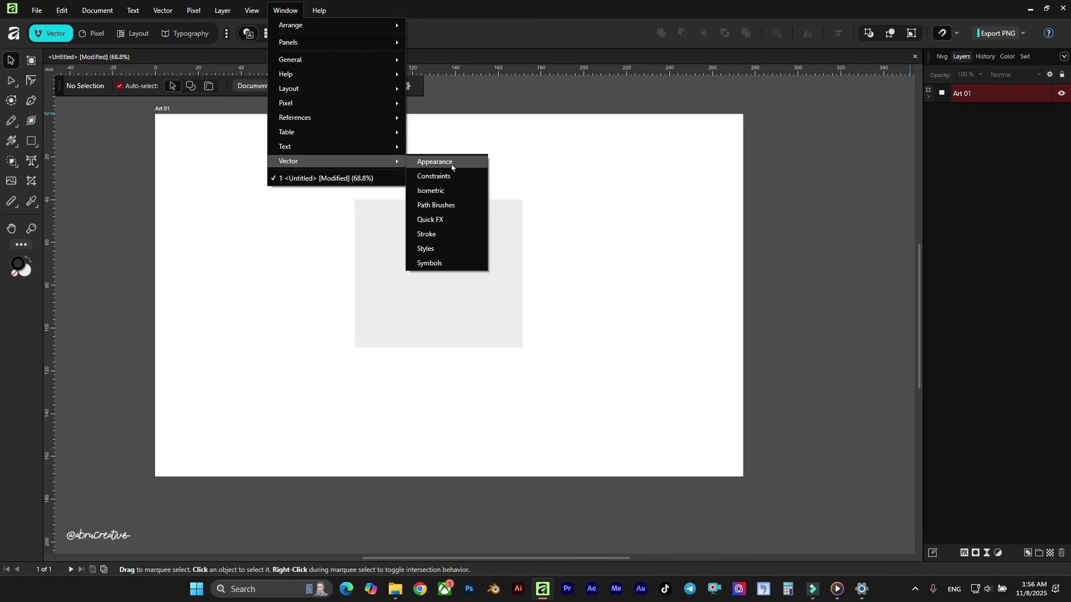
pyautogui.click(433, 233)
pyautogui.moveTo(950, 70); pyautogui.dragTo(1032, 57)
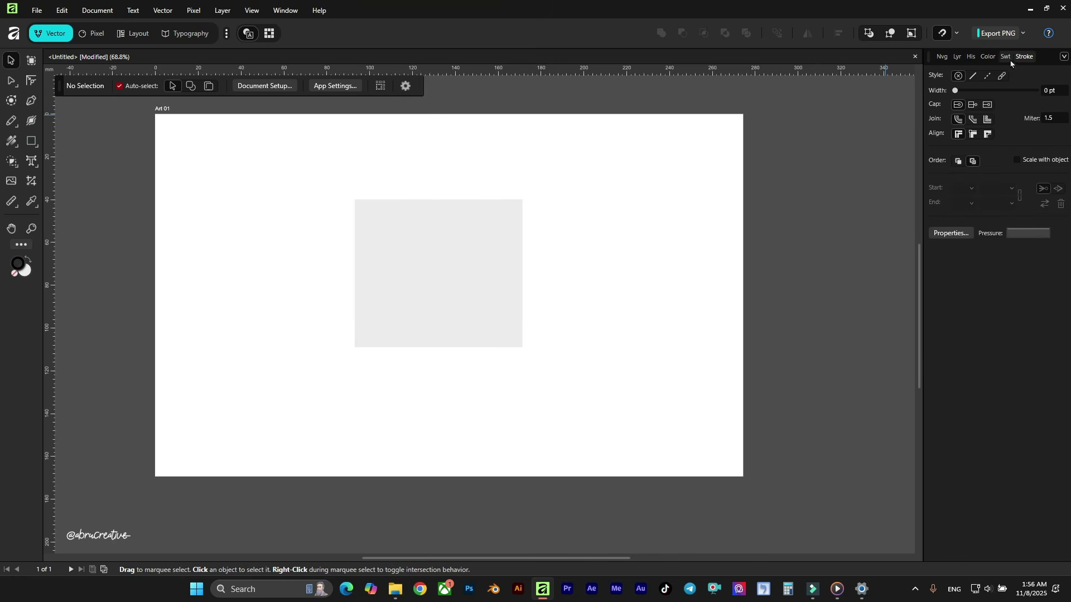
# Show the Appearance panel and merge it into the docked group after Stroke
pyautogui.click(281, 10)
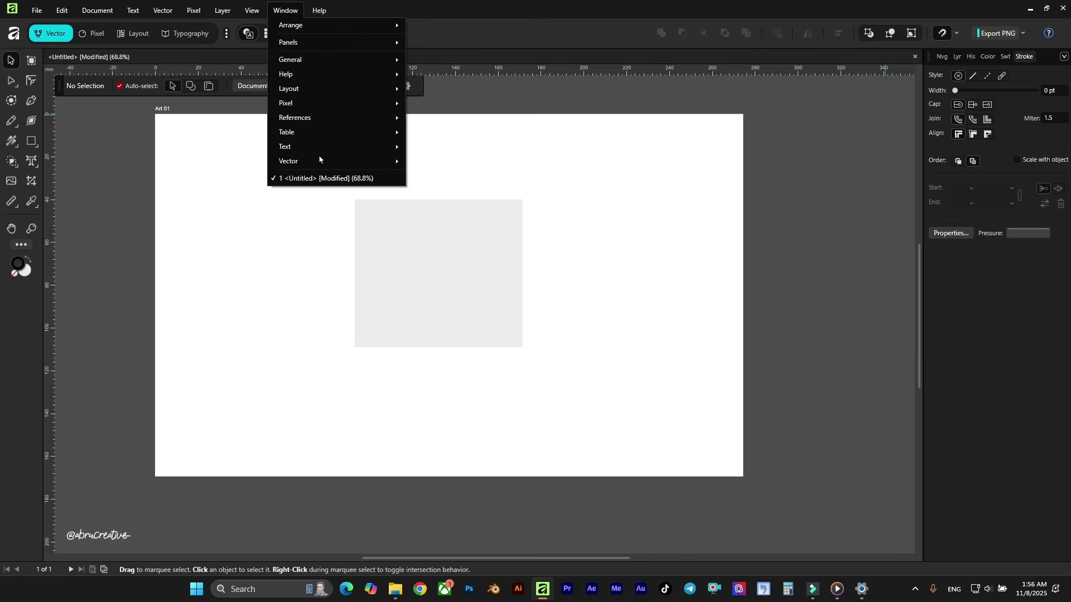
pyautogui.moveTo(319, 161)
pyautogui.click(449, 161)
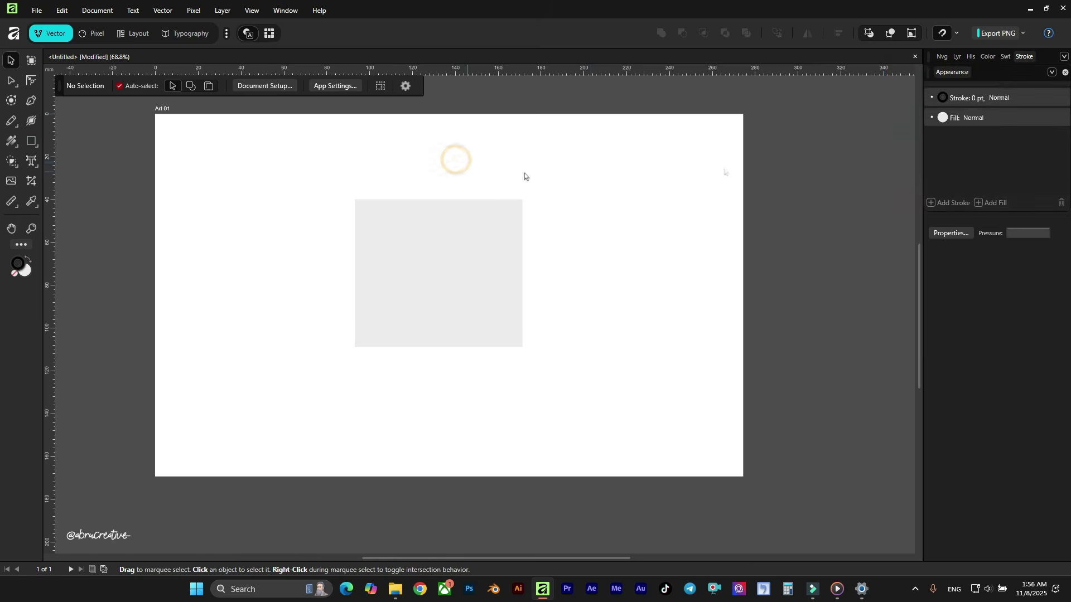
pyautogui.moveTo(959, 73); pyautogui.dragTo(1042, 65)
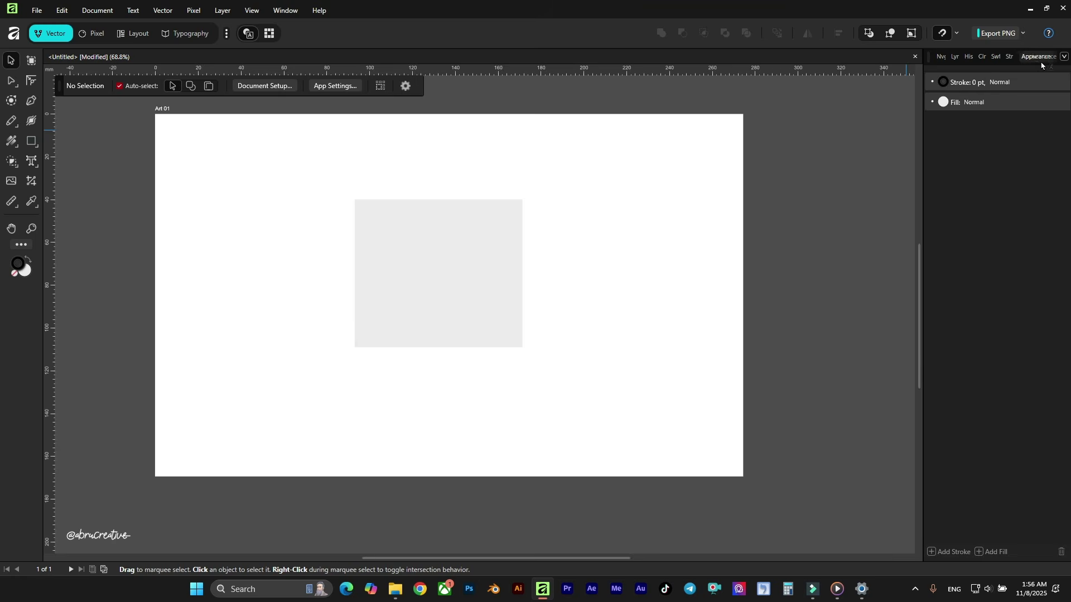
# Check the Navigator panel in the docked group, and bring Layers back to the front
pyautogui.click(942, 56)
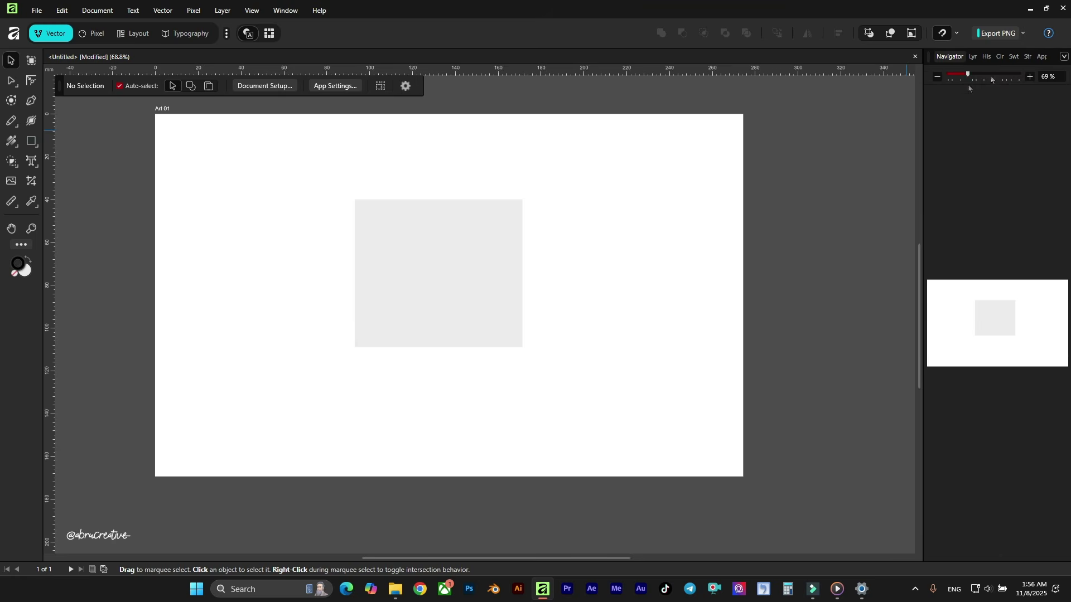
pyautogui.click(972, 57)
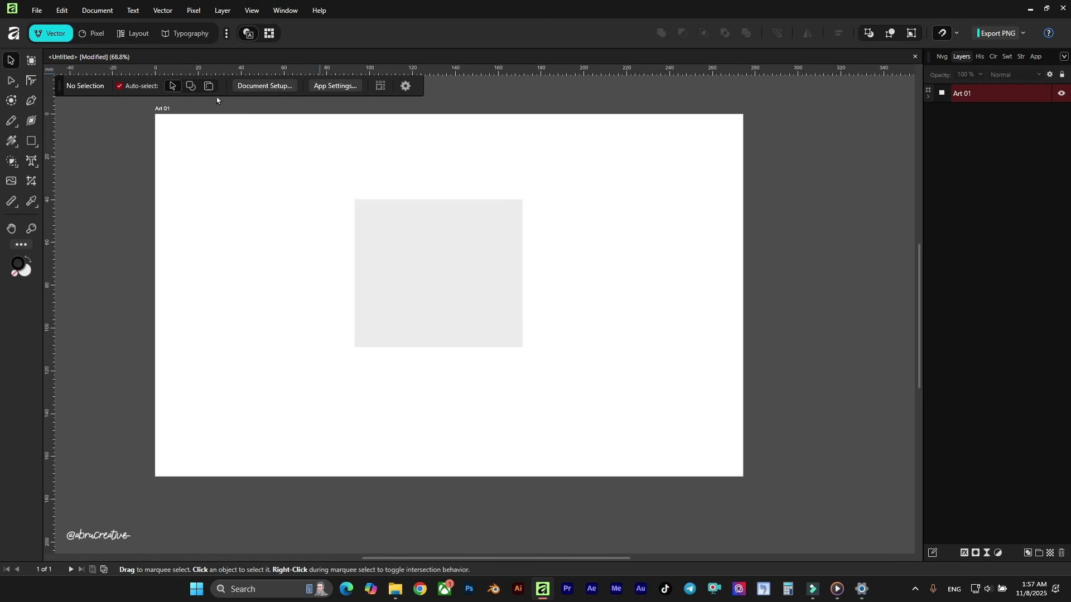
pyautogui.scroll(2, 212, 165)
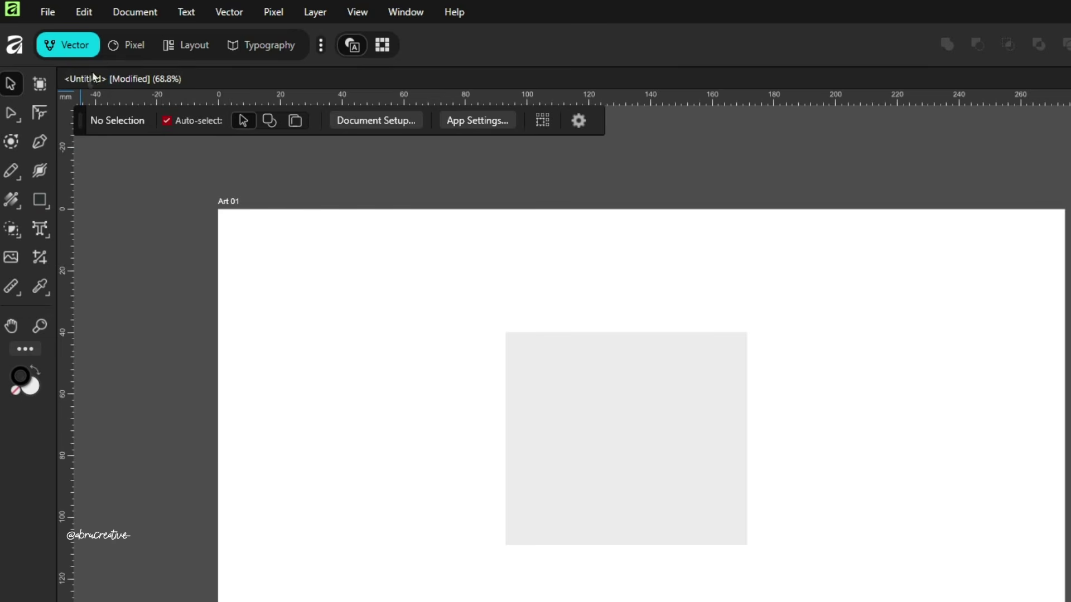
# Switch to the Pixel studio and look over its tools
pyautogui.click(124, 46)
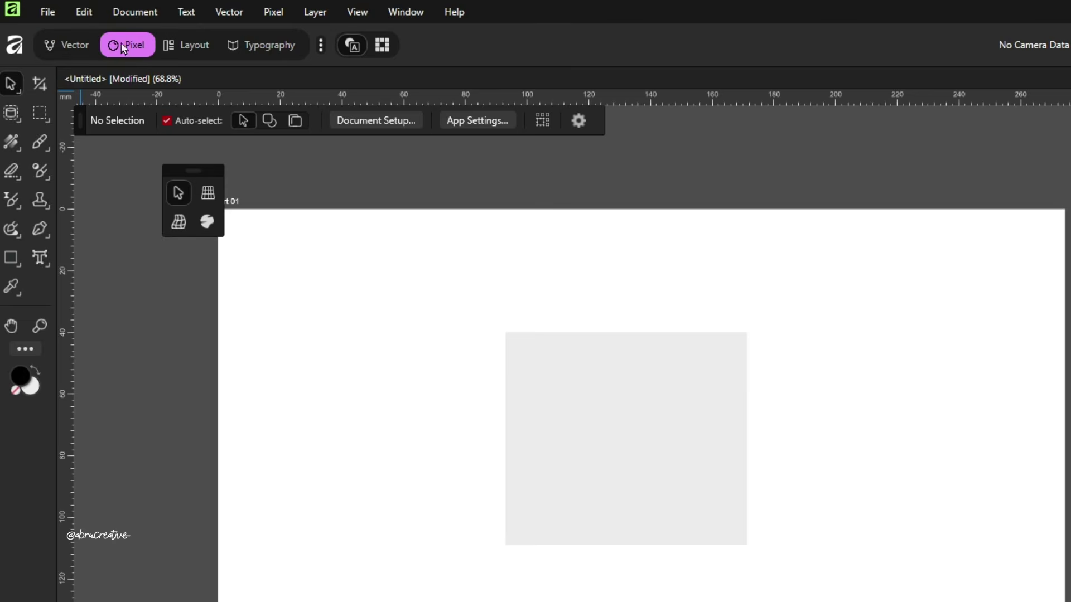
pyautogui.scroll(-2, 513, 342)
pyautogui.scroll(2, 507, 283)
# Switch to the Layout studio and add four new artboards after Art 01
pyautogui.click(184, 47)
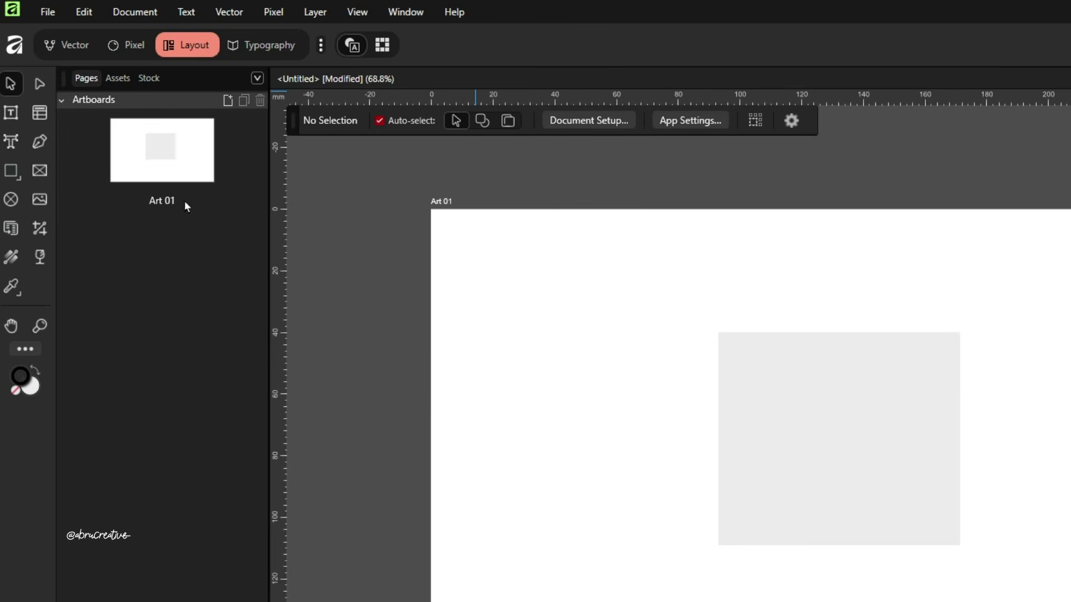
pyautogui.click(229, 101)
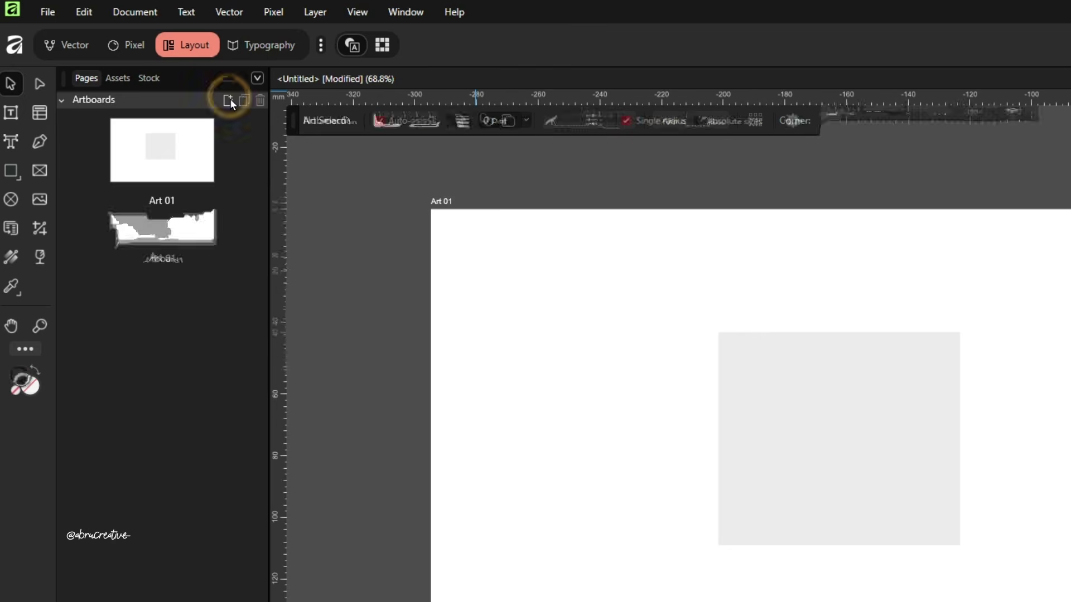
pyautogui.click(229, 100)
pyautogui.click(228, 101)
pyautogui.click(229, 100)
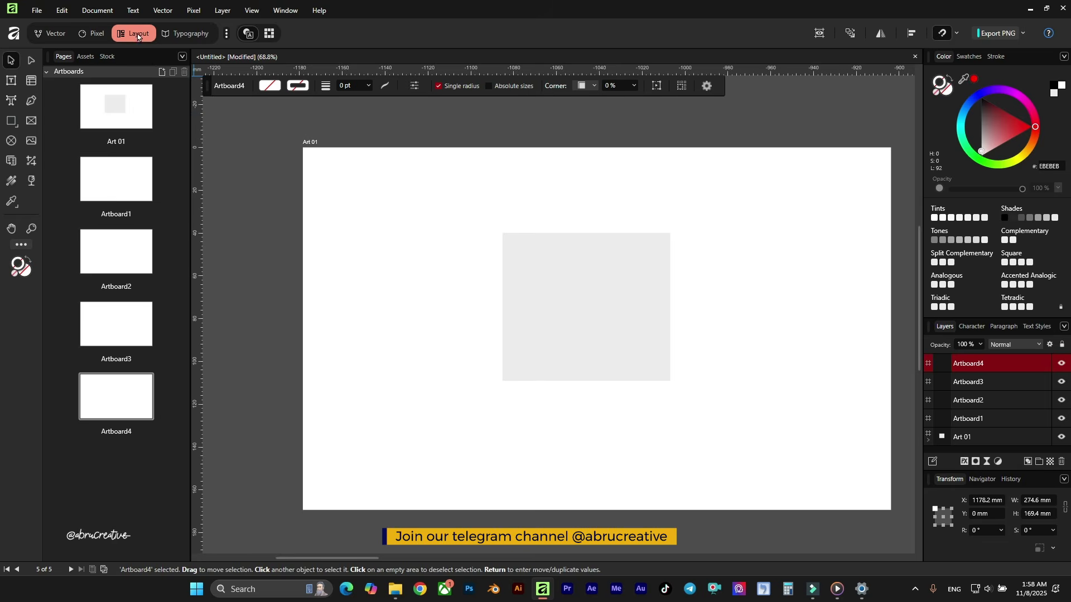
# View the list of available studios, close it unchanged, and switch back to the Vector studio
pyautogui.click(227, 35)
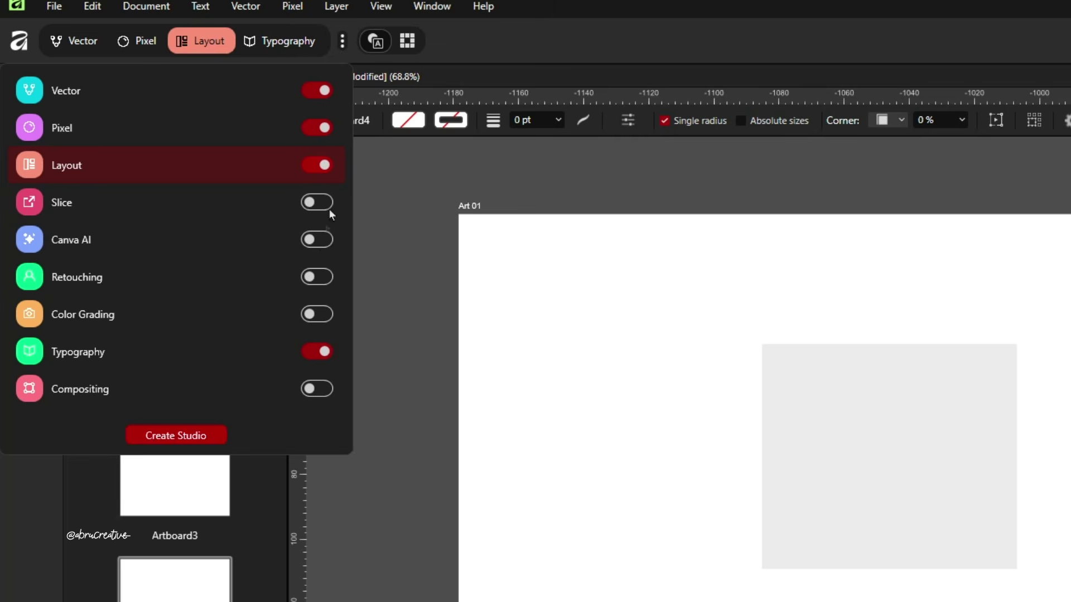
pyautogui.click(493, 41)
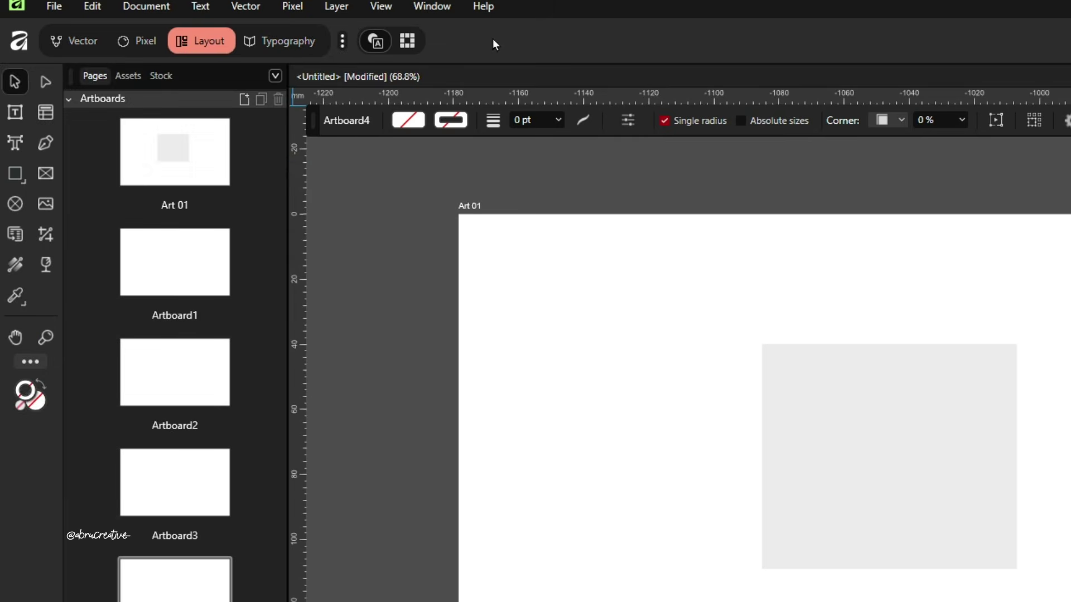
pyautogui.click(72, 39)
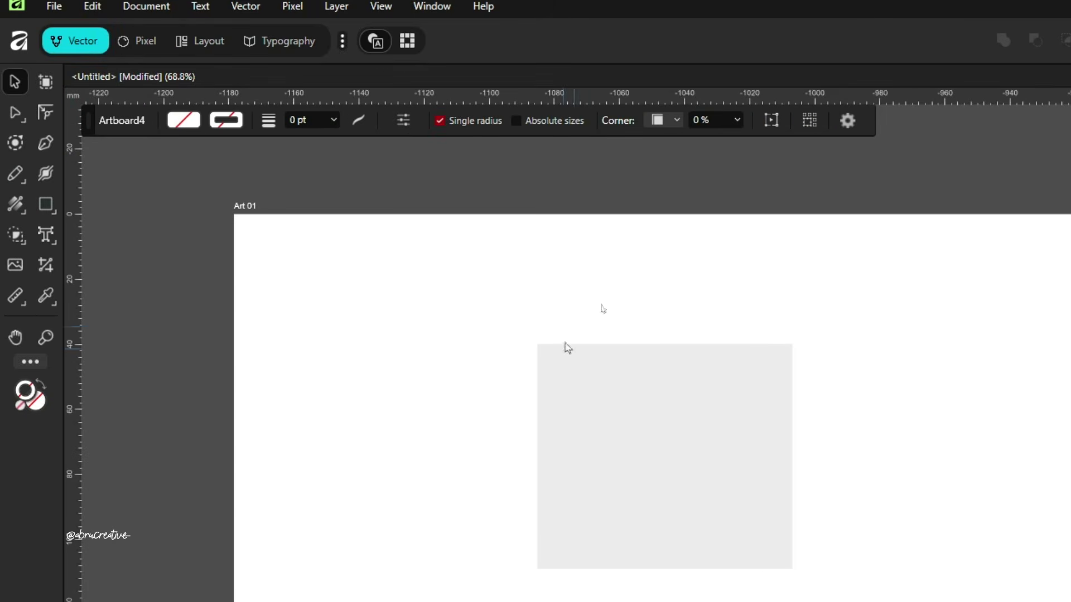
# Move the grey rectangle on Art 01 about 16 mm to the left and 6 mm down
pyautogui.scroll(-2, 390, 342)
pyautogui.scroll(1, 386, 288)
pyautogui.moveTo(350, 304); pyautogui.dragTo(317, 322)
pyautogui.scroll(1, 209, 326)
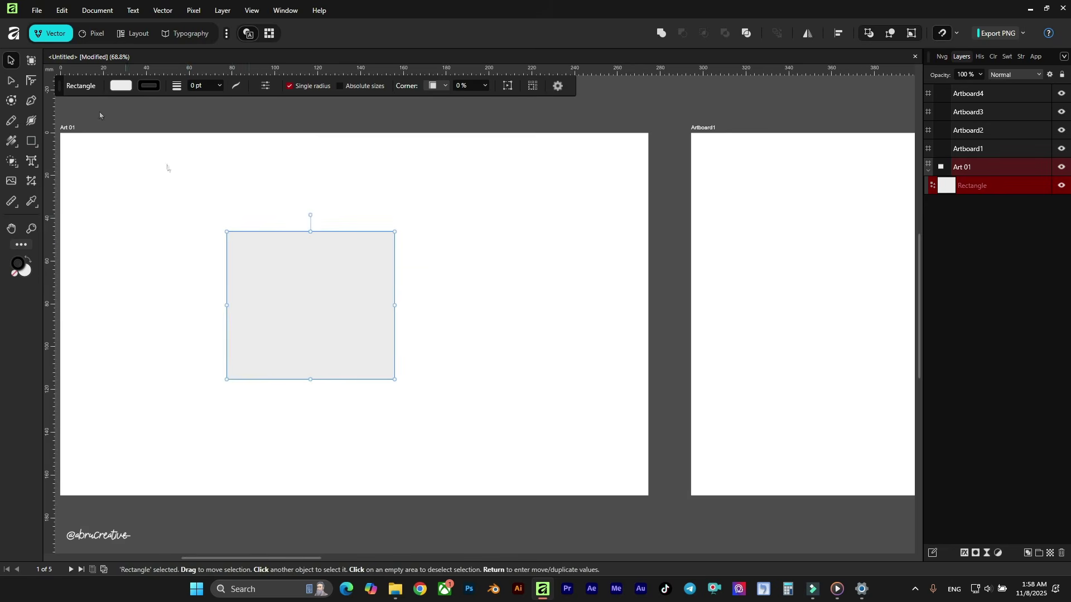
# Using the Artboard tool, delete Artboard1 and Artboard2
pyautogui.click(32, 61)
pyautogui.scroll(-2, 301, 199)
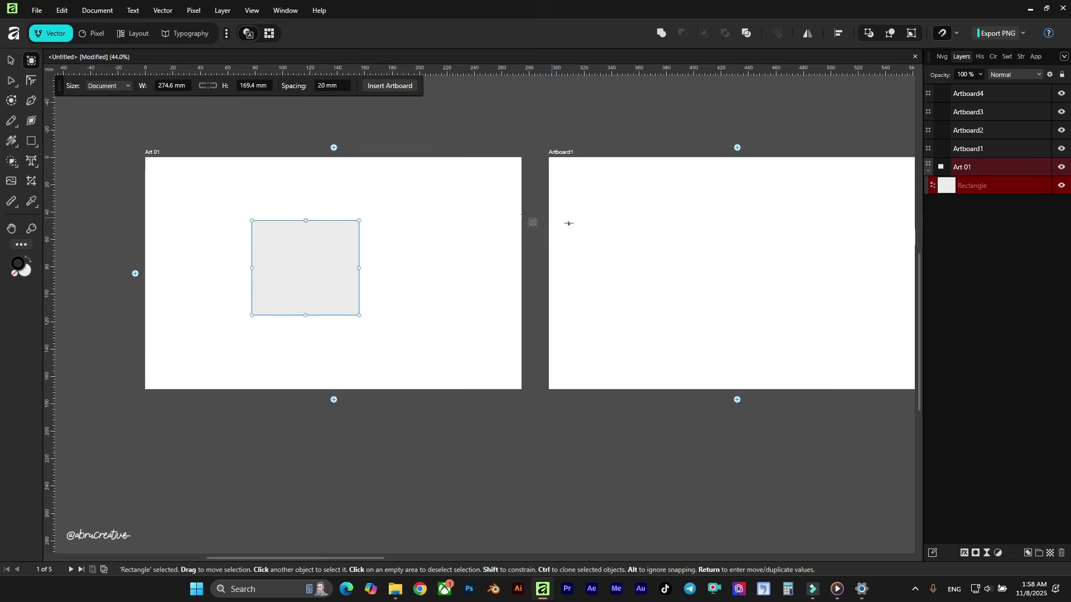
pyautogui.click(543, 237)
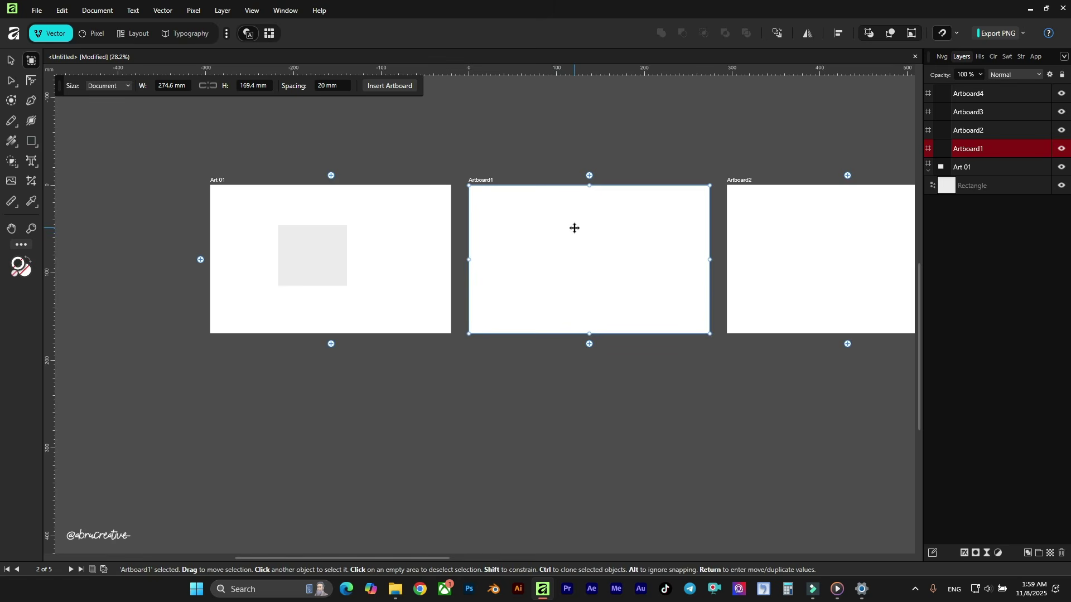
pyautogui.press('Delete')
pyautogui.click(775, 226)
pyautogui.press('Delete')
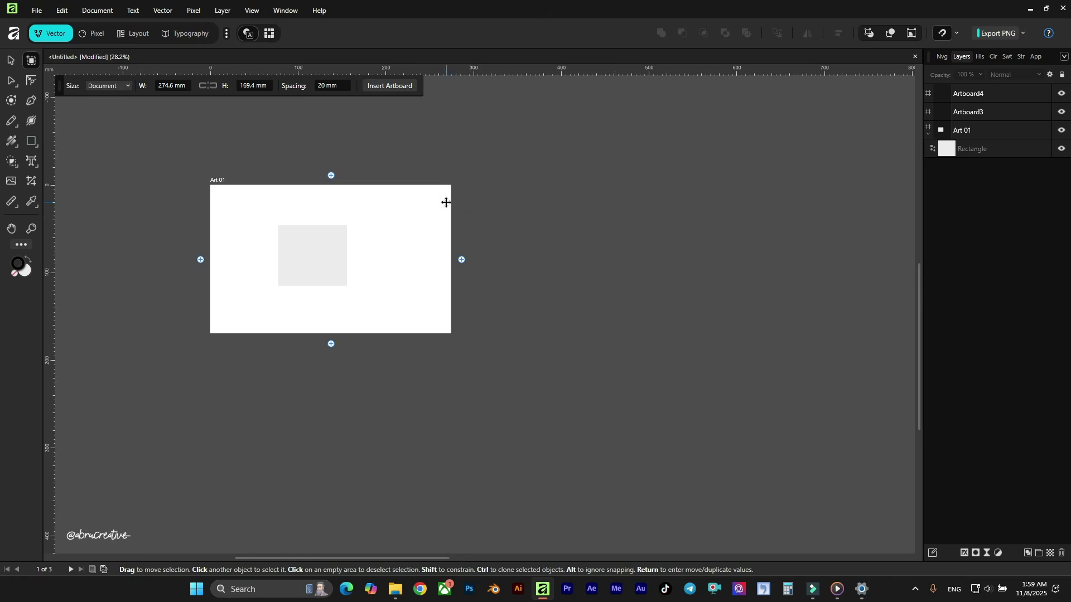
pyautogui.scroll(1, 226, 219)
pyautogui.scroll(3, 251, 210)
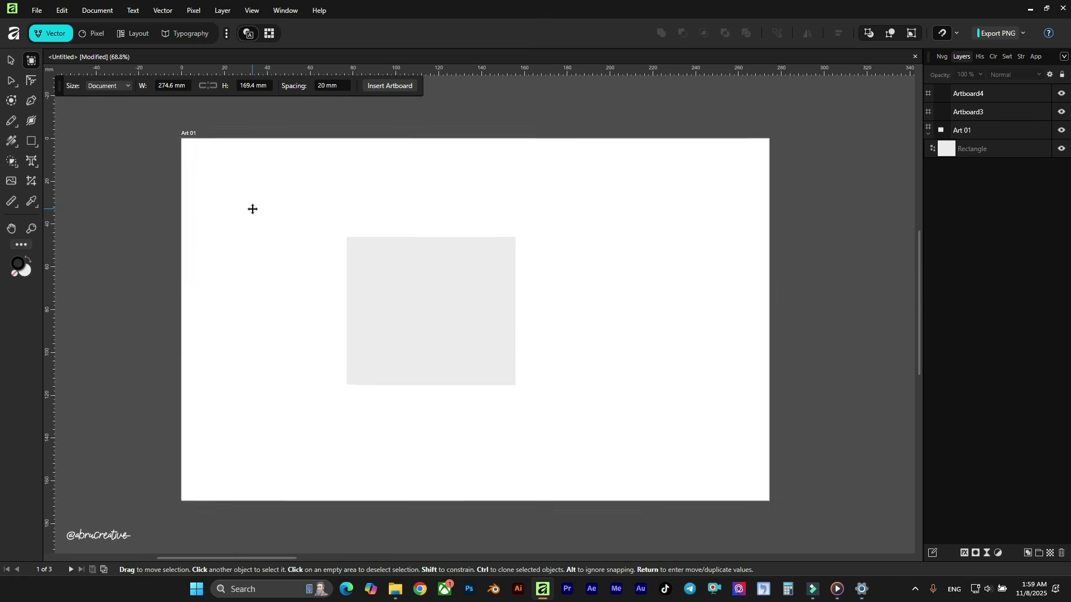
pyautogui.scroll(1, 354, 207)
pyautogui.scroll(-1, 353, 207)
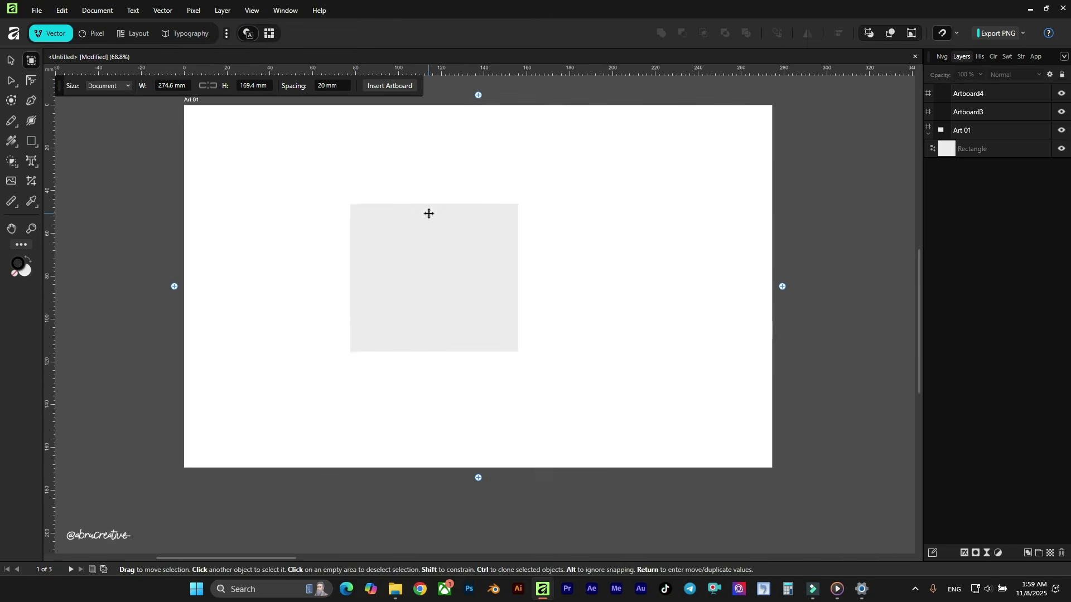
# Move the grey rectangle on Art 01 about 17 mm to the right and 2 mm up, and show the Transform panel
pyautogui.click(10, 61)
pyautogui.moveTo(365, 237); pyautogui.dragTo(435, 244)
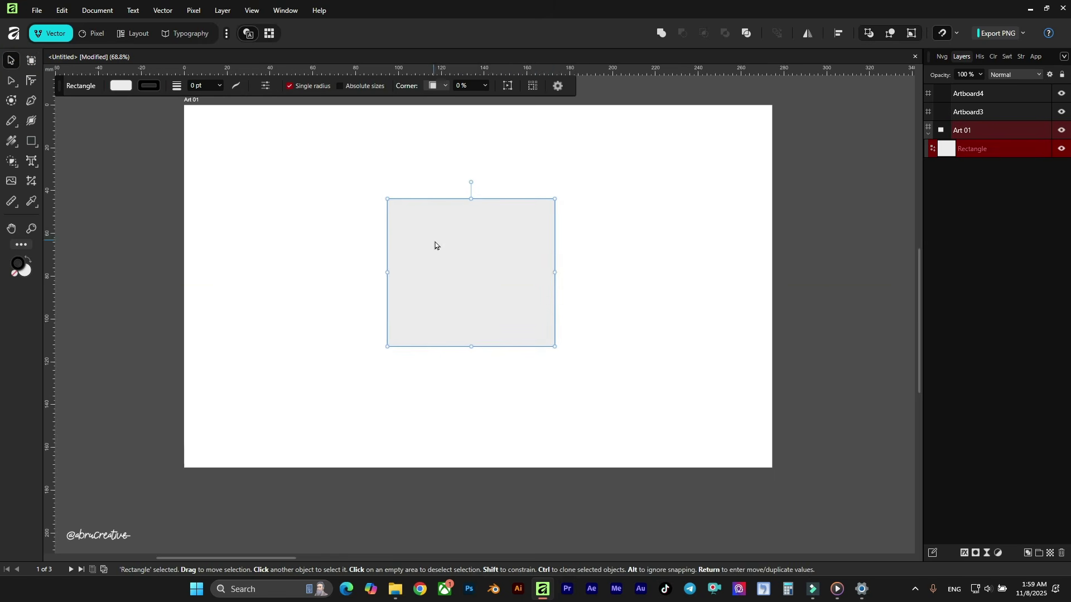
pyautogui.click(284, 11)
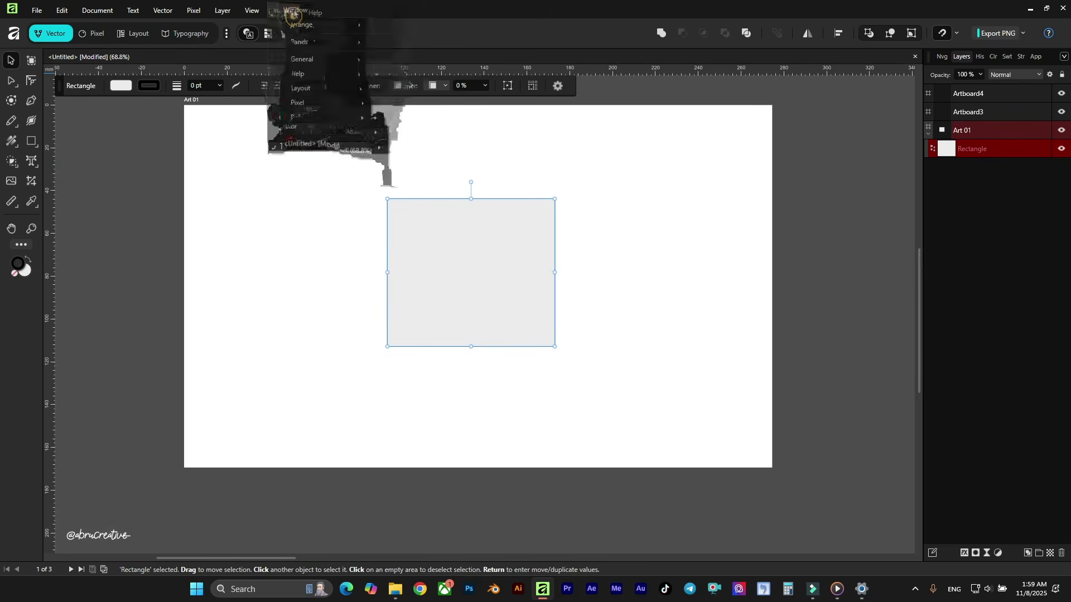
pyautogui.moveTo(294, 162)
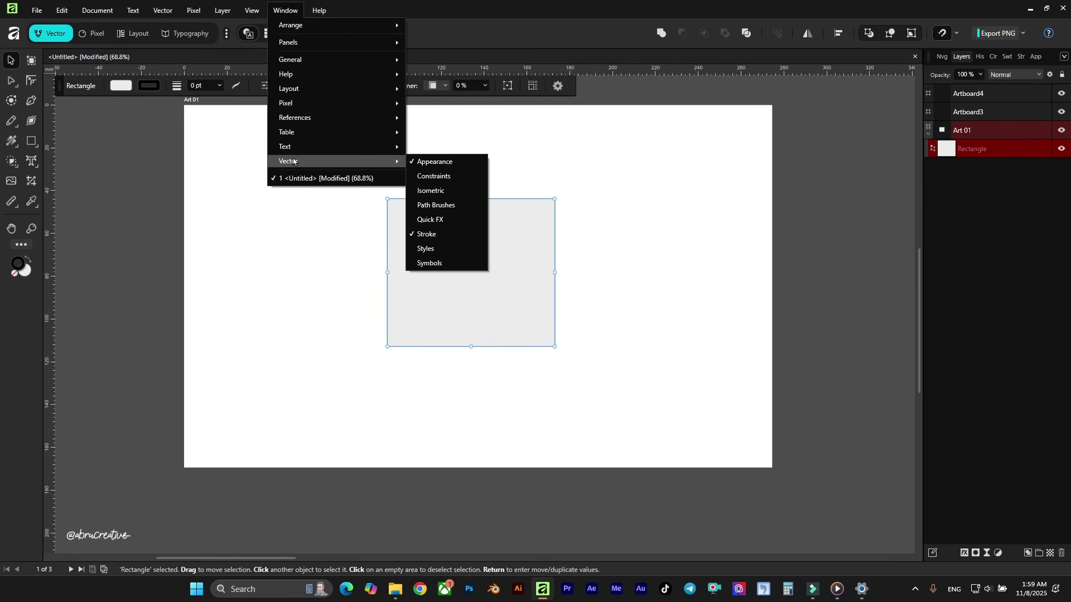
pyautogui.moveTo(307, 61)
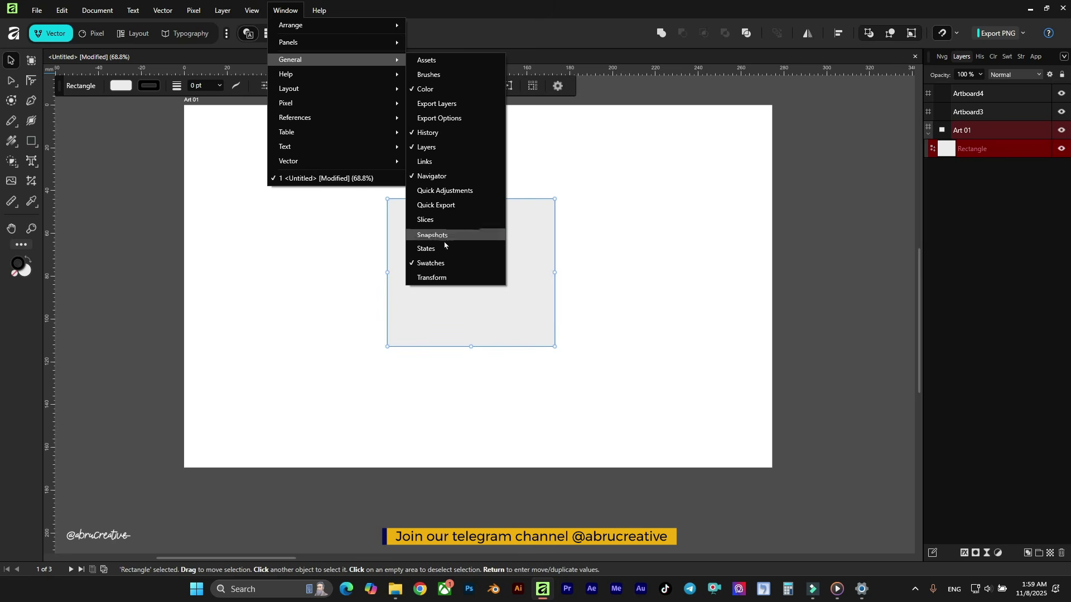
pyautogui.click(434, 278)
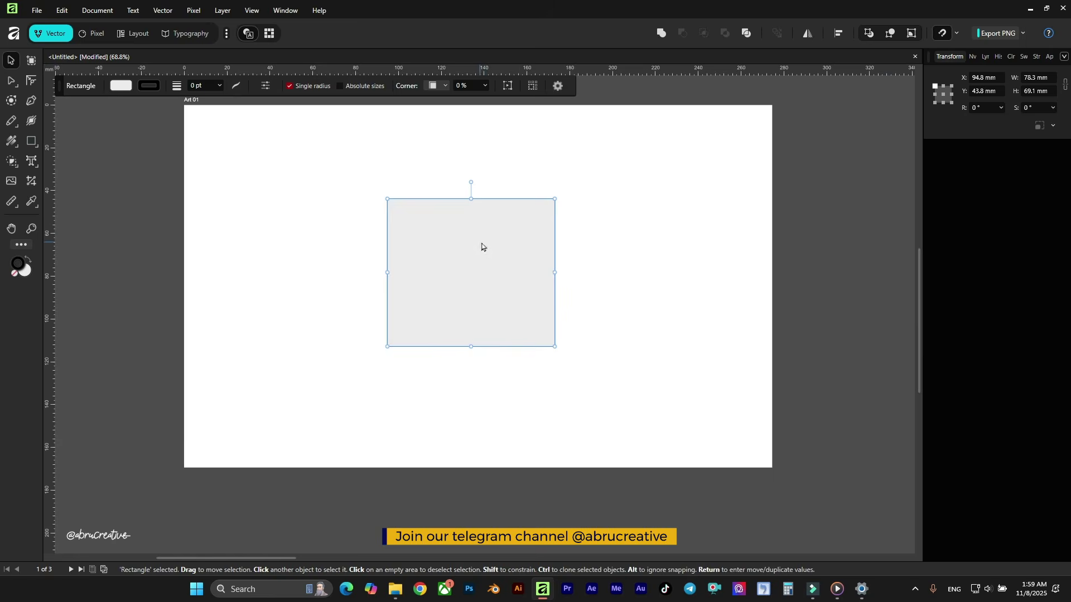
# Move the rectangle's top-left corner to about X 94.3 mm, Y 47 mm, and set the transform reference point to its bottom-right corner
pyautogui.scroll(2, 491, 239)
pyautogui.scroll(-1, 462, 246)
pyautogui.scroll(-2, 461, 268)
pyautogui.moveTo(459, 289)
pyautogui.mouseDown()
pyautogui.moveTo(425, 267)
pyautogui.moveTo(434, 267)
pyautogui.moveTo(443, 300)
pyautogui.mouseUp()
pyautogui.scroll(2, 487, 275)
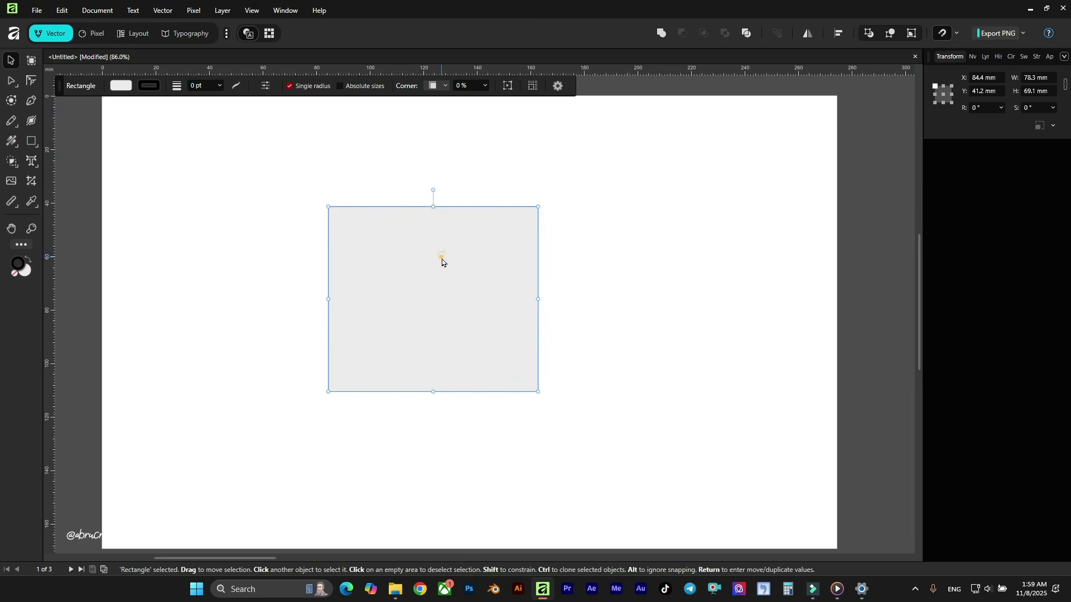
pyautogui.scroll(-2, 445, 275)
pyautogui.scroll(1, 454, 273)
pyautogui.moveTo(454, 272); pyautogui.dragTo(471, 303)
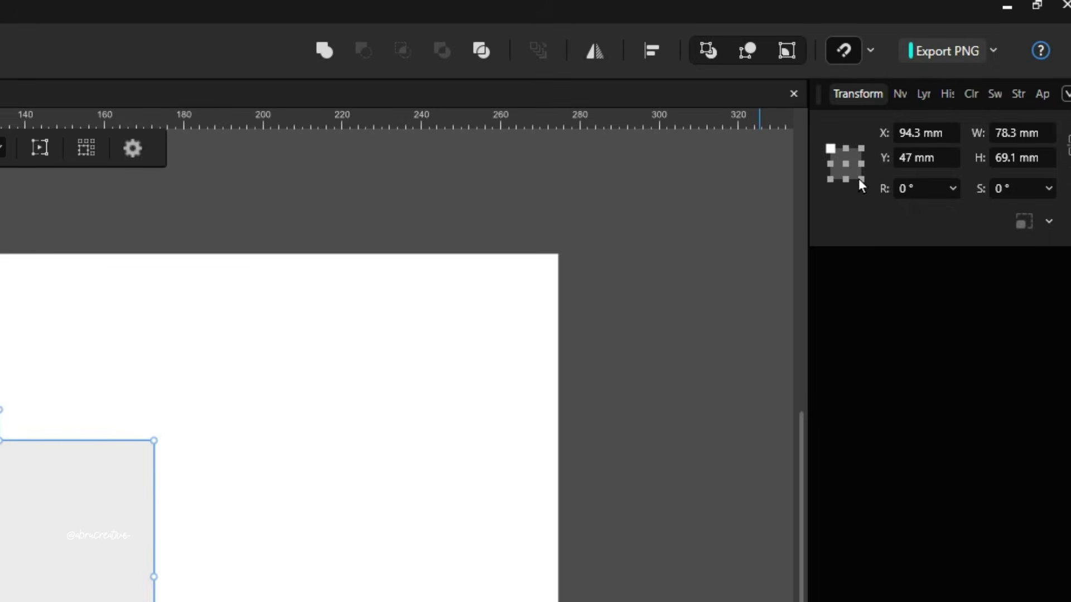
pyautogui.click(862, 179)
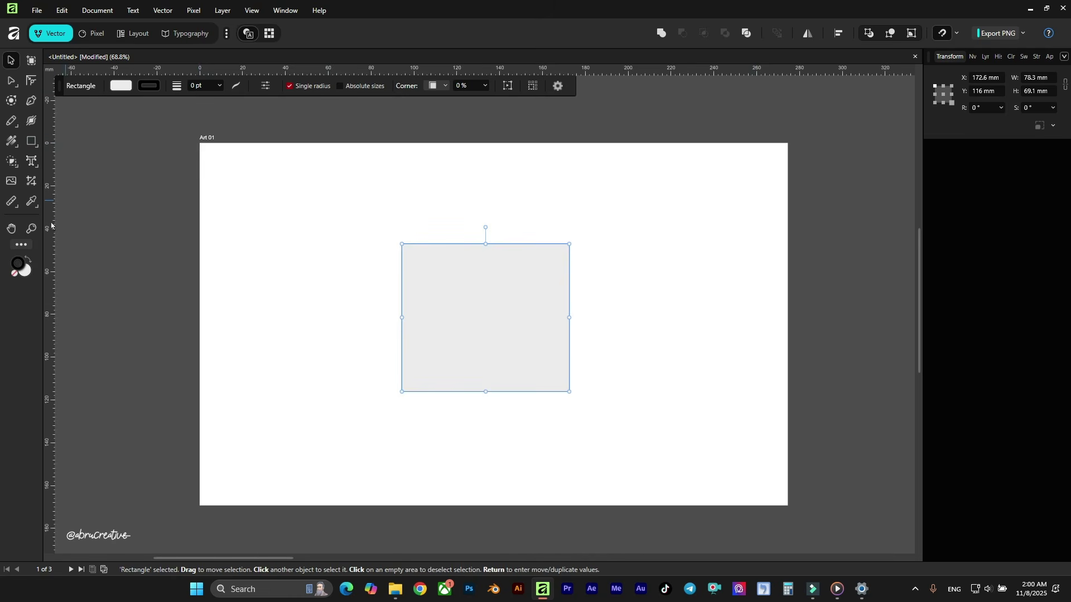
# Measure the vertical distance from the artboard's top edge to the rectangle's bottom edge, and clear the measurements
pyautogui.click(12, 201)
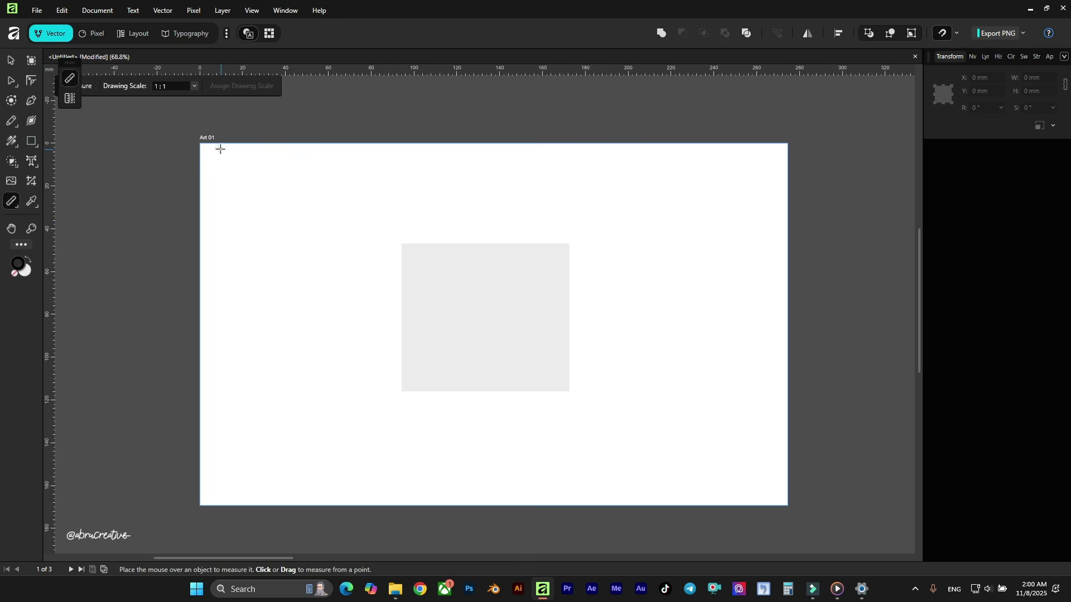
pyautogui.moveTo(217, 144); pyautogui.dragTo(217, 392)
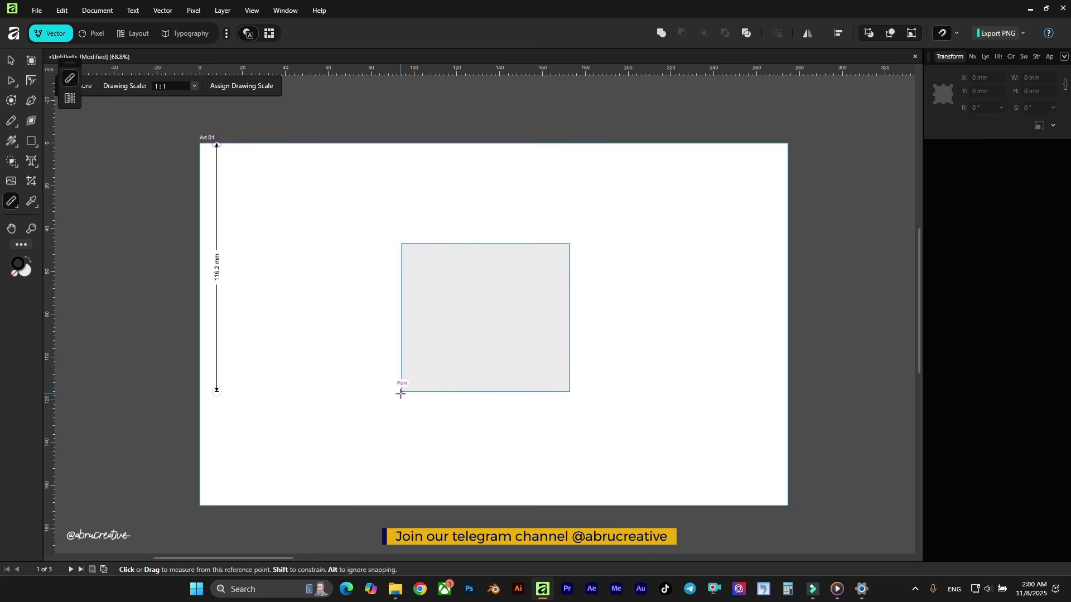
pyautogui.click(314, 352)
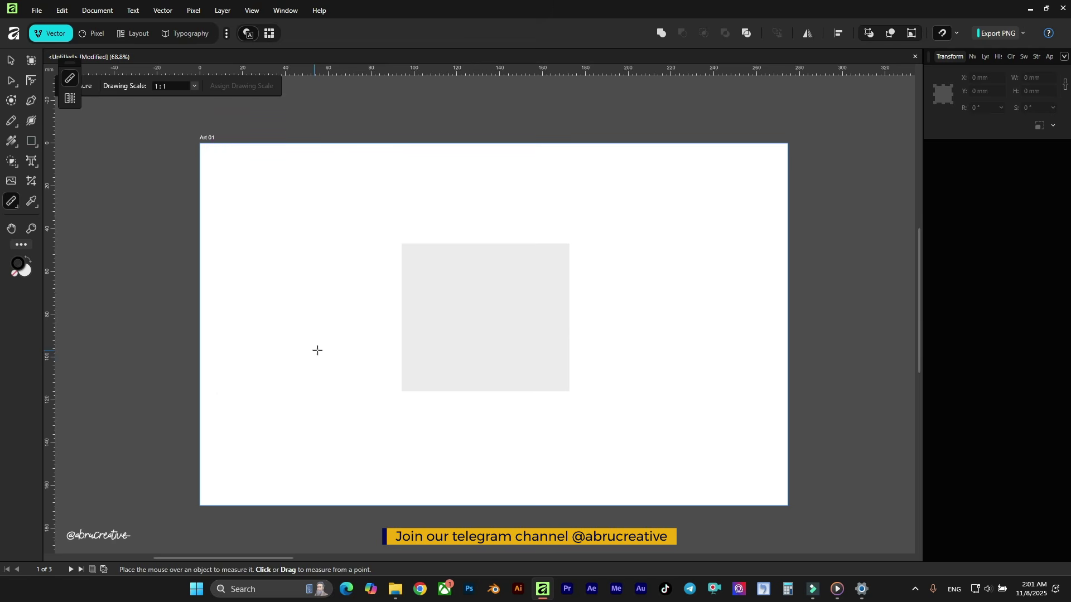
pyautogui.moveTo(400, 392); pyautogui.dragTo(405, 151)
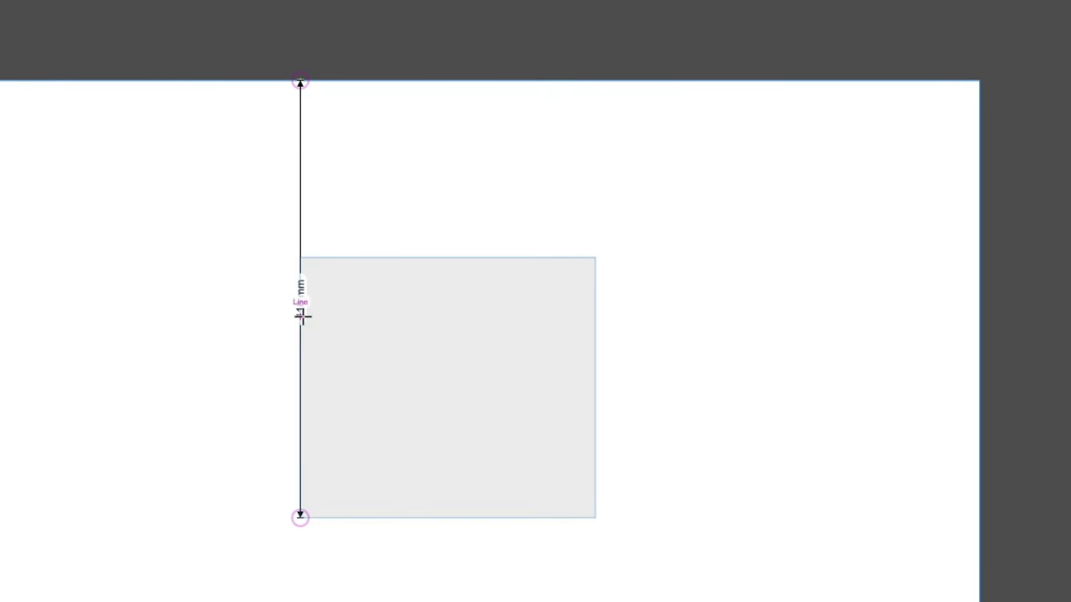
pyautogui.click(447, 387)
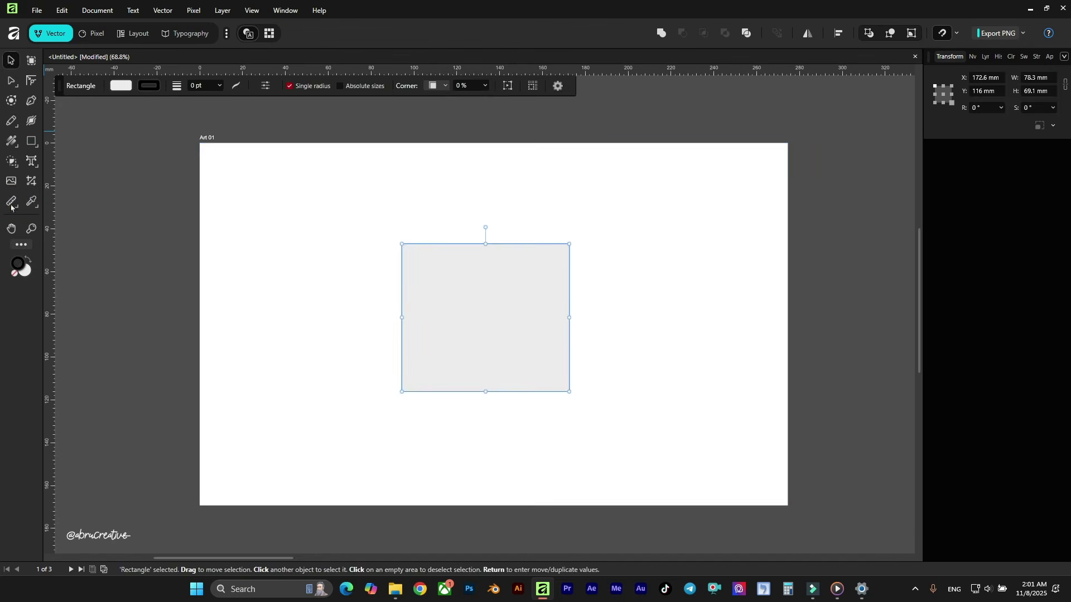
# Measure the horizontal distance from the rectangle's right edge to the artboard's left edge, and reselect the rectangle
pyautogui.click(11, 203)
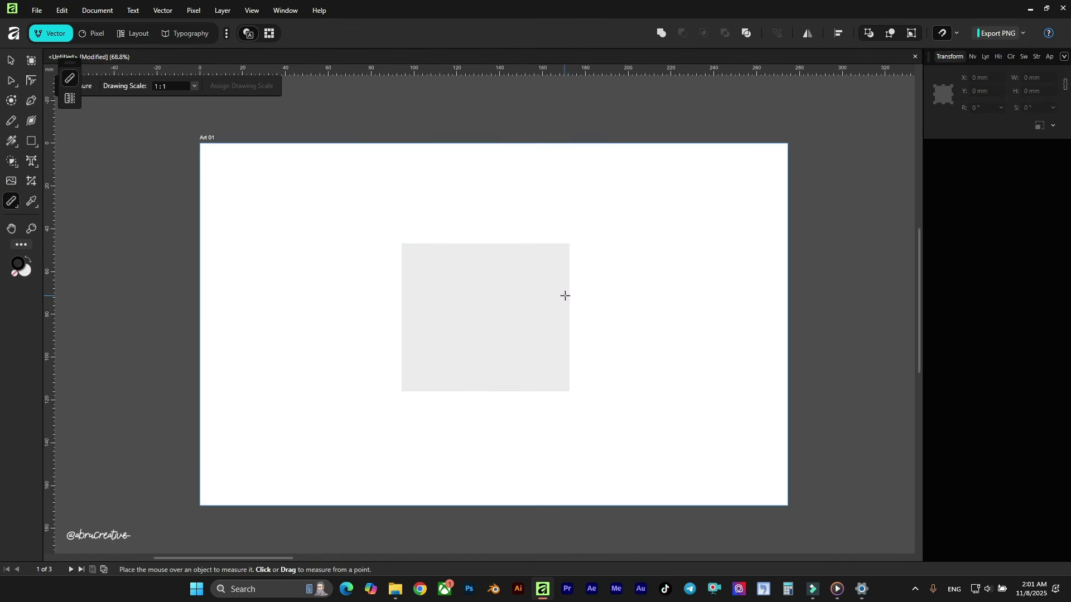
pyautogui.moveTo(567, 292); pyautogui.dragTo(199, 293)
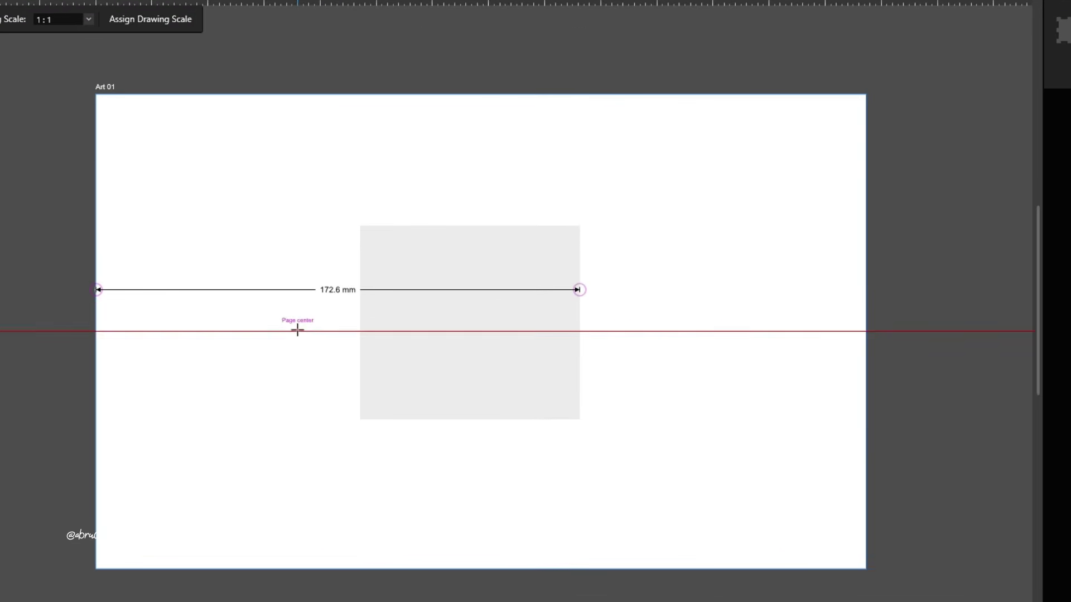
pyautogui.press('Escape')
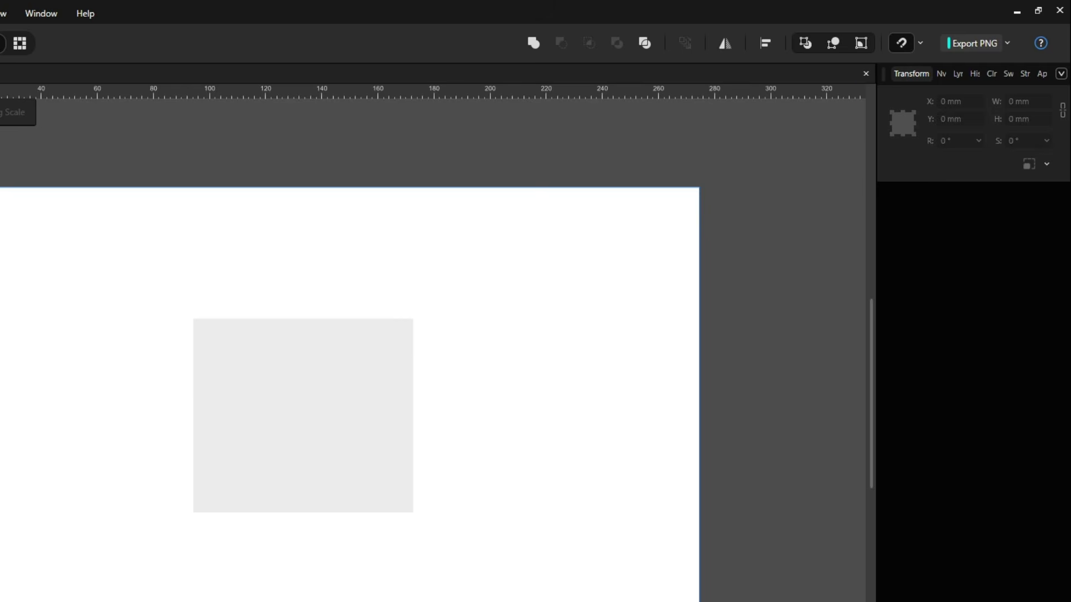
pyautogui.click(303, 415)
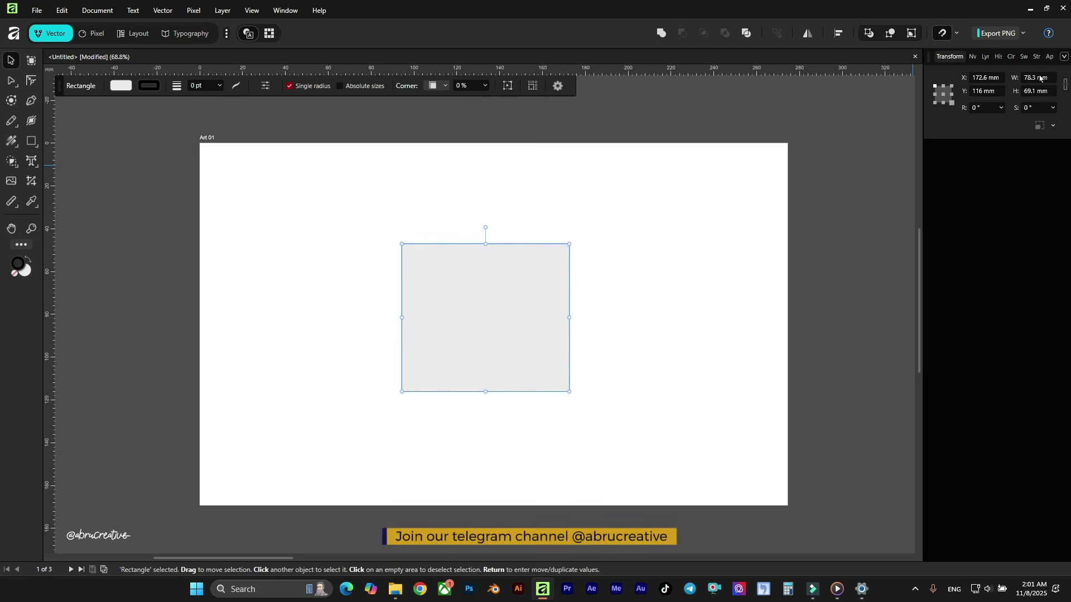
# Resize the rectangle to about 71.8 by 63.4 mm and move its bottom-right corner to about X 150.2 mm, Y 109.8 mm
pyautogui.moveTo(496, 304); pyautogui.dragTo(475, 289)
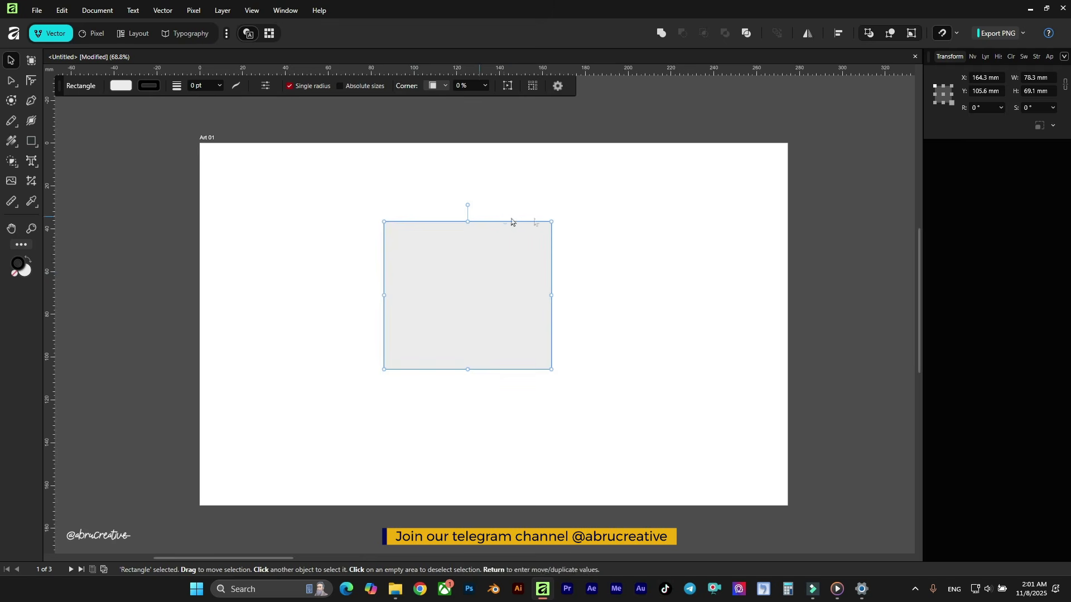
pyautogui.click(548, 222)
pyautogui.moveTo(548, 222)
pyautogui.mouseDown()
pyautogui.moveTo(471, 279)
pyautogui.moveTo(491, 292)
pyautogui.moveTo(568, 227)
pyautogui.moveTo(552, 243)
pyautogui.moveTo(556, 268)
pyautogui.moveTo(573, 256)
pyautogui.moveTo(559, 232)
pyautogui.mouseUp()
pyautogui.moveTo(504, 288); pyautogui.dragTo(522, 310)
# Try shearing the rectangle in both directions from its bottom-right corner, with angles such as 8°, -15° and 9°
pyautogui.click(1035, 108)
pyautogui.scroll(10, 1035, 108)
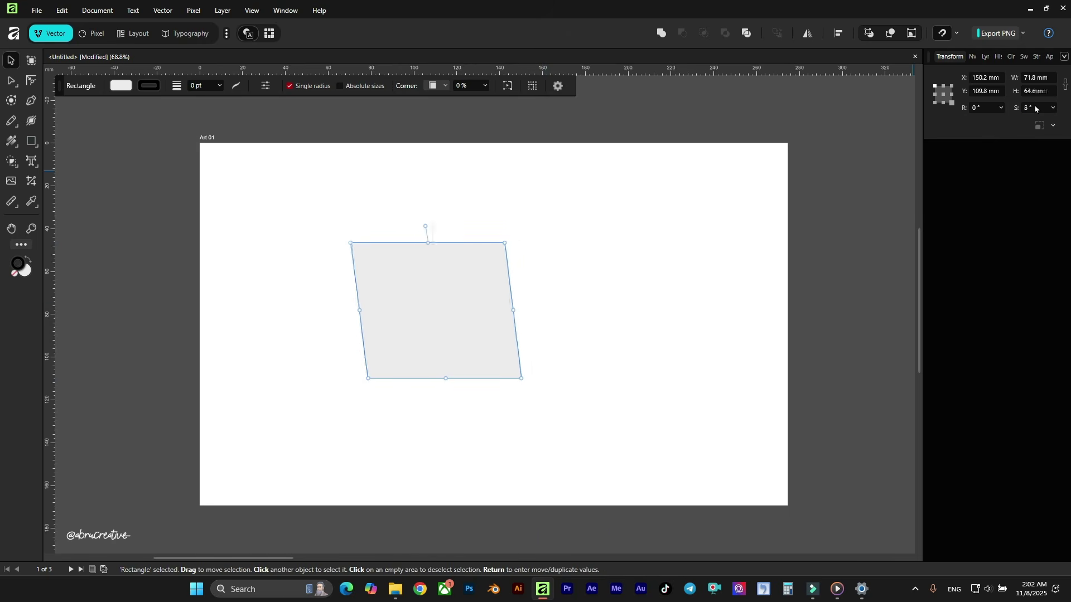
pyautogui.scroll(-4, 1035, 108)
pyautogui.scroll(-17, 1035, 108)
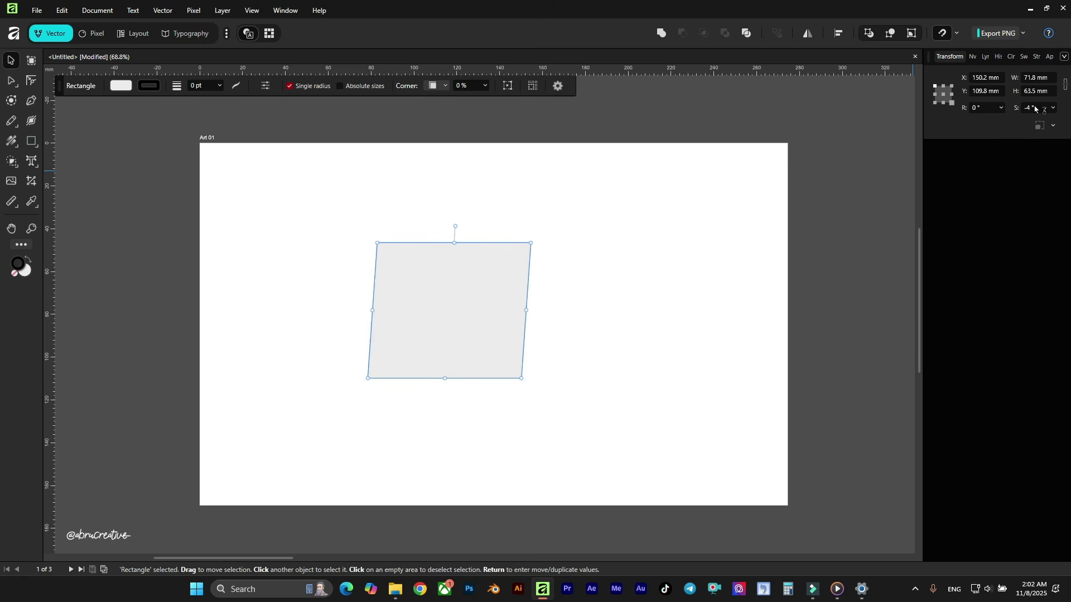
pyautogui.scroll(9, 1035, 109)
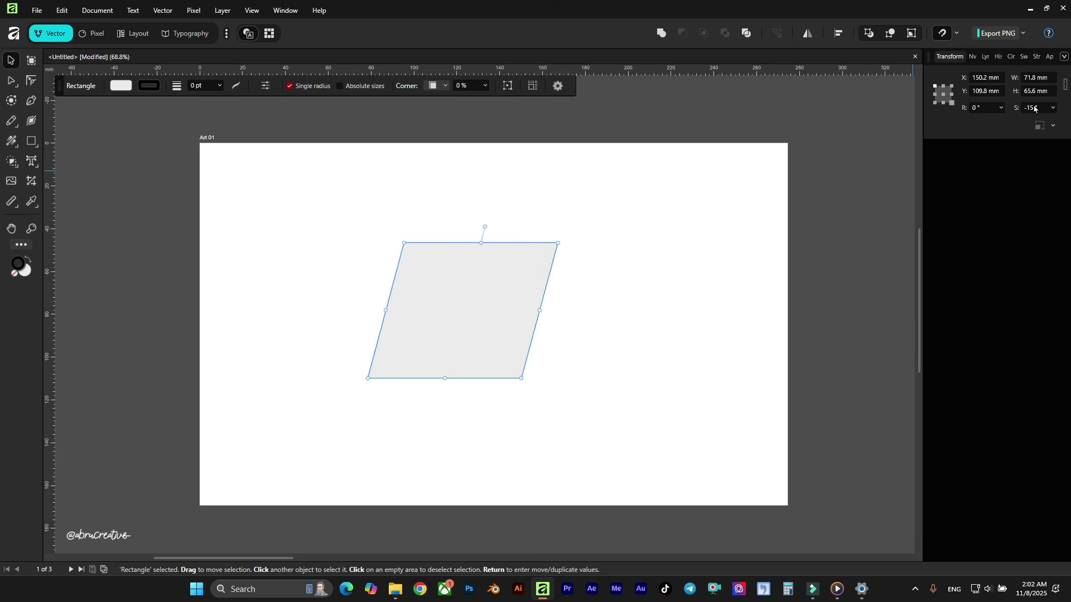
pyautogui.scroll(15, 1035, 108)
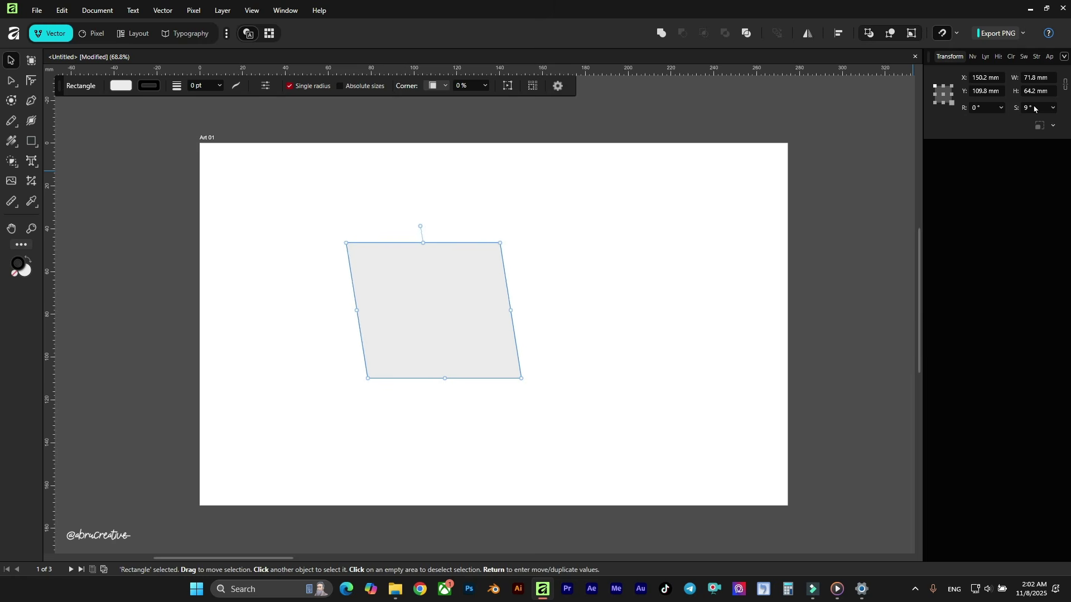
pyautogui.scroll(2, 1035, 108)
pyautogui.scroll(-1, 1035, 108)
# Try rotating the sheared rectangle slightly with the transform rotation value
pyautogui.click(1001, 108)
pyautogui.moveTo(1003, 120)
pyautogui.mouseDown()
pyautogui.moveTo(980, 120)
pyautogui.moveTo(999, 117)
pyautogui.mouseUp()
pyautogui.hotkey('shift', 'Tab')
pyautogui.press('Return')
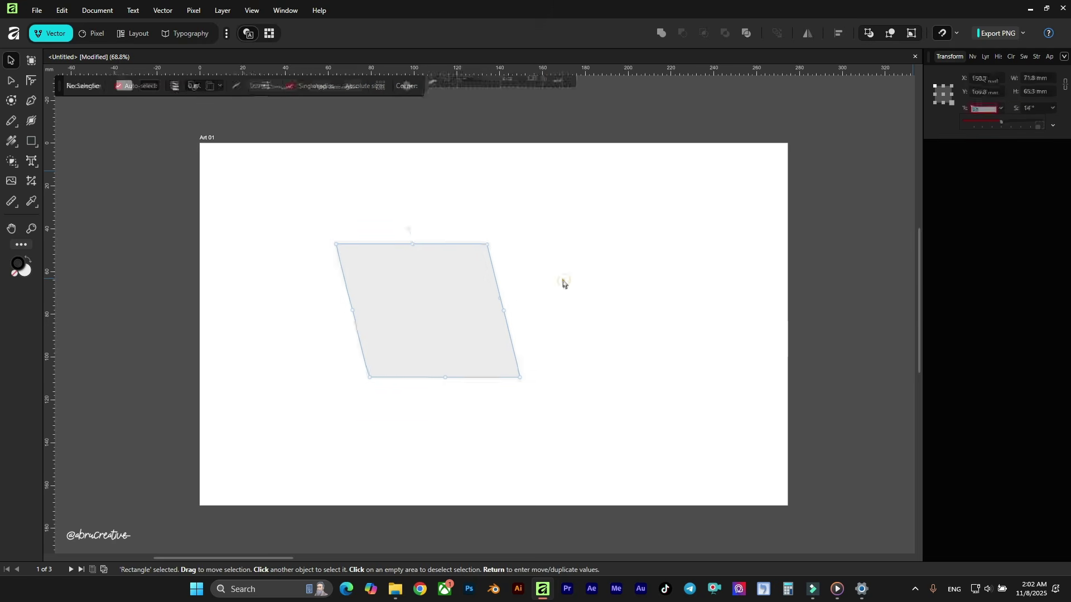
# Return the rectangle's rotation and shear to 0°
pyautogui.press('Down')
pyautogui.press('Down')
pyautogui.press('Down')
pyautogui.press('Down')
pyautogui.press('Down')
pyautogui.press('Down')
pyautogui.press('Down')
pyautogui.press('Down')
pyautogui.press('Down')
pyautogui.press('Down')
pyautogui.press('Down')
pyautogui.press('Down')
pyautogui.press('Down')
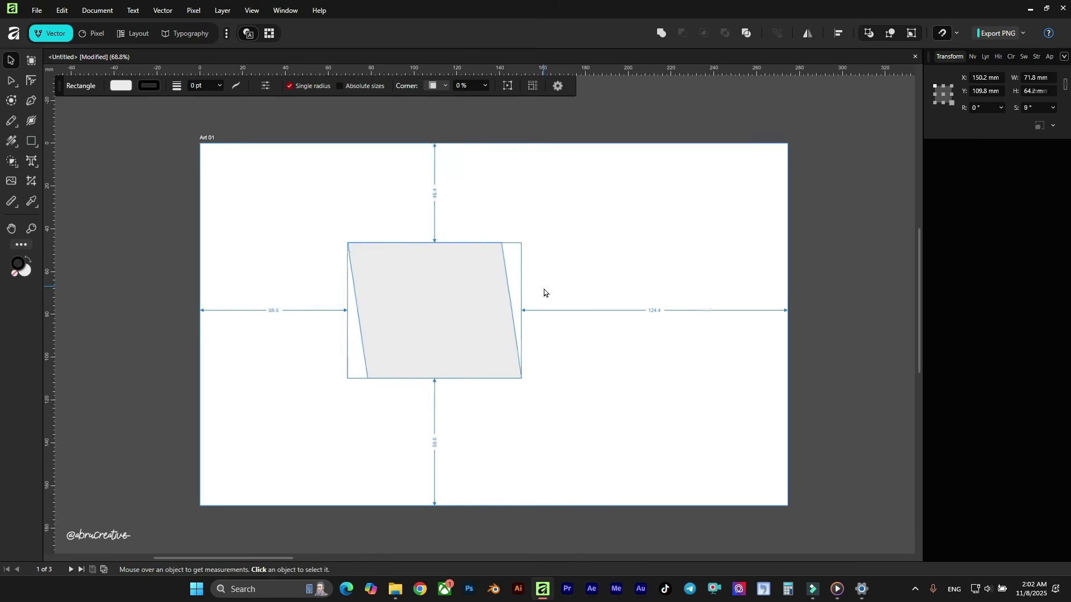
pyautogui.press('Down')
pyautogui.press('Down')
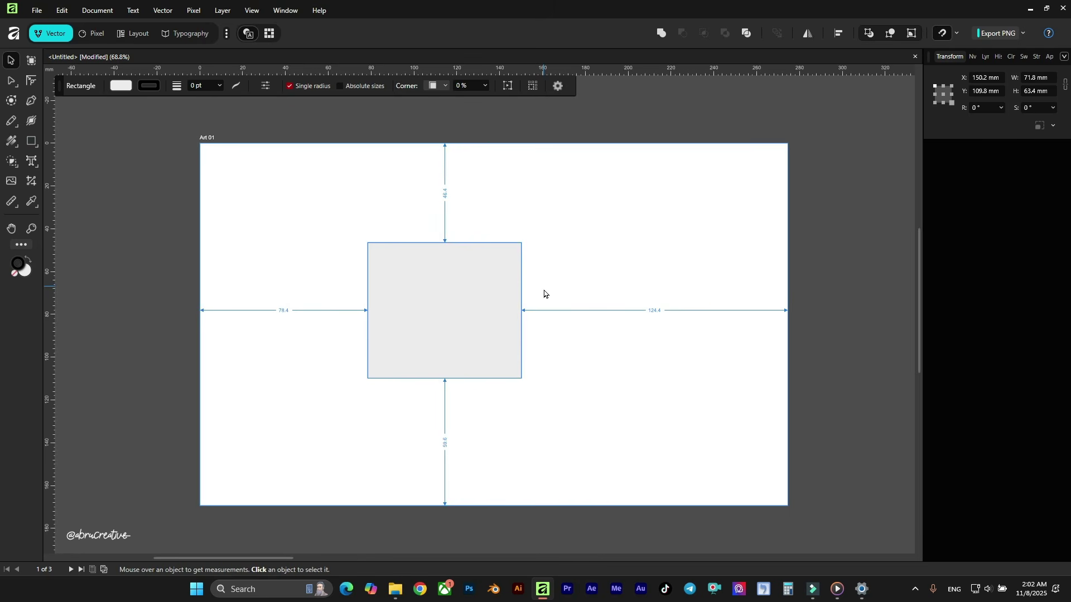
# Bring the rectangle's shear back up to 9°
pyautogui.press('Up')
pyautogui.press('Up')
pyautogui.press('Up')
pyautogui.press('Up')
pyautogui.press('Up')
pyautogui.press('Up')
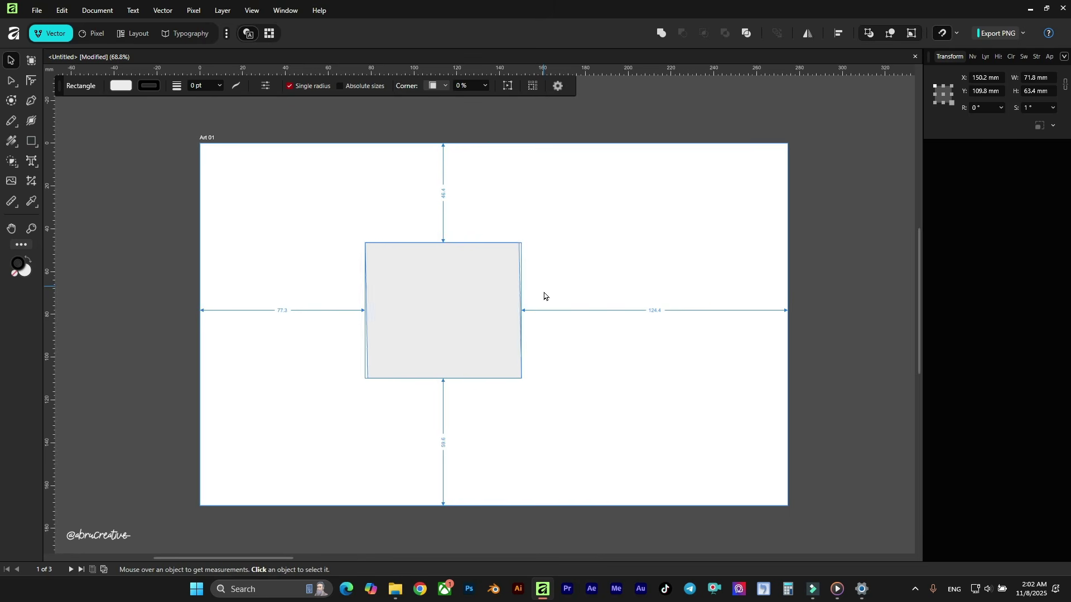
pyautogui.press('Up')
pyautogui.press('Up')
pyautogui.press('Up')
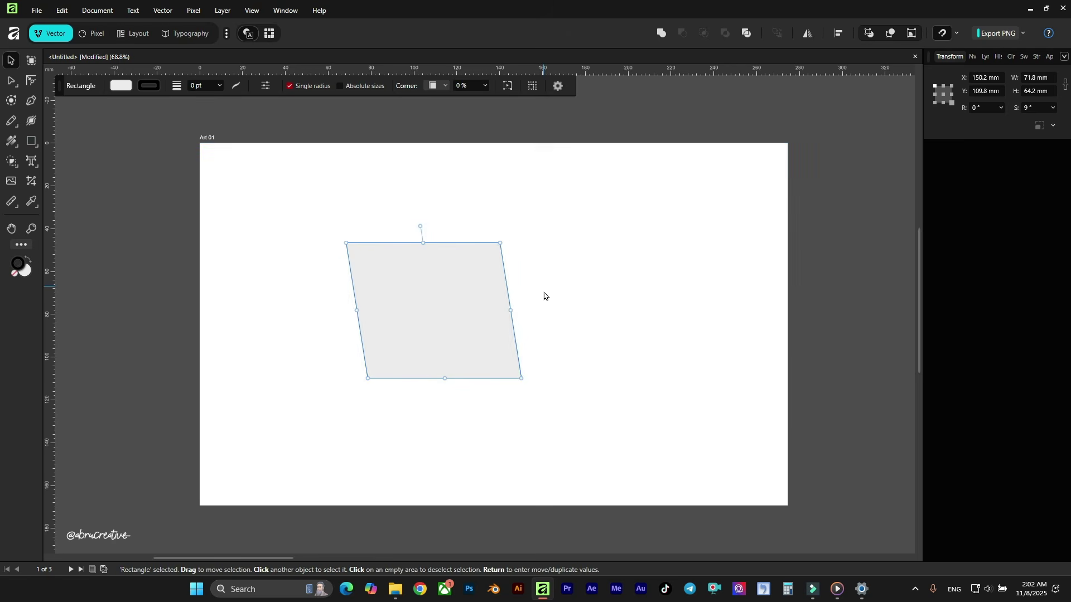
# Bring the rectangle's shear back down to 0°
pyautogui.press('Down')
pyautogui.press('Down')
pyautogui.press('Down')
pyautogui.press('Down')
pyautogui.press('Down')
pyautogui.press('Down')
pyautogui.press('Down')
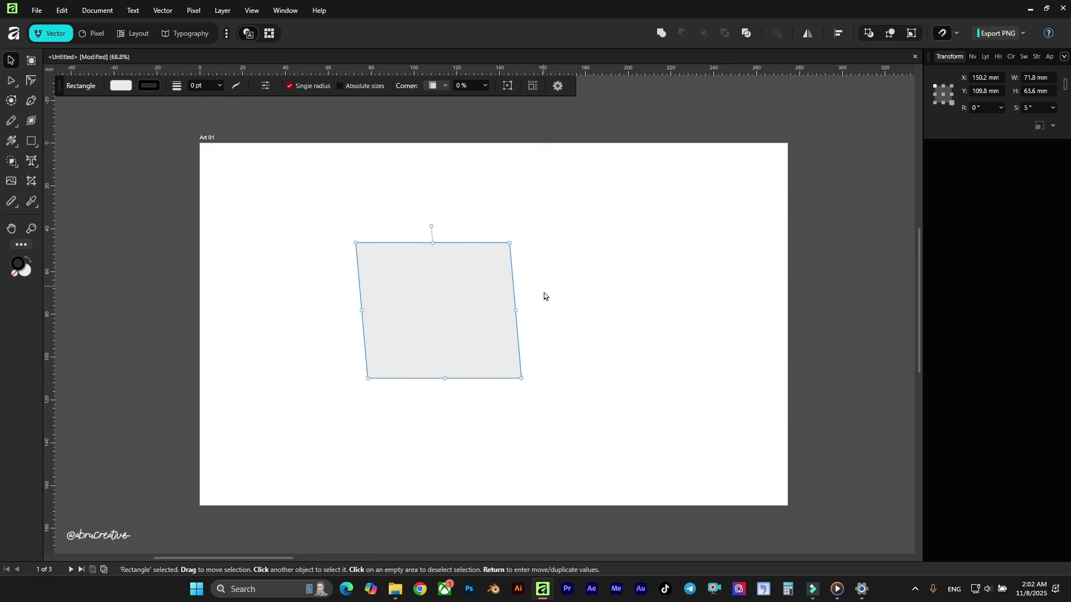
pyautogui.press('Down')
pyautogui.press('Down')
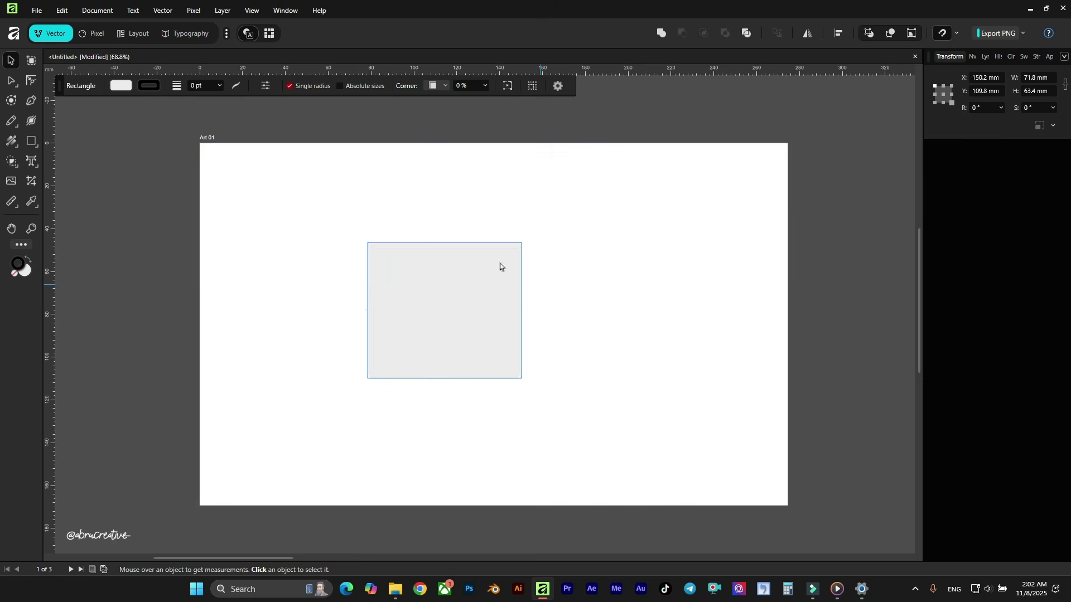
# Reselect the rectangle and try rotating it about its bottom-right corner with the transform rotation value
pyautogui.click(417, 318)
pyautogui.scroll(1, 417, 318)
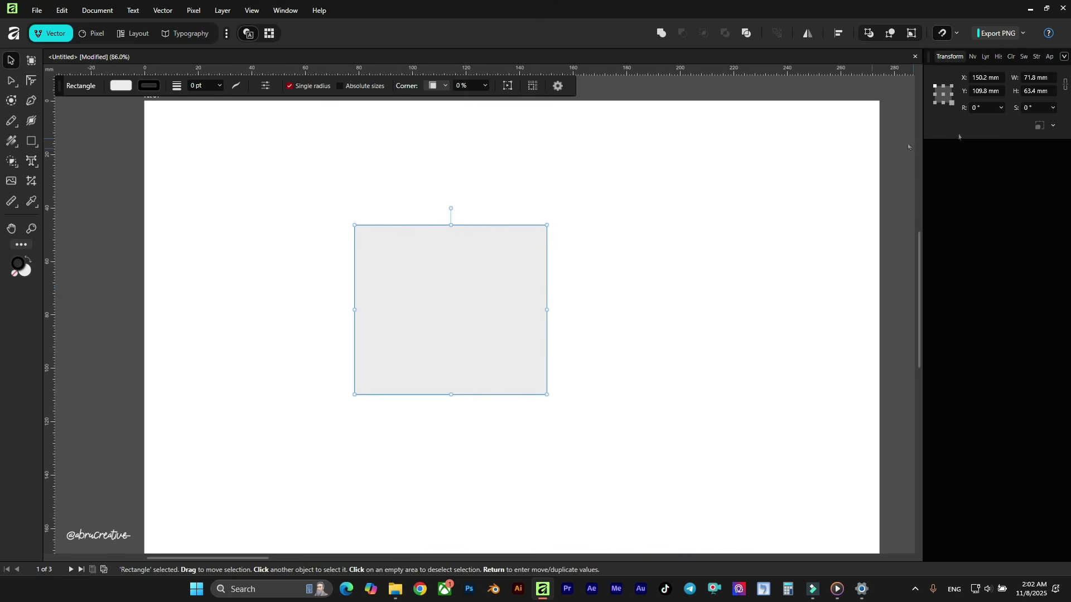
pyautogui.click(1001, 108)
pyautogui.moveTo(1002, 121)
pyautogui.mouseDown()
pyautogui.moveTo(989, 124)
pyautogui.moveTo(1015, 123)
pyautogui.moveTo(995, 125)
pyautogui.moveTo(1004, 128)
pyautogui.mouseUp()
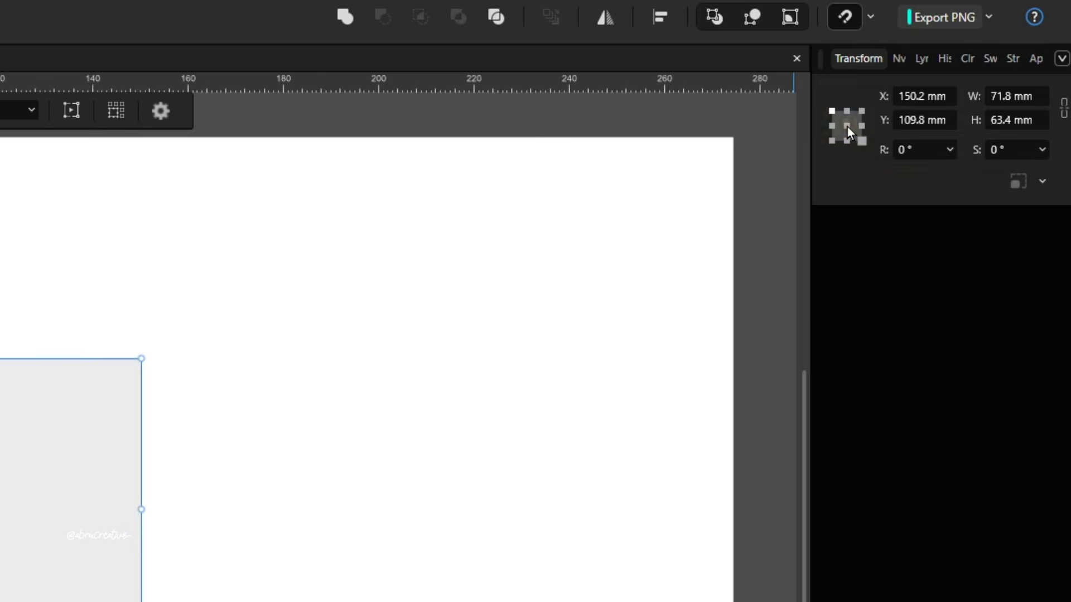
# Set the transform reference point to the rectangle's centre, try rotating the rectangle freehand, and undo the rotation
pyautogui.click(847, 129)
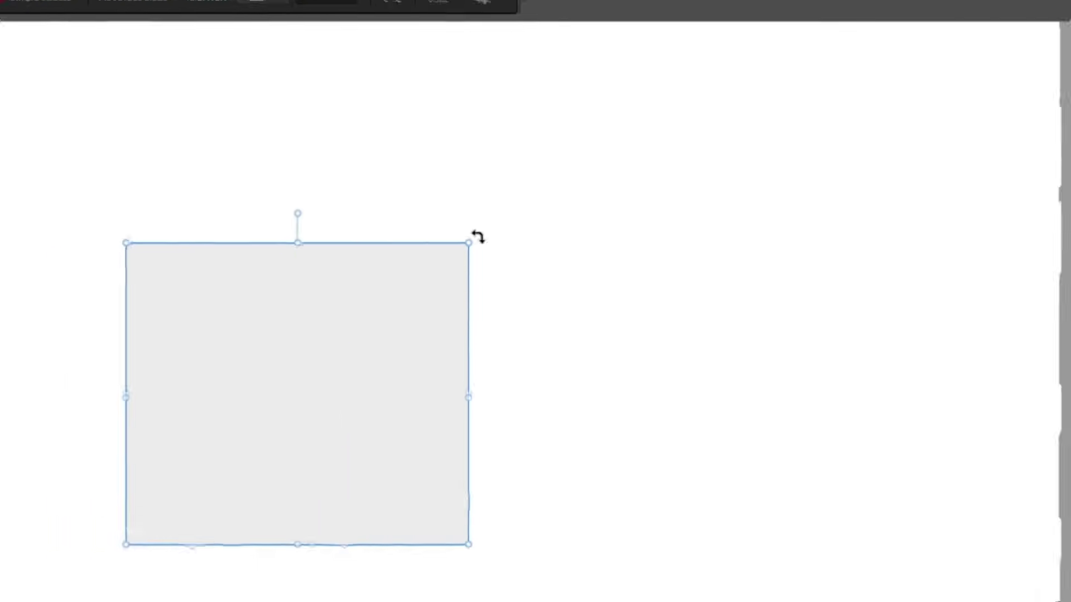
pyautogui.moveTo(478, 237); pyautogui.dragTo(139, 175)
pyautogui.moveTo(310, 110); pyautogui.dragTo(315, 516)
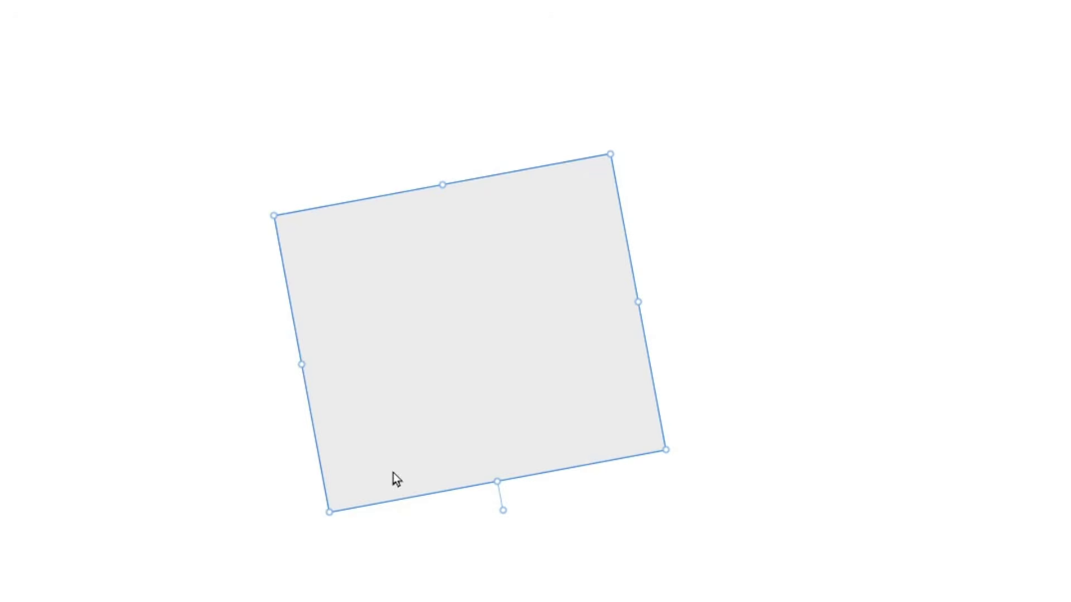
pyautogui.hotkey('ctrl', 'z')
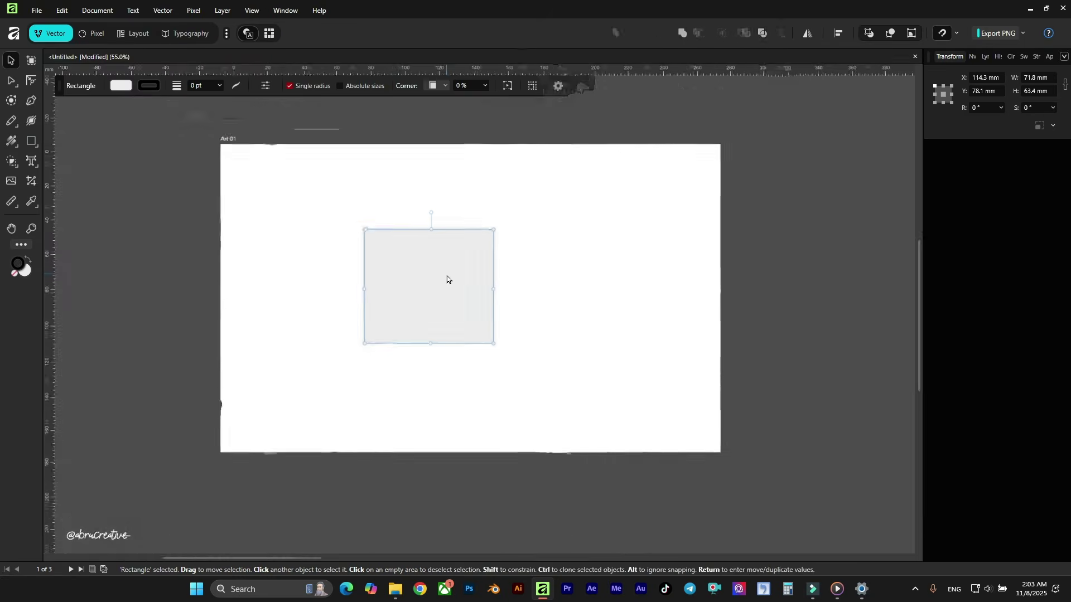
pyautogui.scroll(3, 446, 279)
pyautogui.click(400, 247)
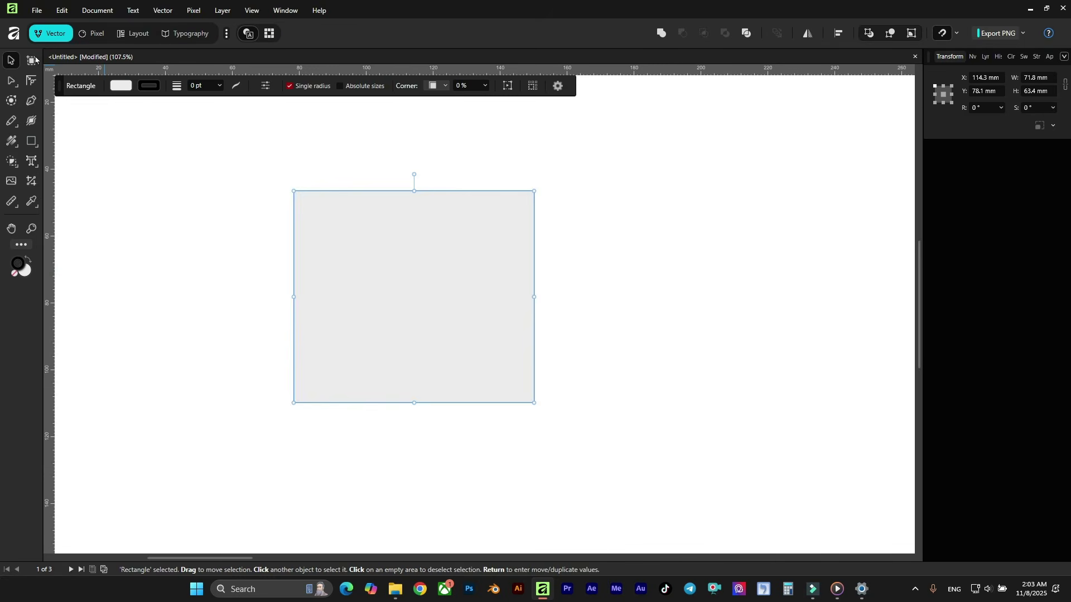
# With the Node tool active, shrink the rectangle from its top-left corner to about 53 × 56 mm
pyautogui.rightClick(32, 82)
pyautogui.click(59, 82)
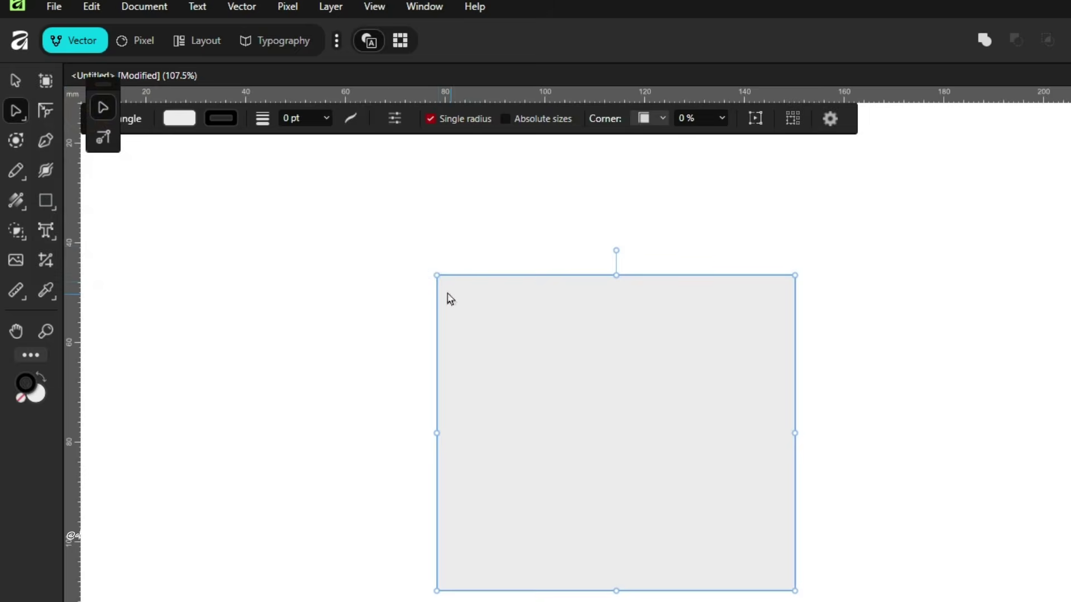
pyautogui.click(435, 275)
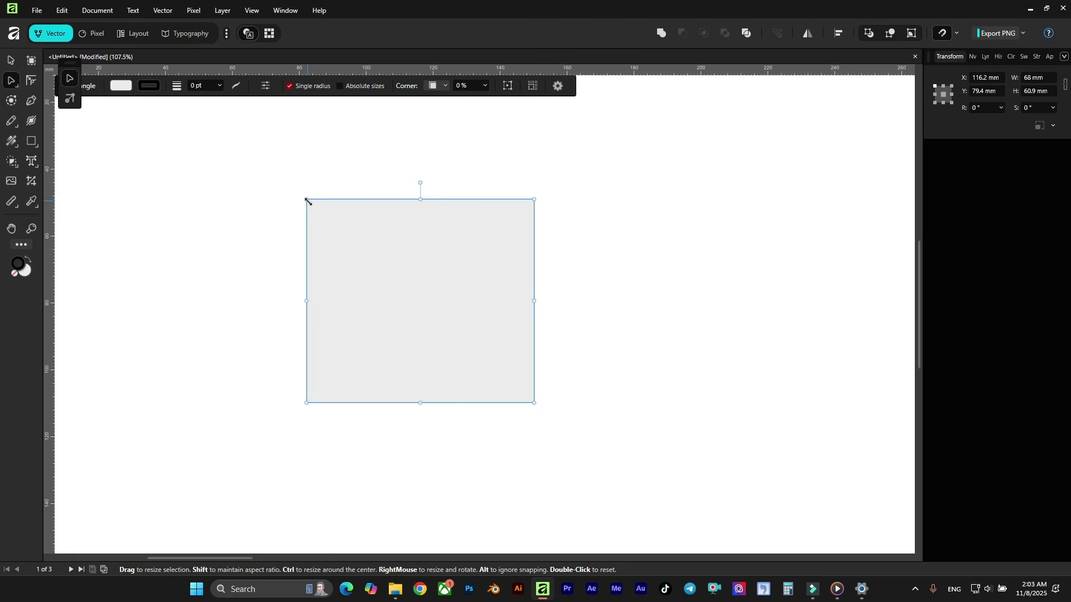
pyautogui.moveTo(308, 200); pyautogui.dragTo(349, 210)
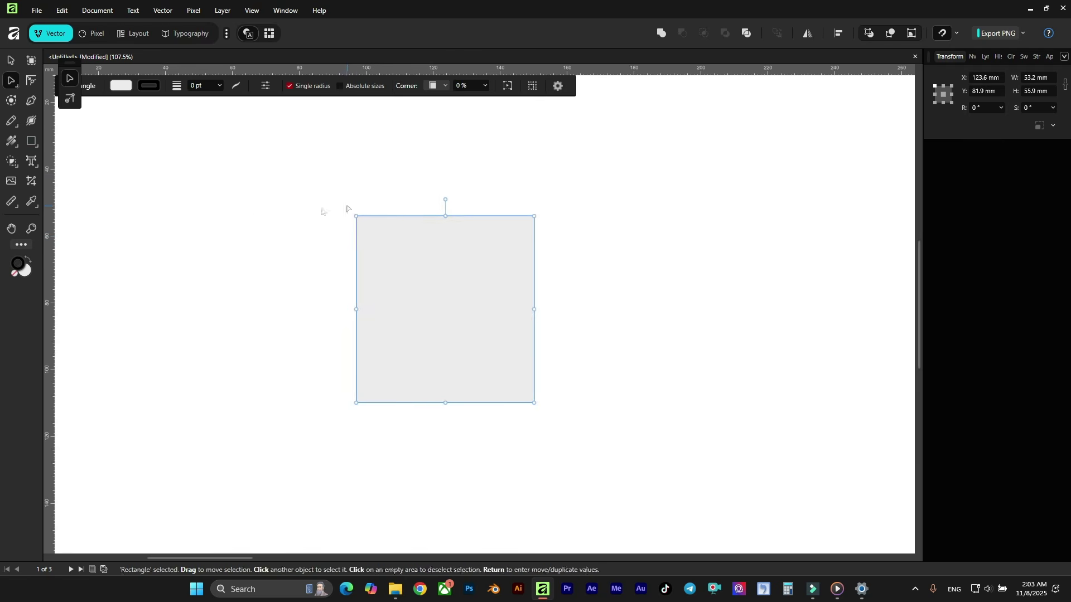
# Move the rectangle right across the artboard until its centre is at about X 188 mm, Y 80 mm
pyautogui.scroll(-3, 439, 249)
pyautogui.scroll(2, 366, 241)
pyautogui.moveTo(348, 254); pyautogui.dragTo(511, 256)
pyautogui.scroll(-1, 508, 256)
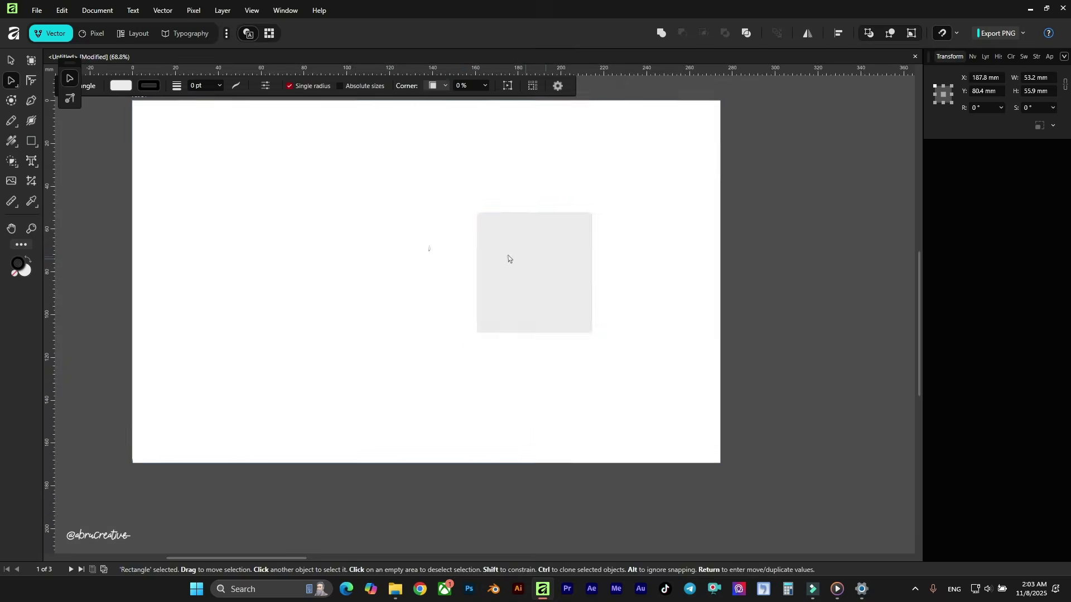
pyautogui.scroll(1, 272, 217)
# Draw a vertical straight line about 101 mm long left of the rectangle with the Pen tool
pyautogui.click(32, 101)
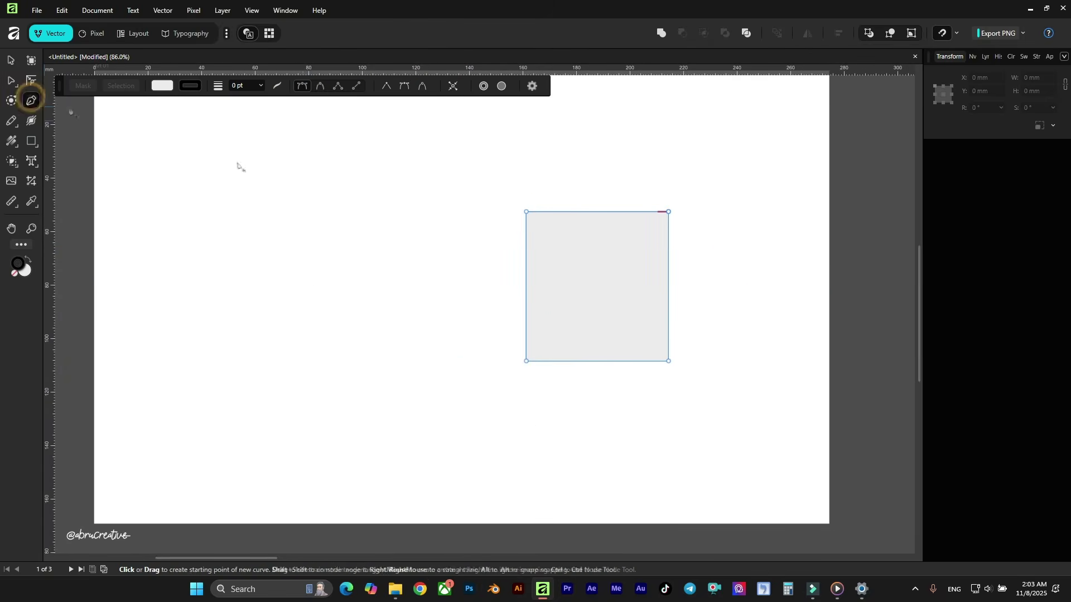
pyautogui.click(312, 163)
pyautogui.click(313, 432)
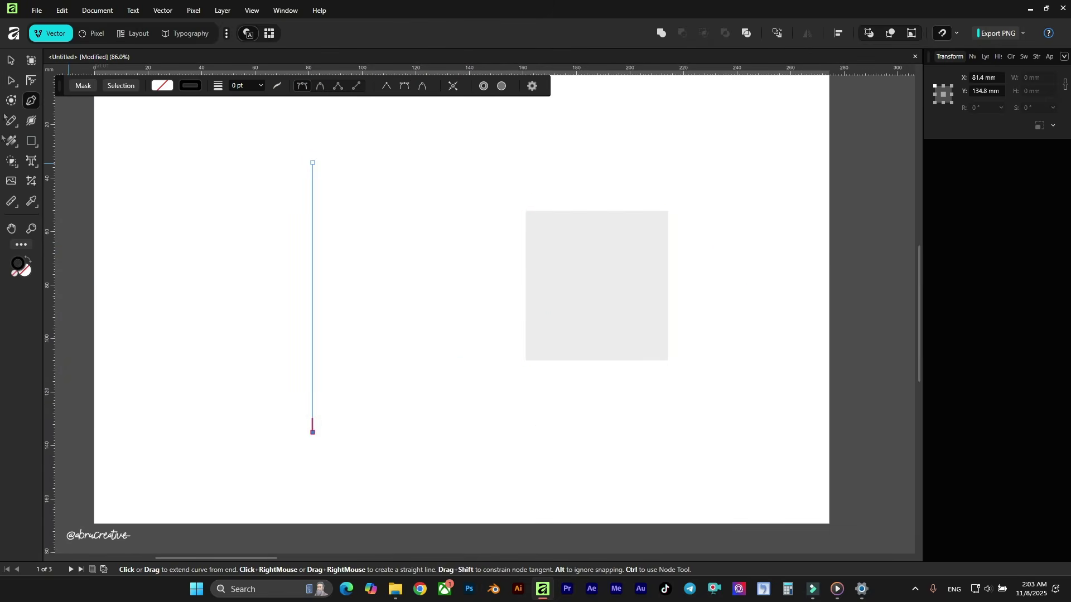
# Select the vertical line with the Move tool, show its stroke settings and set the stroke width to 25 pt
pyautogui.click(12, 61)
pyautogui.moveTo(186, 179); pyautogui.dragTo(379, 265)
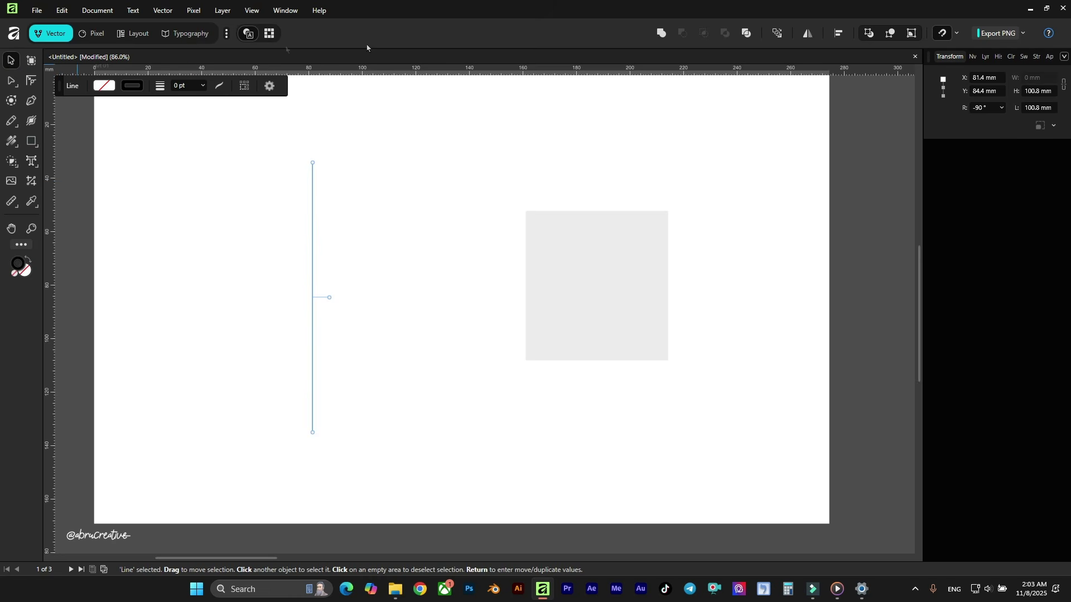
pyautogui.click(1034, 57)
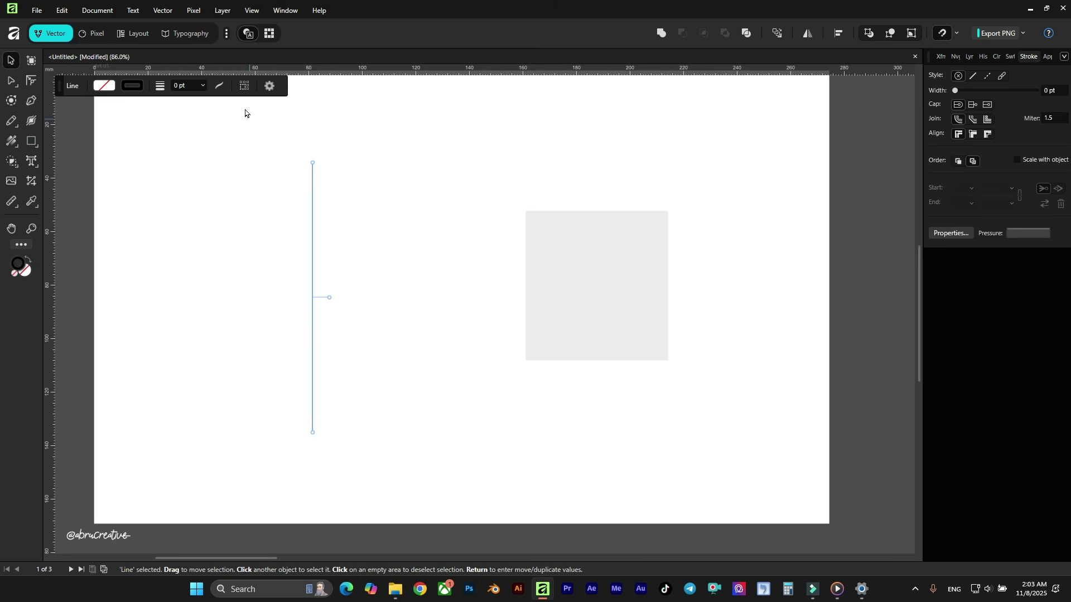
pyautogui.moveTo(170, 85); pyautogui.dragTo(185, 85)
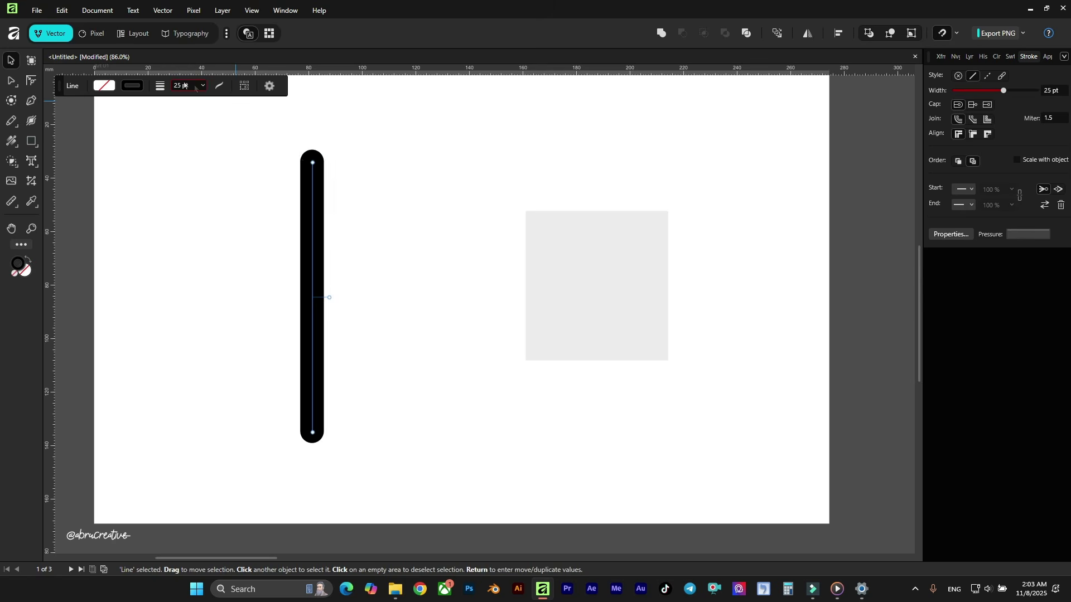
pyautogui.scroll(3, 299, 158)
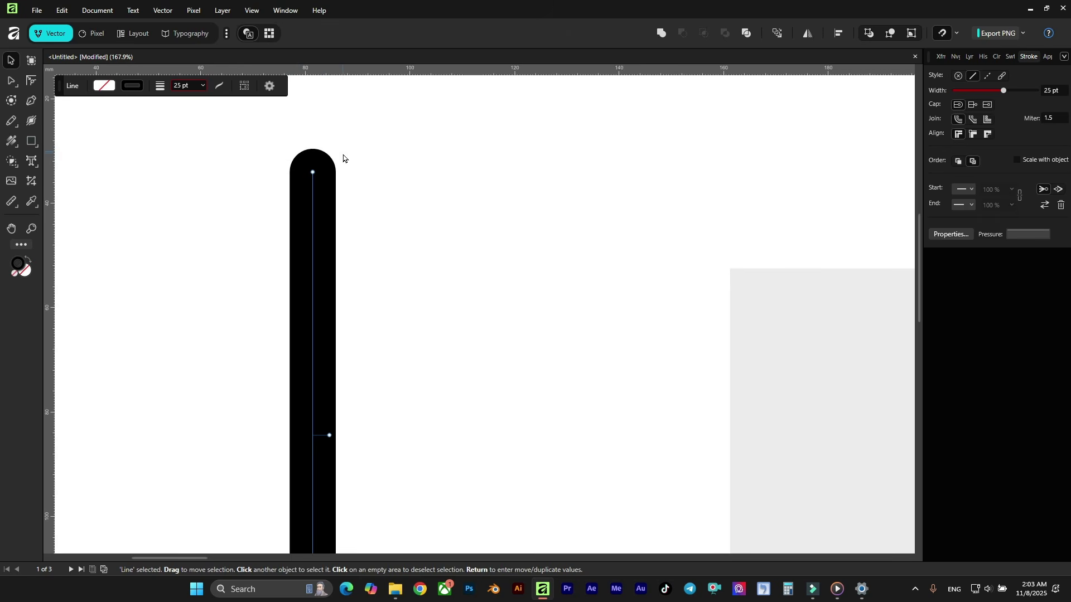
pyautogui.scroll(-1, 849, 508)
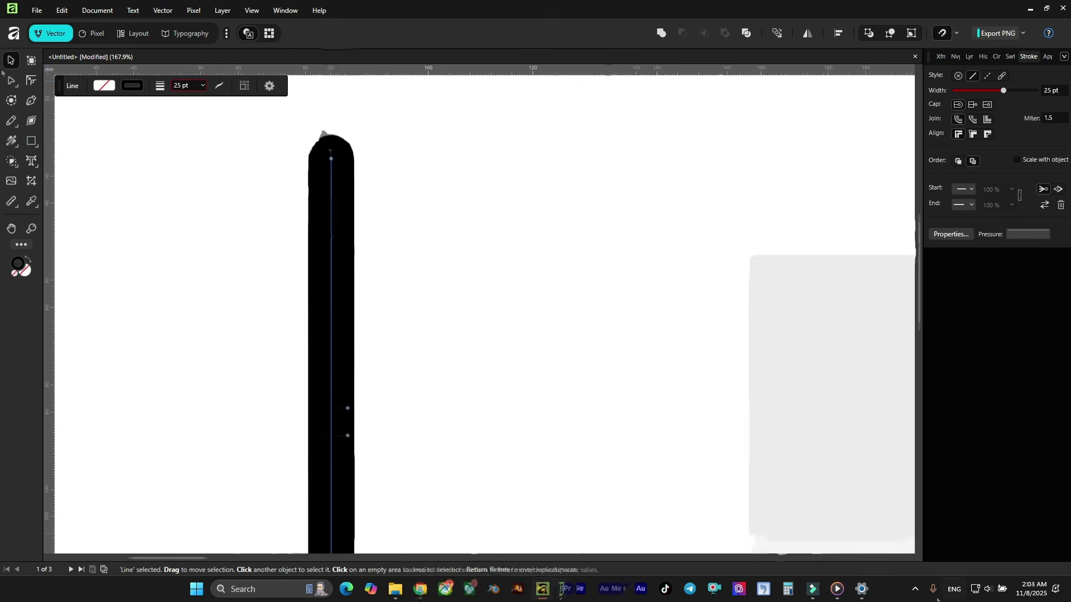
# Change the line's stroke cap to Butt Cap so its ends are cut flat
pyautogui.click(265, 137)
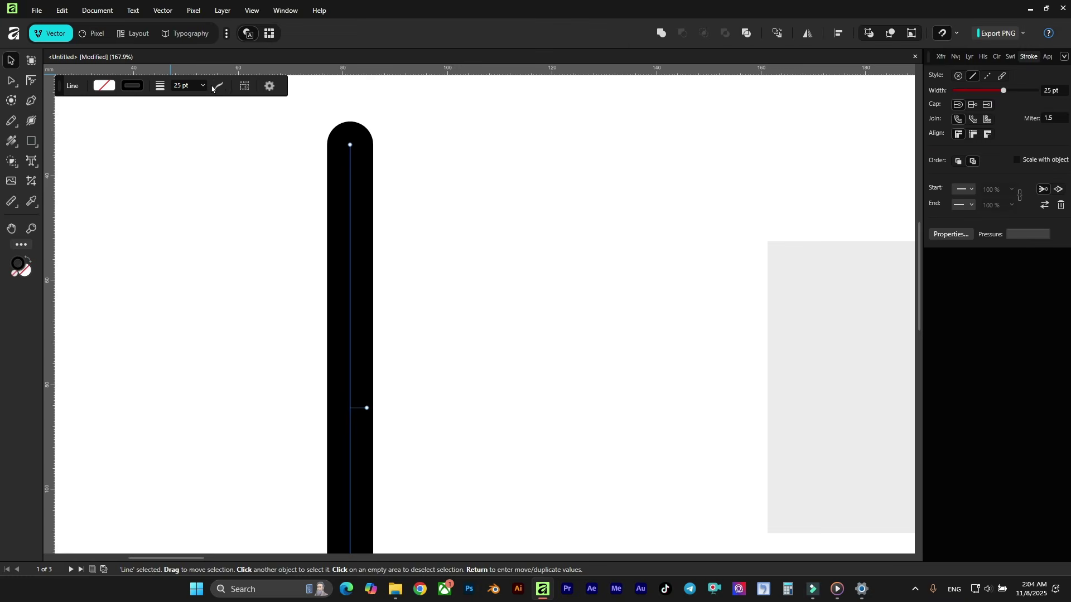
pyautogui.click(216, 87)
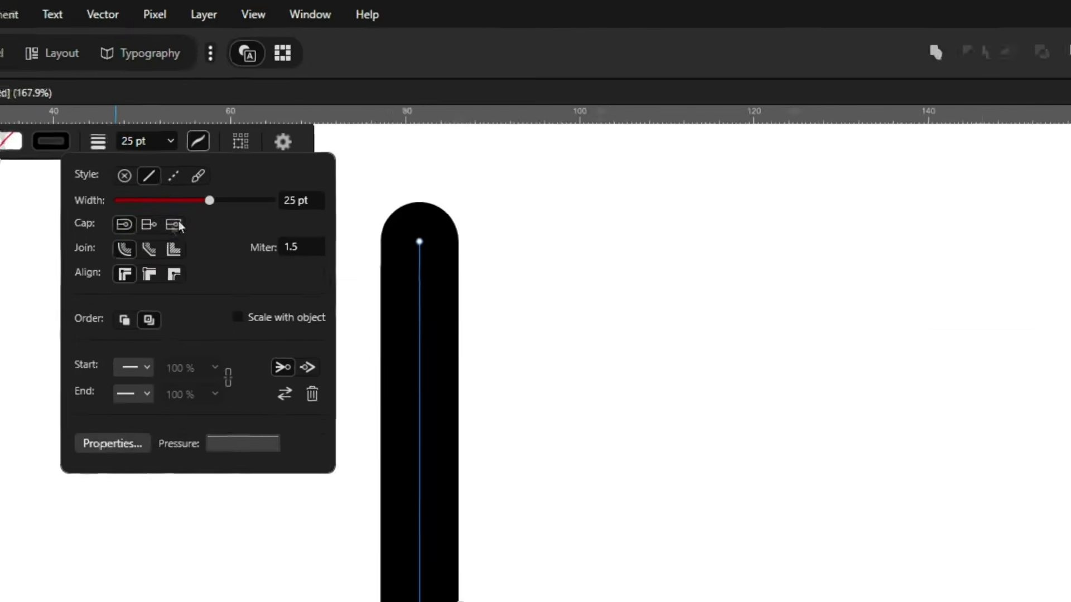
pyautogui.click(143, 239)
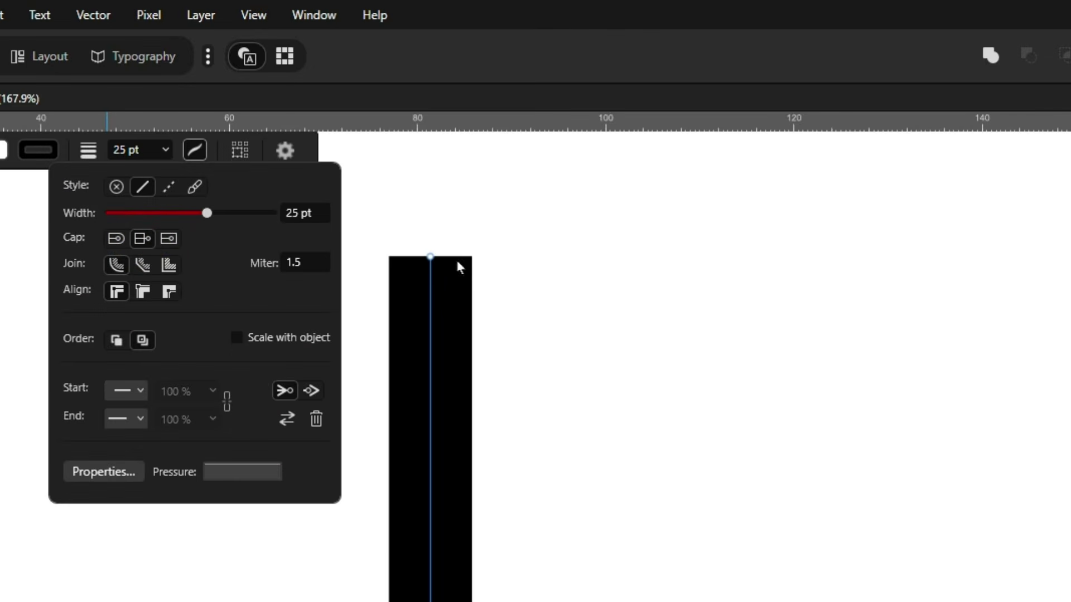
pyautogui.scroll(-3, 626, 304)
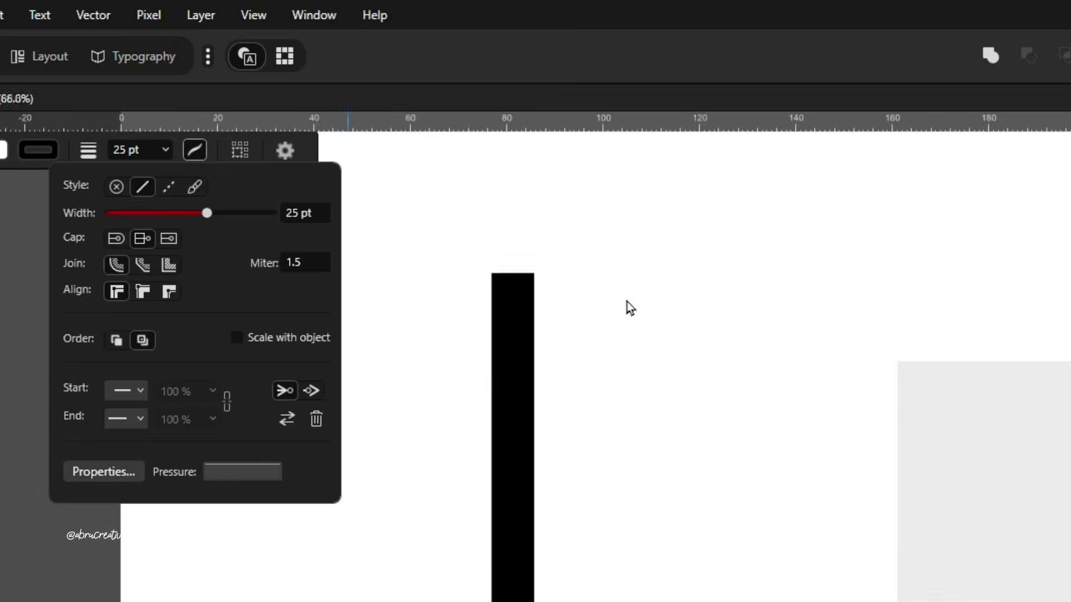
pyautogui.scroll(2, 466, 337)
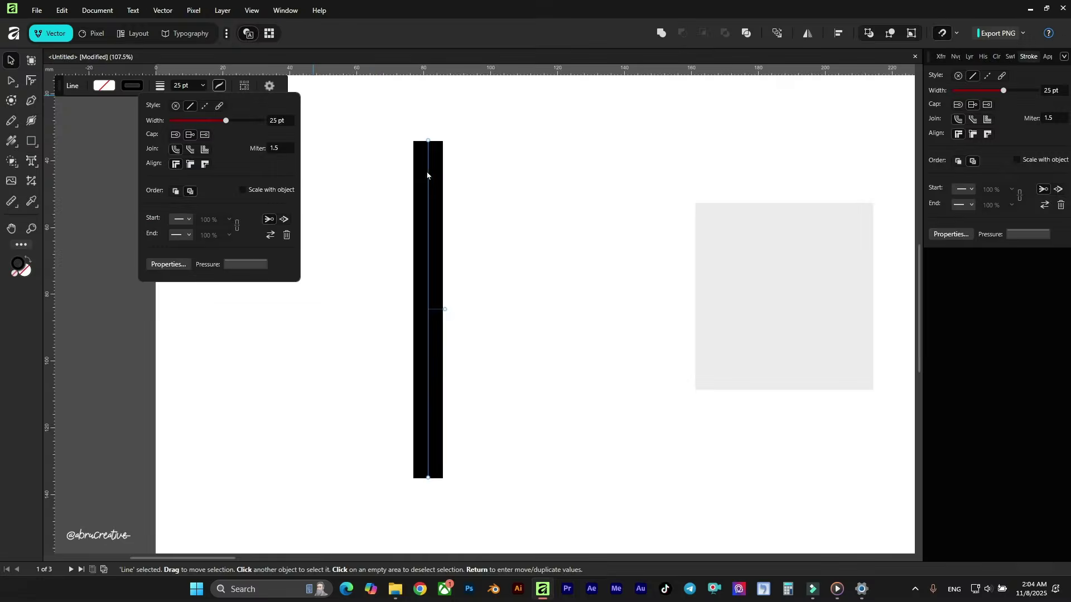
pyautogui.click(451, 17)
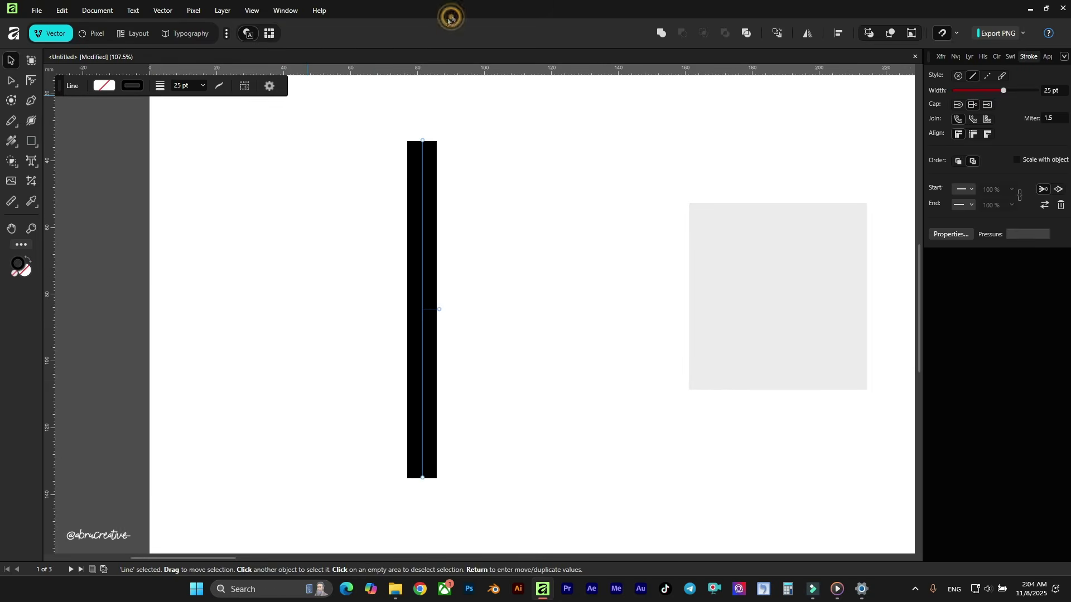
# Select the line's top node with the Node tool and shift it slightly to the right
pyautogui.rightClick(8, 80)
pyautogui.click(52, 76)
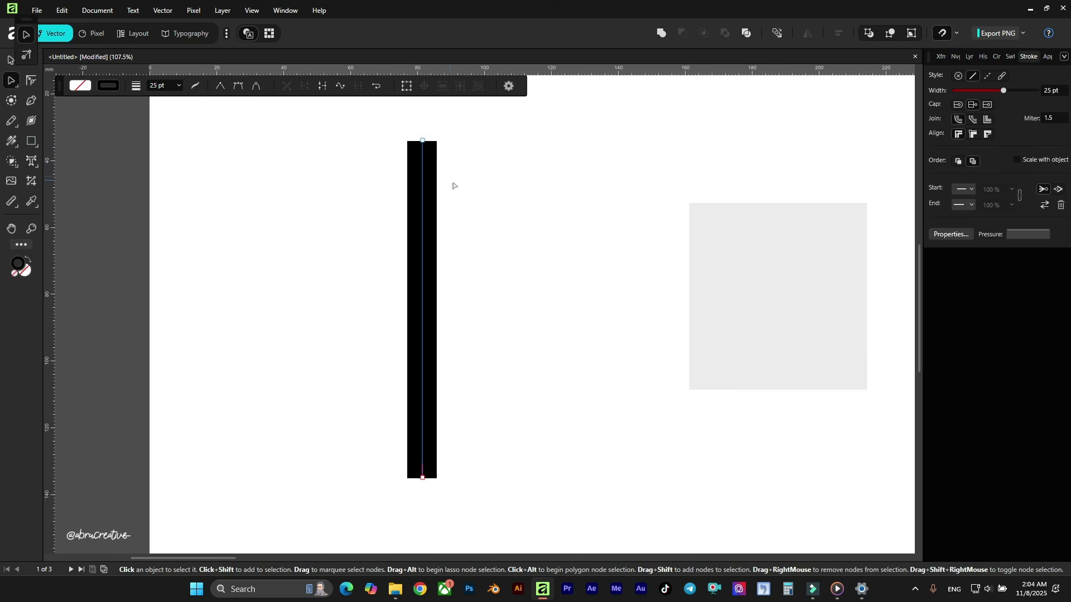
pyautogui.click(422, 142)
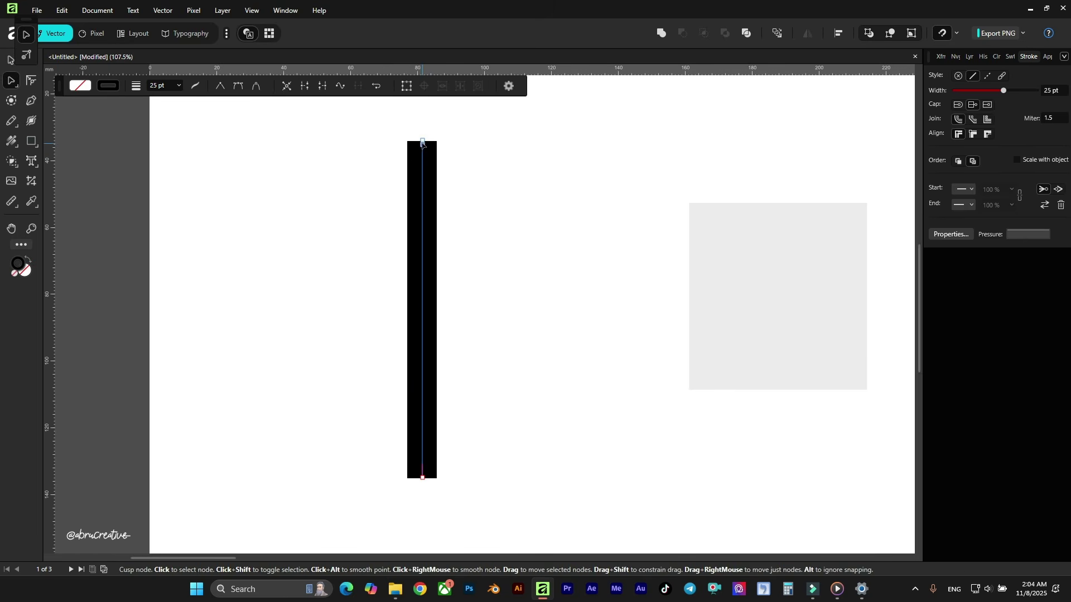
pyautogui.click(422, 142)
pyautogui.click(422, 142)
pyautogui.moveTo(422, 142)
pyautogui.mouseDown()
pyautogui.moveTo(535, 152)
pyautogui.moveTo(502, 370)
pyautogui.moveTo(256, 280)
pyautogui.moveTo(598, 334)
pyautogui.moveTo(346, 170)
pyautogui.moveTo(265, 182)
pyautogui.moveTo(368, 275)
pyautogui.moveTo(453, 208)
pyautogui.moveTo(426, 143)
pyautogui.mouseUp()
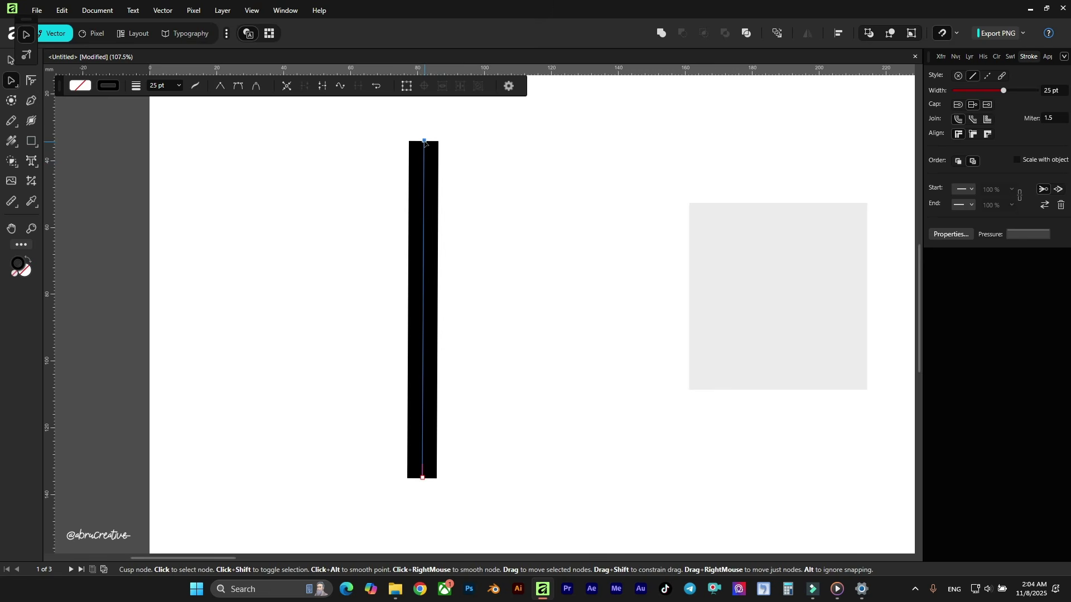
# Add three new nodes along the upper half of the vertical line with the Node tool
pyautogui.rightClick(12, 78)
pyautogui.click(50, 76)
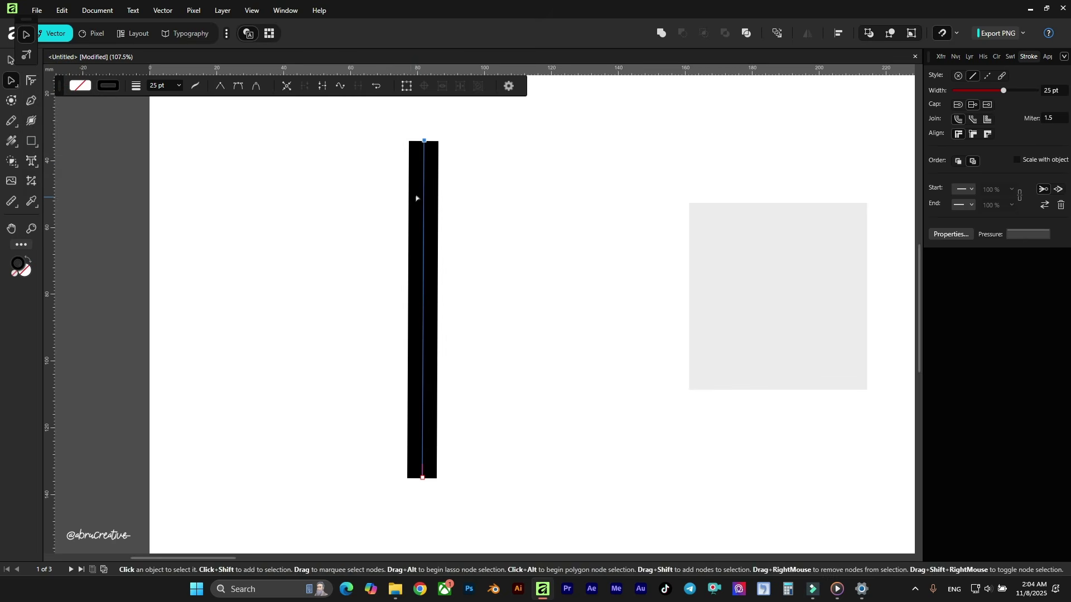
pyautogui.click(423, 178)
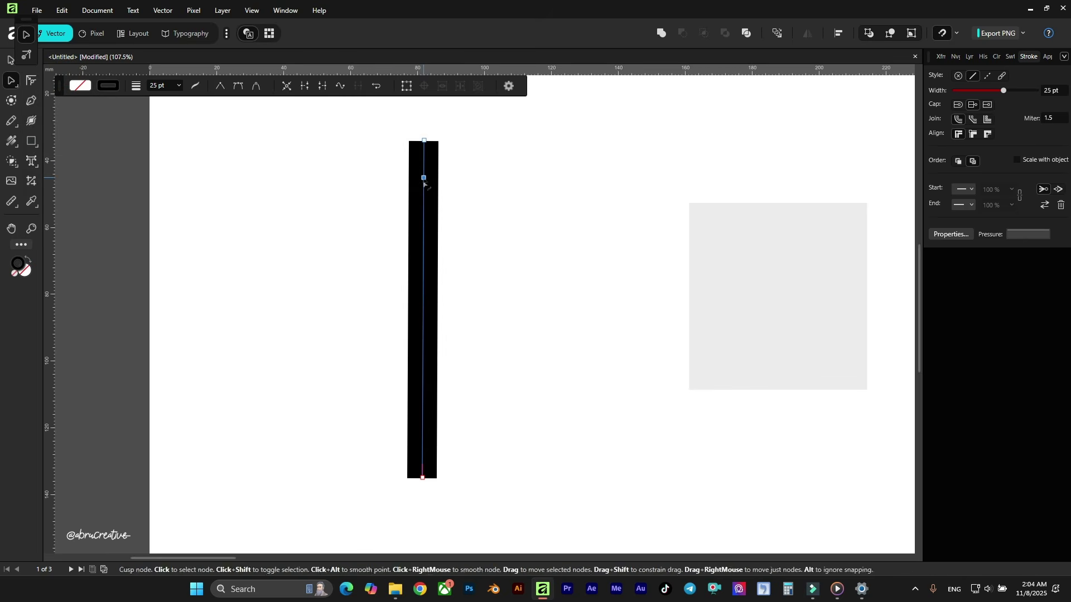
pyautogui.click(423, 222)
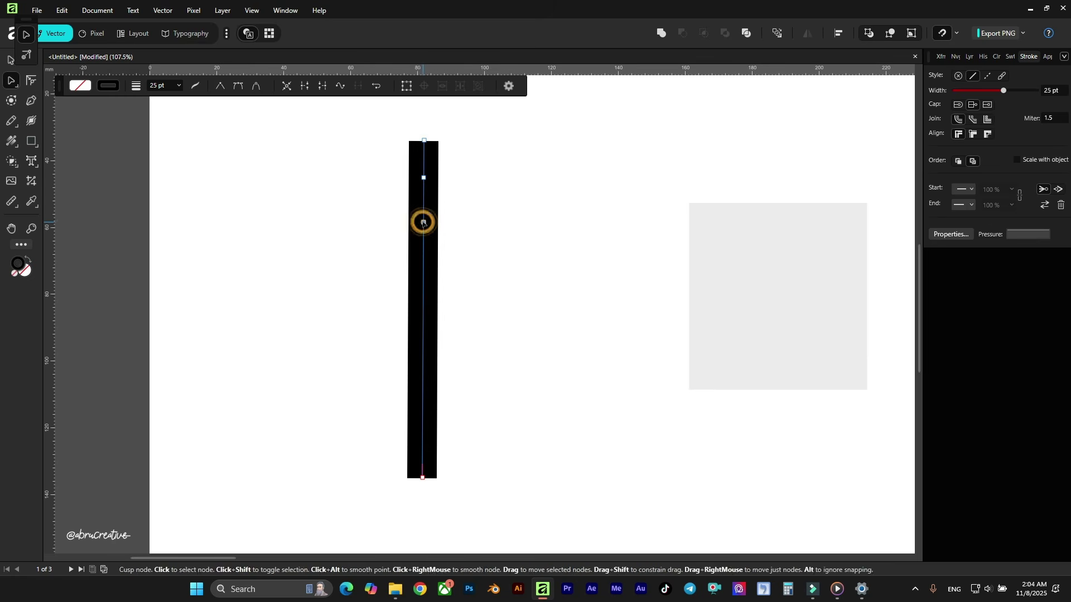
pyautogui.click(424, 286)
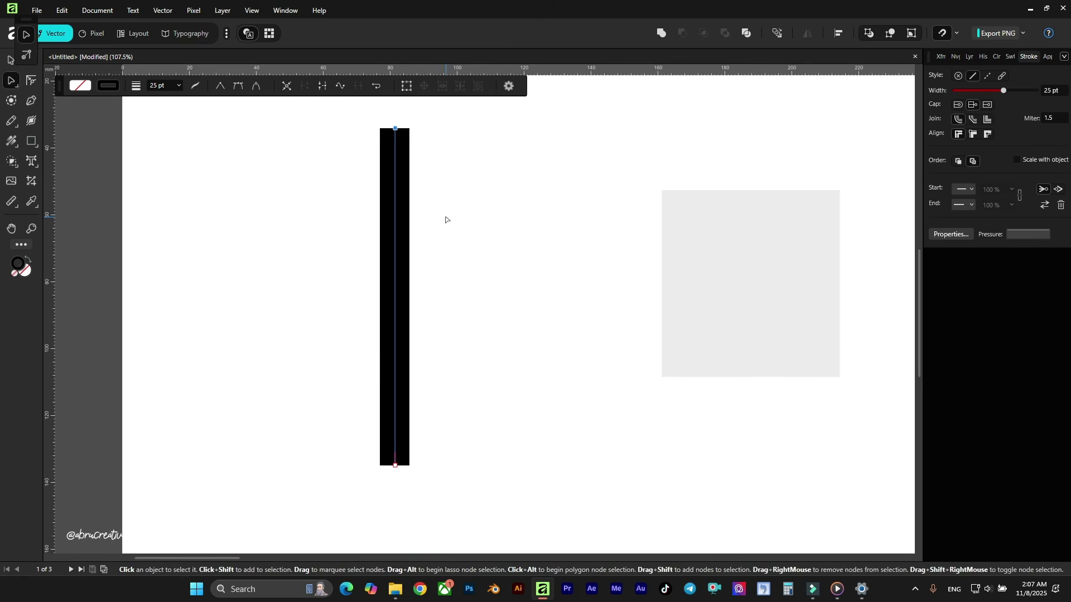
# Try moving the line's top node downward and undo it, and try bending the line into a leftward curve
pyautogui.click(396, 130)
pyautogui.moveTo(397, 132)
pyautogui.mouseDown()
pyautogui.moveTo(426, 187)
pyautogui.moveTo(393, 229)
pyautogui.moveTo(385, 196)
pyautogui.moveTo(398, 160)
pyautogui.mouseUp()
pyautogui.hotkey('ctrl', 'z')
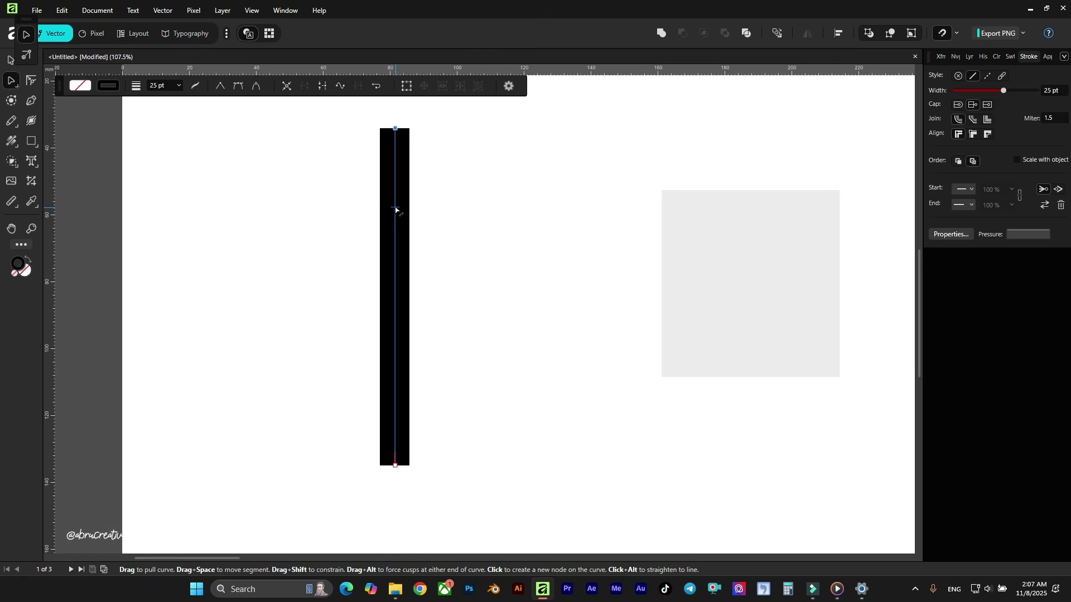
pyautogui.moveTo(395, 211)
pyautogui.mouseDown()
pyautogui.moveTo(459, 261)
pyautogui.moveTo(530, 245)
pyautogui.moveTo(395, 257)
pyautogui.moveTo(542, 260)
pyautogui.moveTo(433, 270)
pyautogui.moveTo(545, 275)
pyautogui.moveTo(426, 318)
pyautogui.moveTo(493, 380)
pyautogui.moveTo(497, 282)
pyautogui.moveTo(387, 310)
pyautogui.moveTo(342, 223)
pyautogui.moveTo(343, 194)
pyautogui.mouseUp()
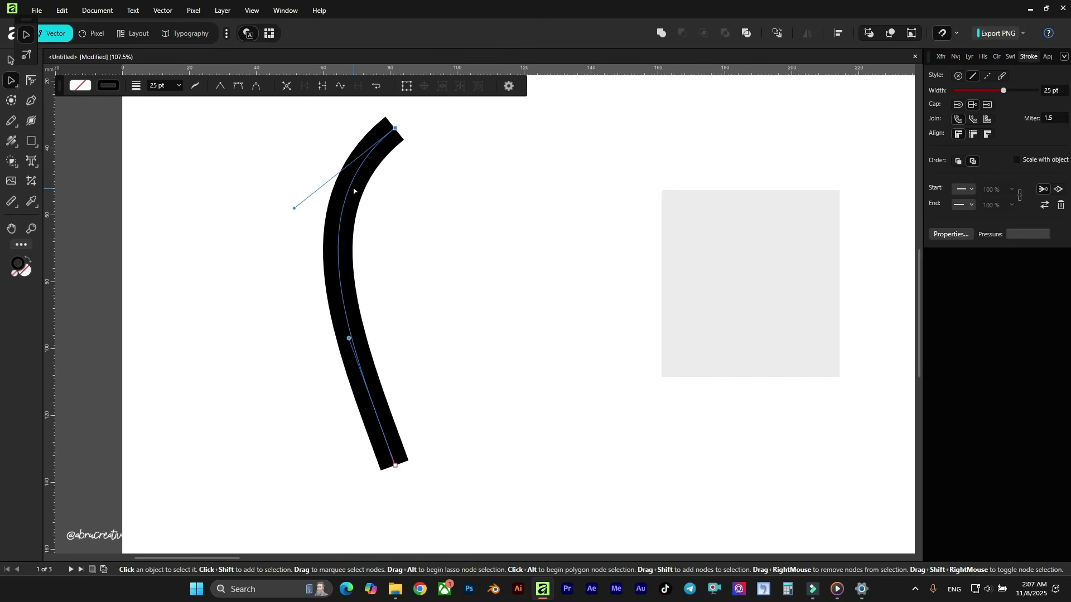
pyautogui.press('Delete')
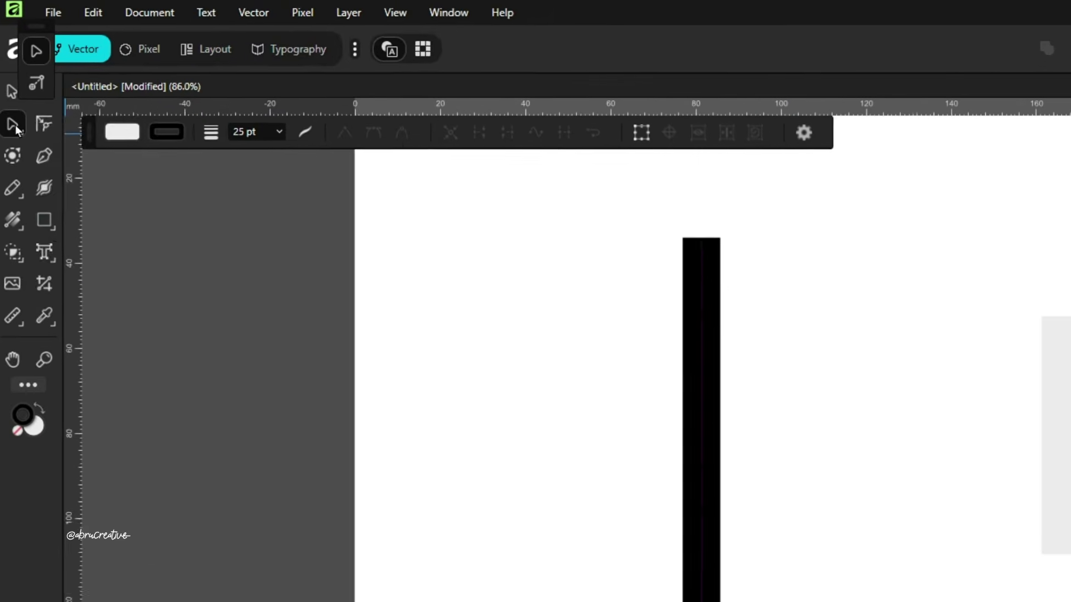
# Switch to the Point Transform tool, shorten the line about its centre and move it slightly right
pyautogui.rightClick(11, 80)
pyautogui.click(108, 146)
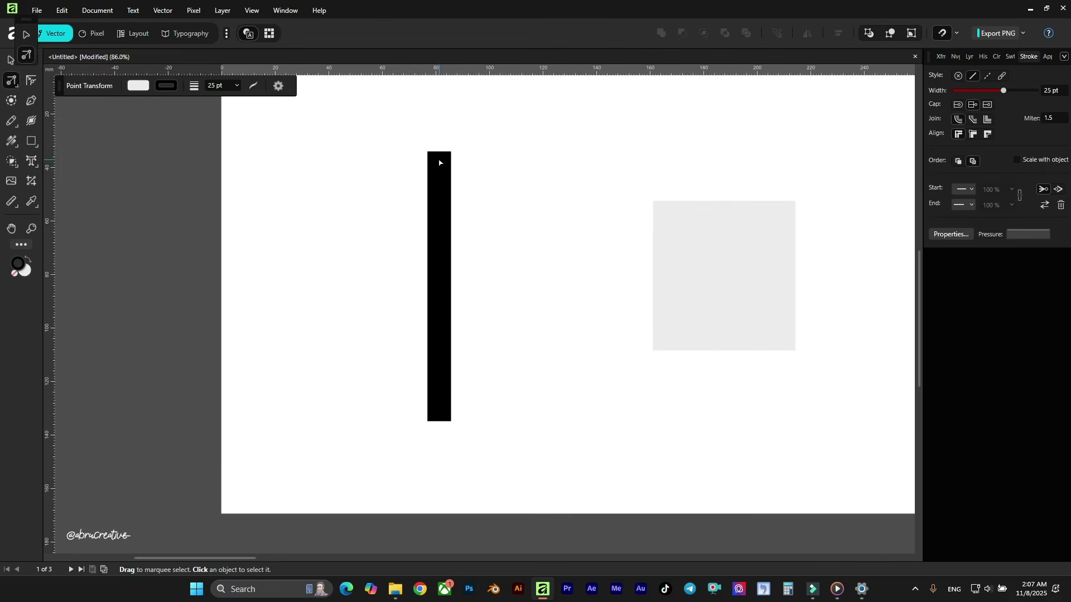
pyautogui.click(440, 162)
pyautogui.moveTo(439, 162); pyautogui.dragTo(464, 182)
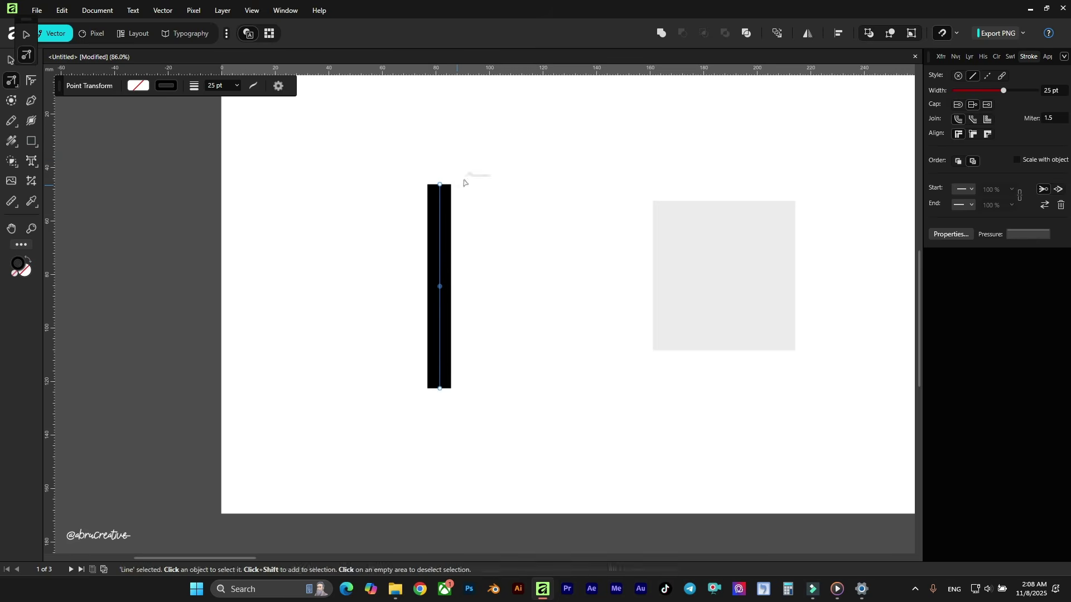
pyautogui.moveTo(441, 242); pyautogui.dragTo(449, 243)
pyautogui.moveTo(467, 287); pyautogui.dragTo(487, 309)
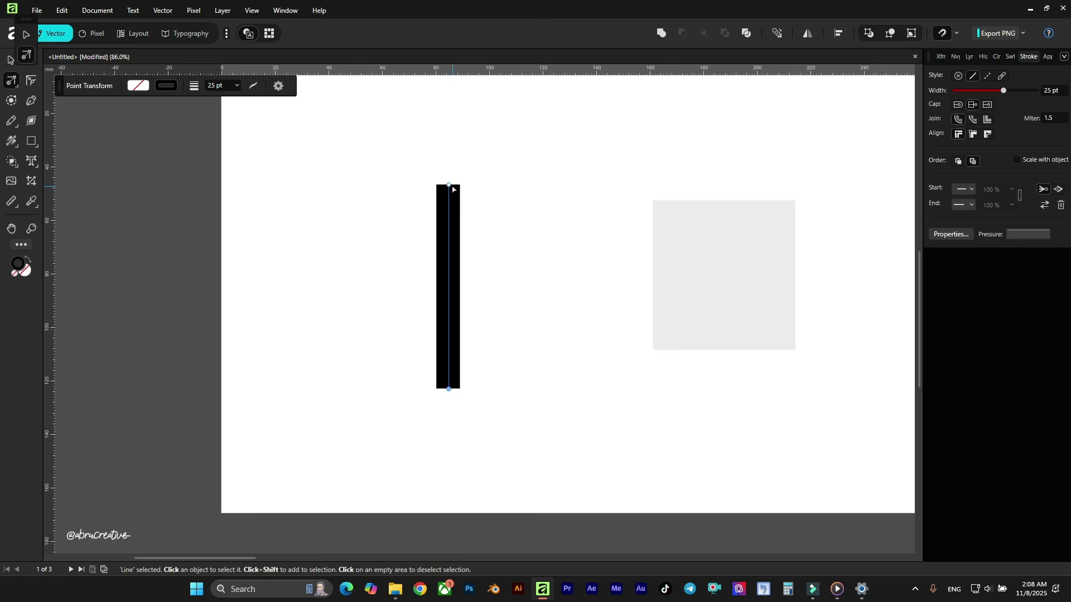
# Try transforming the line from its top node and undo it, and rotate it about its centre until nearly horizontal
pyautogui.moveTo(451, 187)
pyautogui.mouseDown()
pyautogui.moveTo(560, 283)
pyautogui.moveTo(487, 207)
pyautogui.moveTo(479, 239)
pyautogui.mouseUp()
pyautogui.hotkey('ctrl', 'z')
pyautogui.scroll(2, 449, 389)
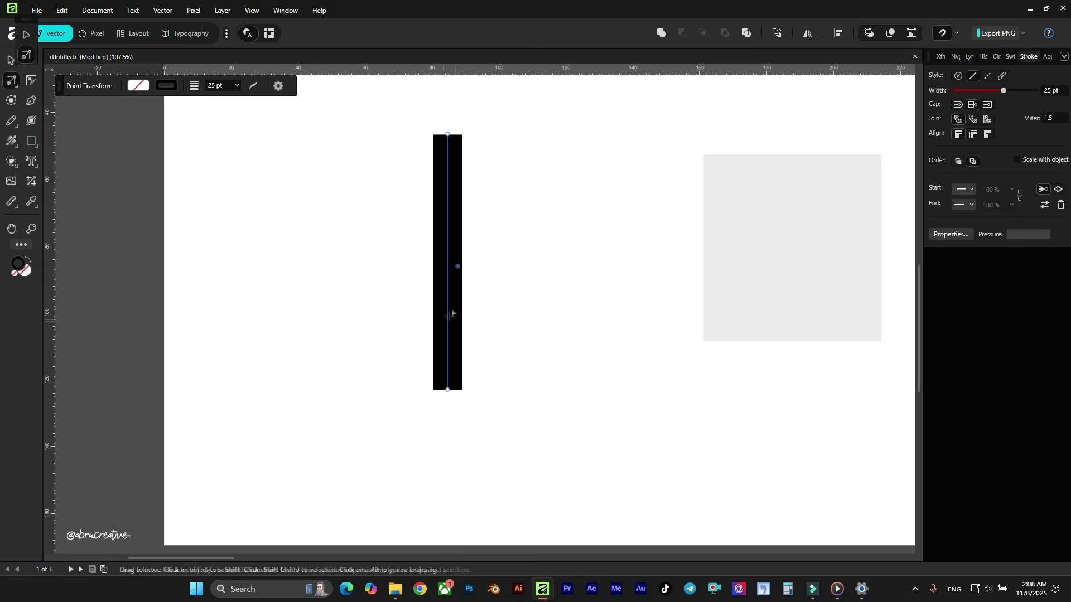
pyautogui.moveTo(450, 267); pyautogui.dragTo(447, 258)
pyautogui.moveTo(447, 135)
pyautogui.mouseDown()
pyautogui.moveTo(537, 258)
pyautogui.moveTo(392, 267)
pyautogui.moveTo(528, 192)
pyautogui.moveTo(389, 263)
pyautogui.moveTo(530, 192)
pyautogui.moveTo(477, 262)
pyautogui.moveTo(457, 246)
pyautogui.moveTo(558, 292)
pyautogui.moveTo(382, 369)
pyautogui.moveTo(524, 374)
pyautogui.moveTo(390, 193)
pyautogui.moveTo(292, 280)
pyautogui.mouseUp()
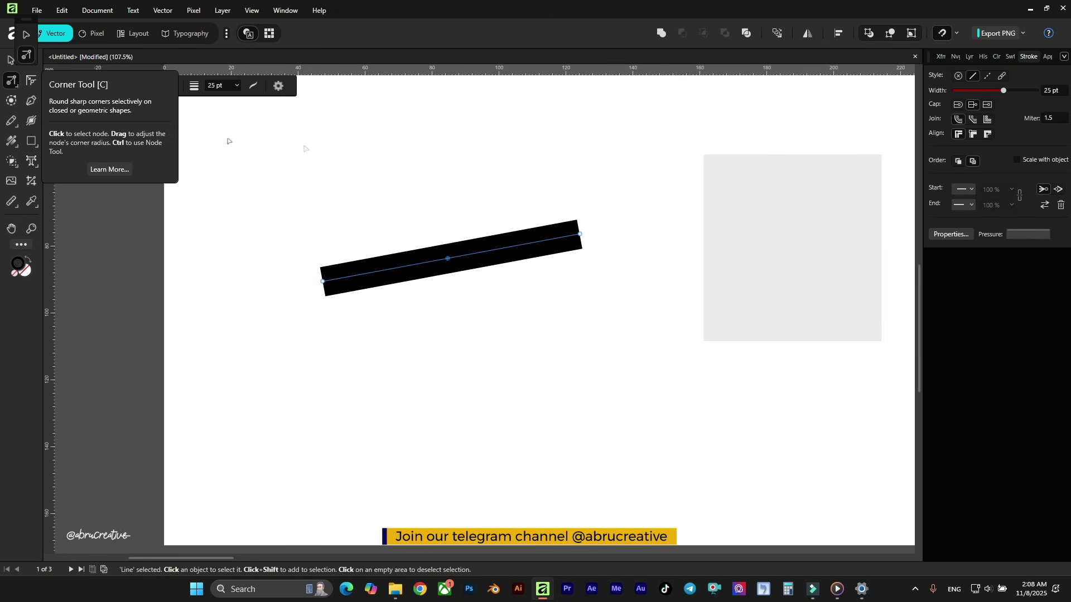
# Select the rotated black line and delete it
pyautogui.click(325, 148)
pyautogui.moveTo(282, 170); pyautogui.dragTo(598, 337)
pyautogui.press('Delete')
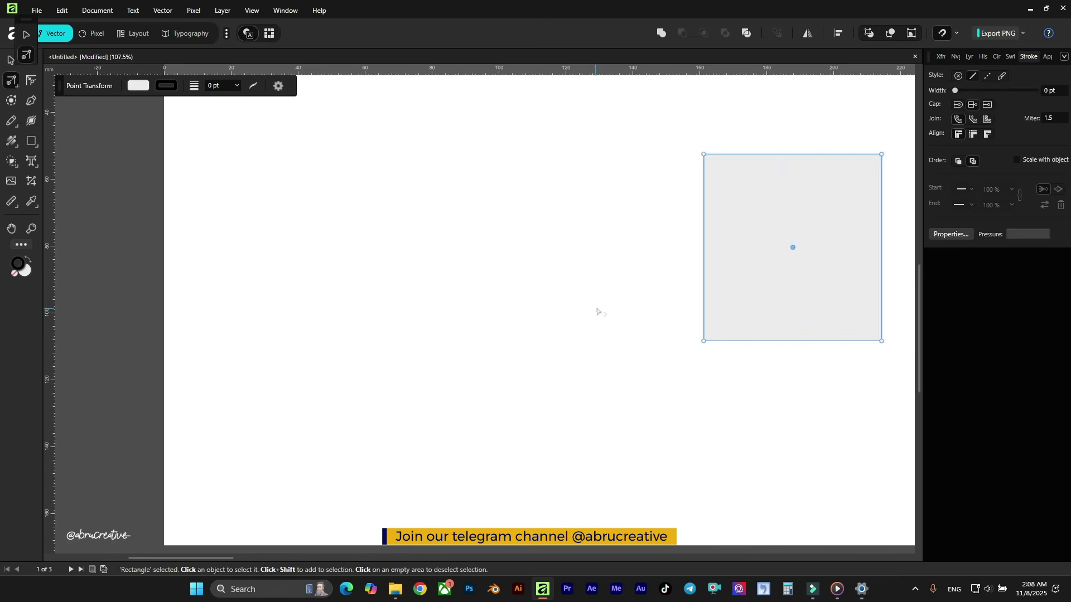
# Move the rectangle left into the area where the line was and activate the Corner tool
pyautogui.moveTo(772, 246); pyautogui.dragTo(429, 238)
pyautogui.scroll(1, 470, 215)
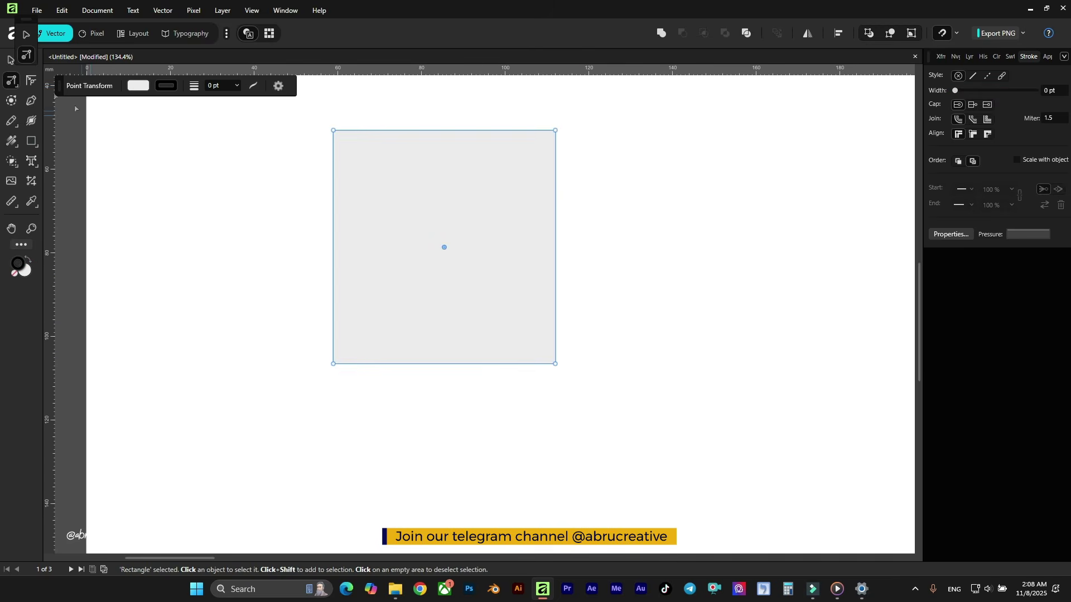
pyautogui.click(31, 77)
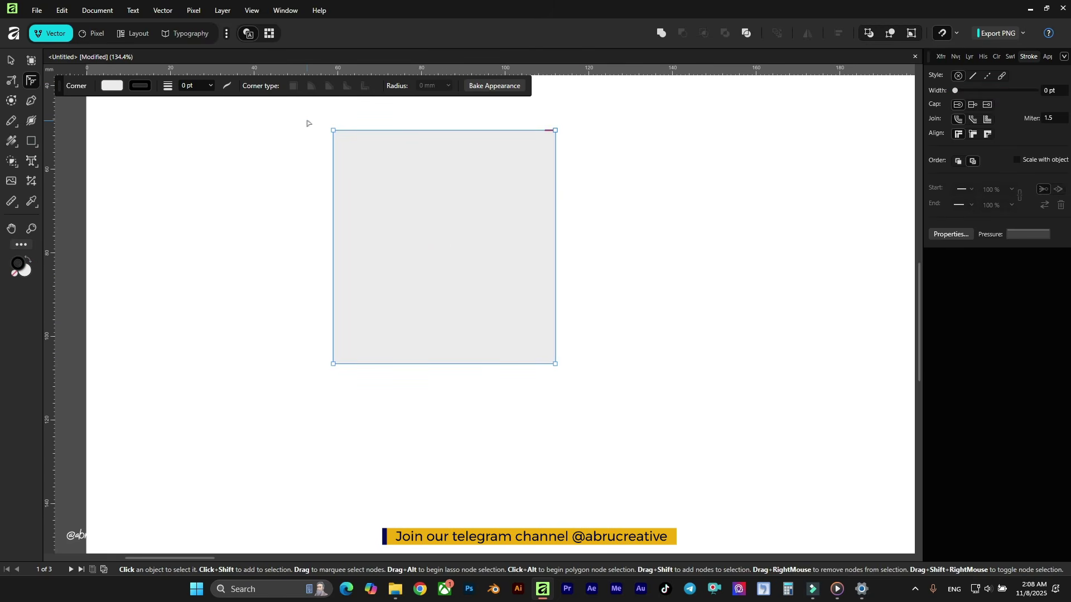
# Select all four corners of the grey rectangle and round them inward to a radius of about 34.3 mm
pyautogui.moveTo(303, 115); pyautogui.dragTo(667, 422)
pyautogui.moveTo(554, 364); pyautogui.dragTo(432, 203)
# Try dragging the rounded shape's nodes with the Node tool and undo the changes
pyautogui.press('a')
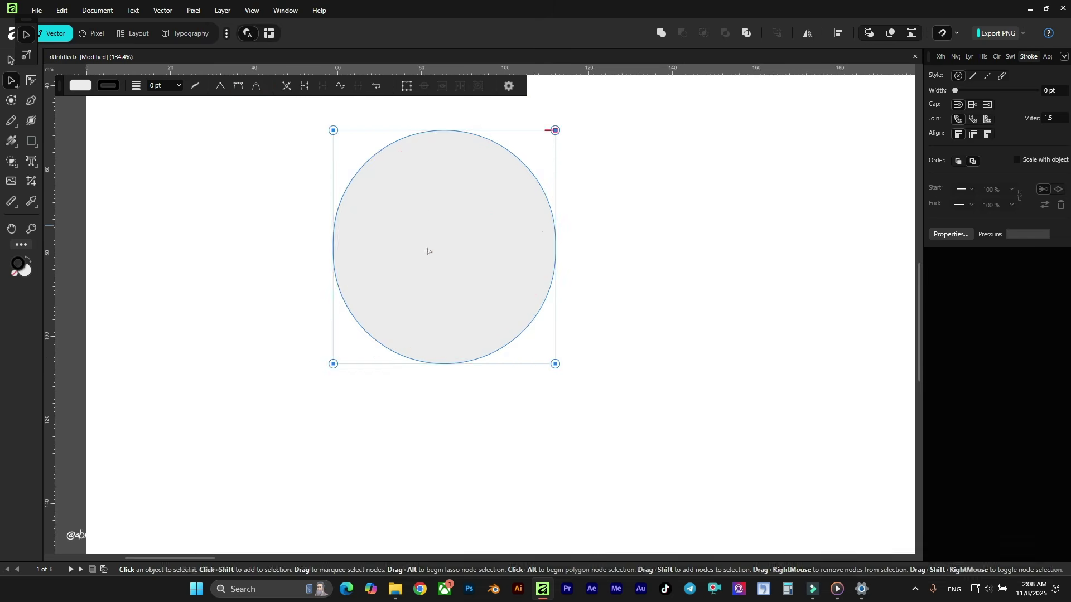
pyautogui.scroll(1, 529, 219)
pyautogui.scroll(1, 460, 213)
pyautogui.click(460, 213)
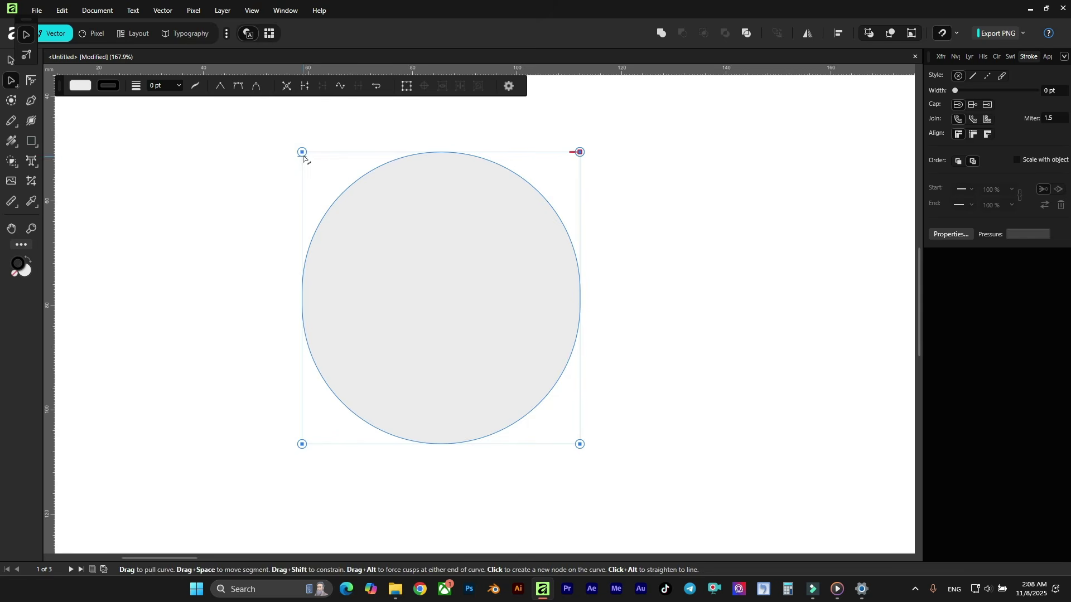
pyautogui.moveTo(303, 158); pyautogui.dragTo(683, 498)
pyautogui.hotkey('ctrl', 'z')
pyautogui.hotkey('ctrl', 'z')
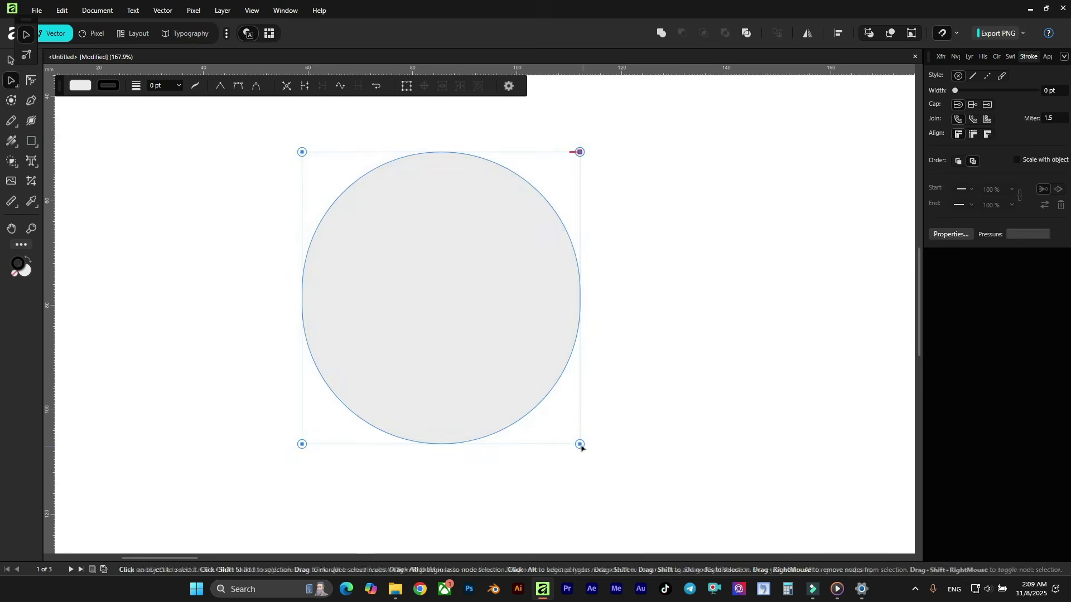
# Reduce the rounding of all four corners with the Corner tool to form a rounded square, and deselect the shape
pyautogui.click(32, 80)
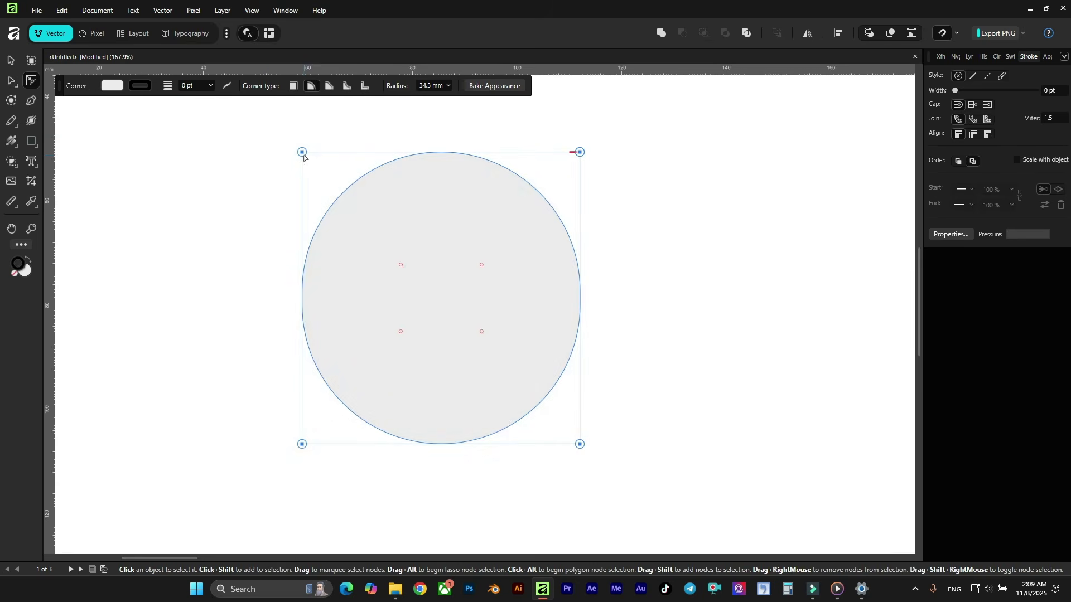
pyautogui.moveTo(303, 154); pyautogui.dragTo(375, 201)
pyautogui.click(13, 79)
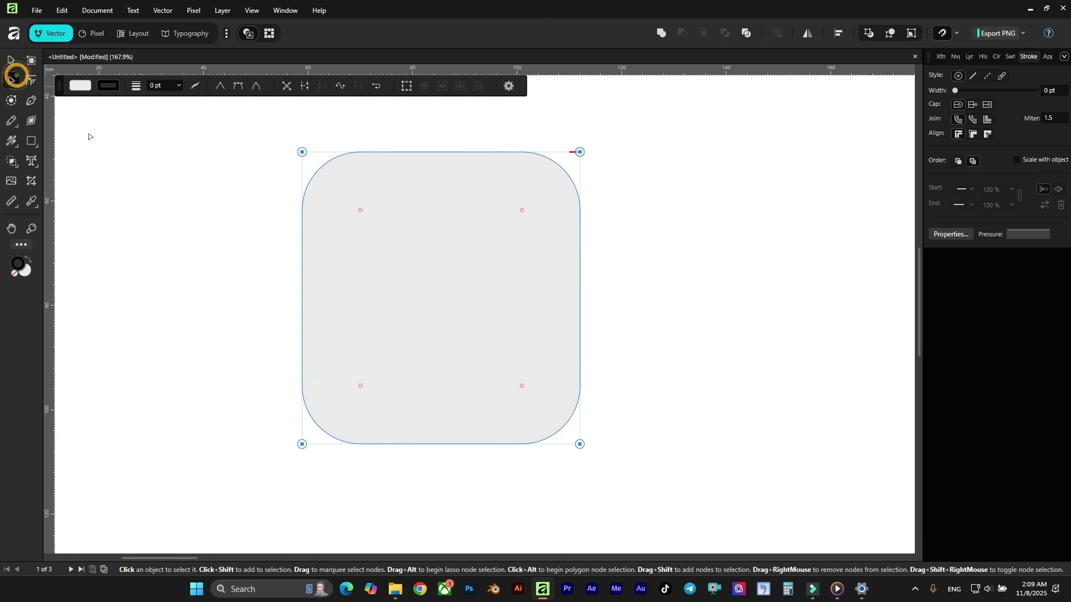
pyautogui.click(31, 79)
pyautogui.click(235, 217)
# Try expanding the rounded square outward by about 14.2 mm with the Contour tool and undo it
pyautogui.scroll(-2, 346, 246)
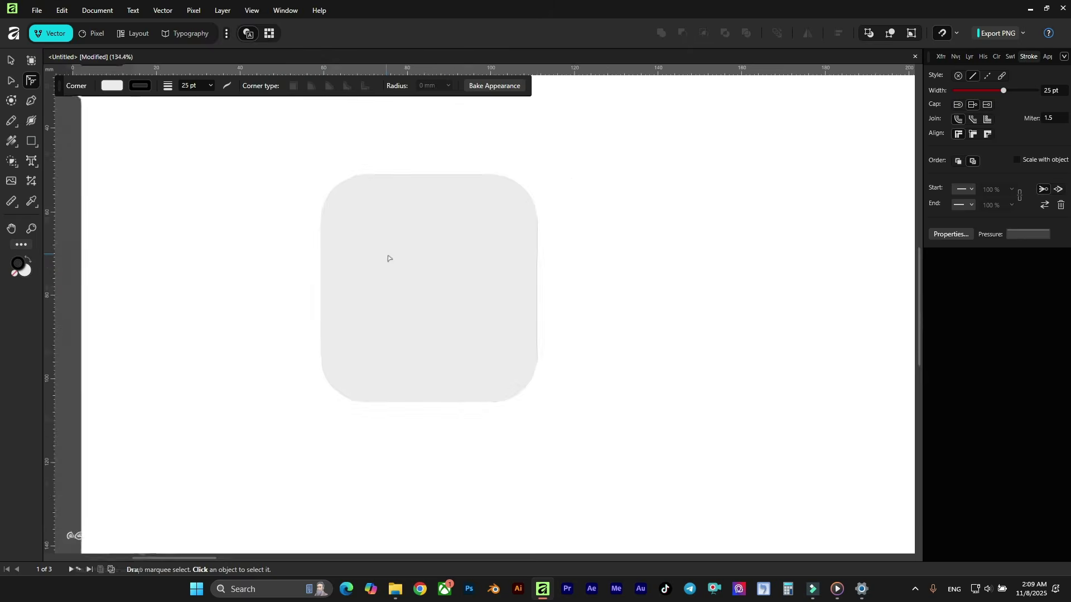
pyautogui.click(406, 264)
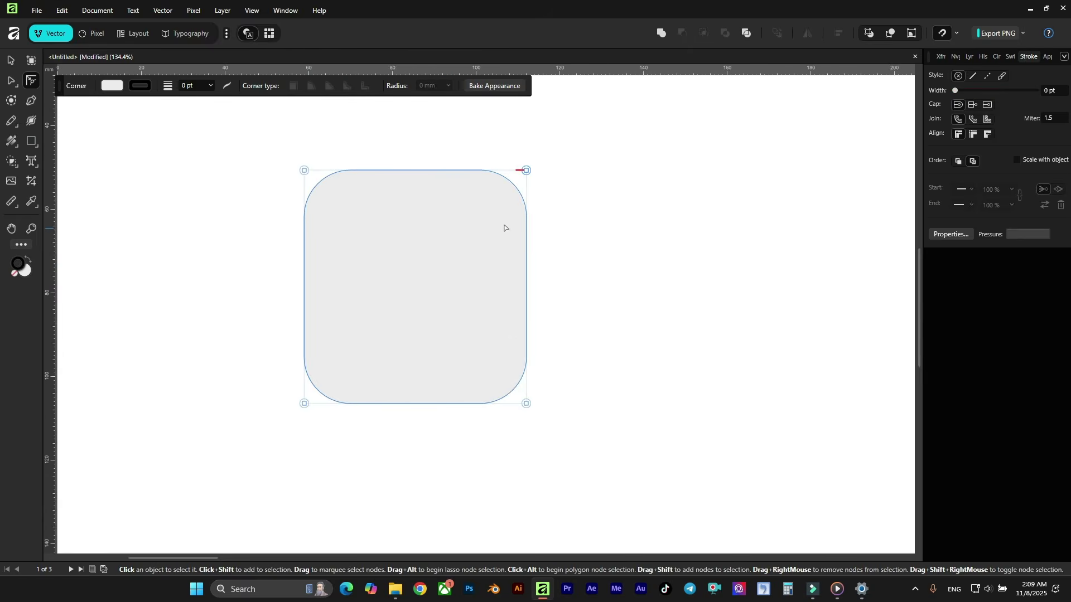
pyautogui.scroll(-1, 448, 223)
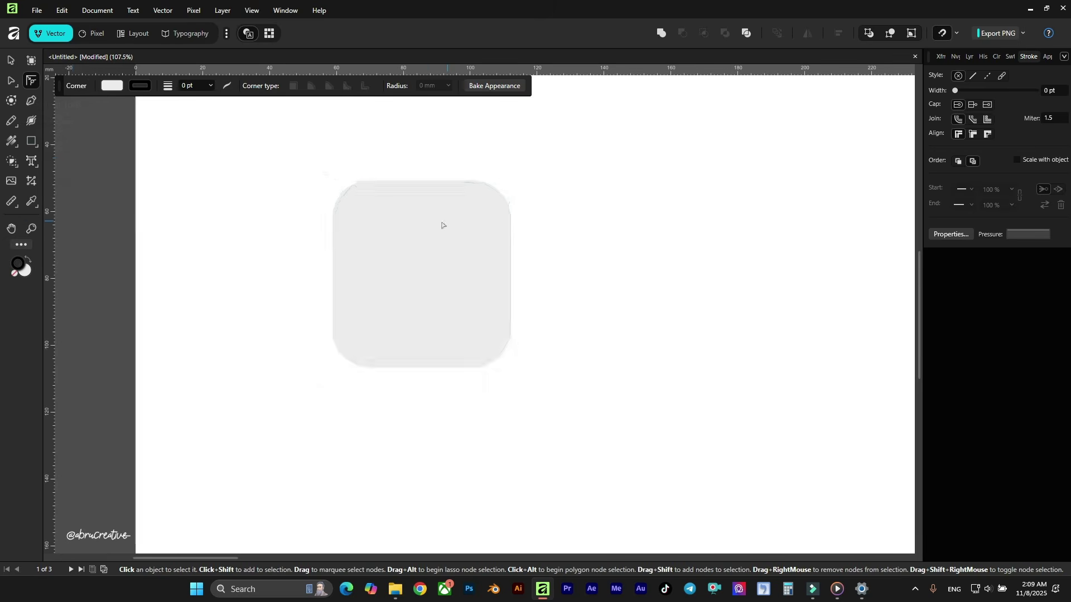
pyautogui.click(12, 101)
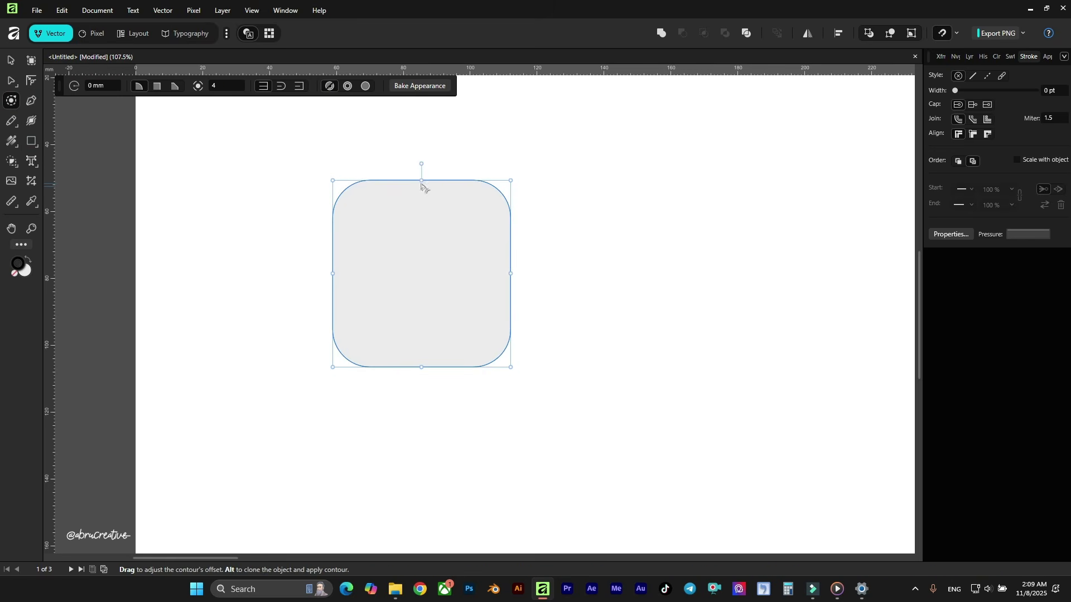
pyautogui.moveTo(421, 183); pyautogui.dragTo(469, 217)
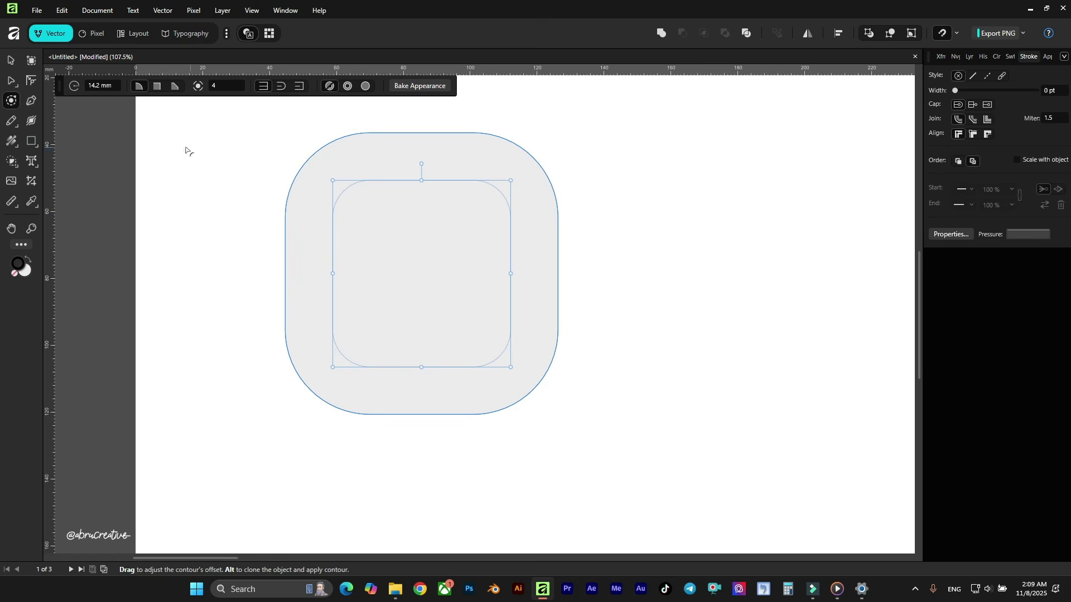
pyautogui.click(10, 60)
pyautogui.click(640, 390)
pyautogui.hotkey('ctrl', 'z')
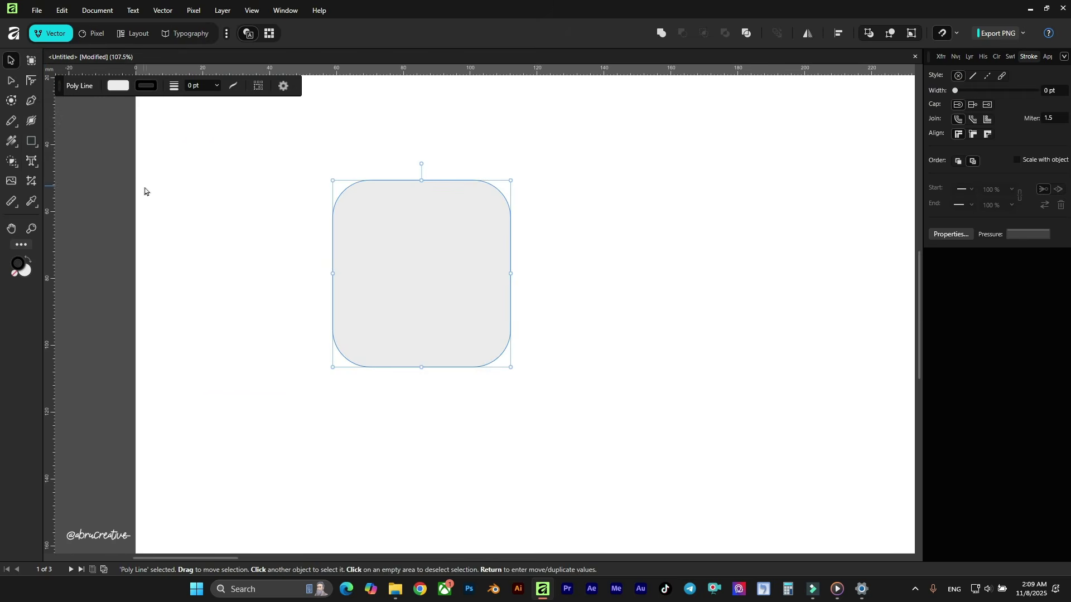
# Try drawing a freeform path of straight and curved segments beside the rounded square with the Pen tool, and undo it
pyautogui.click(28, 102)
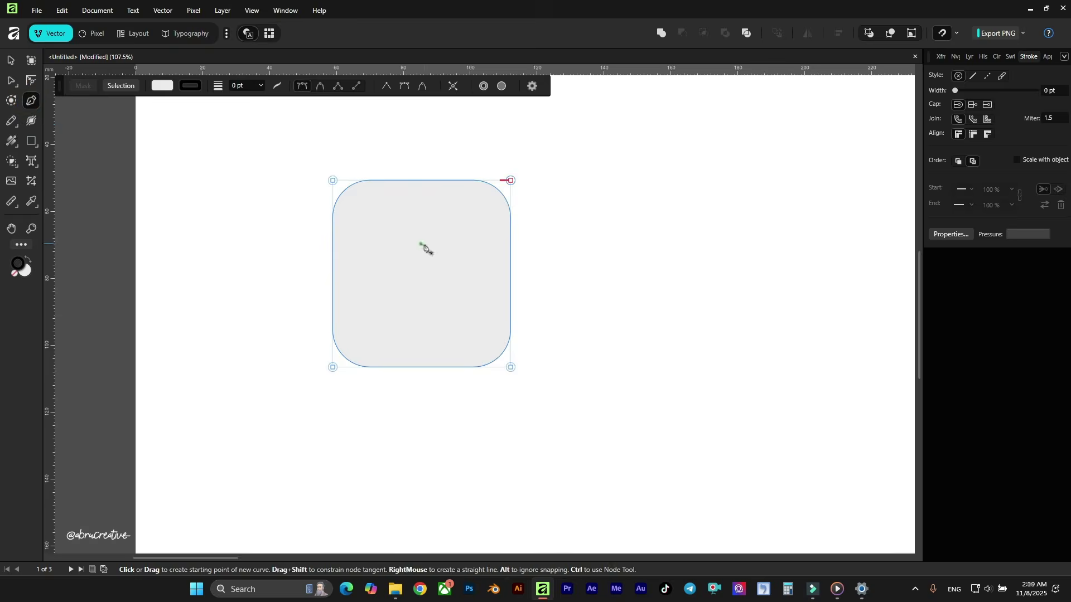
pyautogui.hotkey('ctrl', '0')
pyautogui.click(512, 270)
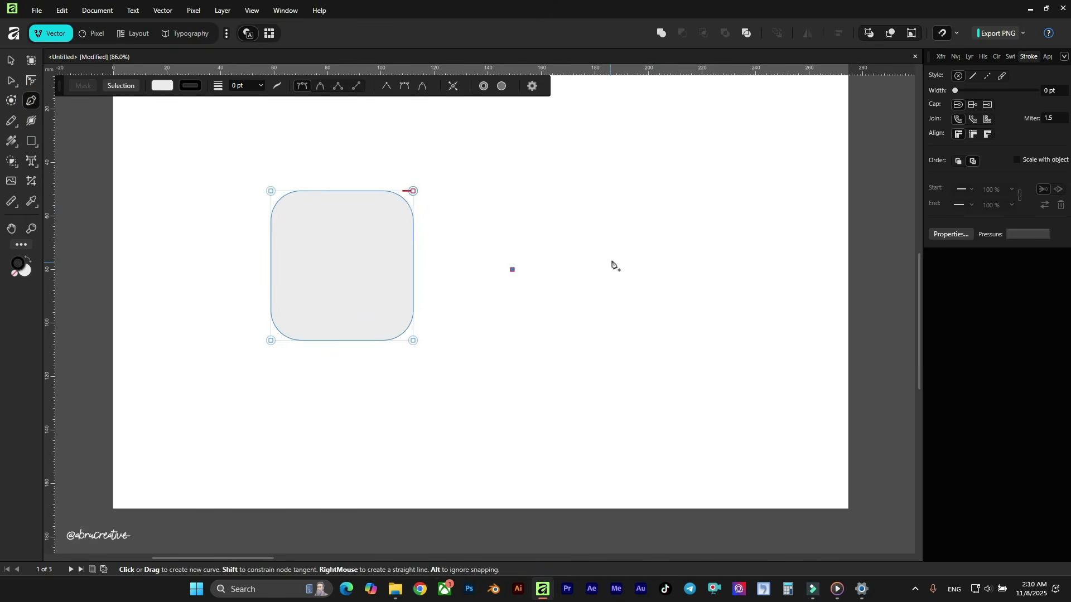
pyautogui.click(638, 205)
pyautogui.click(756, 205)
pyautogui.moveTo(670, 145); pyautogui.dragTo(535, 195)
pyautogui.moveTo(477, 231); pyautogui.dragTo(499, 363)
pyautogui.hotkey('ctrl', 'z')
pyautogui.hotkey('ctrl', 'z')
pyautogui.hotkey('ctrl', 'z')
pyautogui.hotkey('ctrl', 'z')
pyautogui.hotkey('ctrl', 'z')
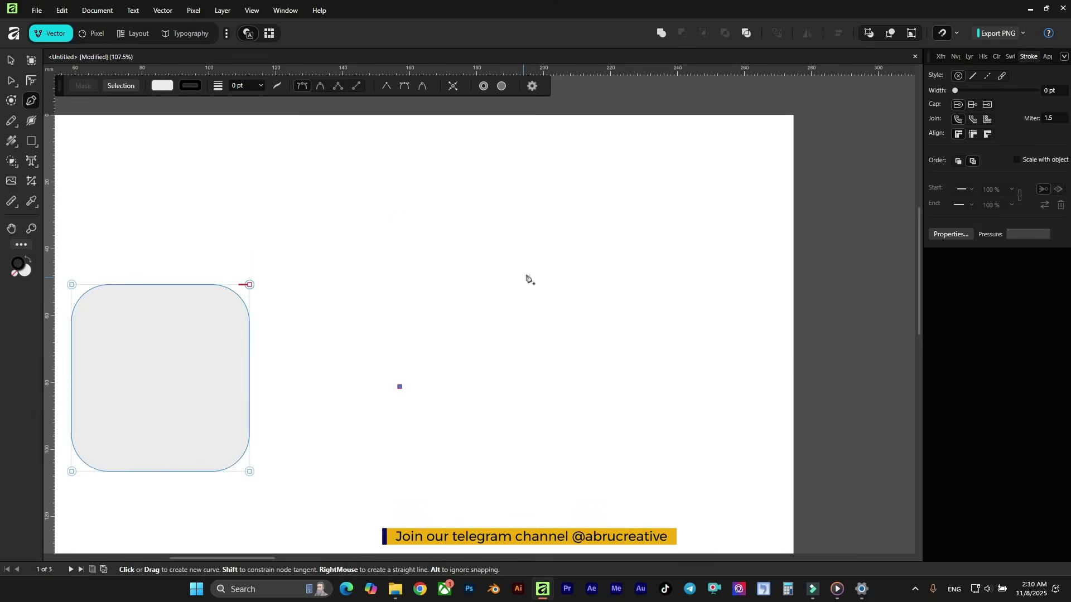
# Draw a leaf's outer outline with the Pen tool as two curves meeting at a sharp tip, ending sharply near the start node
pyautogui.moveTo(542, 265); pyautogui.dragTo(711, 235)
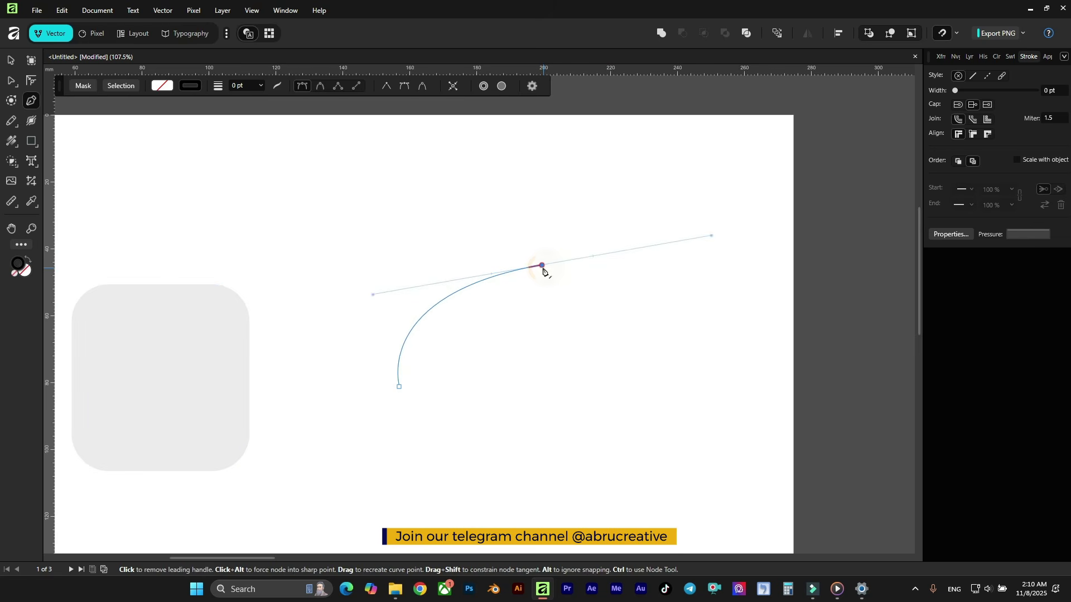
pyautogui.click(542, 267)
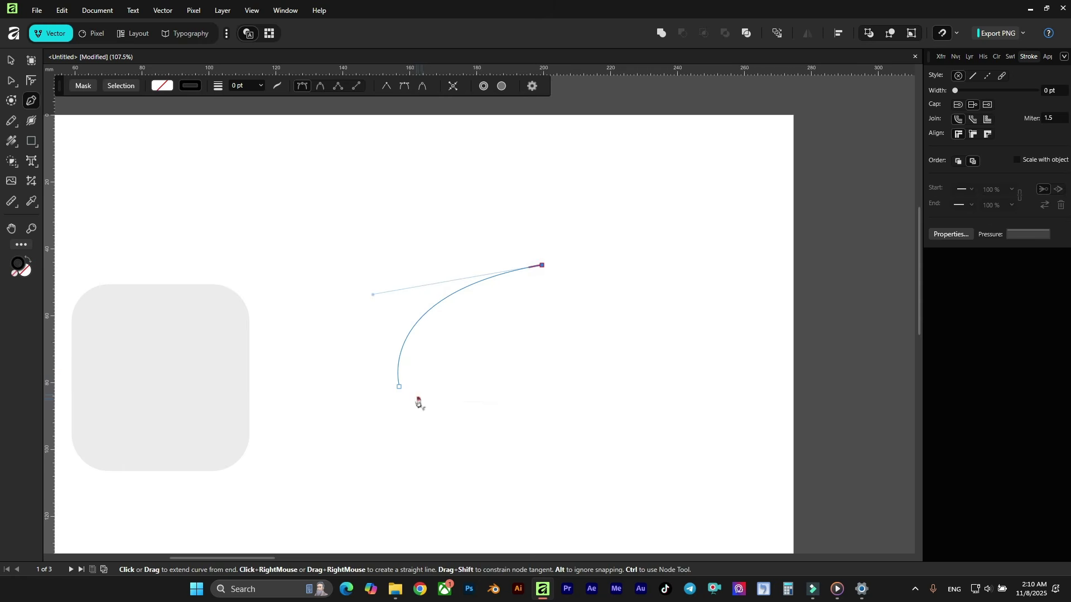
pyautogui.moveTo(412, 402); pyautogui.dragTo(258, 389)
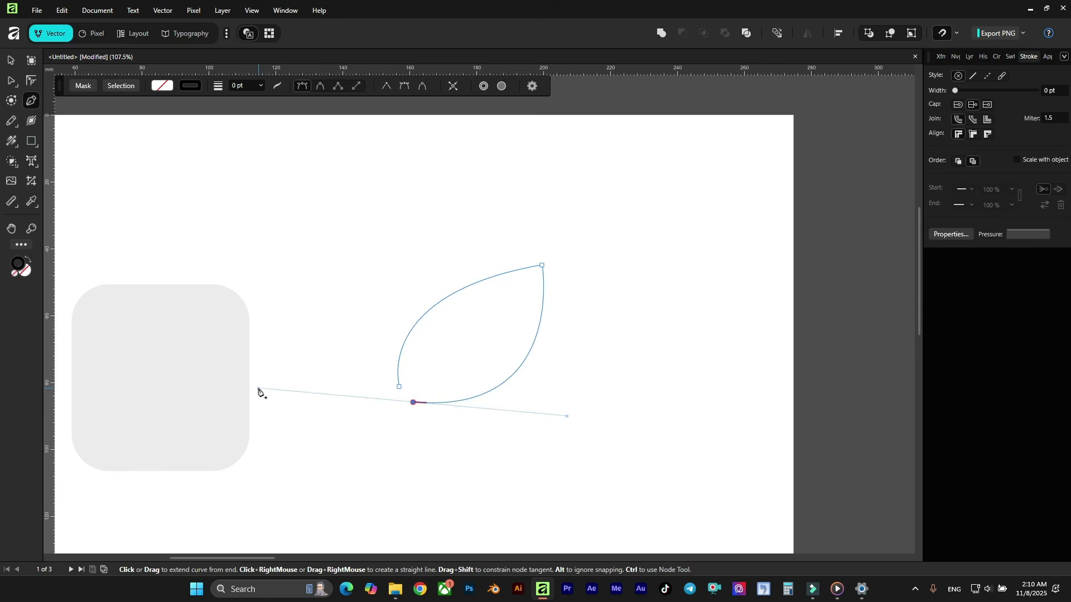
pyautogui.click(414, 403)
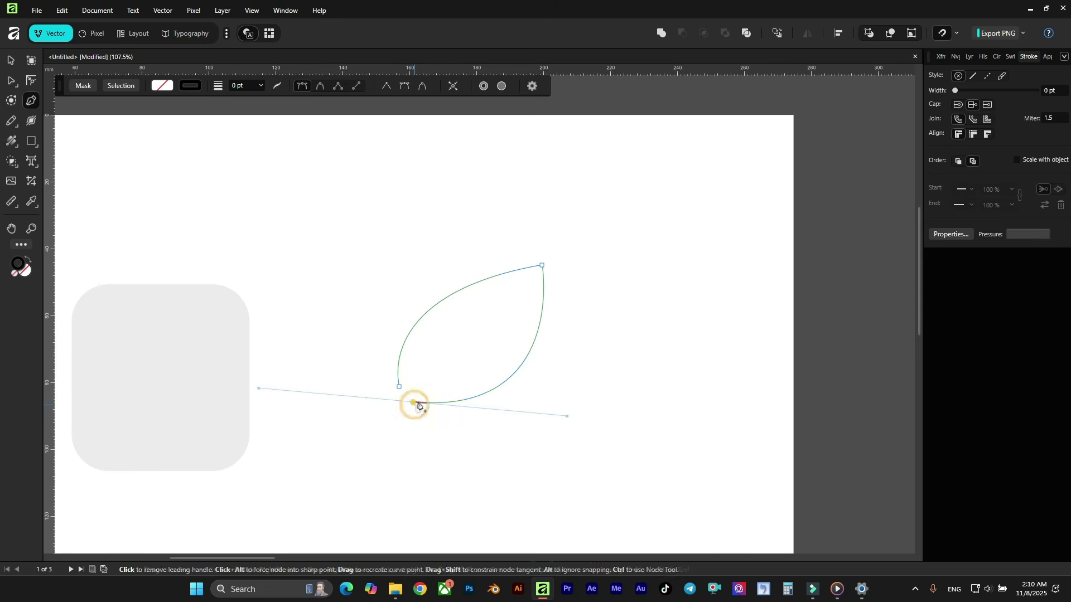
pyautogui.click(413, 403)
# Draw the leaf's inner vein as a curve up to a sharp node near the tip and back, closing the path at its start
pyautogui.scroll(3, 419, 373)
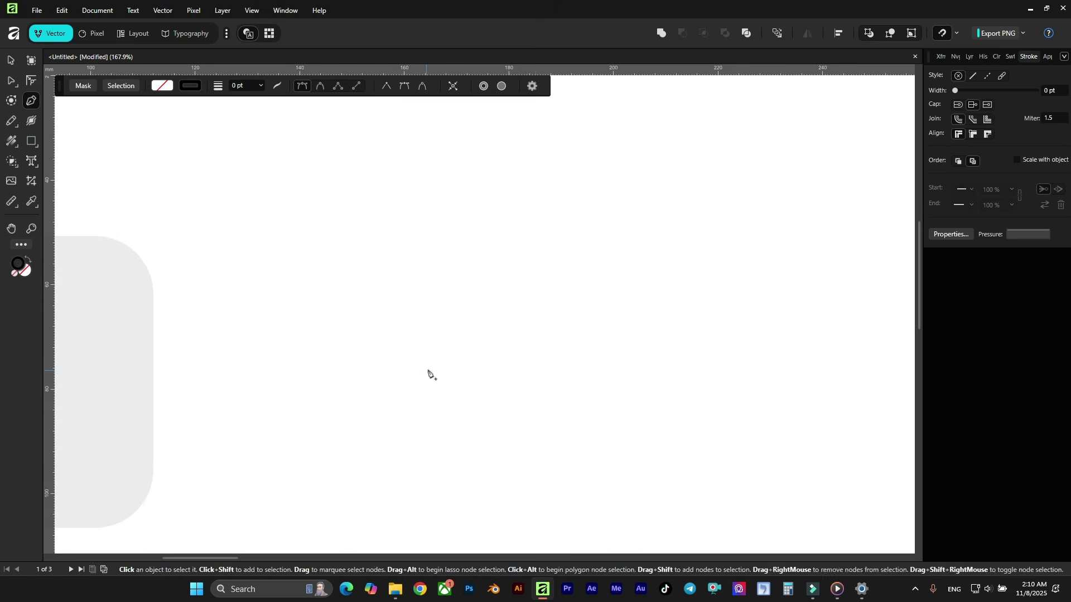
pyautogui.moveTo(564, 265); pyautogui.dragTo(610, 169)
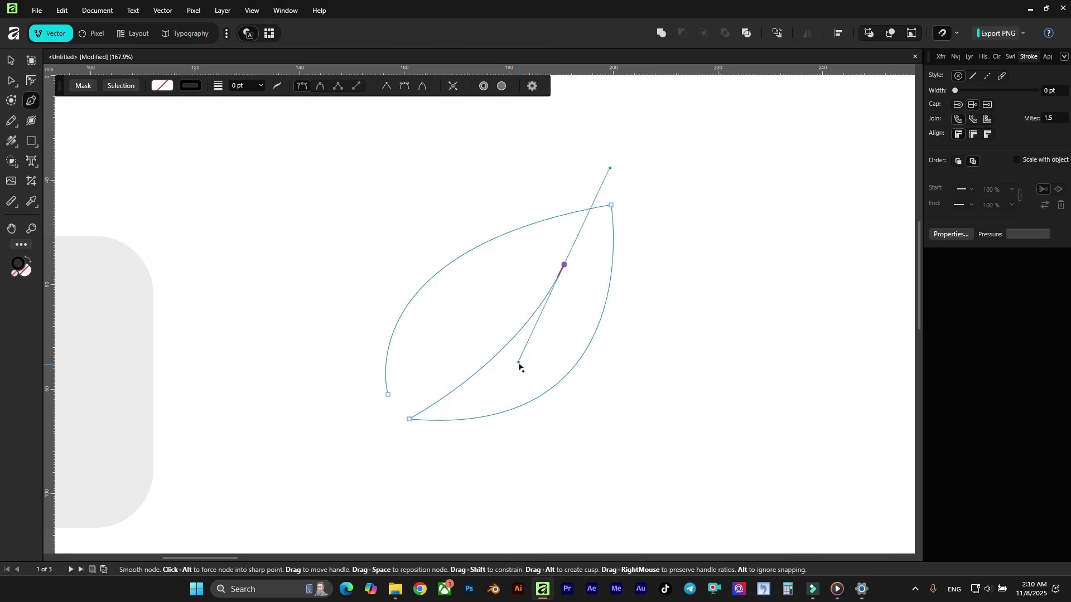
pyautogui.moveTo(519, 363); pyautogui.dragTo(512, 381)
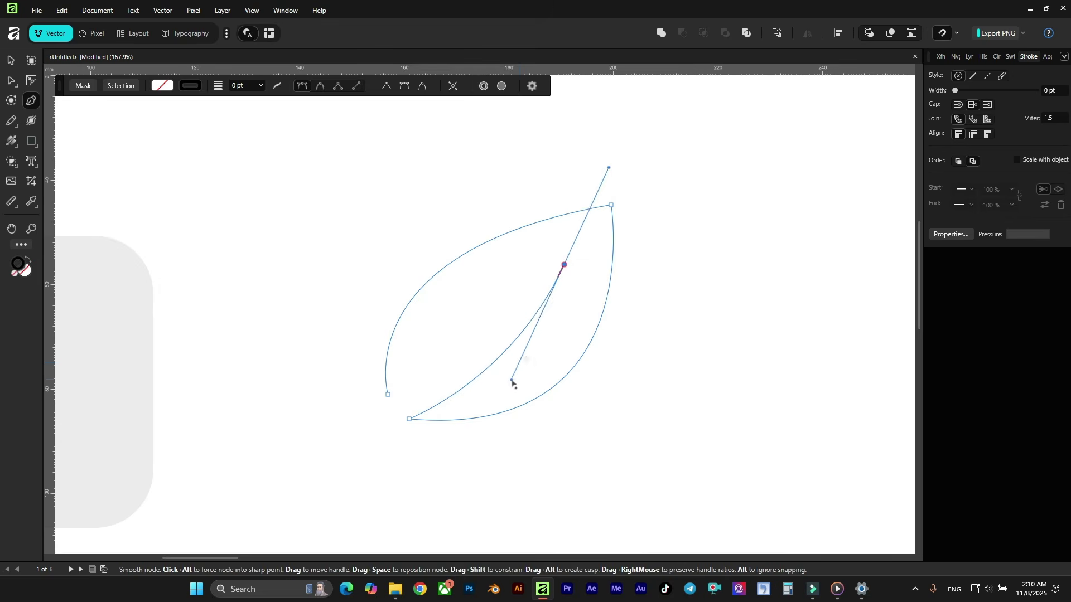
pyautogui.click(565, 267)
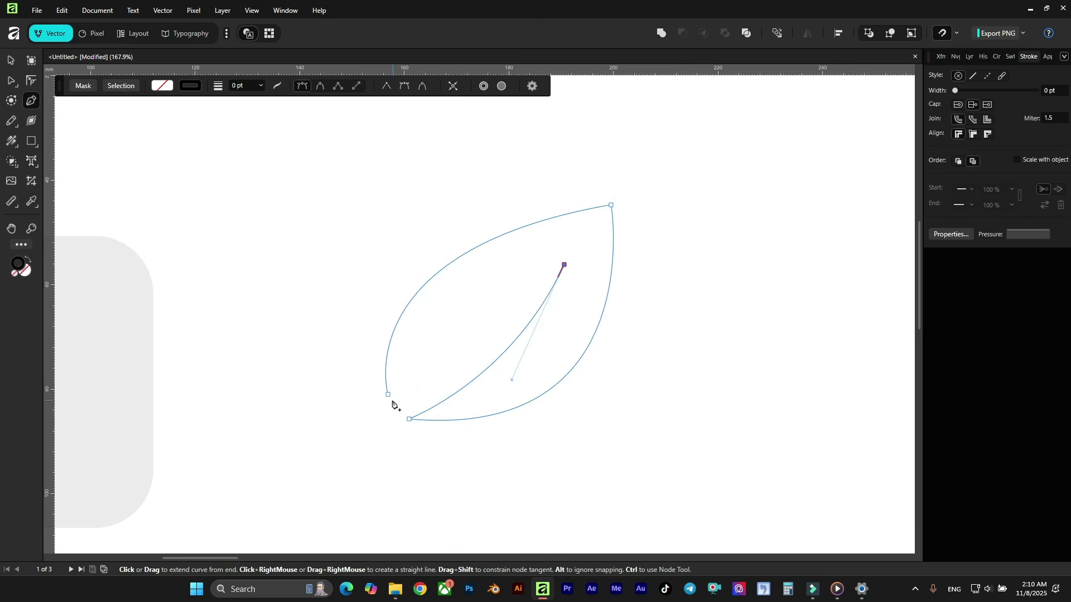
pyautogui.moveTo(387, 397); pyautogui.dragTo(251, 437)
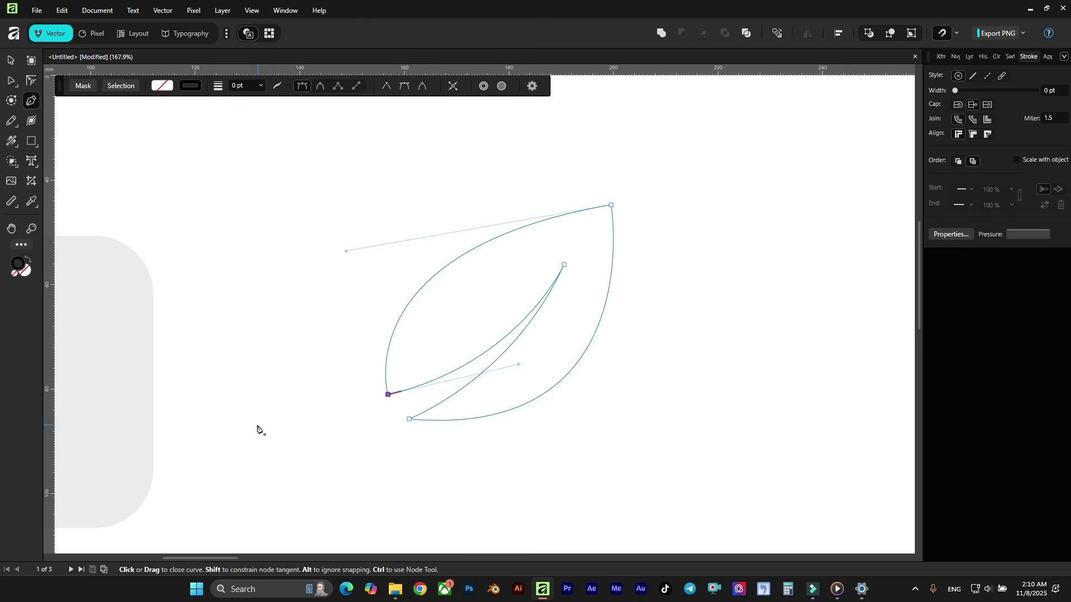
pyautogui.scroll(-1, 425, 363)
pyautogui.scroll(1, 520, 337)
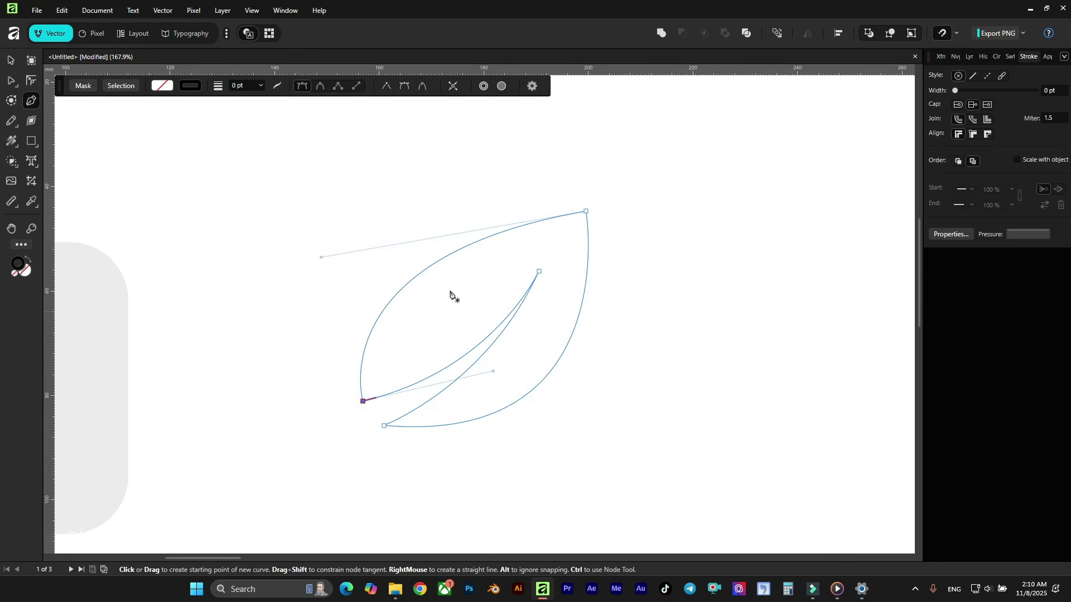
# Select the leaf curve with the Move tool and give it a grey fill with LAB lightness 69
pyautogui.click(10, 59)
pyautogui.moveTo(282, 174); pyautogui.dragTo(698, 420)
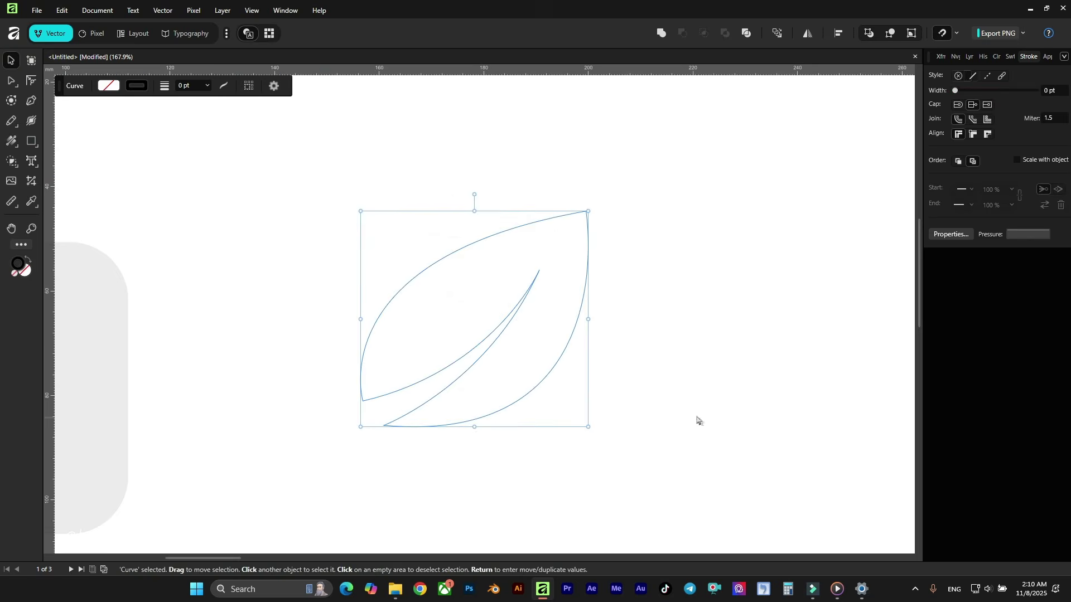
pyautogui.click(107, 87)
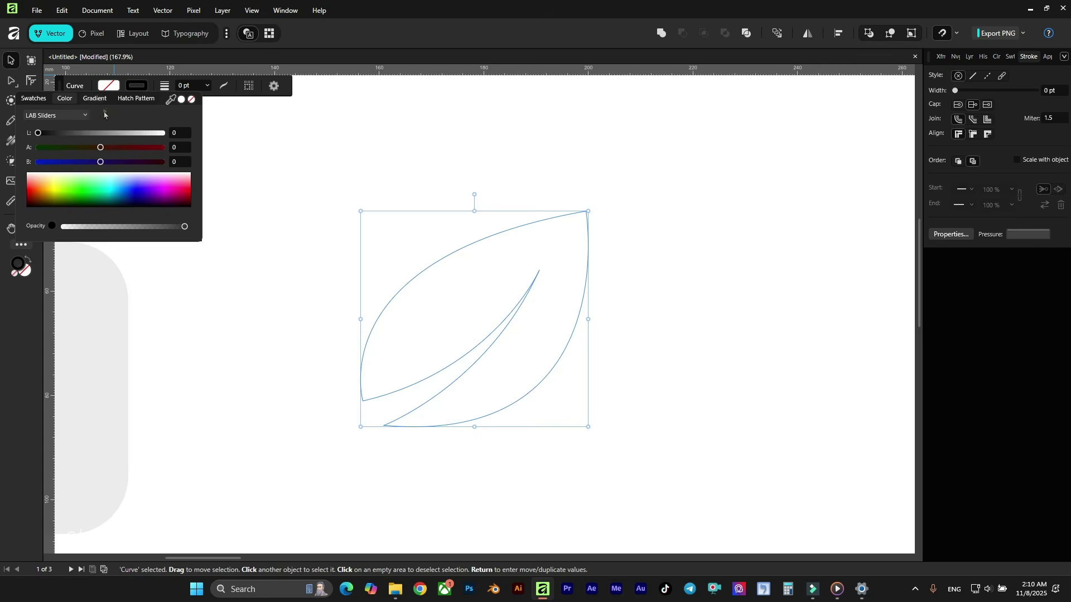
pyautogui.moveTo(117, 134); pyautogui.dragTo(125, 134)
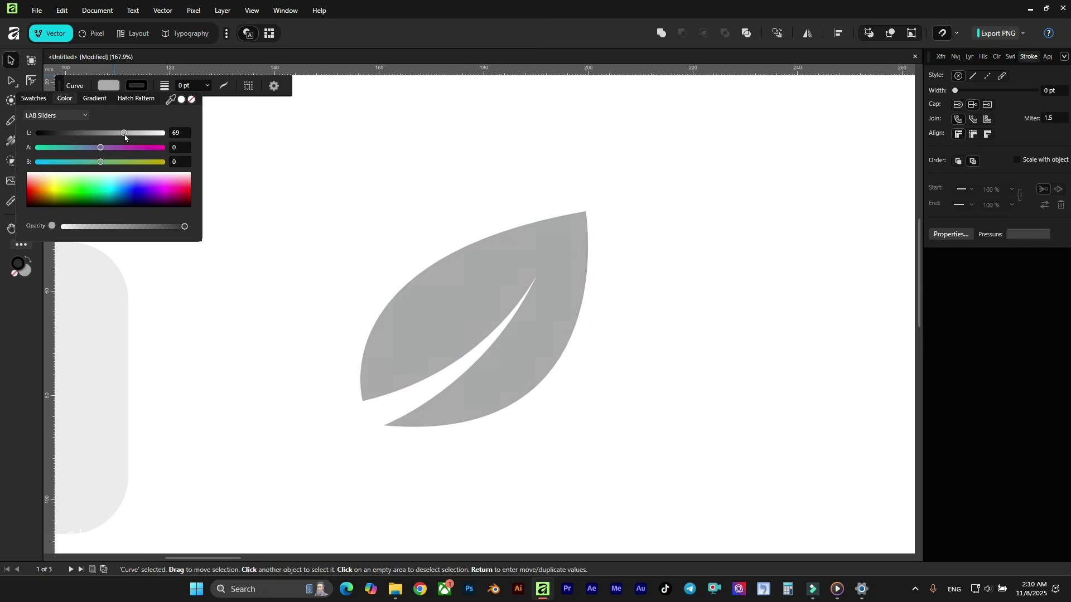
# Change the leaf's fill to a linear gradient and set its start stop to a vivid green
pyautogui.click(94, 102)
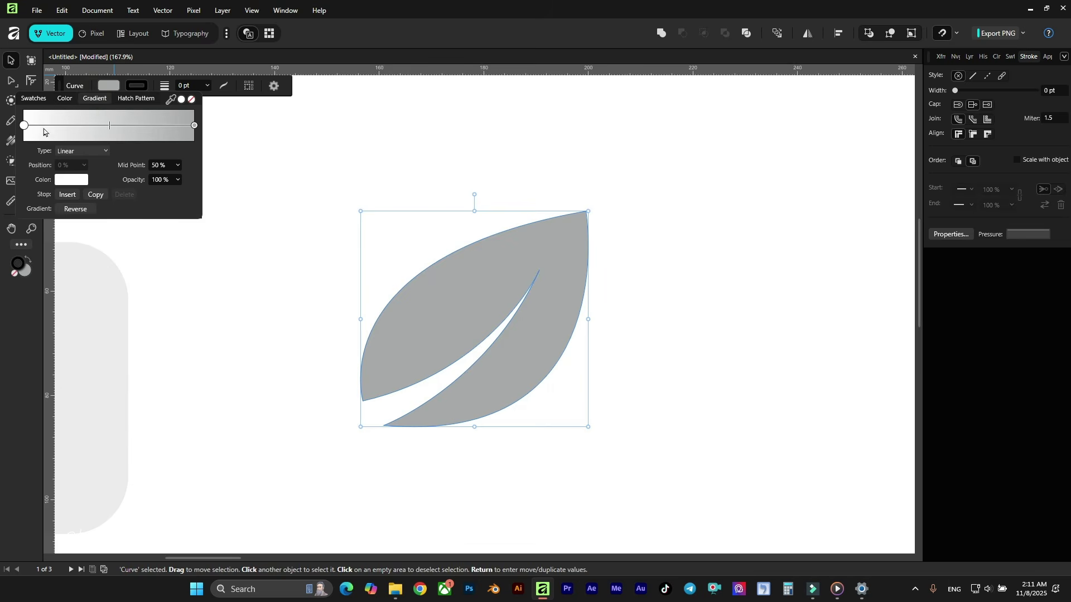
pyautogui.click(24, 126)
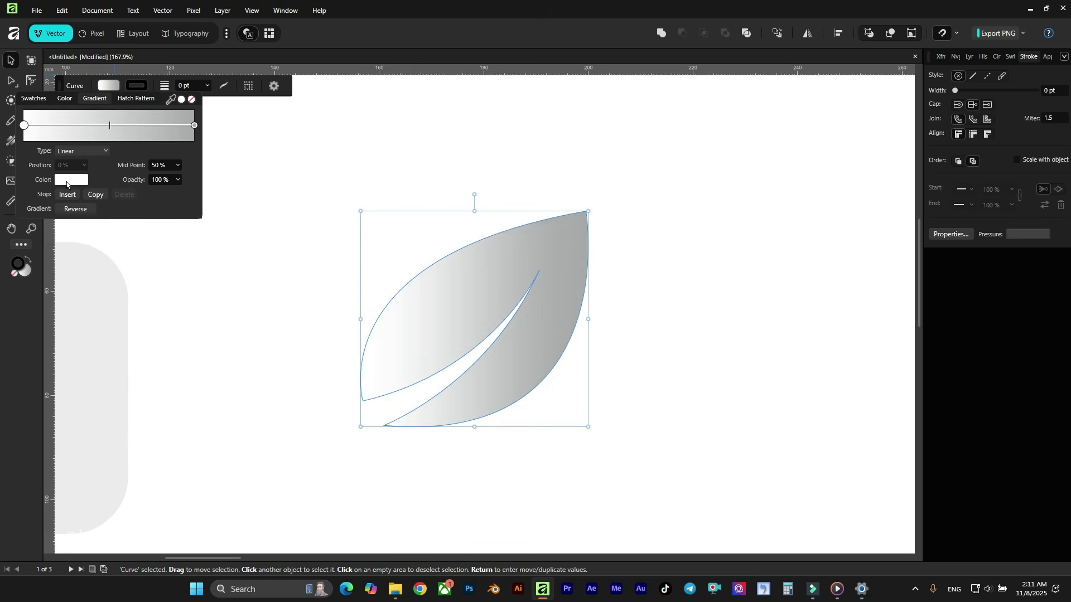
pyautogui.click(67, 181)
pyautogui.moveTo(67, 243); pyautogui.dragTo(94, 242)
pyautogui.click(49, 269)
pyautogui.click(41, 273)
pyautogui.click(41, 273)
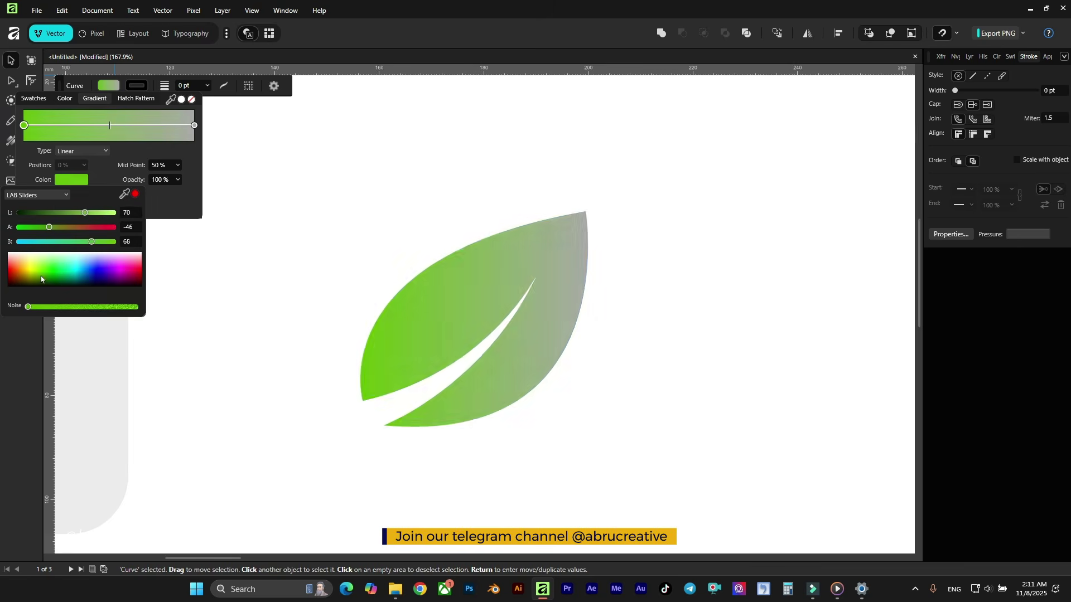
# Set the gradient's end stop to a light lime green and deselect the leaf
pyautogui.click(194, 126)
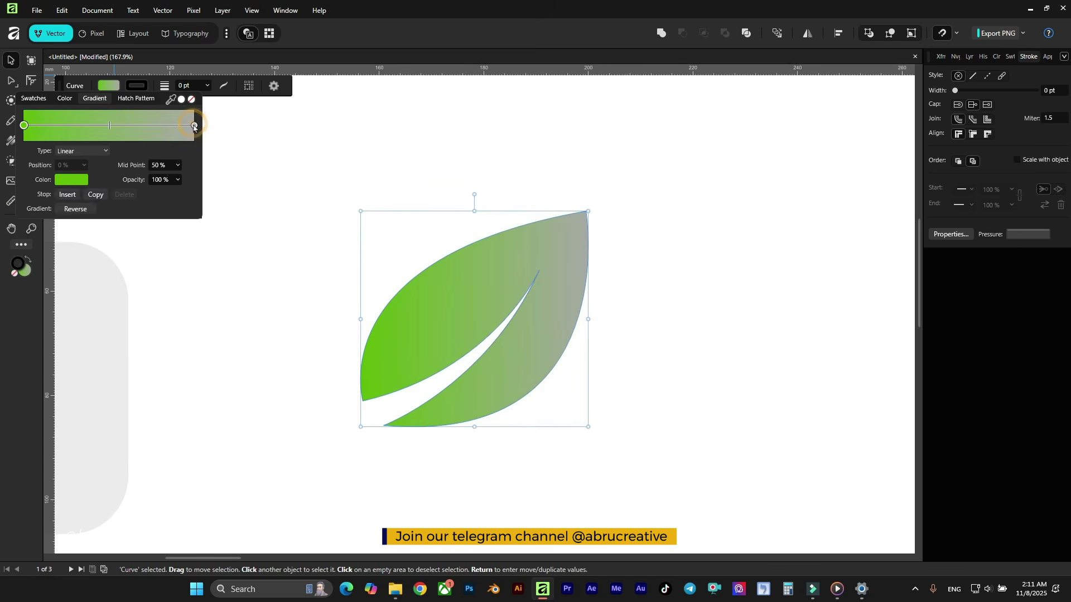
pyautogui.click(76, 179)
pyautogui.moveTo(51, 266); pyautogui.dragTo(35, 262)
pyautogui.click(424, 167)
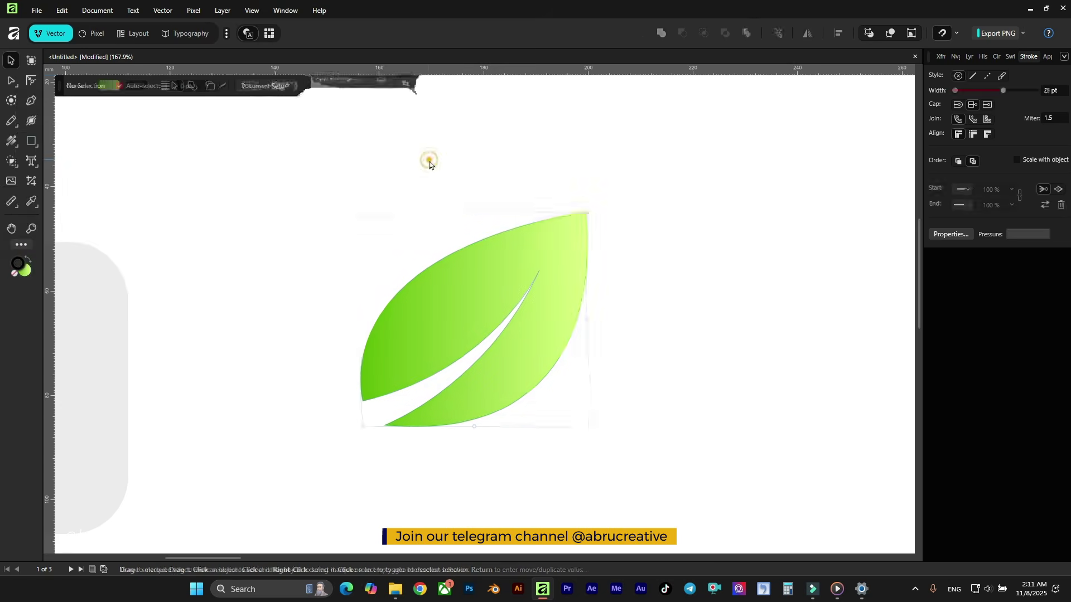
# Select the green leaf and move it slightly left and down on the artboard
pyautogui.scroll(-2, 552, 206)
pyautogui.scroll(2, 522, 195)
pyautogui.scroll(-3, 521, 195)
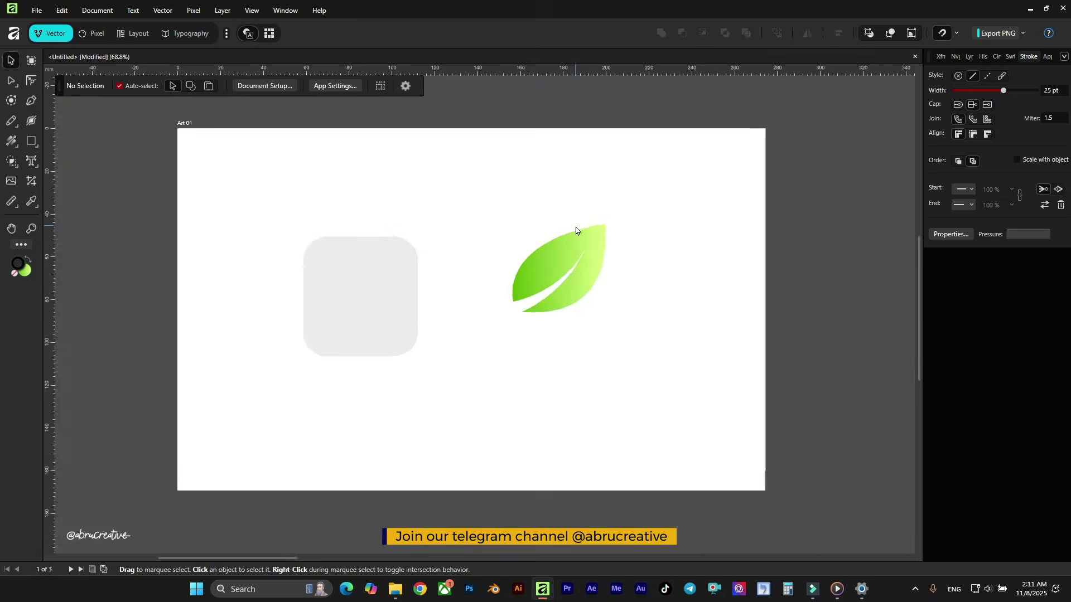
pyautogui.scroll(2, 575, 226)
pyautogui.click(598, 282)
pyautogui.scroll(-2, 455, 268)
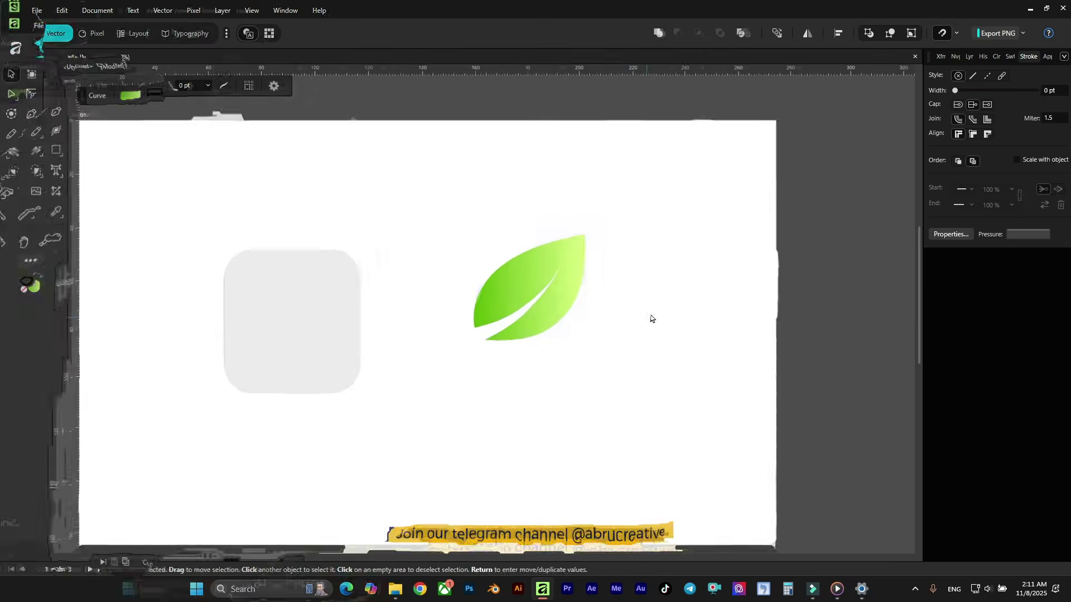
pyautogui.scroll(2, 598, 277)
pyautogui.click(597, 277)
pyautogui.scroll(-1, 628, 275)
pyautogui.click(509, 282)
pyautogui.moveTo(499, 281); pyautogui.dragTo(487, 293)
pyautogui.scroll(-2, 506, 247)
pyautogui.scroll(2, 413, 259)
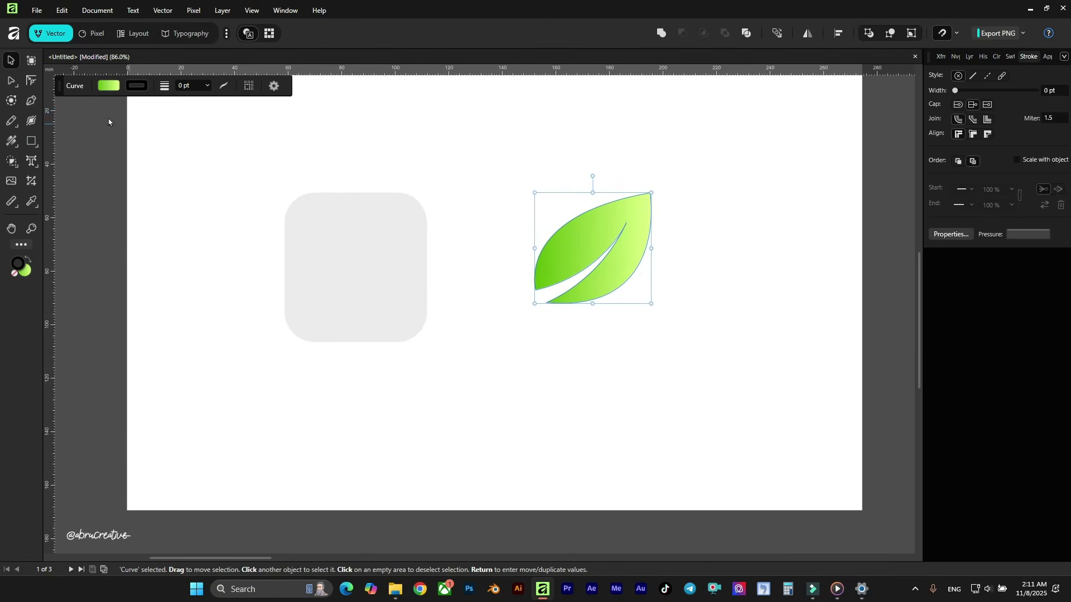
# Activate the Pencil Tool and float its sub-tools palette over the canvas beside the grey rounded square
pyautogui.rightClick(7, 124)
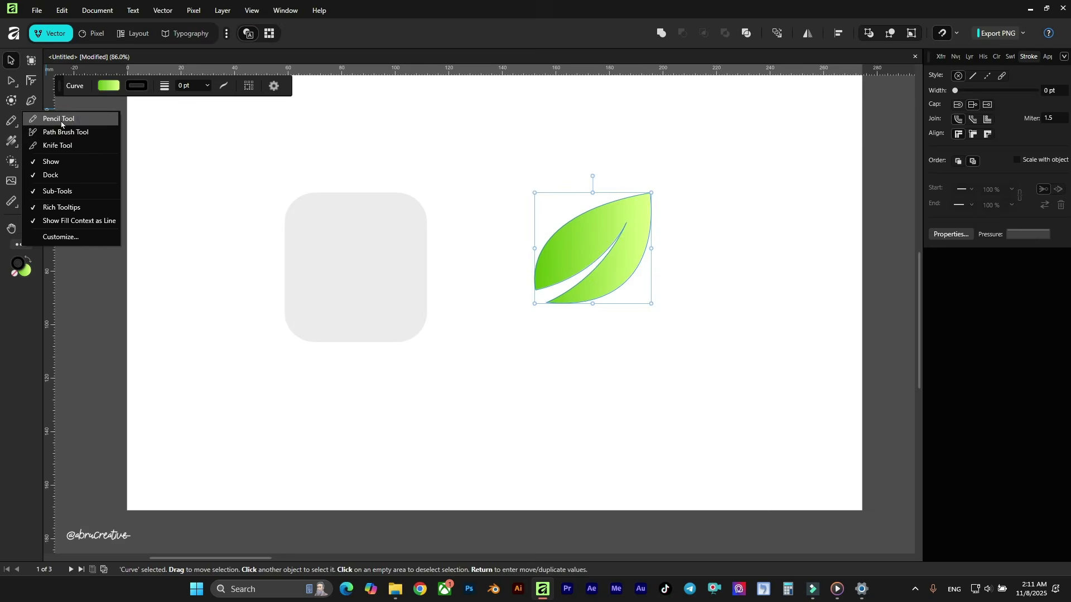
pyautogui.click(53, 112)
pyautogui.scroll(-2, 307, 279)
pyautogui.scroll(1, 323, 300)
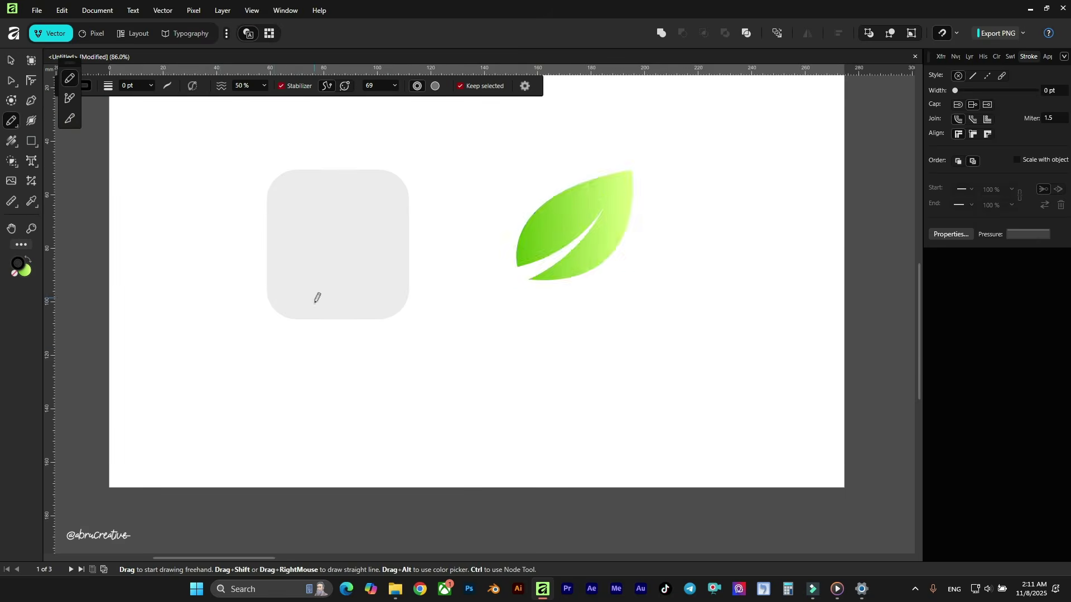
pyautogui.scroll(-1, 301, 335)
pyautogui.scroll(2, 280, 301)
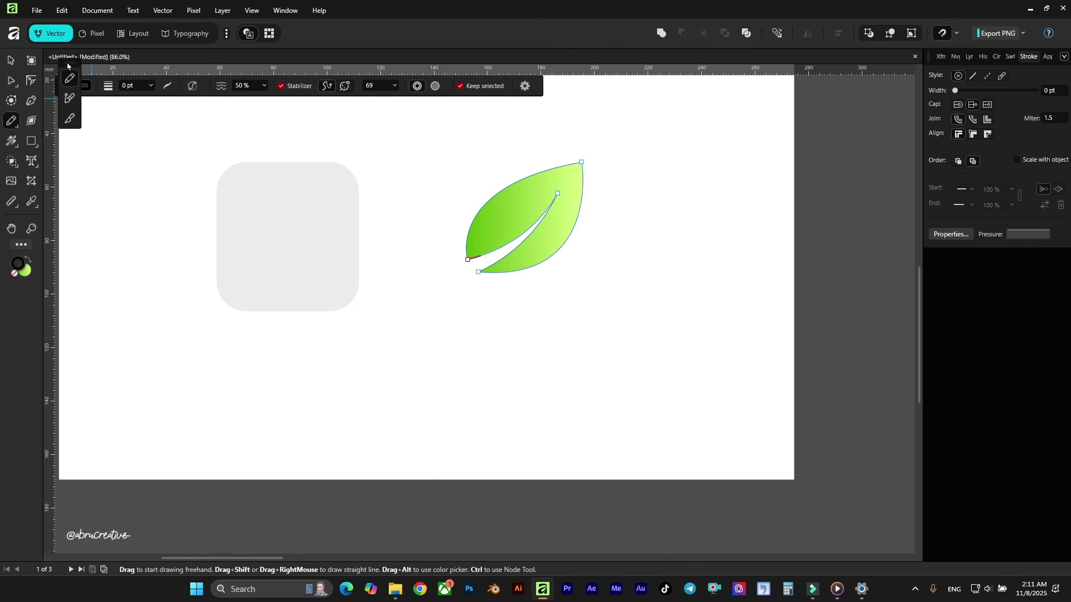
pyautogui.moveTo(68, 65); pyautogui.dragTo(90, 206)
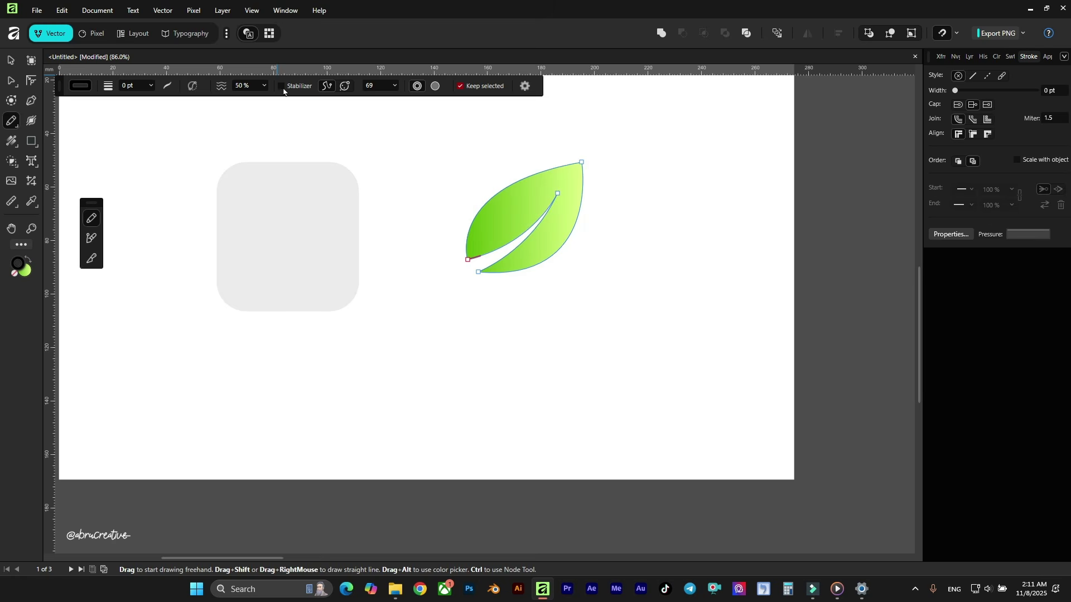
# Try a wavy freehand stroke below the two shapes with the pencil's Stabilizer off, and undo it
pyautogui.moveTo(294, 426)
pyautogui.mouseDown()
pyautogui.moveTo(356, 358)
pyautogui.moveTo(510, 444)
pyautogui.moveTo(579, 391)
pyautogui.moveTo(635, 317)
pyautogui.moveTo(665, 313)
pyautogui.mouseUp()
pyautogui.scroll(3, 431, 432)
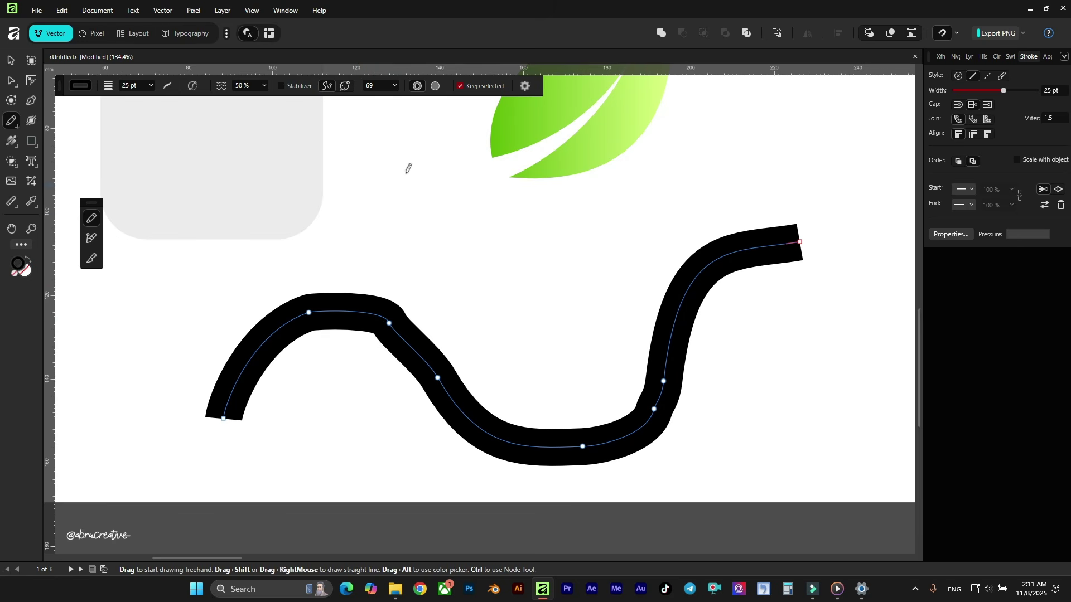
pyautogui.hotkey('ctrl', 'z')
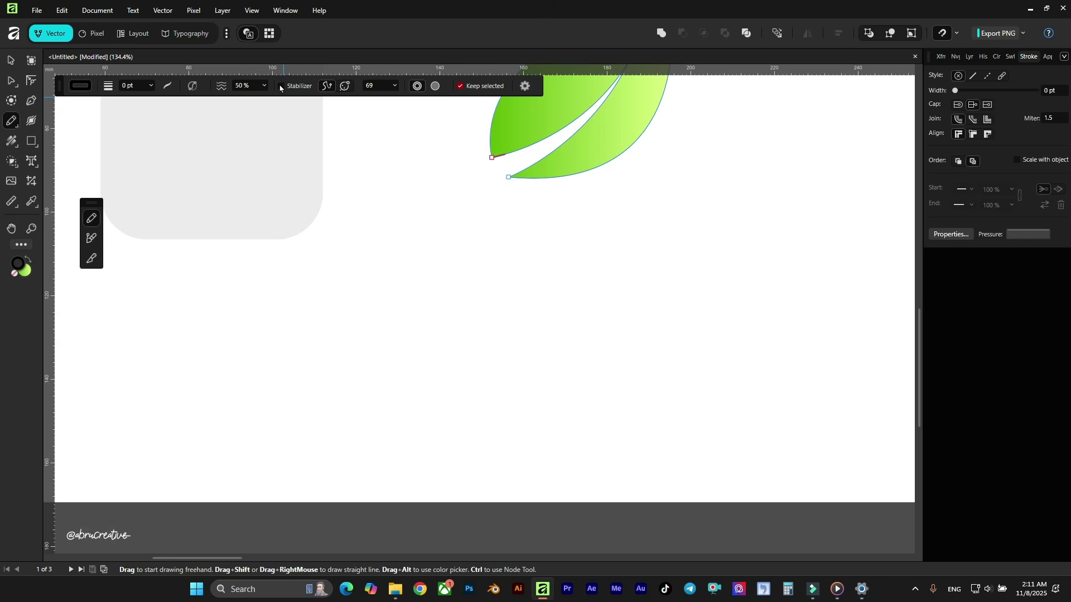
# Turn the Stabilizer on and draw a smooth wavy pencil stroke below the rounded square and leaf
pyautogui.scroll(-2, 343, 321)
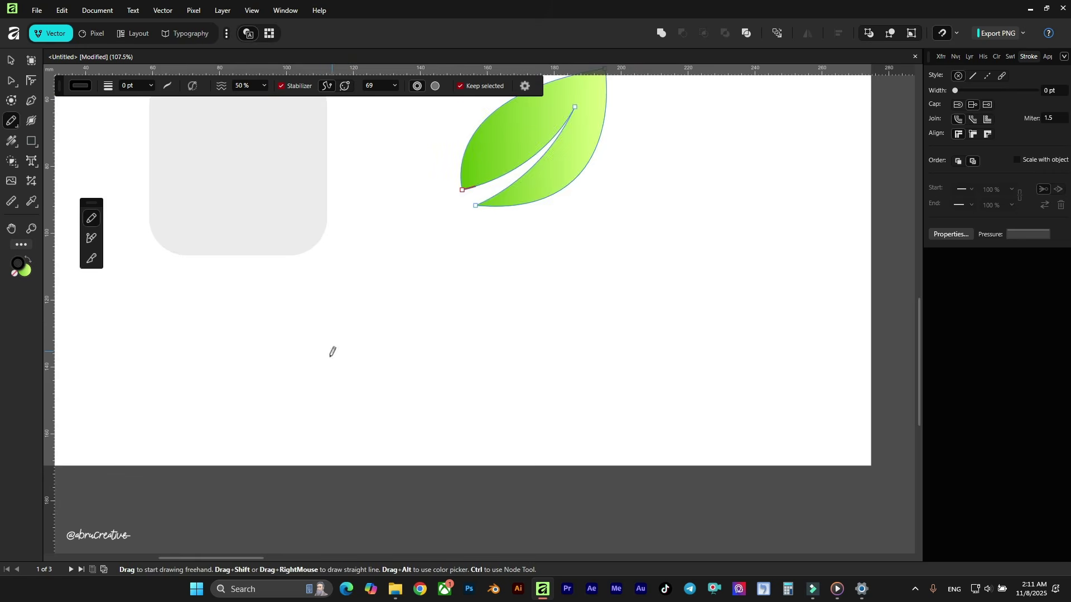
pyautogui.moveTo(324, 373)
pyautogui.mouseDown()
pyautogui.moveTo(375, 309)
pyautogui.moveTo(456, 294)
pyautogui.moveTo(543, 309)
pyautogui.moveTo(637, 355)
pyautogui.moveTo(680, 357)
pyautogui.moveTo(728, 343)
pyautogui.moveTo(774, 300)
pyautogui.moveTo(794, 241)
pyautogui.mouseUp()
pyautogui.scroll(-6, 412, 340)
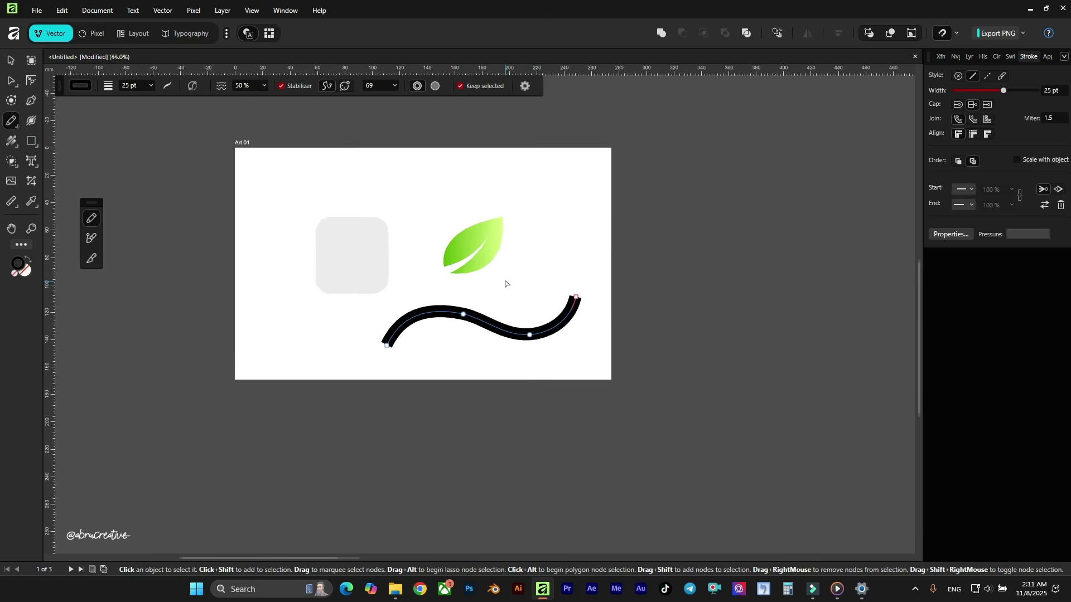
# Select the rounded square and leaf together with the Move tool and shift them toward the artboard's upper-left area
pyautogui.scroll(2, 530, 276)
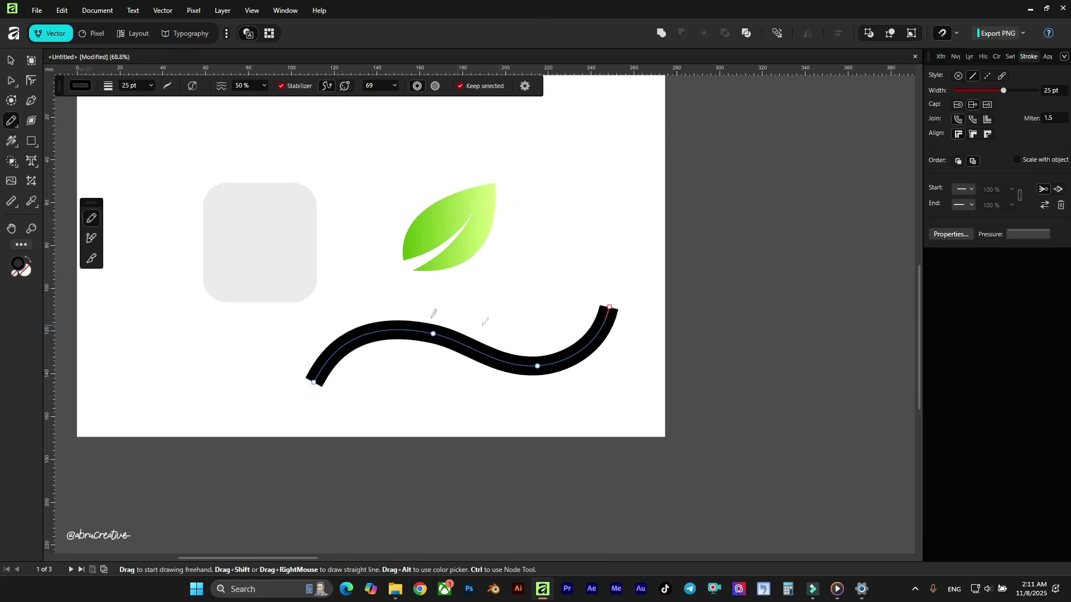
pyautogui.click(10, 61)
pyautogui.moveTo(192, 162); pyautogui.dragTo(383, 133)
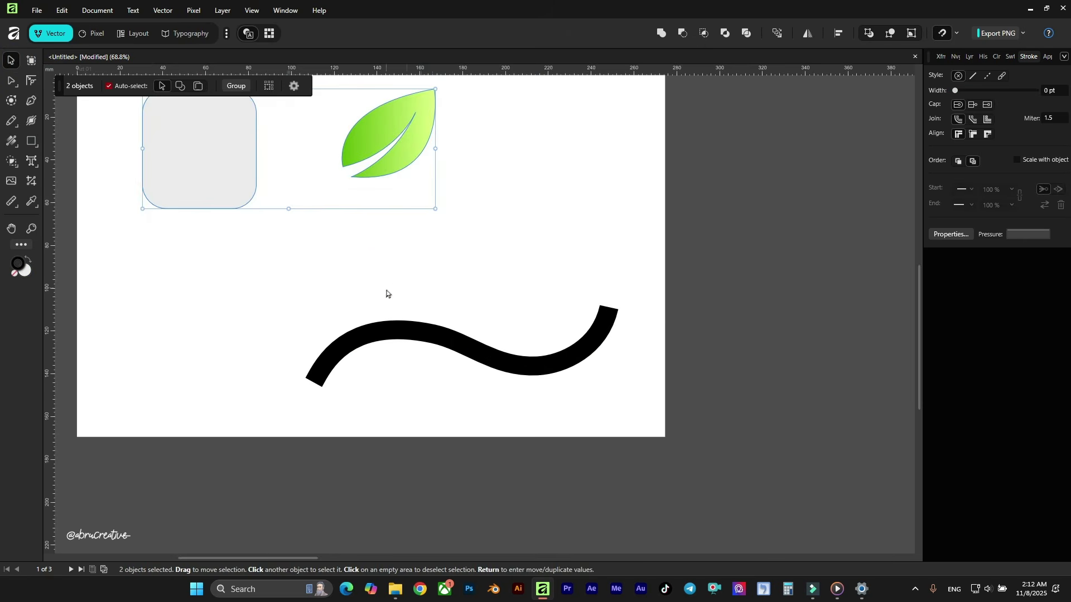
# Select the black wavy stroke, shift it up and left, and delete it
pyautogui.click(488, 353)
pyautogui.moveTo(488, 353); pyautogui.dragTo(314, 290)
pyautogui.scroll(1, 314, 290)
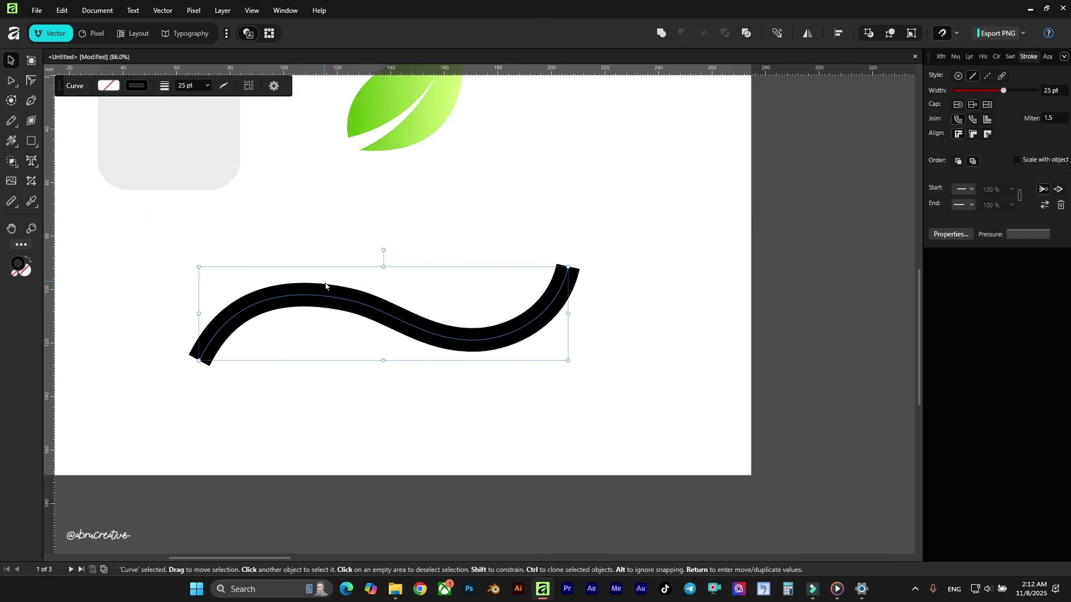
pyautogui.press('Delete')
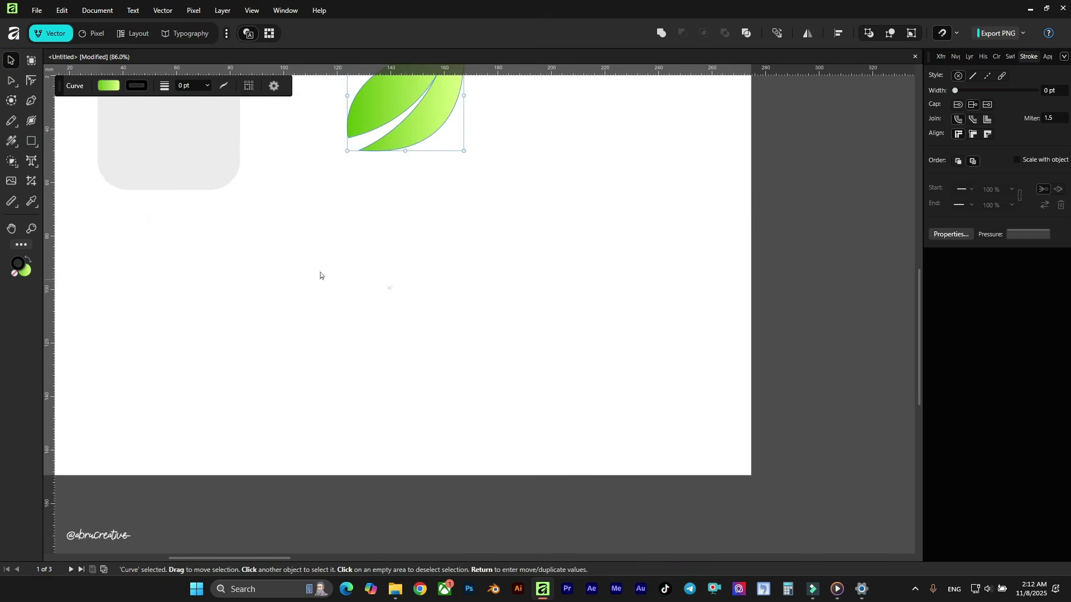
# Draw a long S-shaped curve with a curled end below the shapes, using the Pencil Tool with the Stabilizer at 54
pyautogui.click(10, 121)
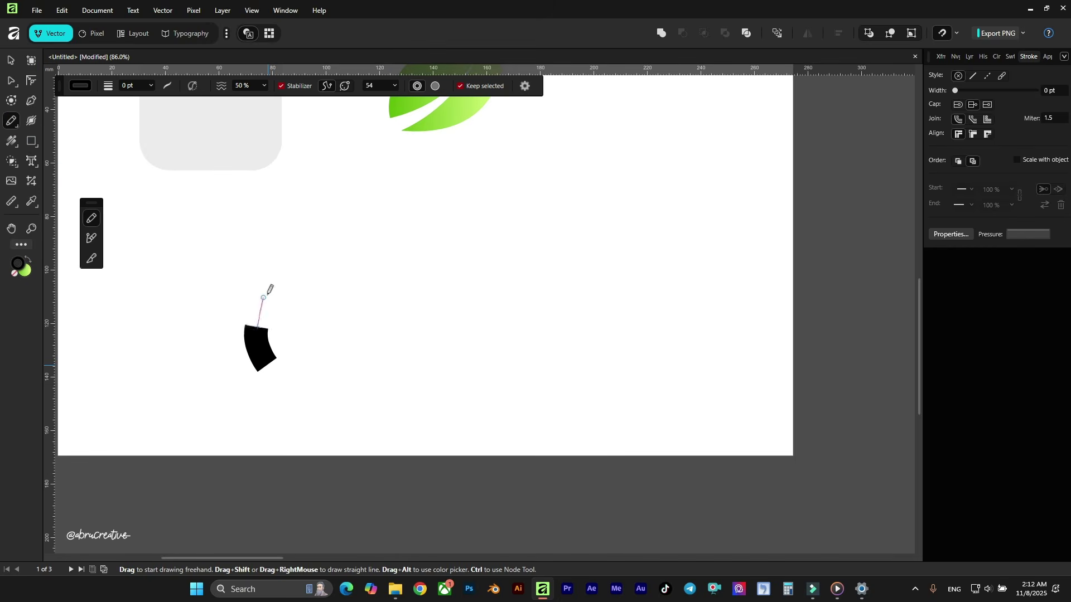
pyautogui.moveTo(361, 294); pyautogui.dragTo(412, 332)
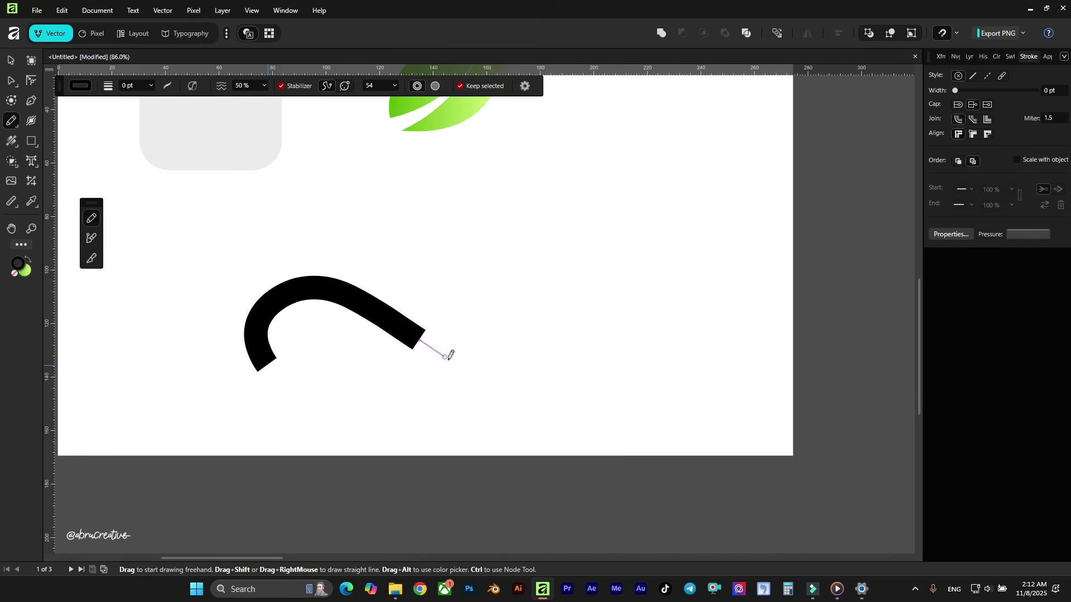
pyautogui.moveTo(638, 410)
pyautogui.mouseDown()
pyautogui.moveTo(653, 390)
pyautogui.moveTo(652, 329)
pyautogui.moveTo(634, 310)
pyautogui.moveTo(578, 300)
pyautogui.mouseUp()
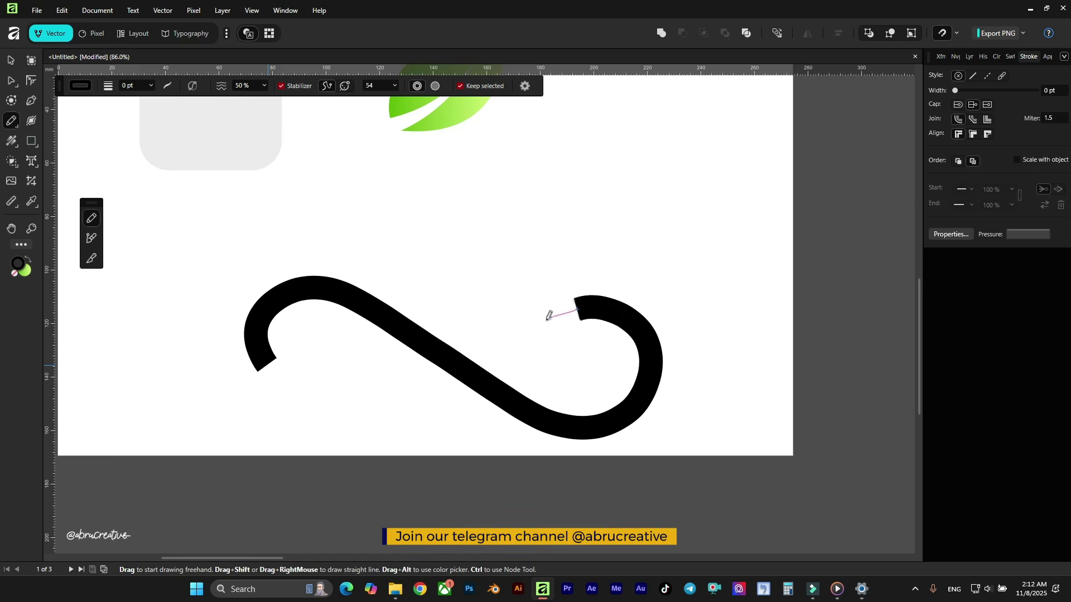
pyautogui.moveTo(534, 344); pyautogui.dragTo(542, 352)
pyautogui.scroll(2, 495, 278)
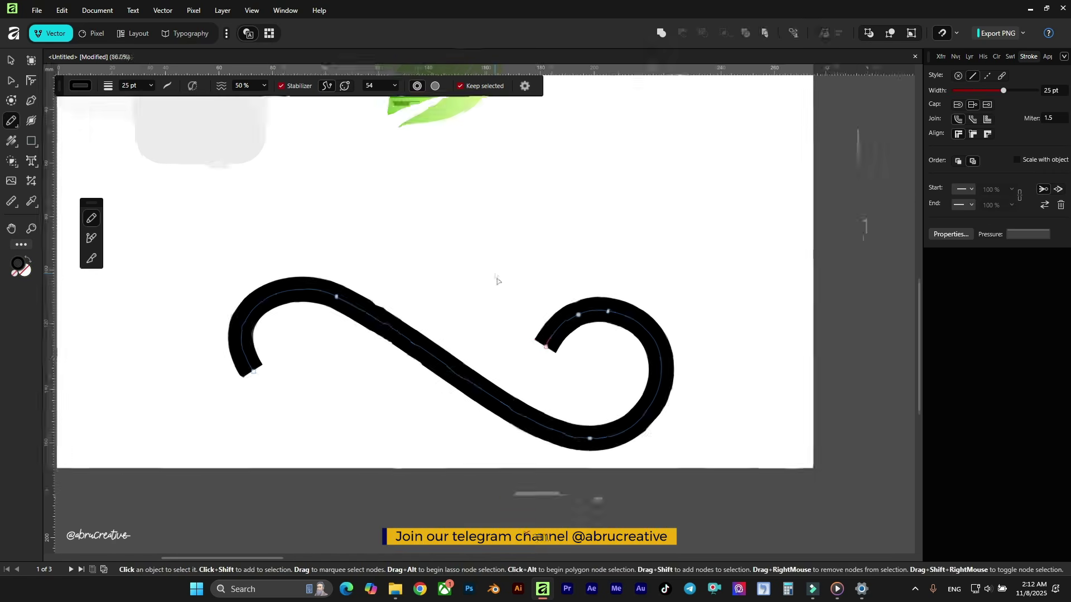
# Select the S-shaped curve with the Move tool and shift it up and right on the artboard
pyautogui.click(10, 61)
pyautogui.click(429, 220)
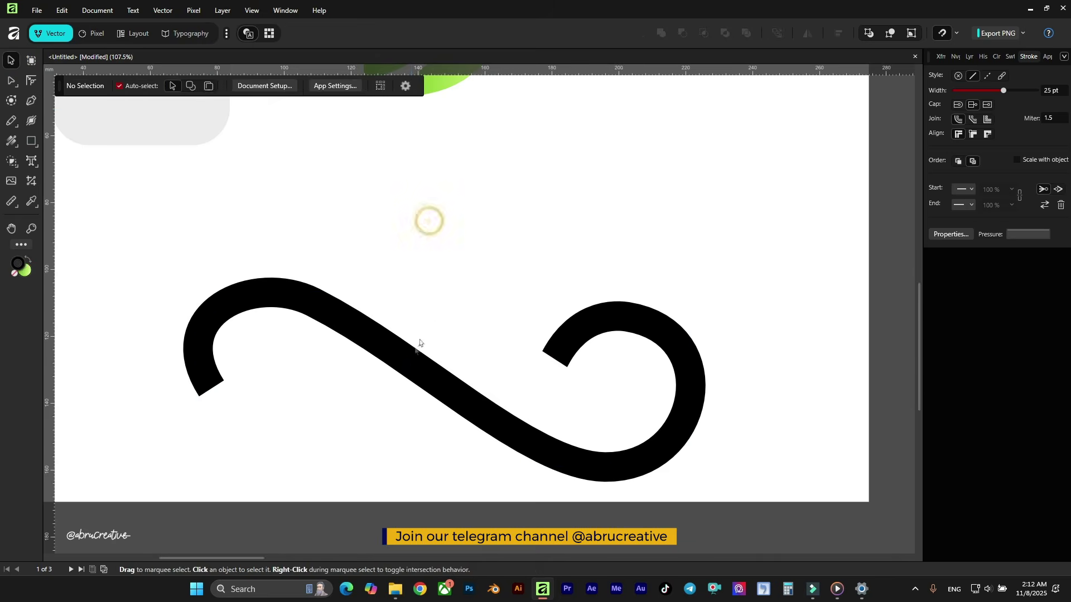
pyautogui.moveTo(411, 366); pyautogui.dragTo(462, 305)
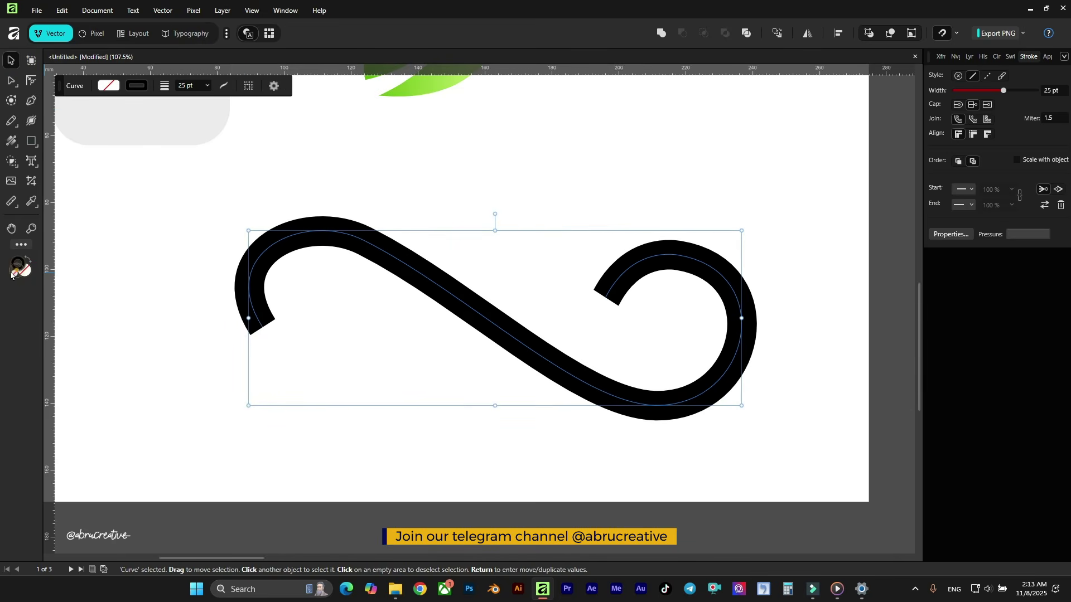
# Move the S-shaped curve off the artboard to the area below it, and undo the move
pyautogui.moveTo(175, 222); pyautogui.dragTo(365, 299)
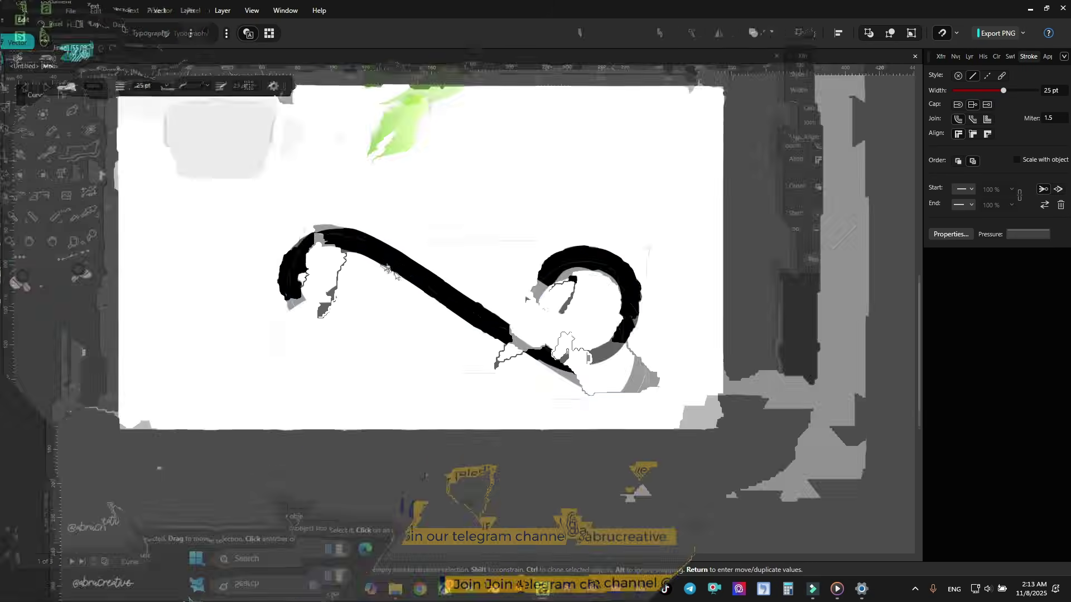
pyautogui.moveTo(426, 283); pyautogui.dragTo(412, 467)
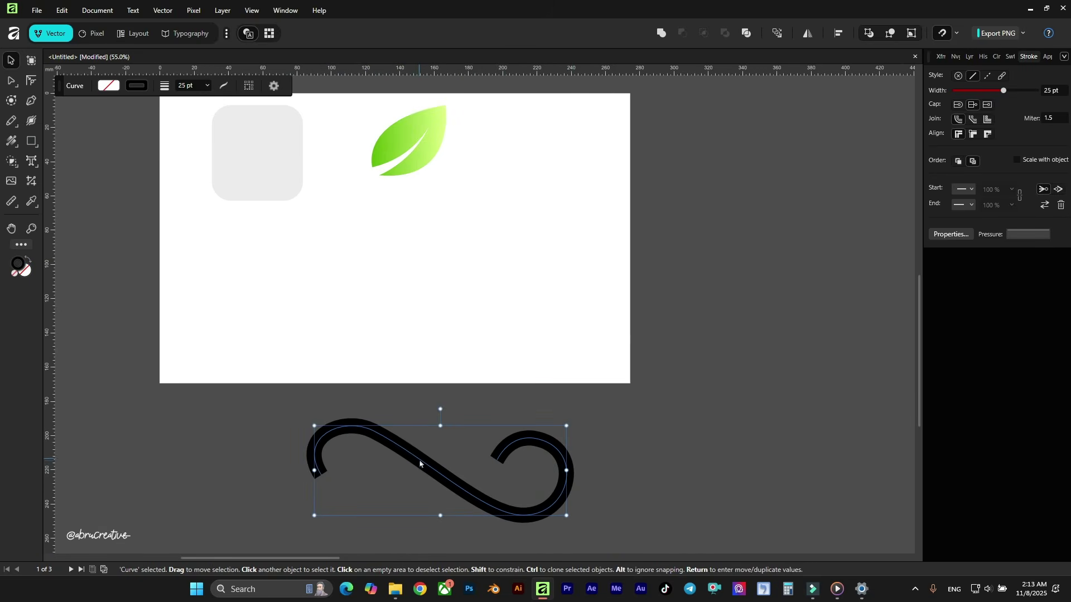
pyautogui.hotkey('ctrl', 'z')
# Activate the Stroke Width tool and taper the S-shaped curve's left end to a thin tip
pyautogui.scroll(3, 406, 252)
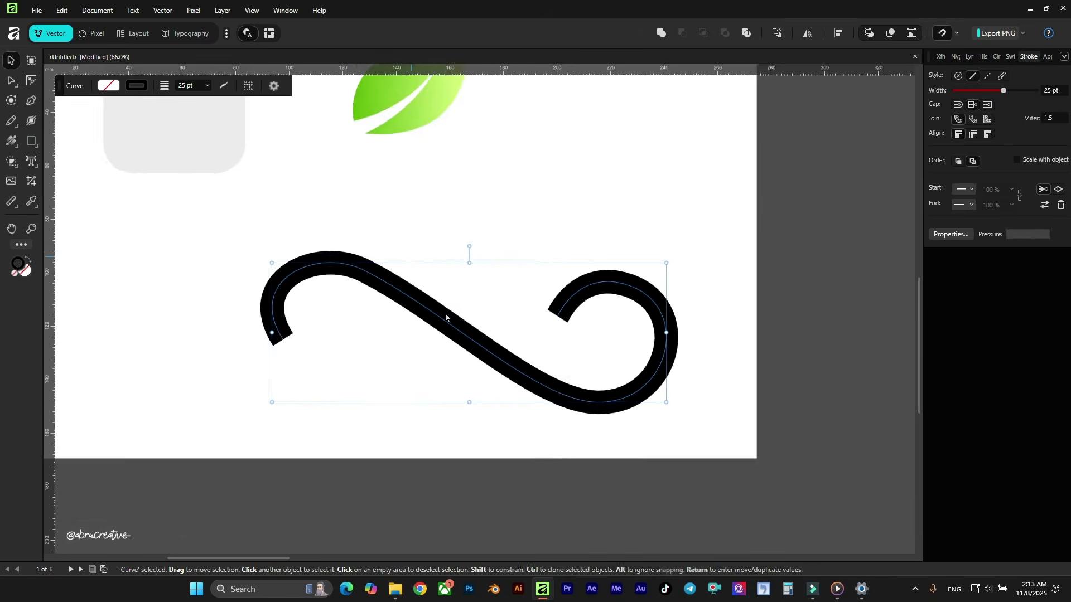
pyautogui.scroll(1, 446, 318)
pyautogui.scroll(1, 393, 310)
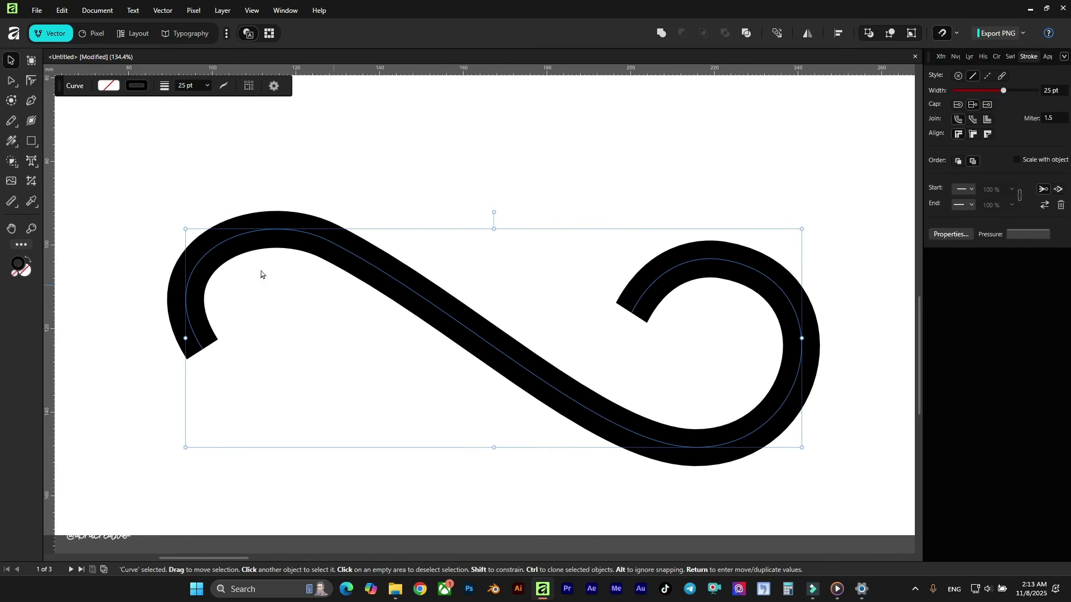
pyautogui.rightClick(32, 120)
pyautogui.click(32, 122)
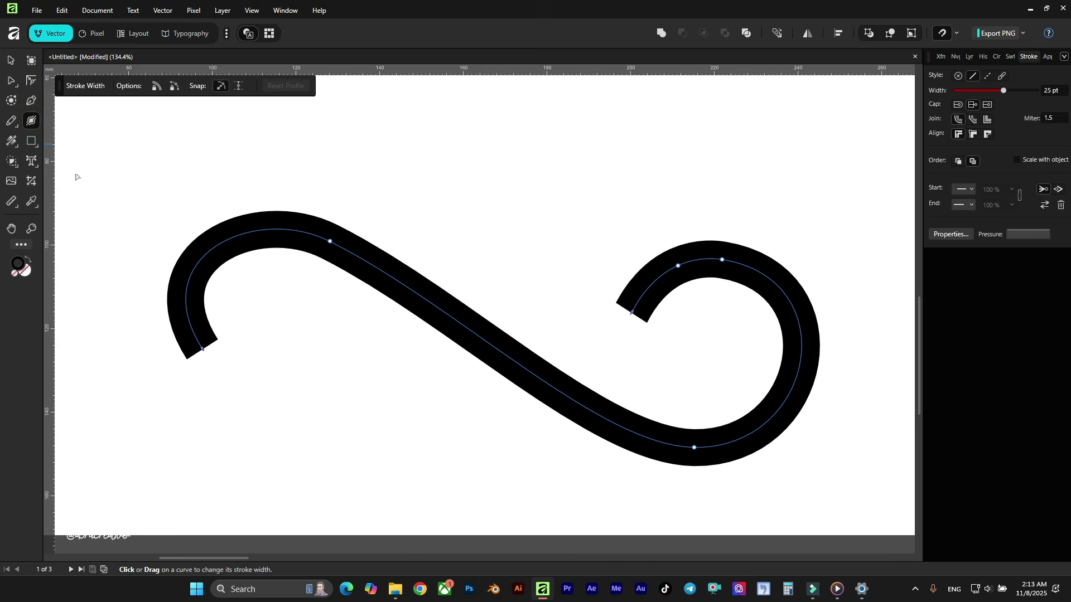
pyautogui.scroll(1, 204, 364)
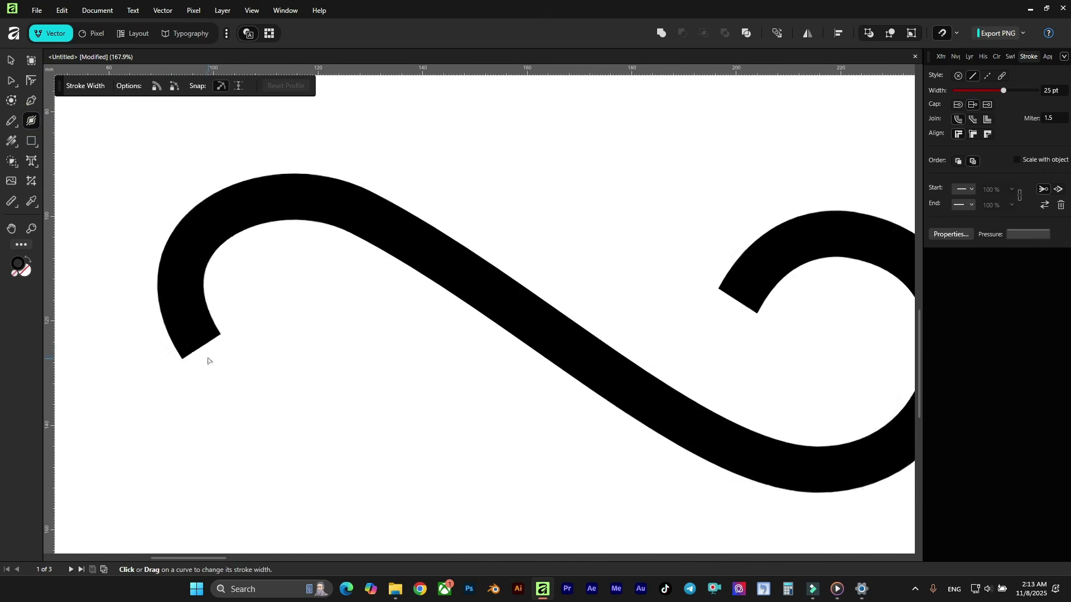
pyautogui.moveTo(202, 349); pyautogui.dragTo(204, 349)
# Add a width point on the curve's left bend and widen the stroke there
pyautogui.scroll(4, 187, 263)
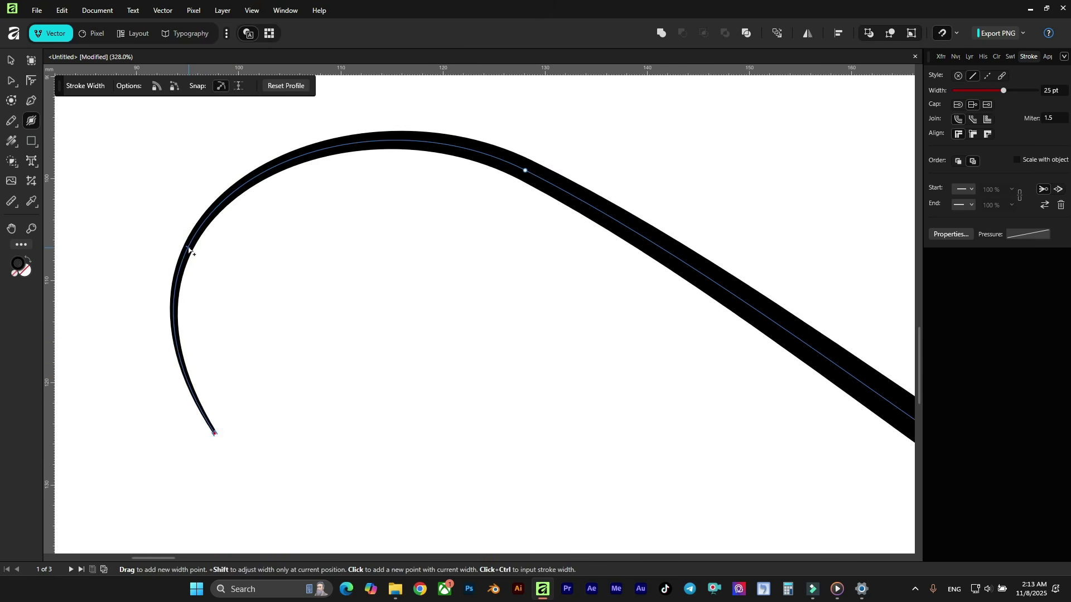
pyautogui.moveTo(199, 254); pyautogui.dragTo(210, 254)
# Try a narrower width point between the left bend and the tip, and undo it
pyautogui.scroll(3, 184, 329)
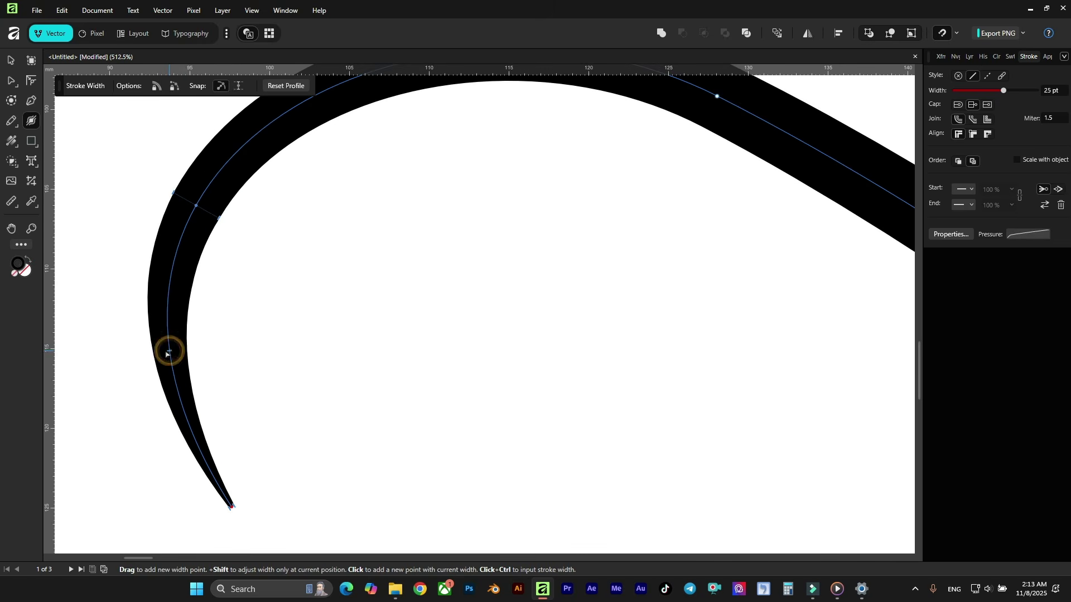
pyautogui.moveTo(167, 354); pyautogui.dragTo(165, 353)
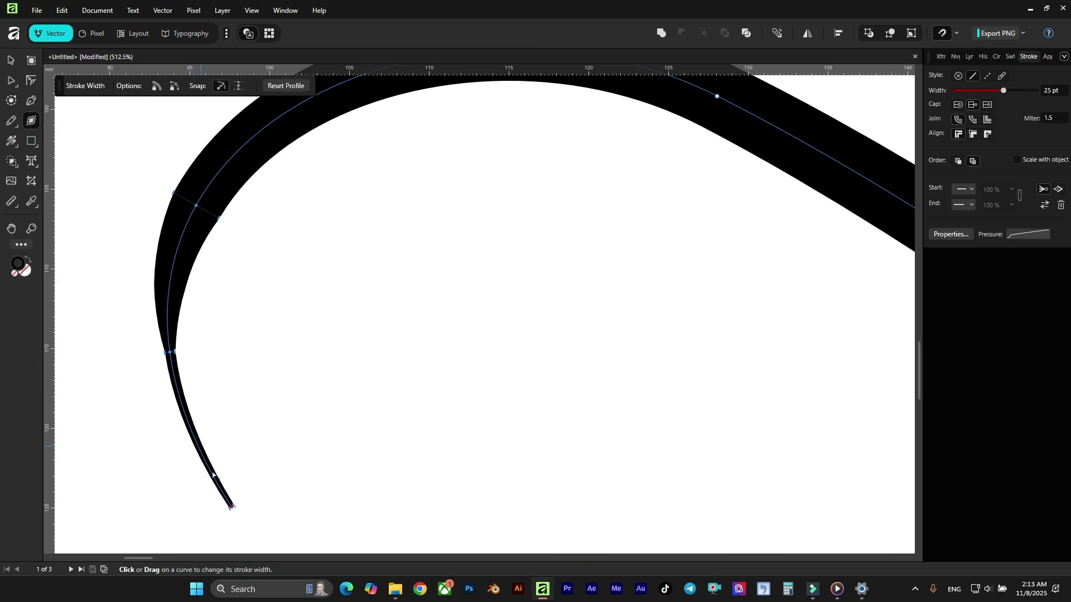
pyautogui.scroll(1, 179, 371)
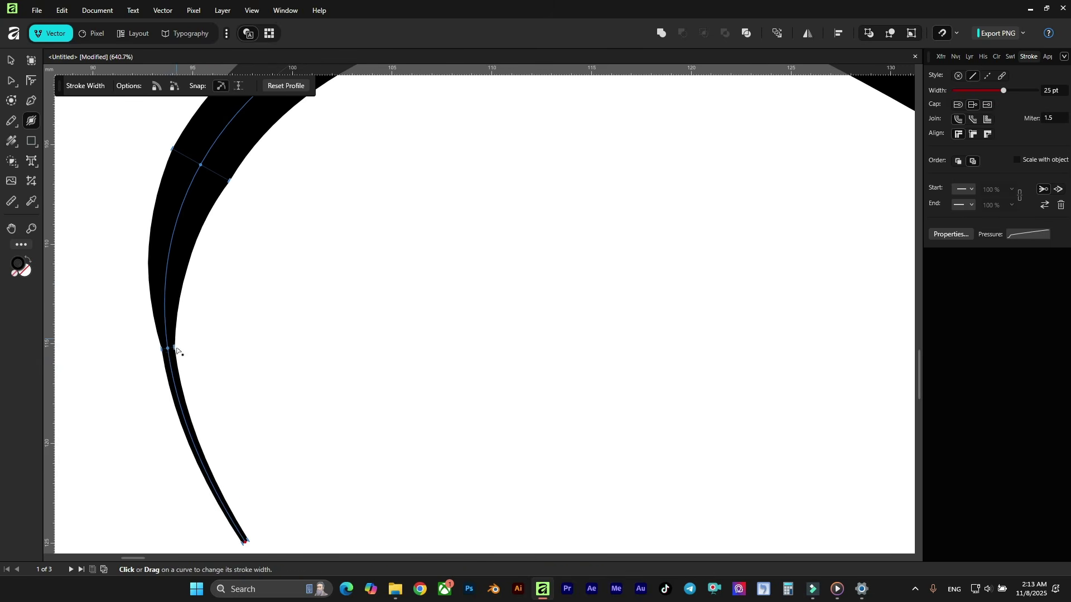
pyautogui.hotkey('ctrl', 'z')
# Place a narrow width point on the left bend and slide the wider point further along the curve's arch
pyautogui.scroll(-1, 175, 300)
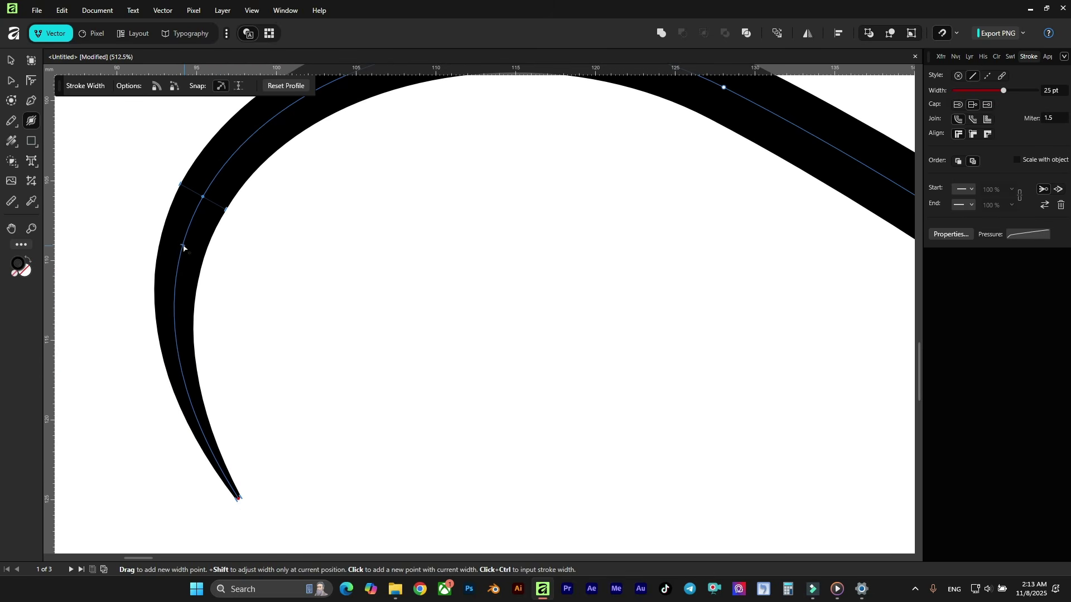
pyautogui.moveTo(184, 264)
pyautogui.mouseDown()
pyautogui.moveTo(179, 248)
pyautogui.moveTo(211, 239)
pyautogui.moveTo(253, 190)
pyautogui.moveTo(335, 158)
pyautogui.mouseUp()
pyautogui.scroll(1, 212, 197)
pyautogui.scroll(-3, 189, 232)
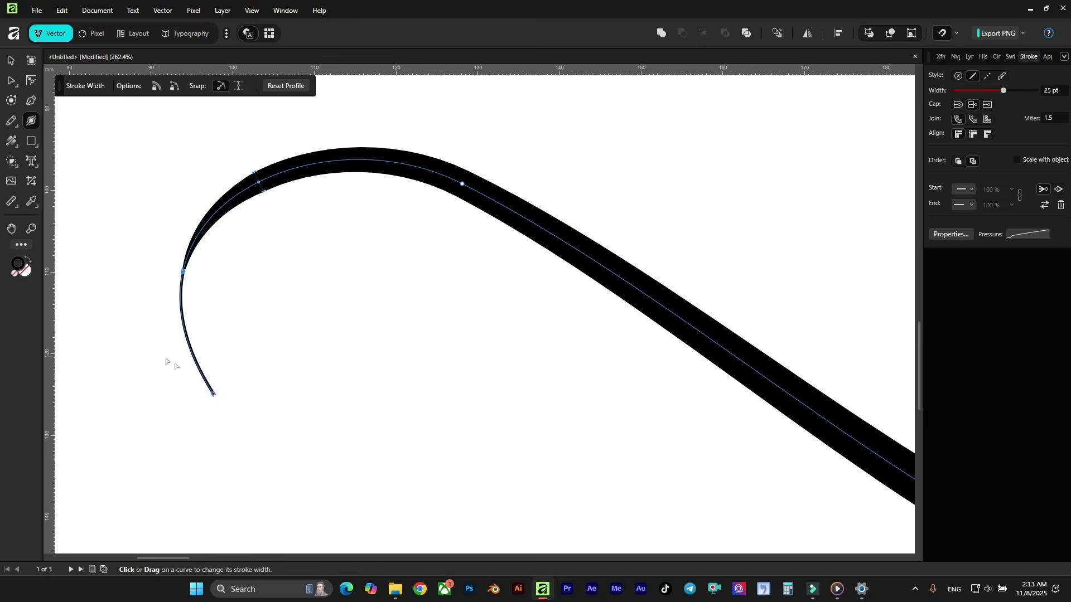
# Reduce the stroke width at the curve's left tip to a hairline
pyautogui.scroll(4, 167, 363)
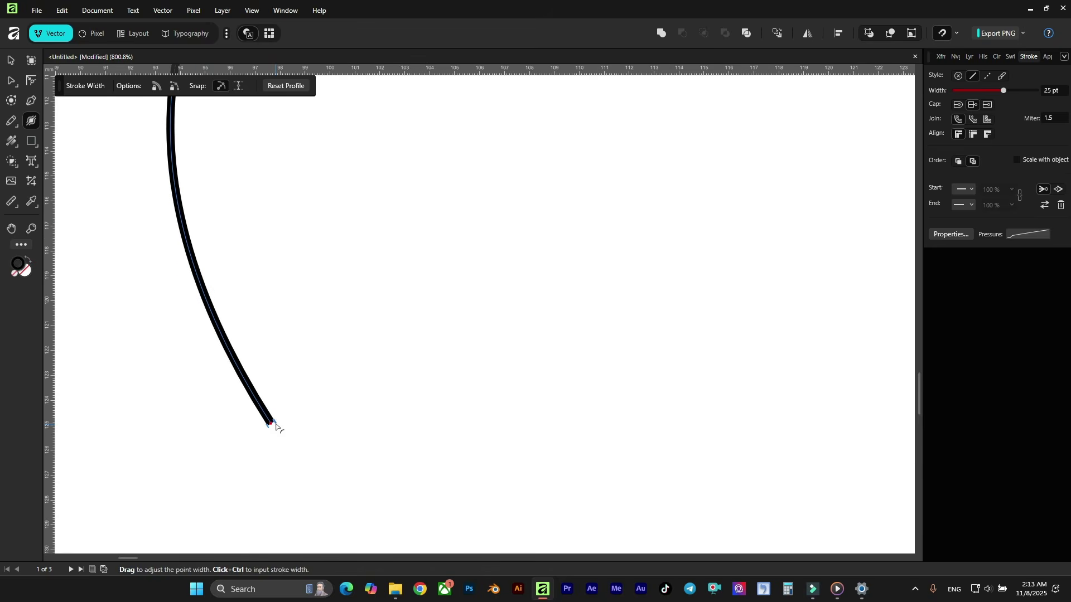
pyautogui.moveTo(273, 427); pyautogui.dragTo(270, 430)
# Slide the narrow width point further up the left bend to lengthen the taper, and deselect the curve
pyautogui.scroll(-4, 270, 431)
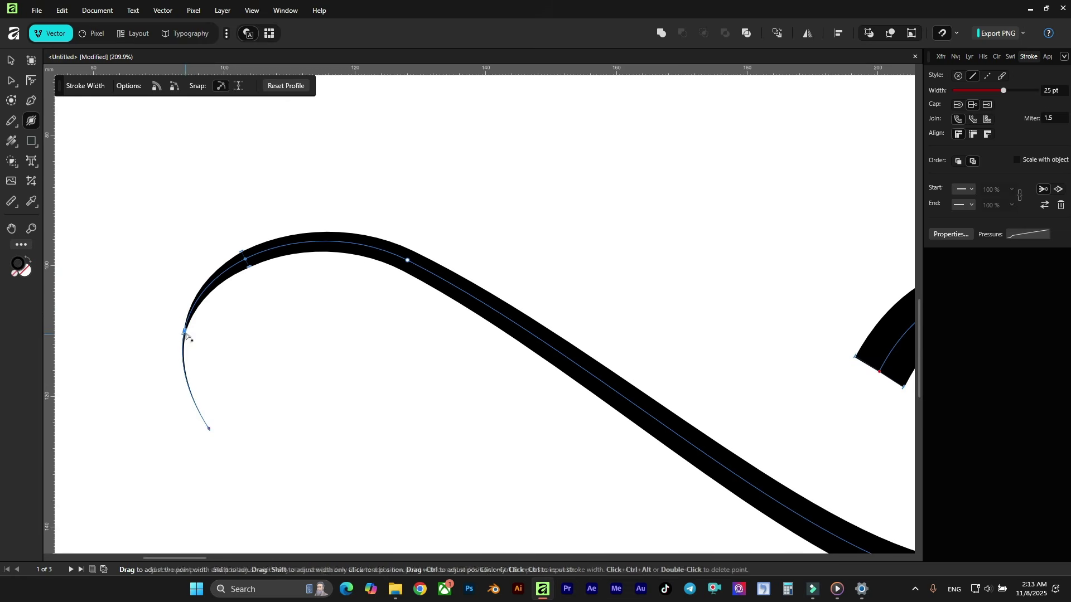
pyautogui.moveTo(185, 330); pyautogui.dragTo(192, 314)
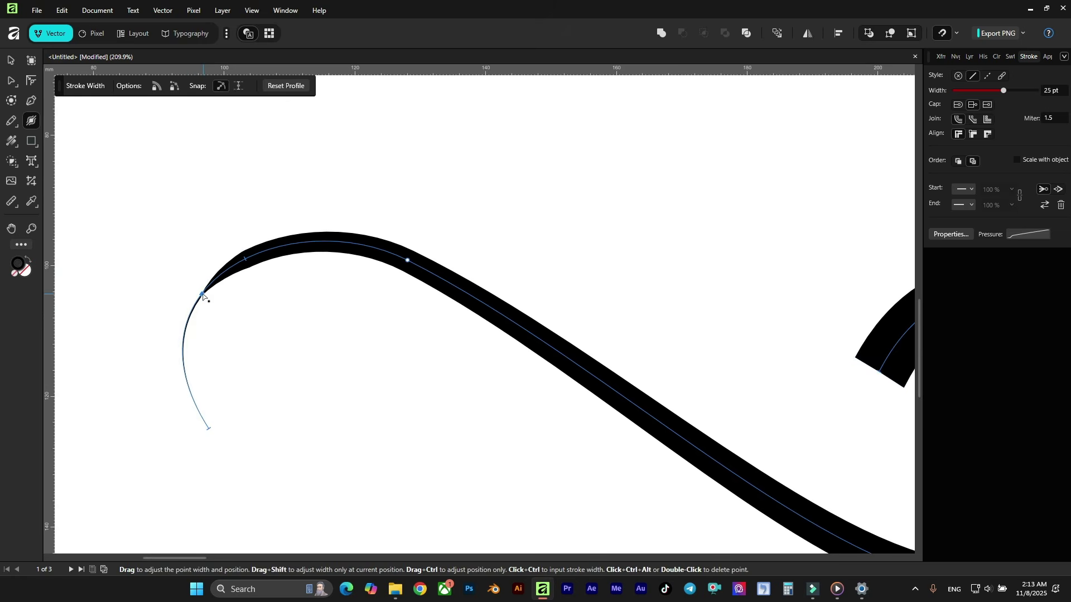
pyautogui.scroll(-3, 202, 295)
pyautogui.click(282, 405)
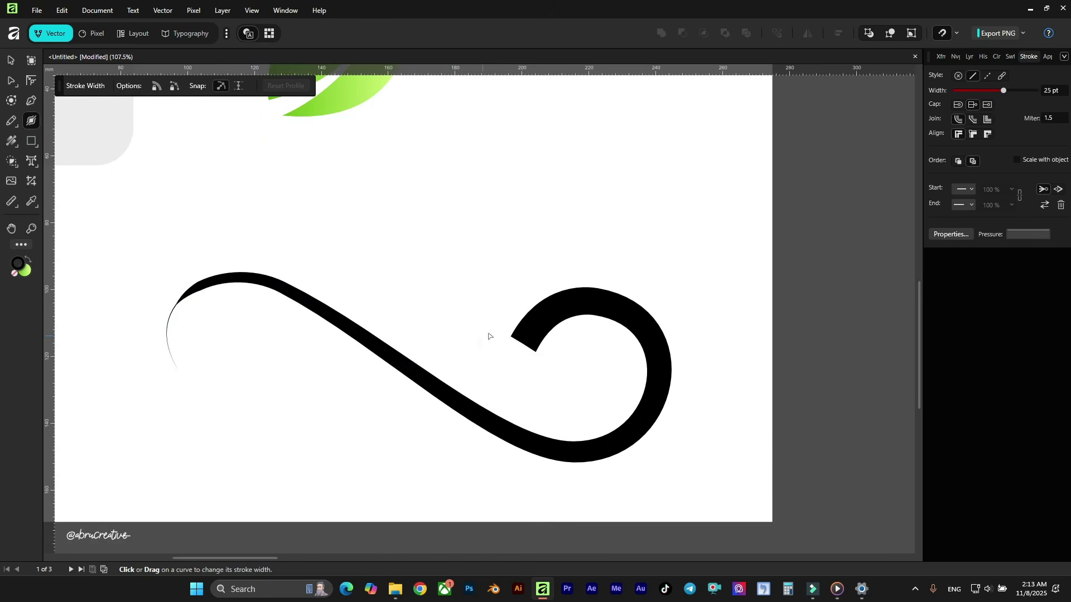
# Reduce the stroke width at the curve's right tip to a hairline
pyautogui.scroll(3, 488, 337)
pyautogui.click(491, 275)
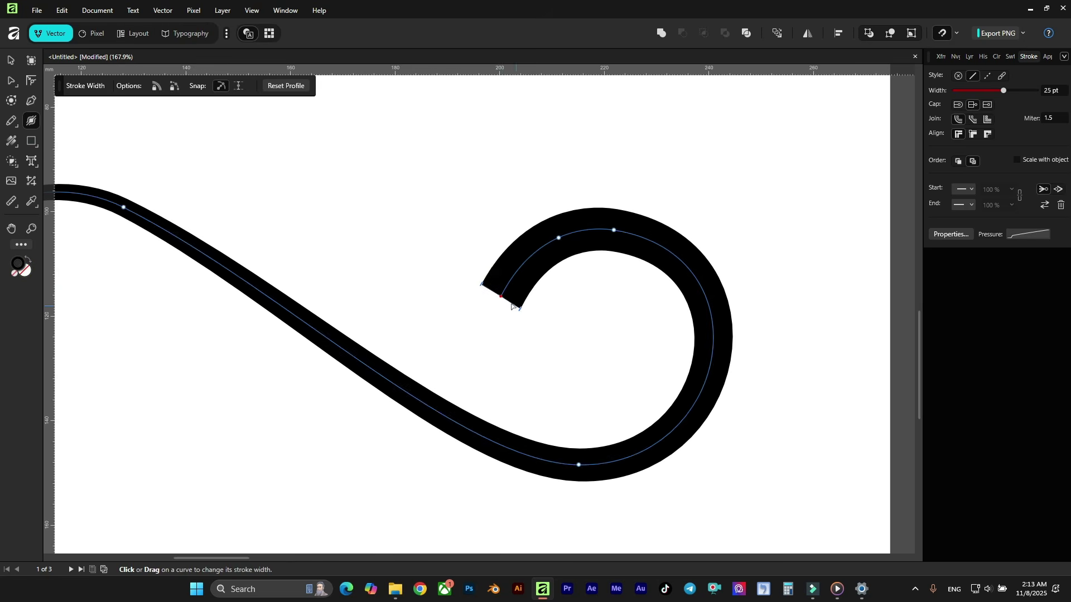
pyautogui.moveTo(518, 311); pyautogui.dragTo(500, 298)
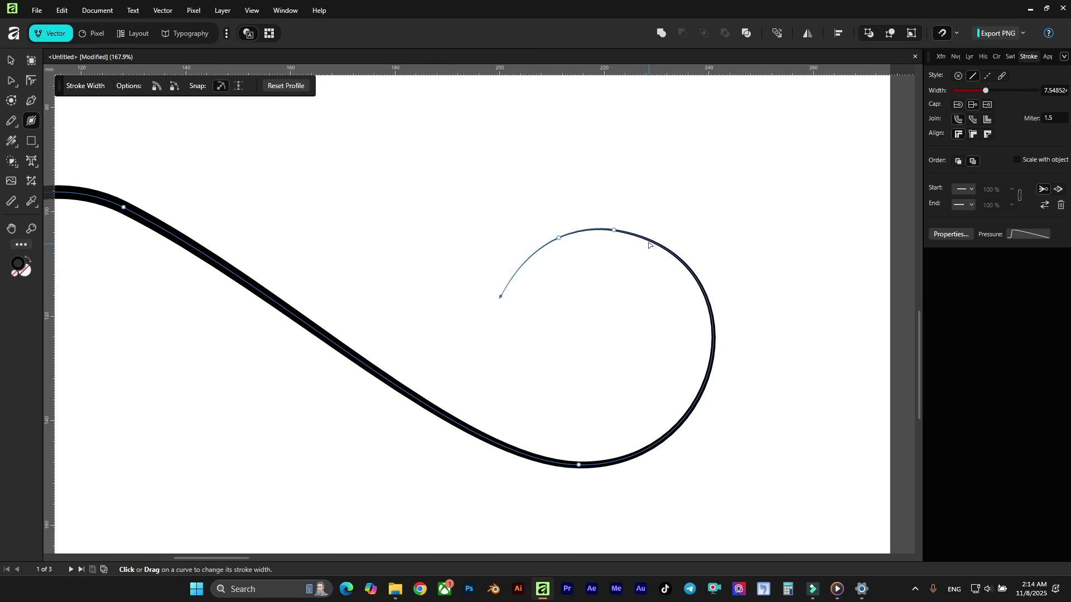
# Add a wide width point on the upper part of the curve's right loop and deselect the curve
pyautogui.moveTo(649, 240); pyautogui.dragTo(676, 225)
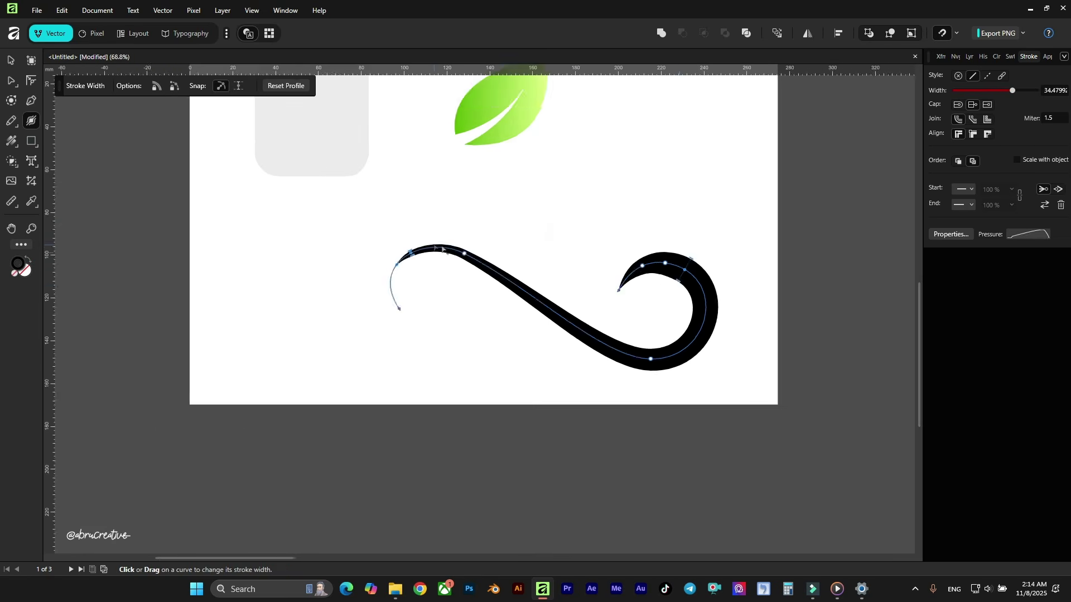
pyautogui.click(549, 216)
pyautogui.scroll(3, 528, 260)
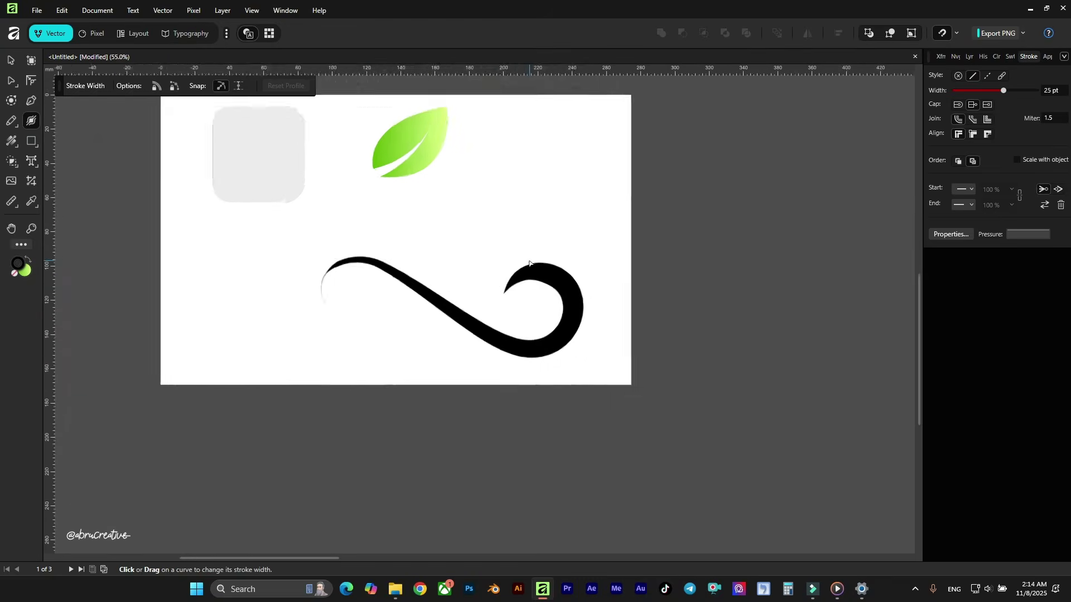
pyautogui.scroll(1, 369, 286)
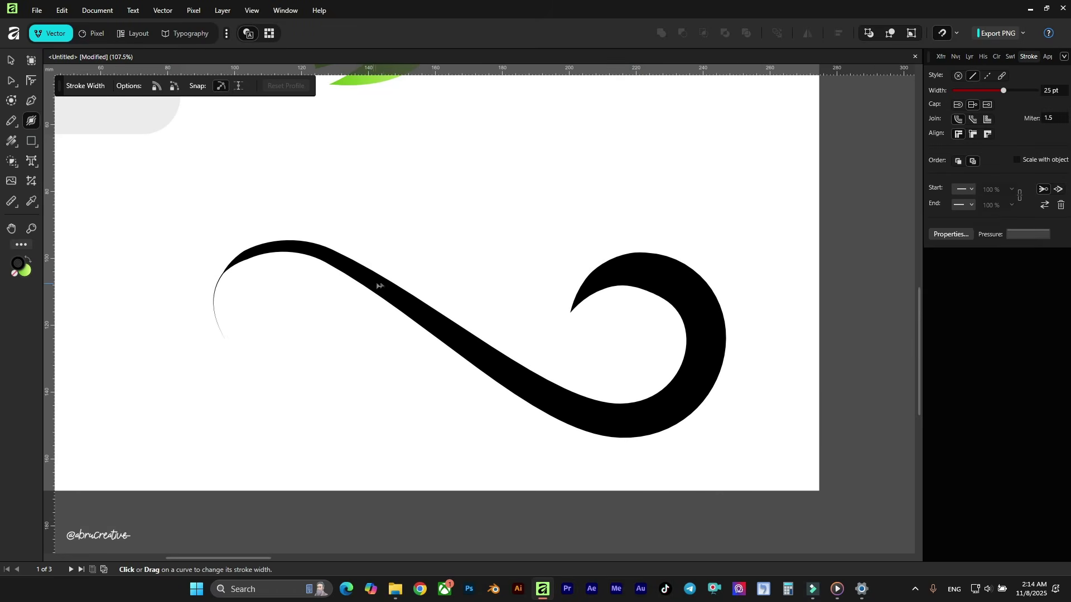
# Narrow the stroke to a hairline at a new width point between the right tip and the loop's widest part
pyautogui.scroll(2, 607, 279)
pyautogui.click(521, 266)
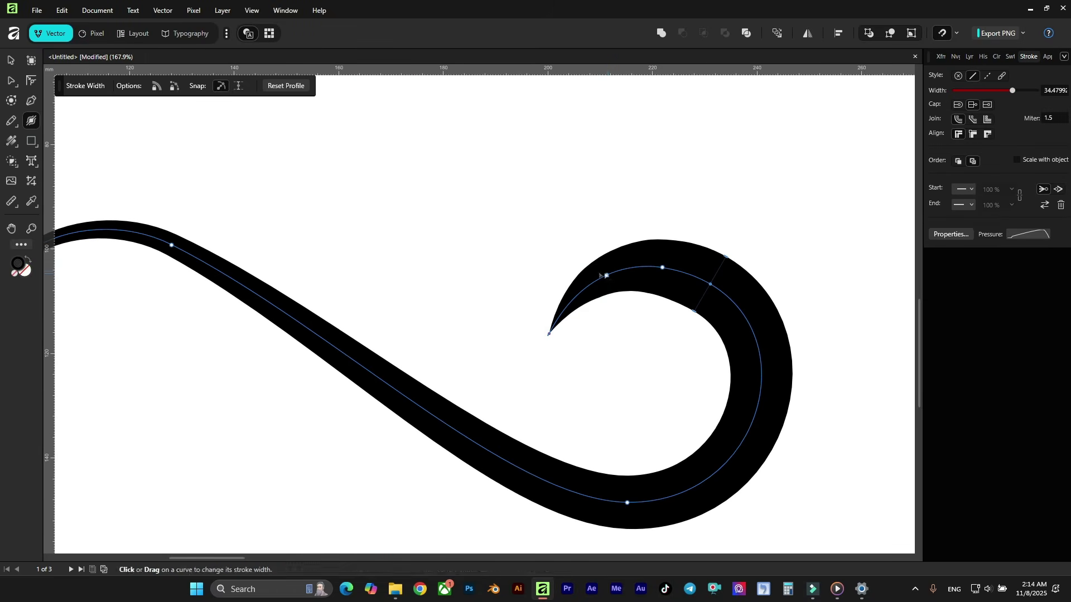
pyautogui.moveTo(607, 277); pyautogui.dragTo(608, 279)
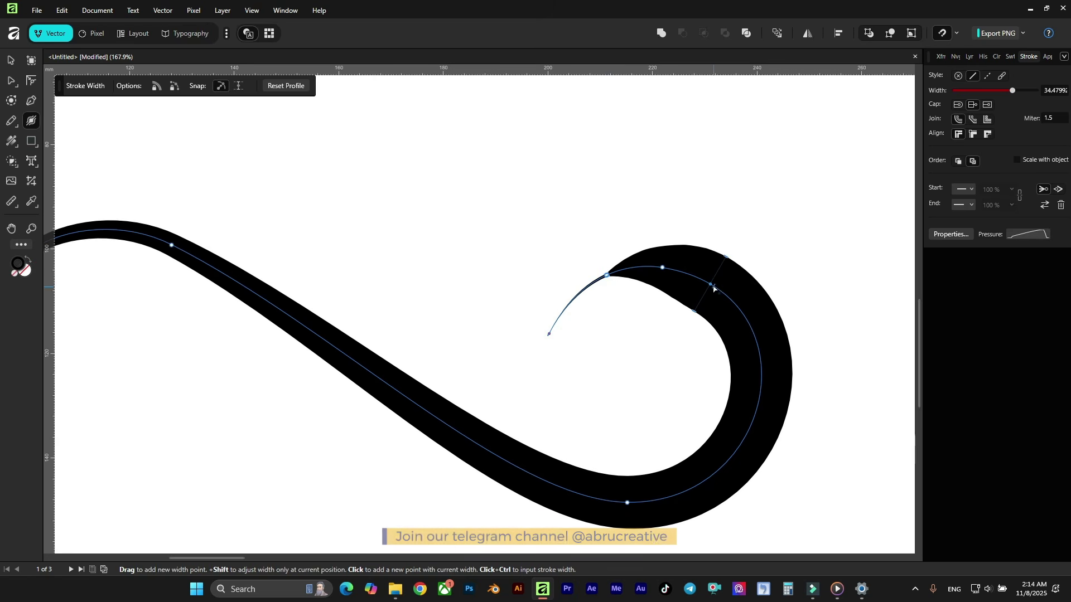
# Set the curve's overall stroke width to 20 pt and deselect it
pyautogui.click(12, 60)
pyautogui.moveTo(394, 335); pyautogui.dragTo(313, 218)
pyautogui.scroll(-11, 189, 85)
pyautogui.scroll(-3, 192, 89)
pyautogui.click(454, 189)
pyautogui.scroll(-3, 690, 235)
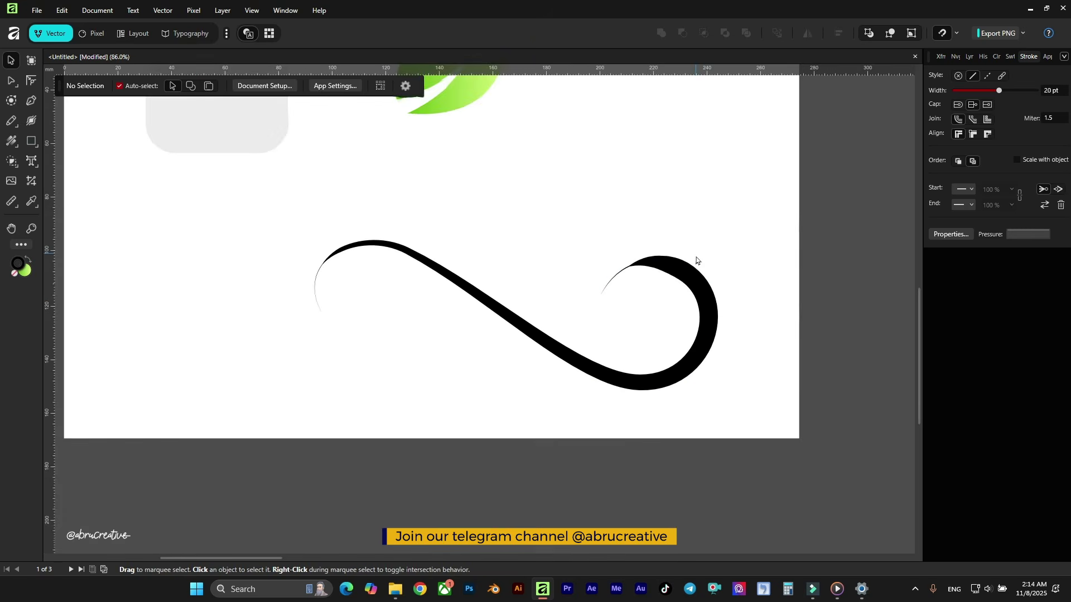
# Move the curve up and left, and duplicate it so two copies lie one above the other
pyautogui.scroll(3, 696, 261)
pyautogui.moveTo(698, 342); pyautogui.dragTo(638, 293)
pyautogui.click(547, 295)
# Cut the lower curve with the Knife tool where it crosses the upper curve's right loop
pyautogui.scroll(3, 629, 327)
pyautogui.click(623, 327)
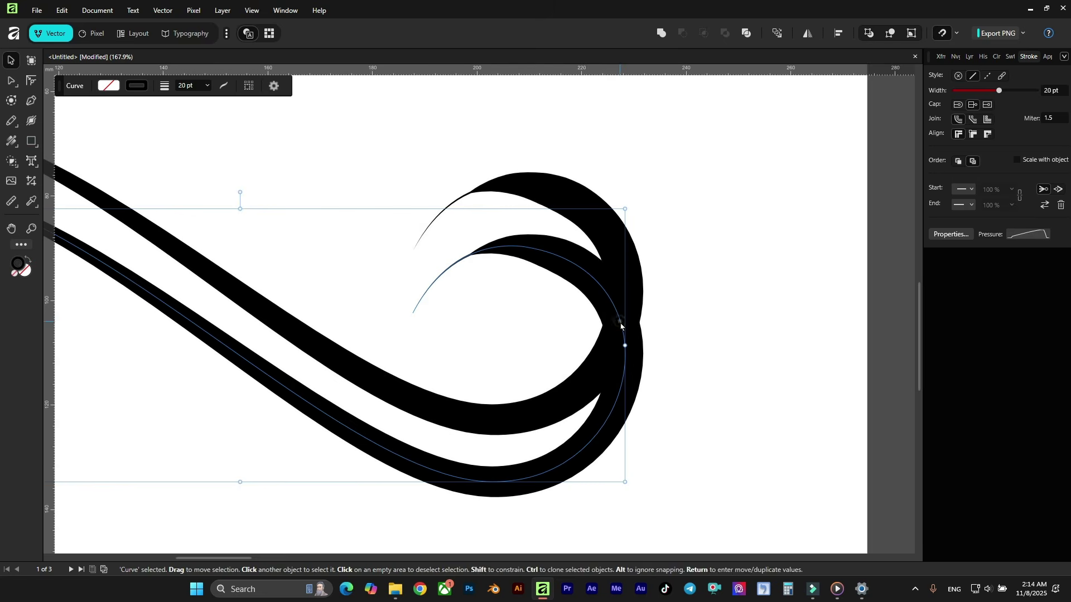
pyautogui.rightClick(31, 142)
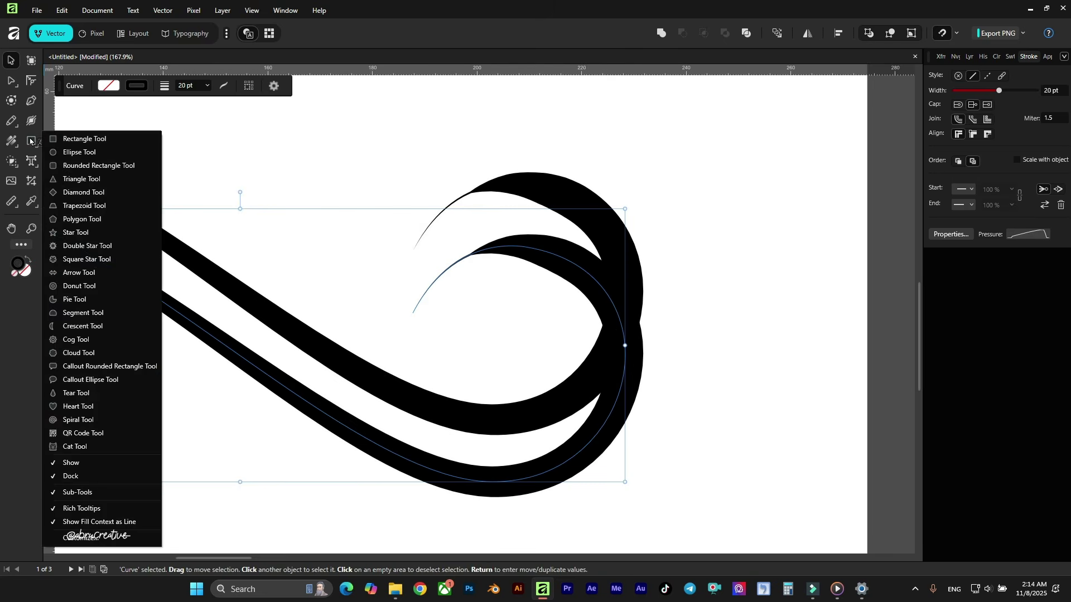
pyautogui.rightClick(30, 122)
pyautogui.rightClick(11, 140)
pyautogui.rightClick(13, 125)
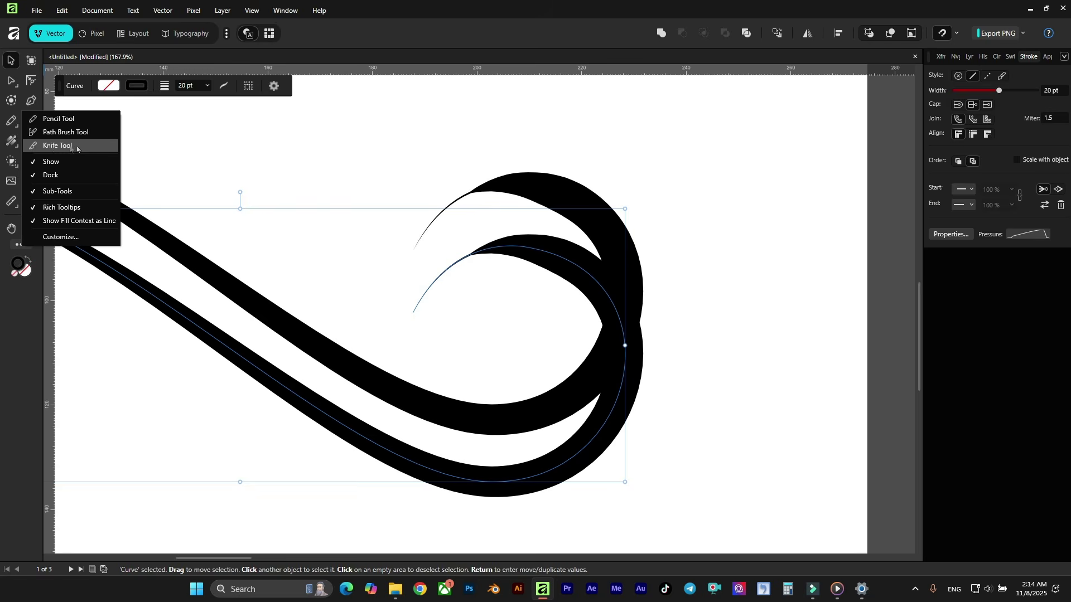
pyautogui.click(67, 146)
pyautogui.moveTo(623, 310); pyautogui.dragTo(608, 365)
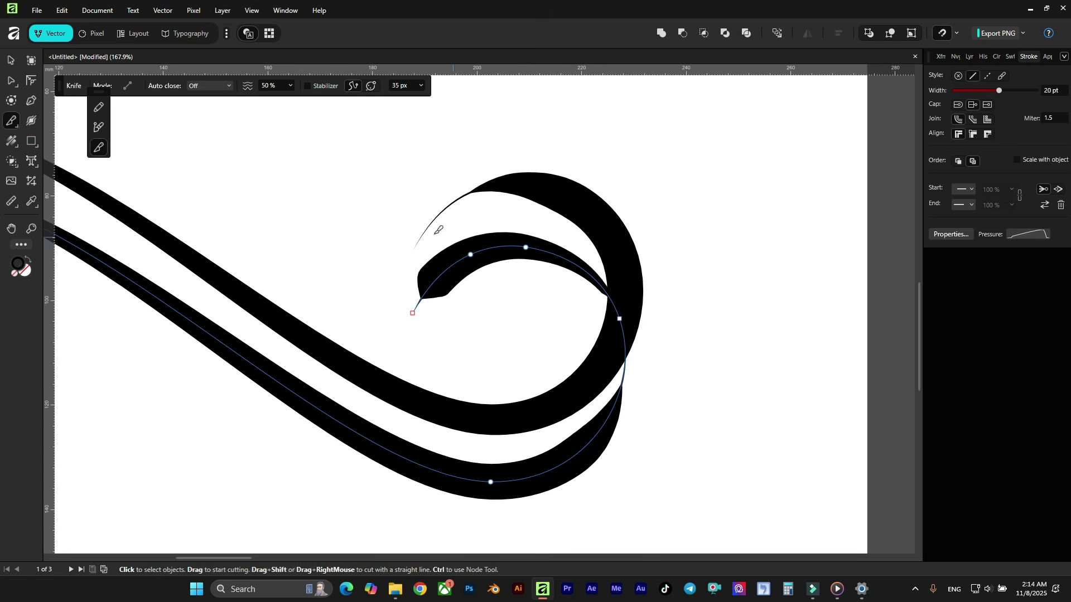
# Delete the cut-off end piece of the lower curve and deselect everything
pyautogui.click(8, 61)
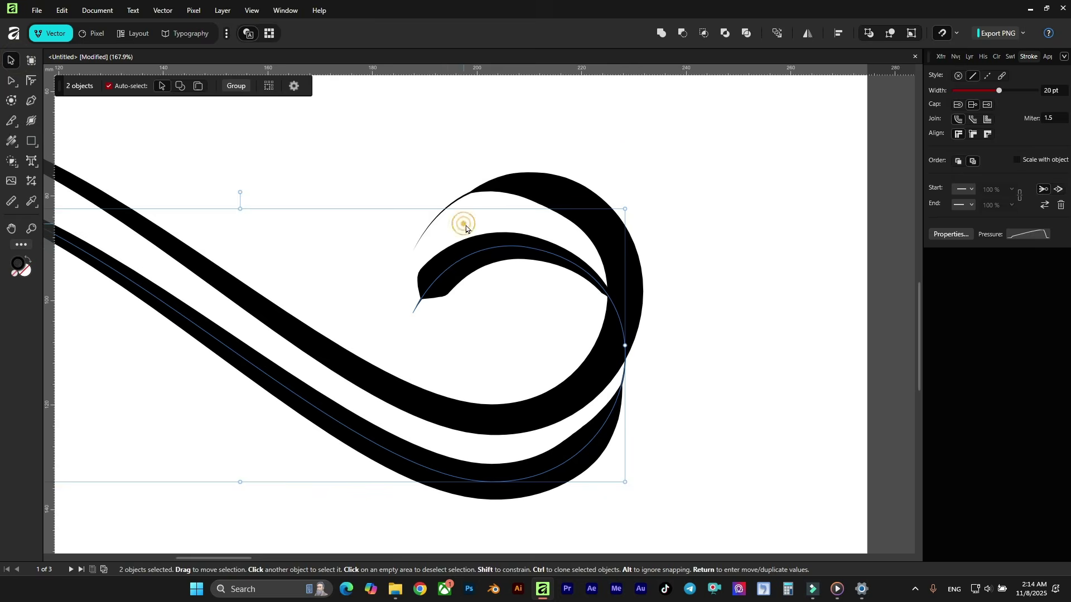
pyautogui.moveTo(466, 228); pyautogui.dragTo(531, 299)
pyautogui.hotkey('ctrl', 'z')
pyautogui.click(536, 254)
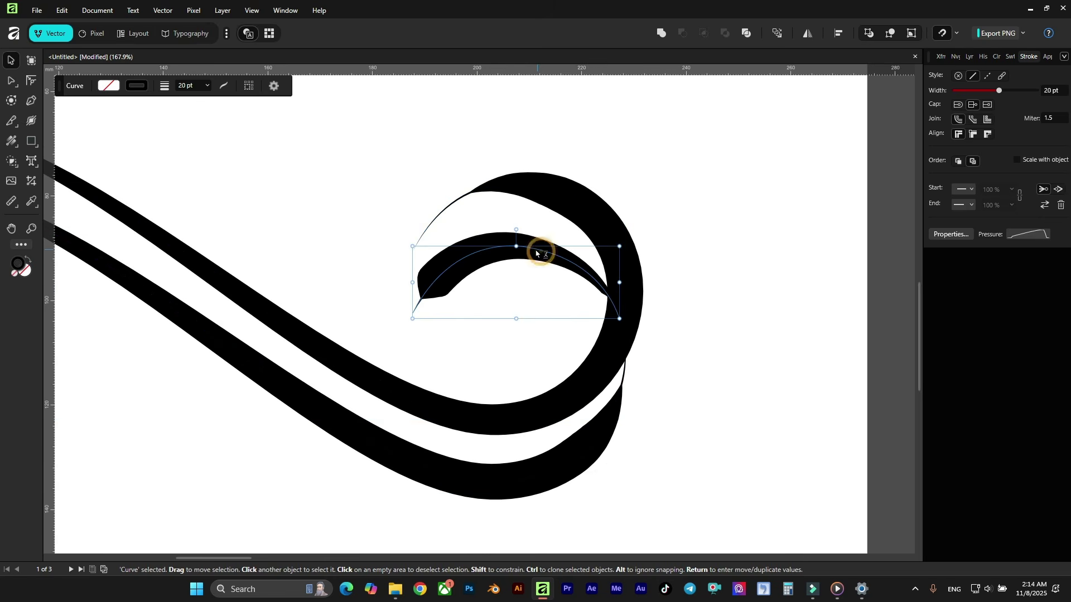
pyautogui.press('Delete')
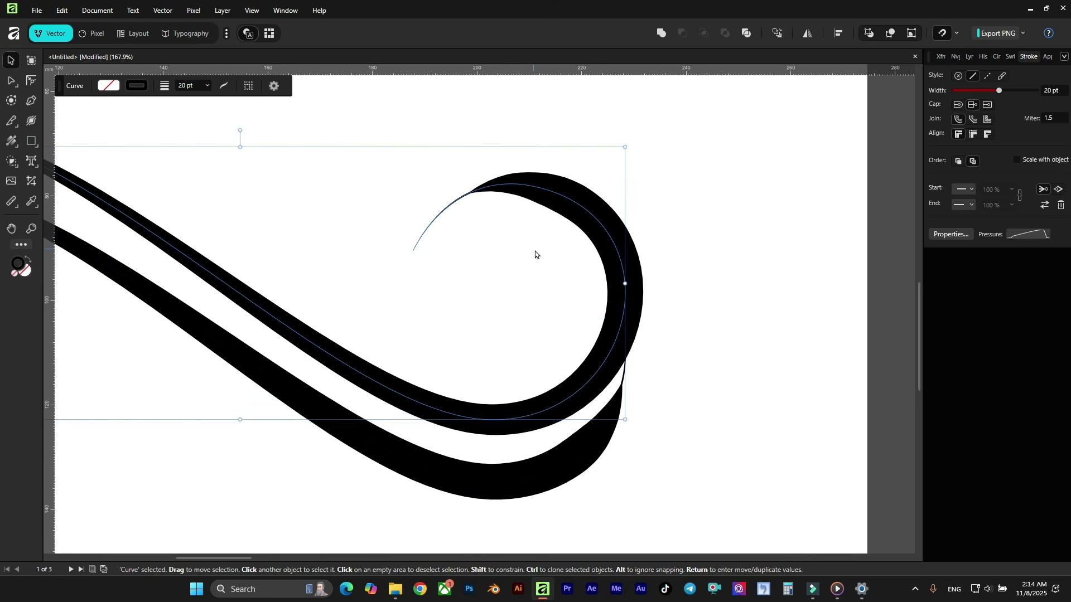
pyautogui.scroll(-3, 613, 313)
pyautogui.click(679, 292)
# Select both curves, try scaling them down, and undo the resize
pyautogui.scroll(-2, 679, 383)
pyautogui.moveTo(680, 417); pyautogui.dragTo(500, 278)
pyautogui.moveTo(636, 260); pyautogui.dragTo(372, 417)
pyautogui.scroll(1, 595, 311)
pyautogui.hotkey('ctrl', 'z')
pyautogui.hotkey('ctrl', 'z')
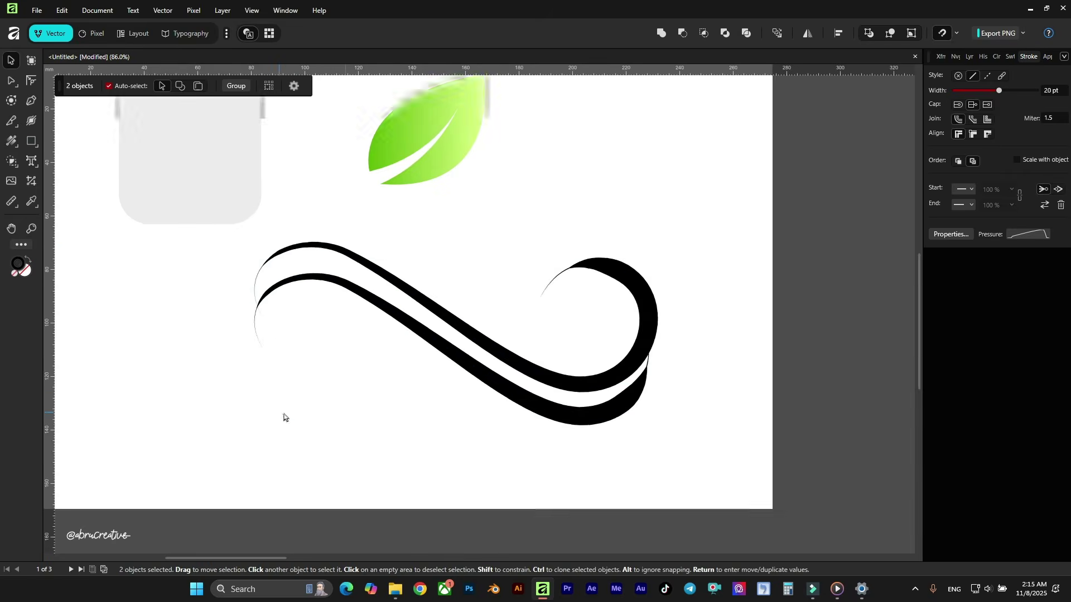
# Turn on Scale with object for the strokes of the two selected curves
pyautogui.scroll(1, 538, 339)
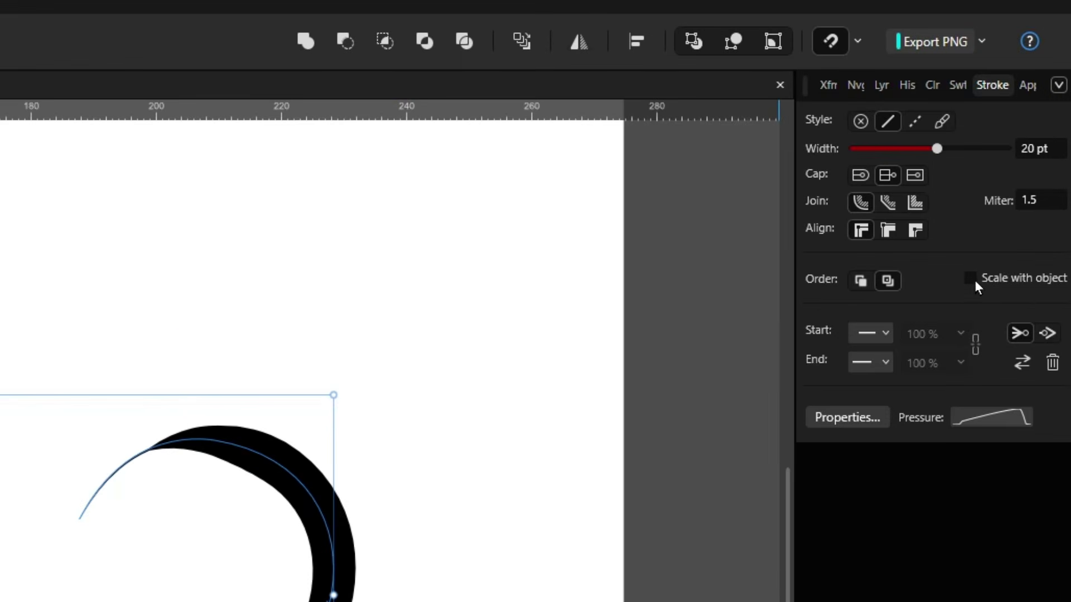
pyautogui.click(968, 278)
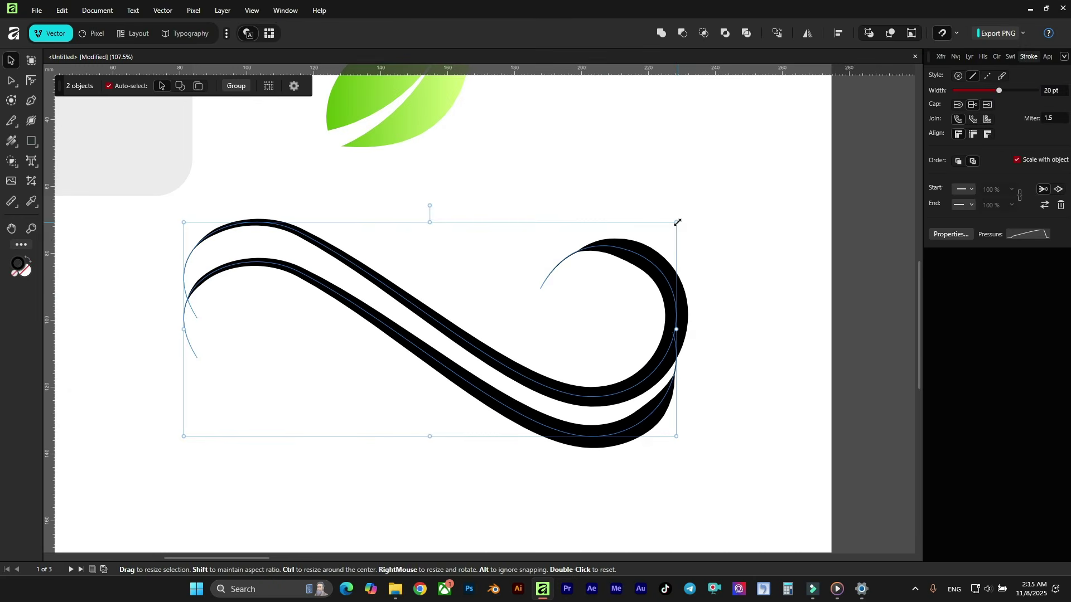
# Try scaling both curves down with their strokes scaling along, and undo it
pyautogui.moveTo(677, 222)
pyautogui.mouseDown()
pyautogui.moveTo(407, 336)
pyautogui.moveTo(338, 385)
pyautogui.moveTo(368, 363)
pyautogui.mouseUp()
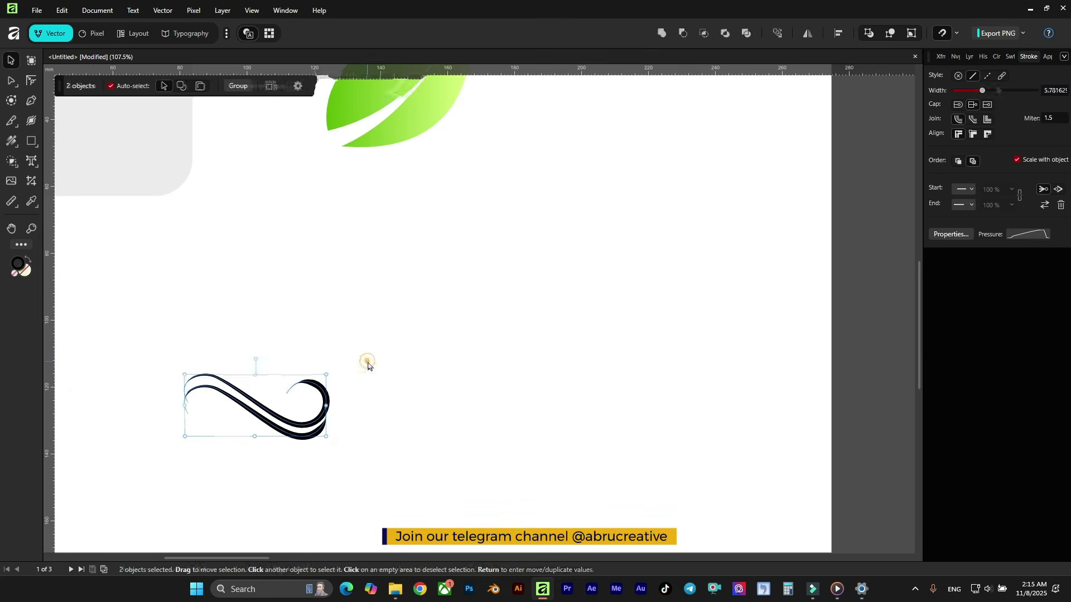
pyautogui.click(367, 363)
pyautogui.scroll(-1, 378, 325)
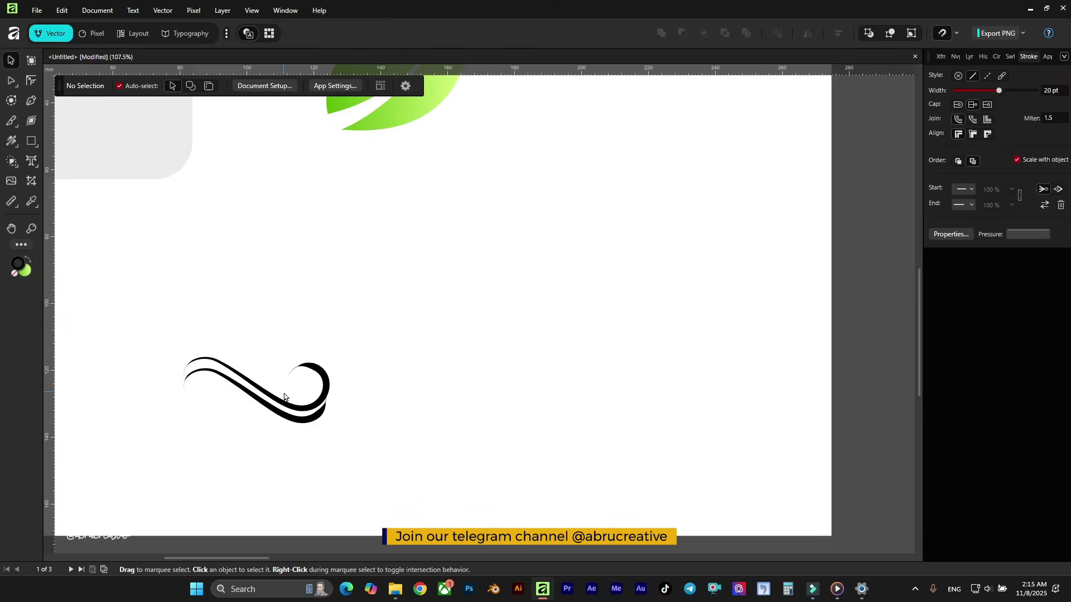
pyautogui.hotkey('ctrl', 'z')
pyautogui.hotkey('ctrl', 'z')
pyautogui.scroll(-1, 484, 387)
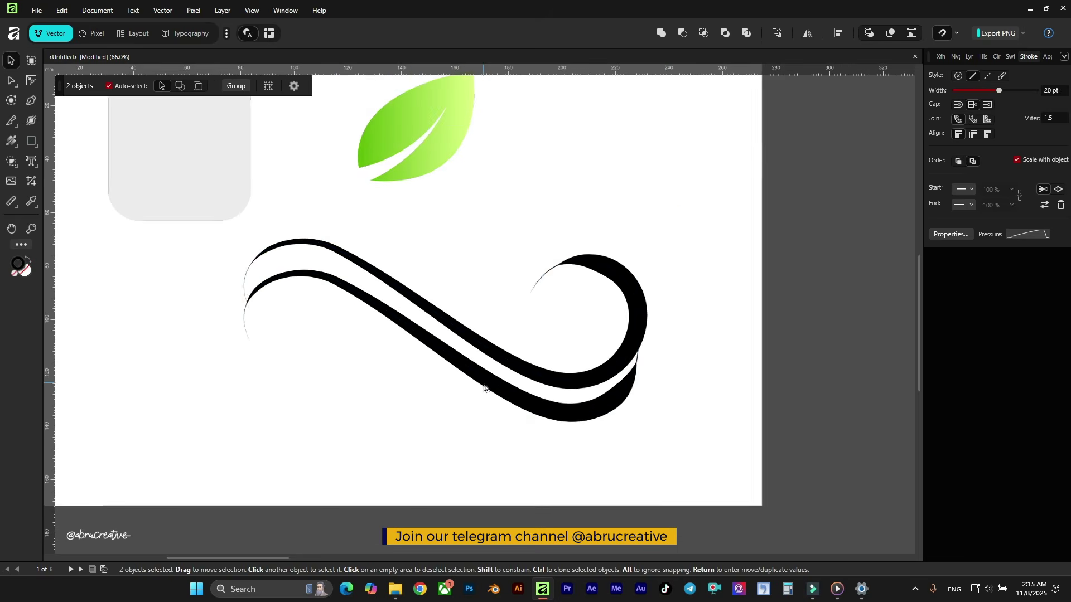
# Select both curves and move them off the artboard to its right side
pyautogui.click(667, 398)
pyautogui.moveTo(638, 441); pyautogui.dragTo(245, 285)
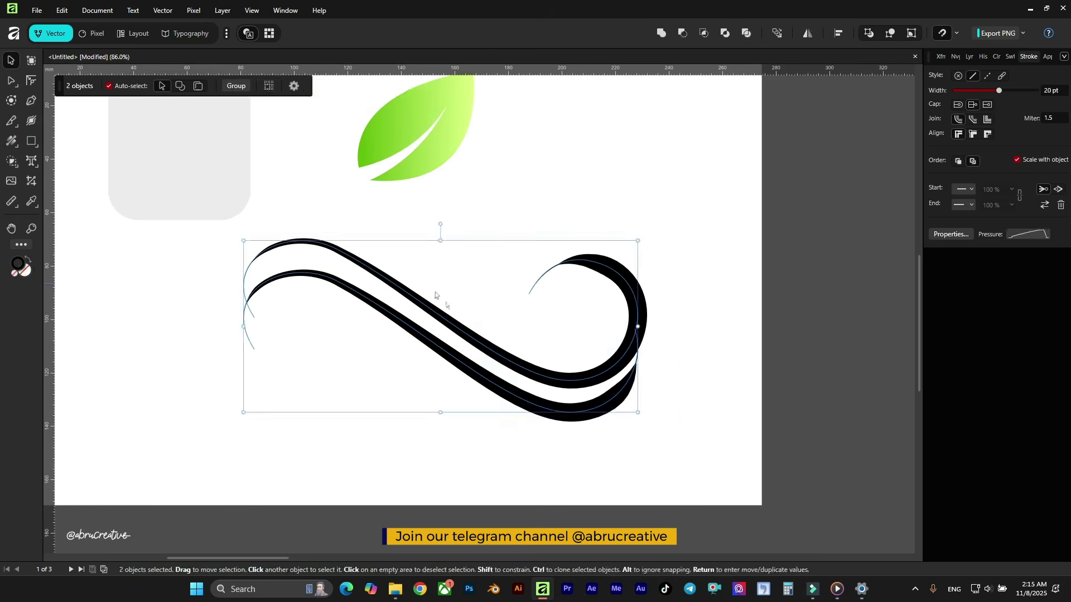
pyautogui.scroll(-2, 541, 199)
pyautogui.moveTo(524, 274); pyautogui.dragTo(804, 256)
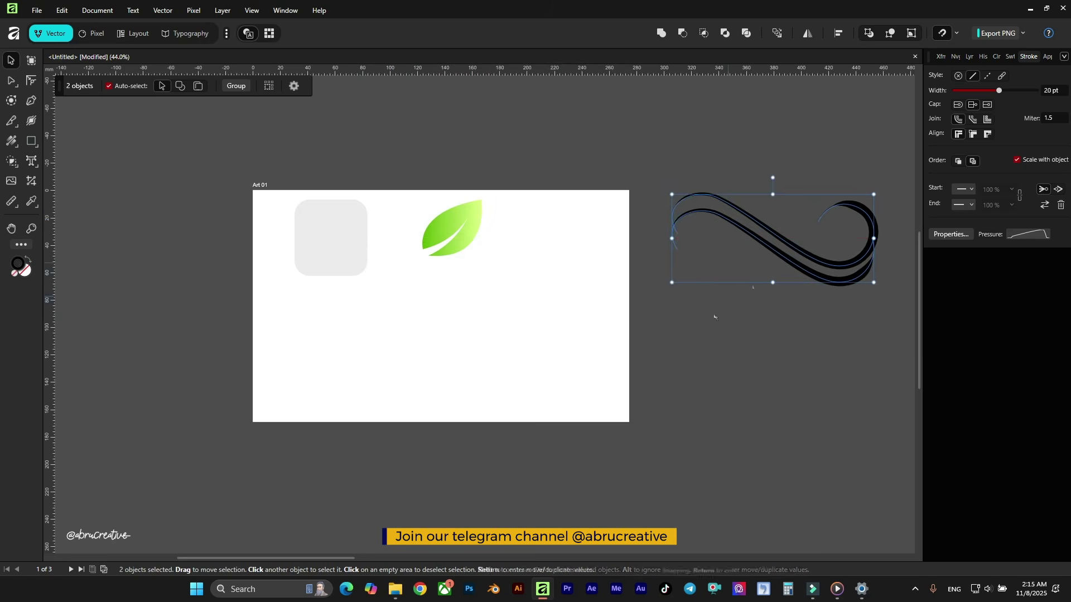
pyautogui.scroll(1, 825, 232)
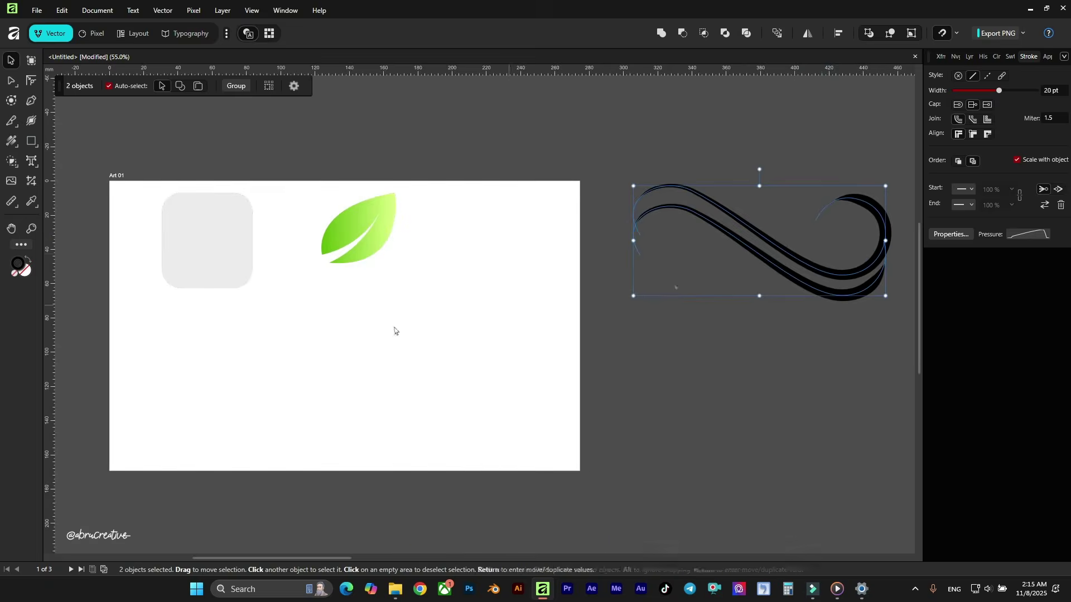
# Choose the Path Brush tool and increase the brush size to 108.5 px
pyautogui.scroll(2, 373, 353)
pyautogui.rightClick(13, 128)
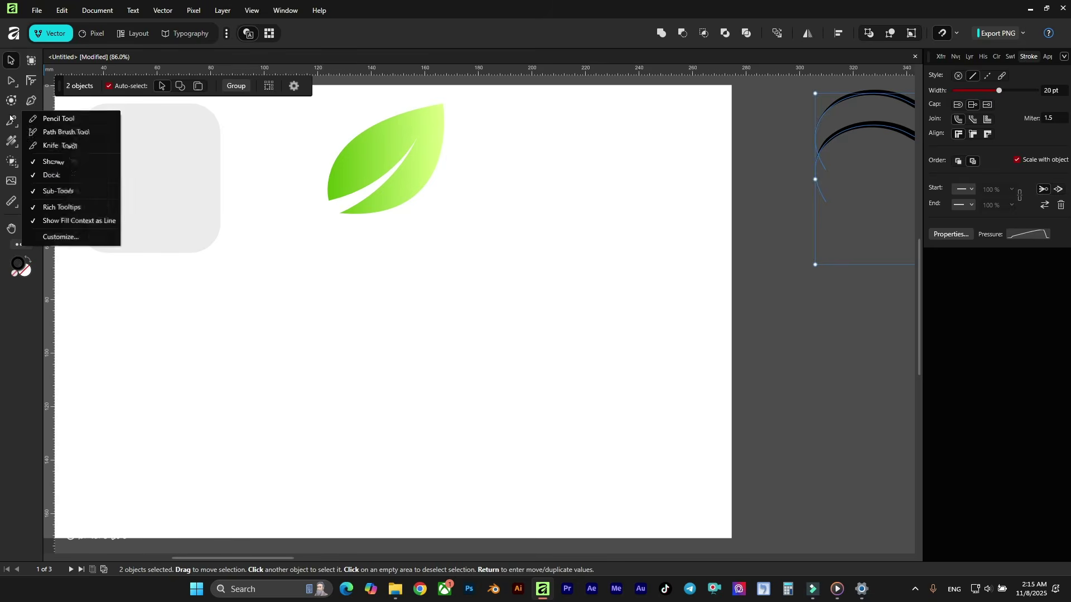
pyautogui.click(46, 134)
pyautogui.scroll(-1, 426, 292)
pyautogui.scroll(2, 313, 318)
pyautogui.scroll(-2, 314, 323)
pyautogui.scroll(1, 310, 311)
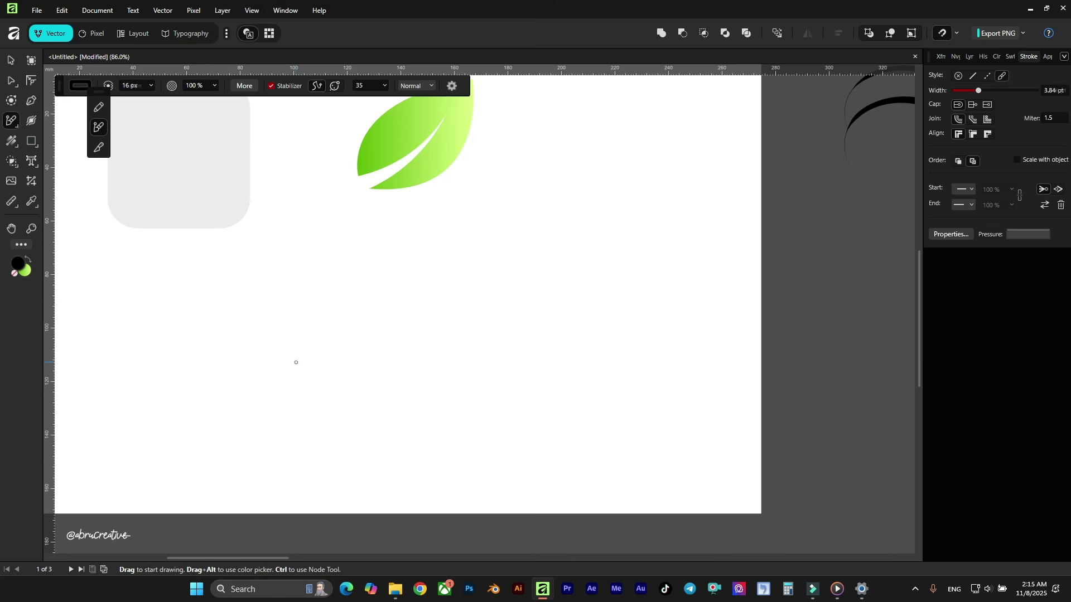
pyautogui.press(']')
pyautogui.press(']')
pyautogui.press(']')
pyautogui.press(']')
# Try wavy black brush strokes on the artboard below the rounded square and leaf, and undo them
pyautogui.moveTo(281, 354); pyautogui.dragTo(275, 363)
pyautogui.moveTo(538, 300)
pyautogui.mouseDown()
pyautogui.moveTo(510, 313)
pyautogui.moveTo(490, 376)
pyautogui.mouseUp()
pyautogui.hotkey('ctrl', 'z')
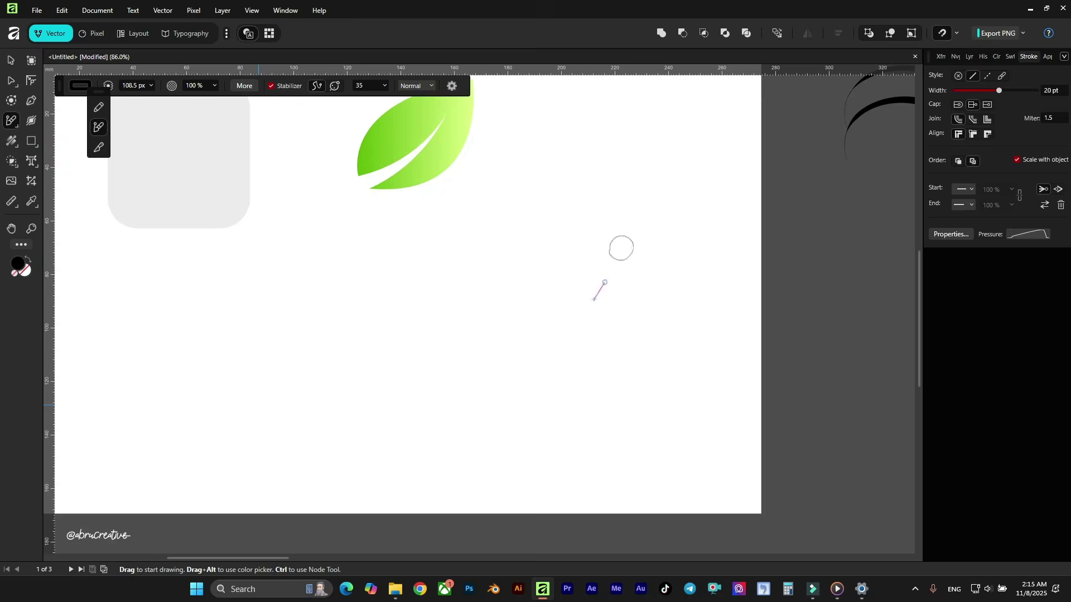
pyautogui.moveTo(620, 248); pyautogui.dragTo(623, 246)
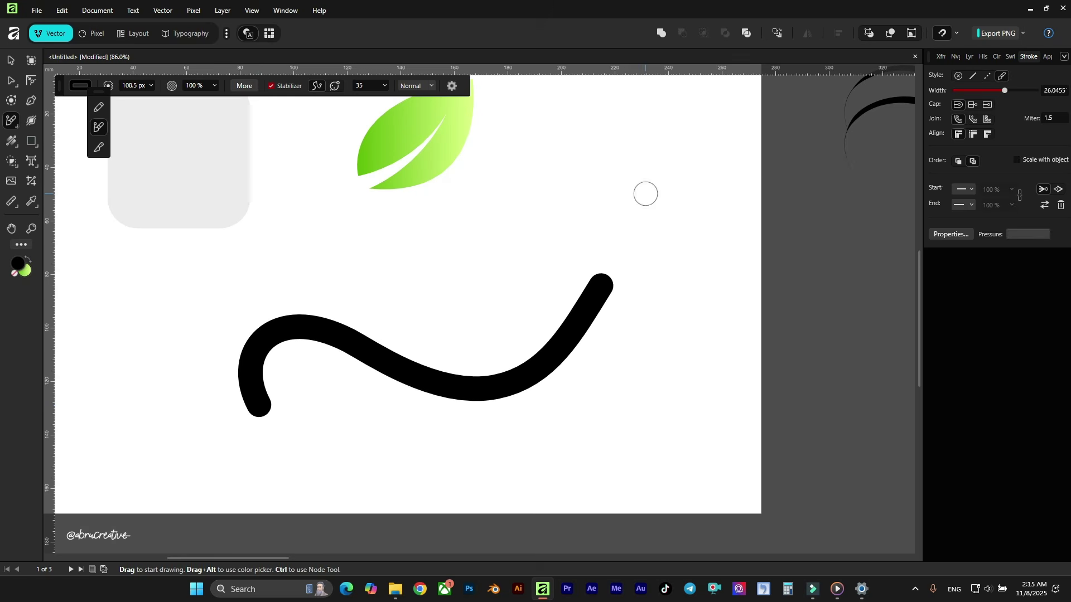
pyautogui.click(10, 61)
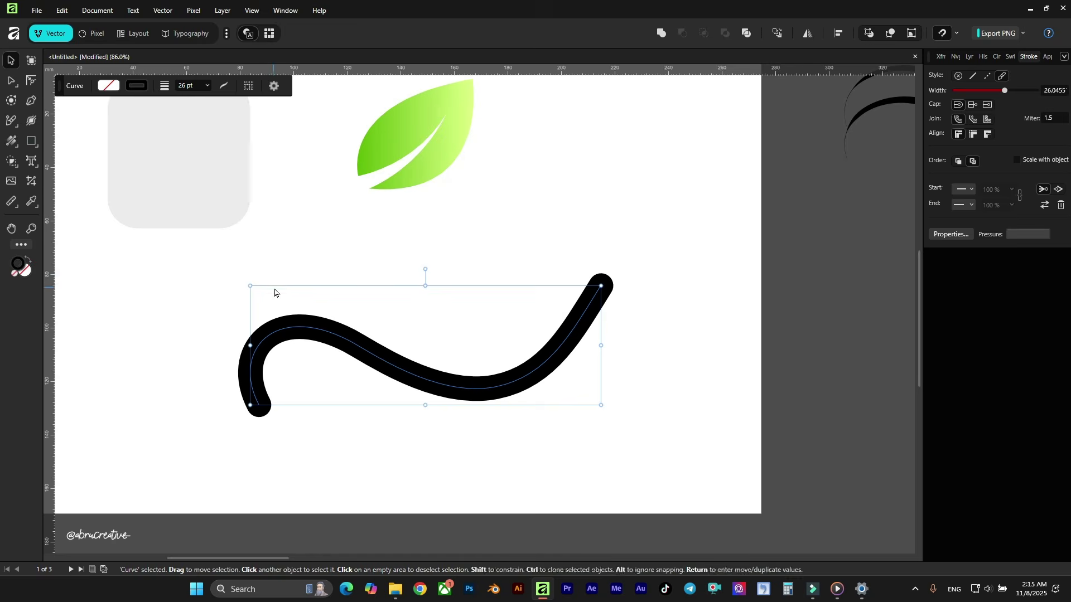
pyautogui.hotkey('ctrl', 'z')
pyautogui.scroll(-2, 567, 363)
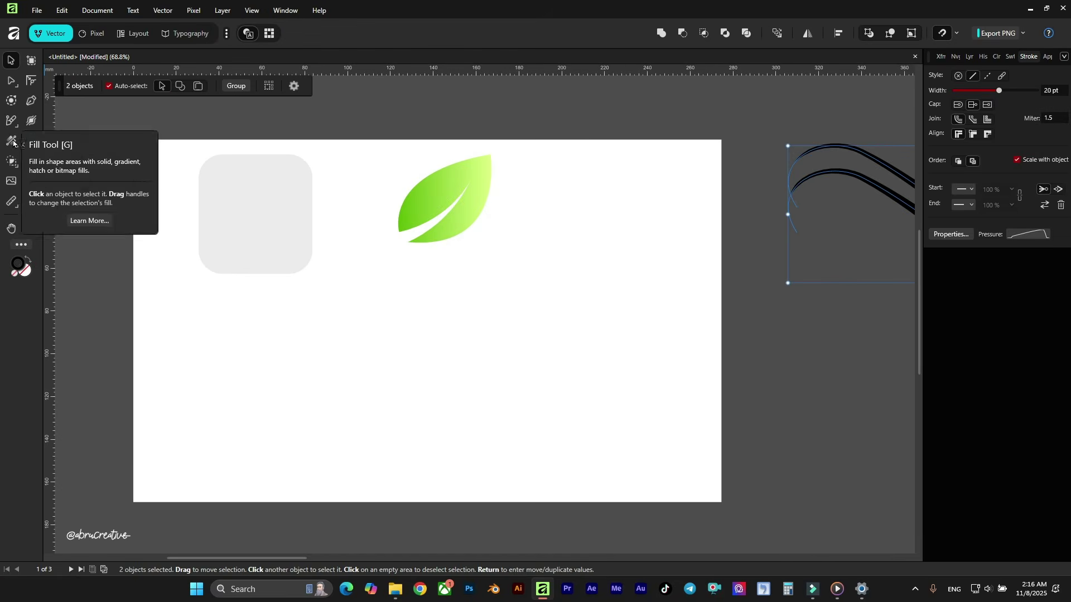
# Draw a QR code shape about 60 mm wide on the artboard below the rounded square
pyautogui.rightClick(11, 121)
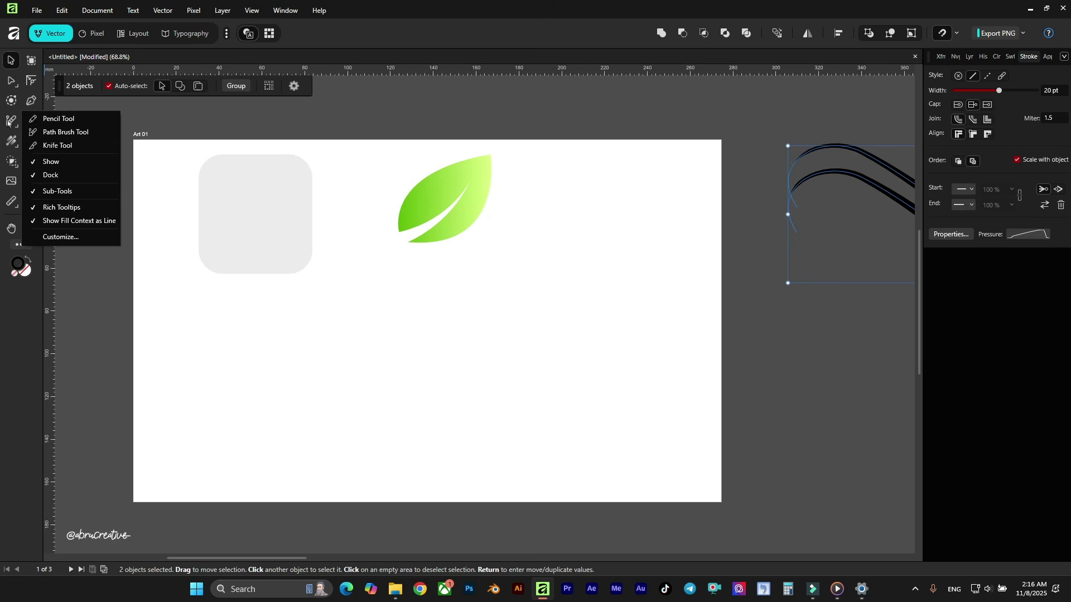
pyautogui.click(21, 124)
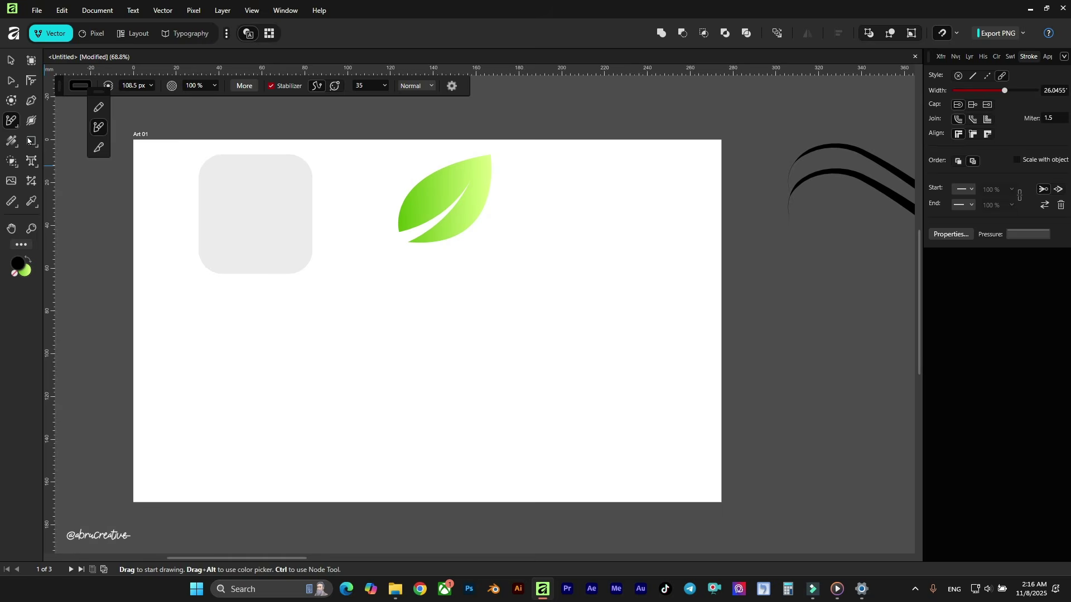
pyautogui.rightClick(28, 141)
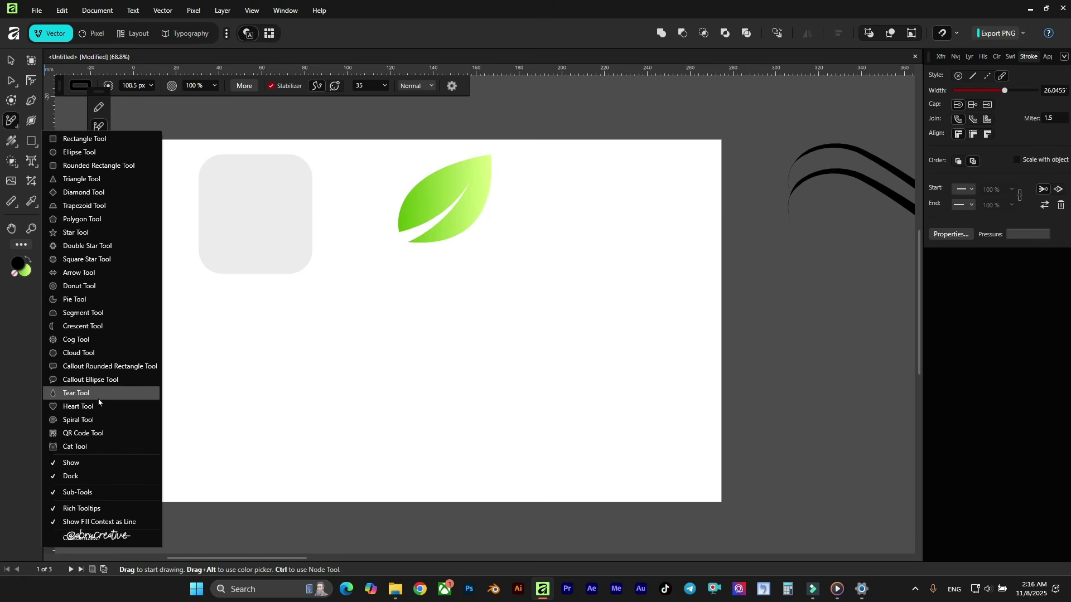
pyautogui.click(86, 440)
pyautogui.moveTo(223, 307); pyautogui.dragTo(364, 451)
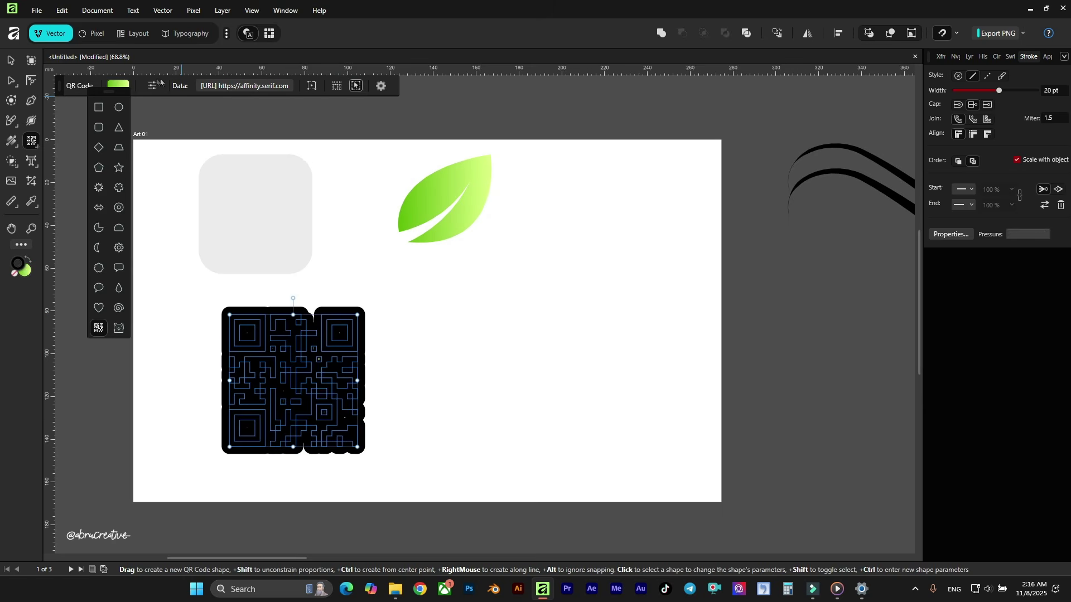
# Reduce the QR code's stroke width to about 0.78 pt
pyautogui.click(11, 60)
pyautogui.click(424, 326)
pyautogui.click(240, 346)
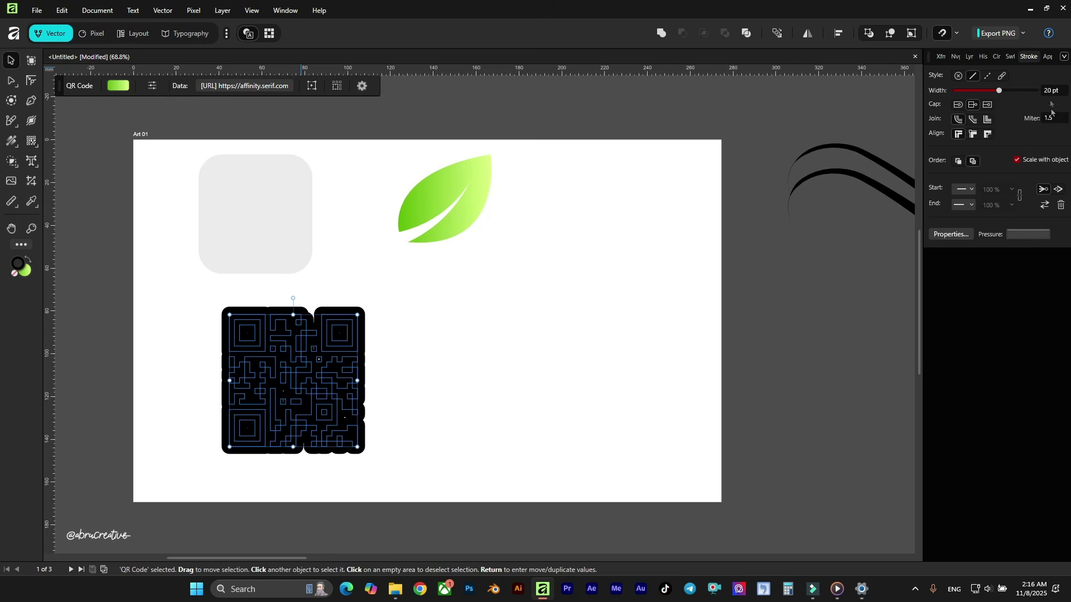
pyautogui.moveTo(998, 95); pyautogui.dragTo(969, 90)
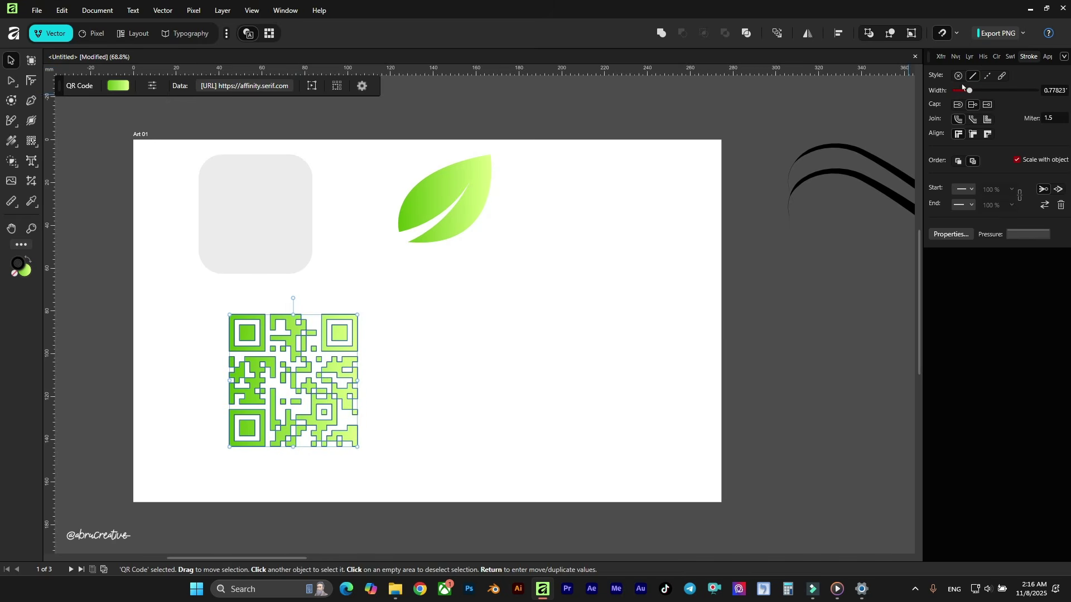
pyautogui.click(405, 329)
# Replace the QR code's gradient fill with solid black and move it to the artboard's lower-right area
pyautogui.click(337, 357)
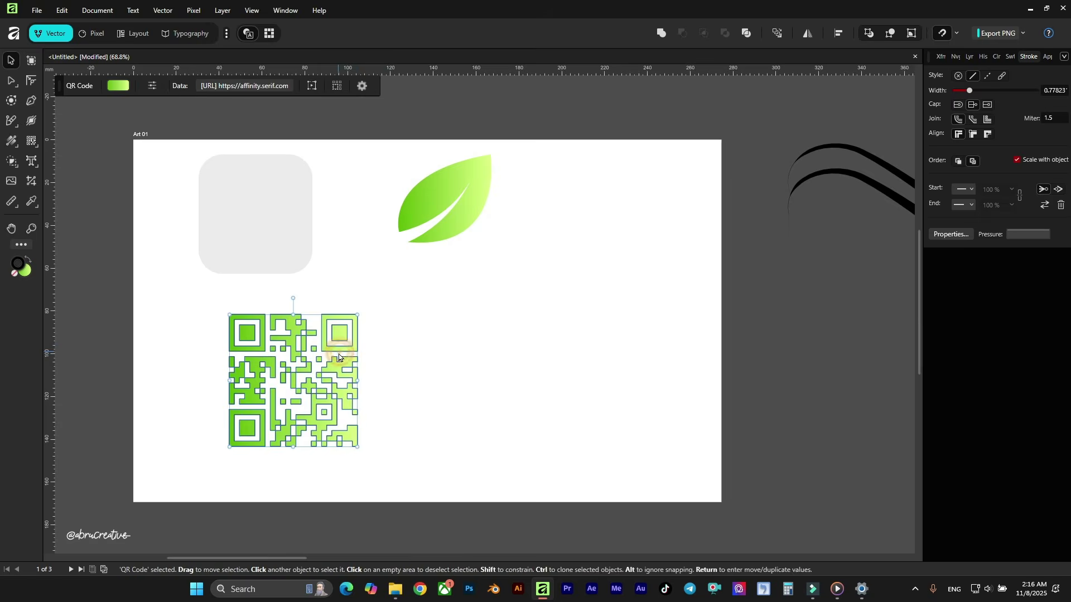
pyautogui.click(119, 86)
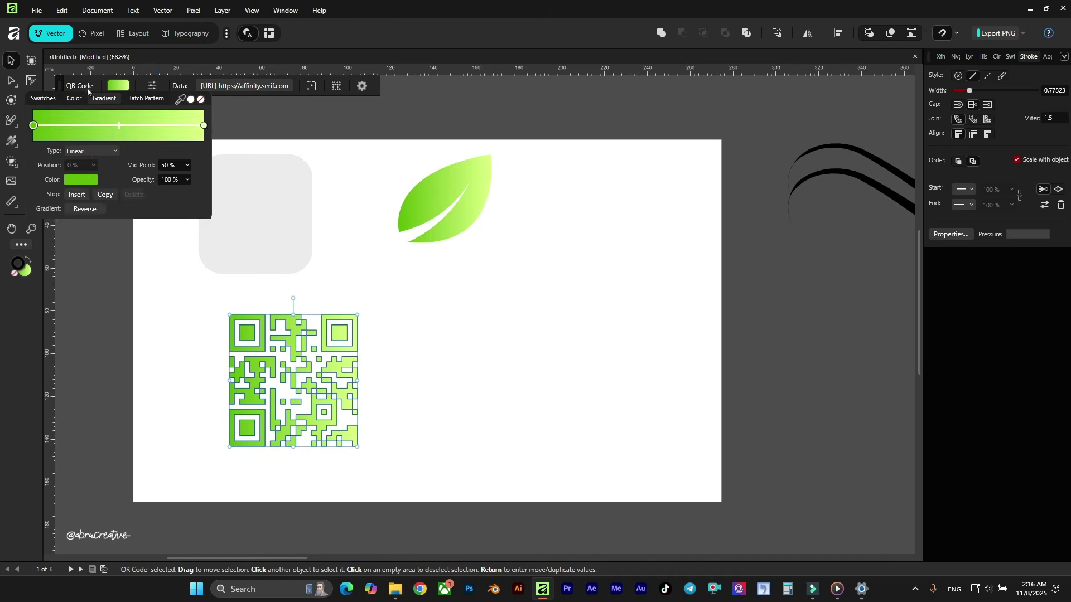
pyautogui.click(74, 98)
pyautogui.moveTo(75, 191); pyautogui.dragTo(74, 206)
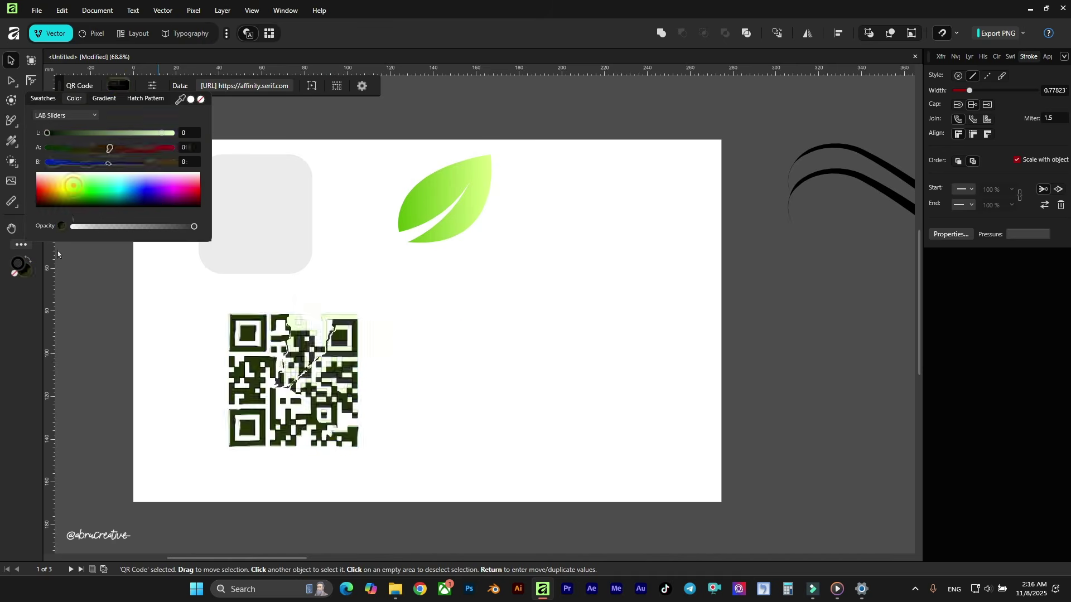
pyautogui.click(429, 353)
pyautogui.moveTo(338, 352)
pyautogui.mouseDown()
pyautogui.moveTo(567, 346)
pyautogui.moveTo(544, 286)
pyautogui.moveTo(586, 299)
pyautogui.moveTo(600, 274)
pyautogui.mouseUp()
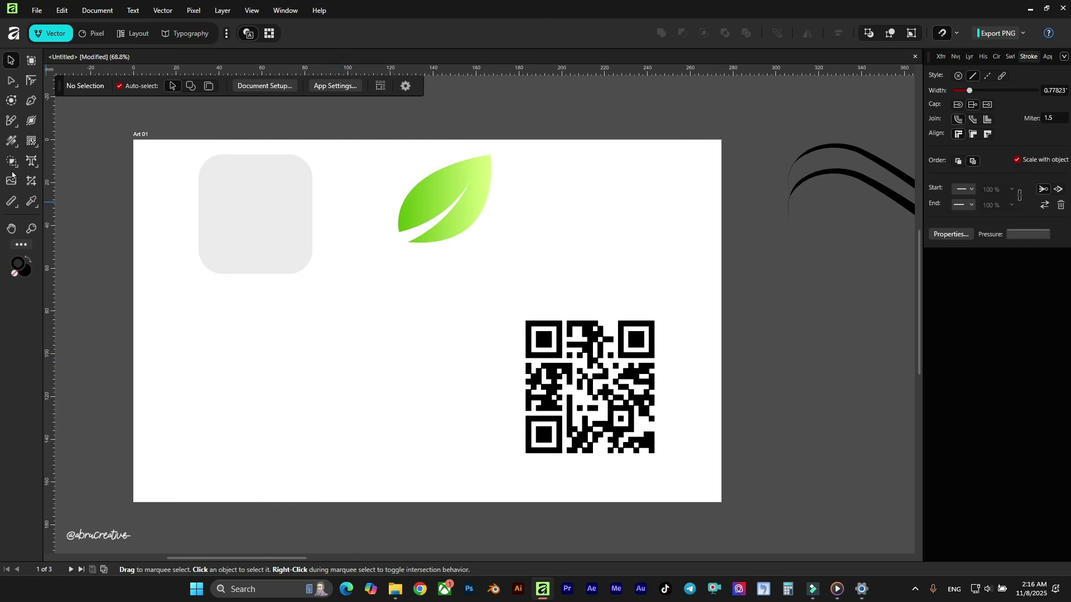
# Draw a donut about 63 mm wide below the rounded square and leaf, and set its hole radius to 57%
pyautogui.rightClick(29, 141)
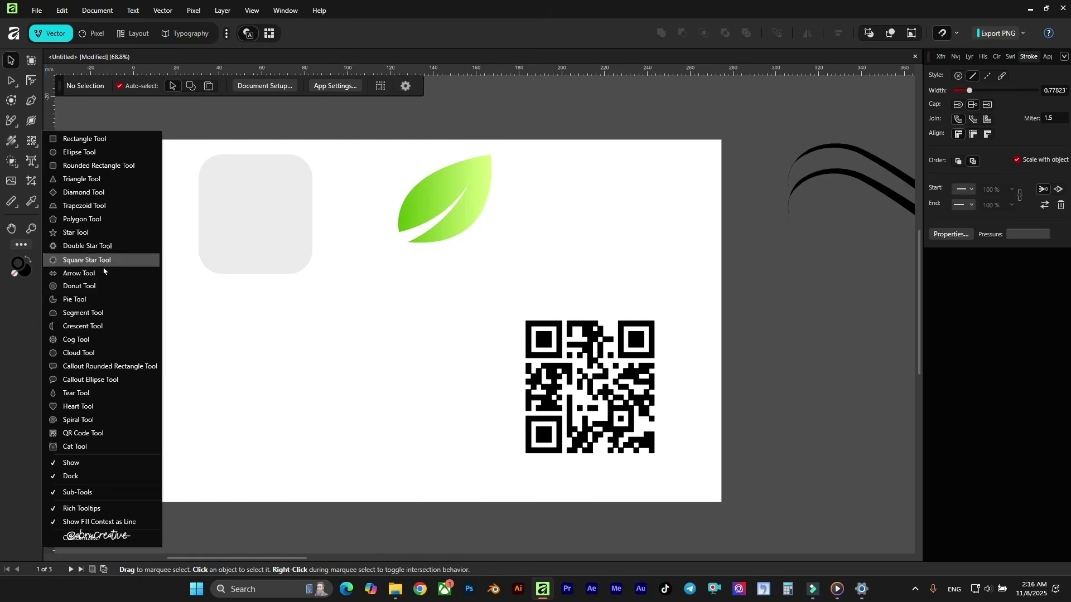
pyautogui.click(102, 285)
pyautogui.moveTo(262, 338); pyautogui.dragTo(397, 473)
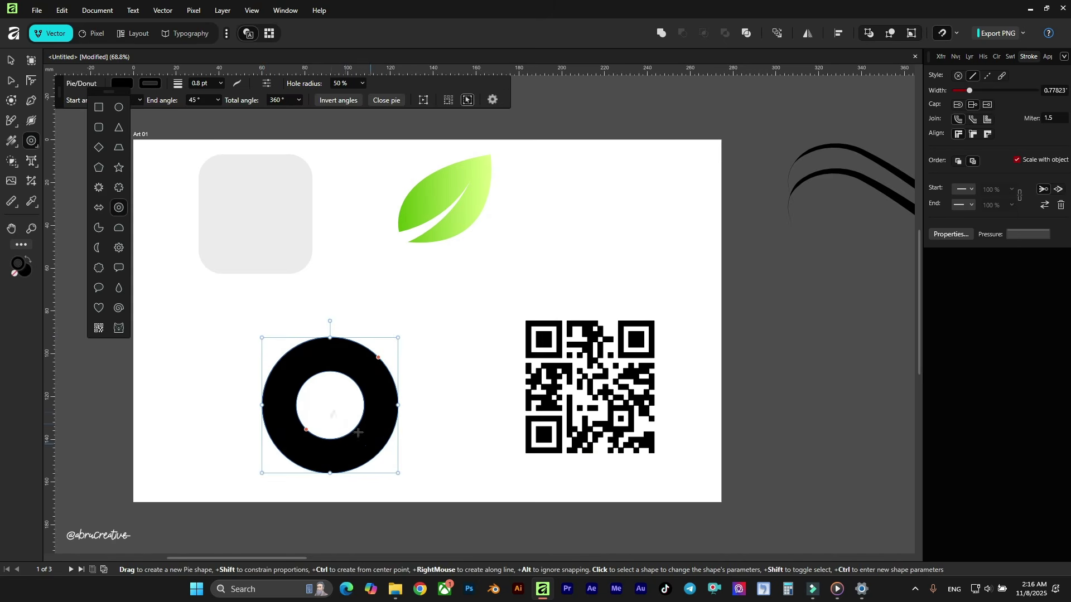
pyautogui.moveTo(306, 430)
pyautogui.mouseDown()
pyautogui.moveTo(325, 411)
pyautogui.moveTo(289, 446)
pyautogui.moveTo(316, 423)
pyautogui.moveTo(302, 433)
pyautogui.mouseUp()
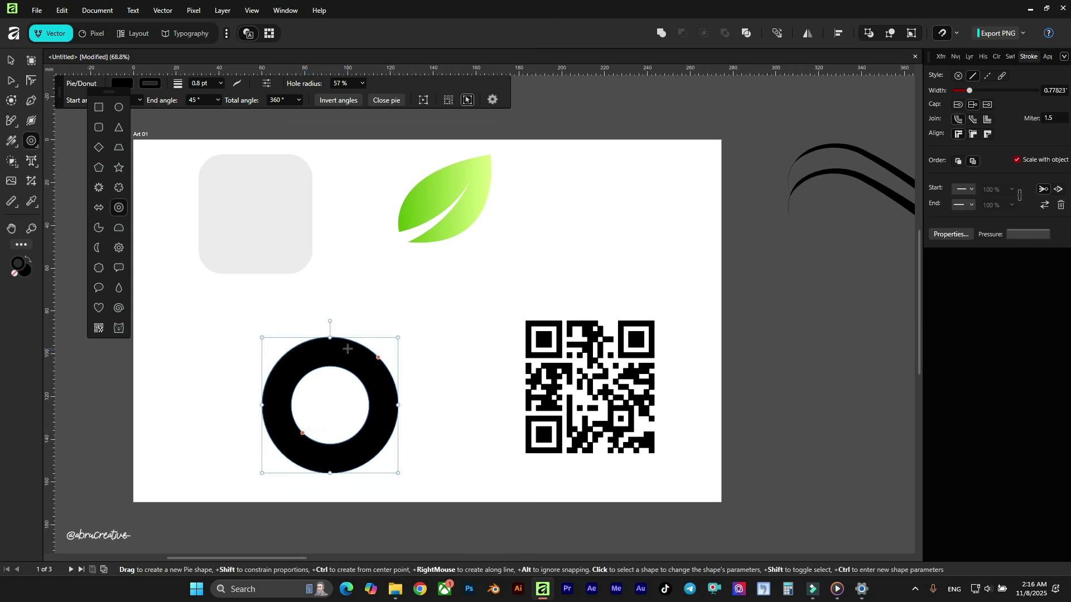
pyautogui.scroll(-1, 341, 347)
pyautogui.scroll(1, 339, 346)
# Draw a heart centred on the donut and scale it down to about 26 mm wide inside the hole
pyautogui.rightClick(34, 148)
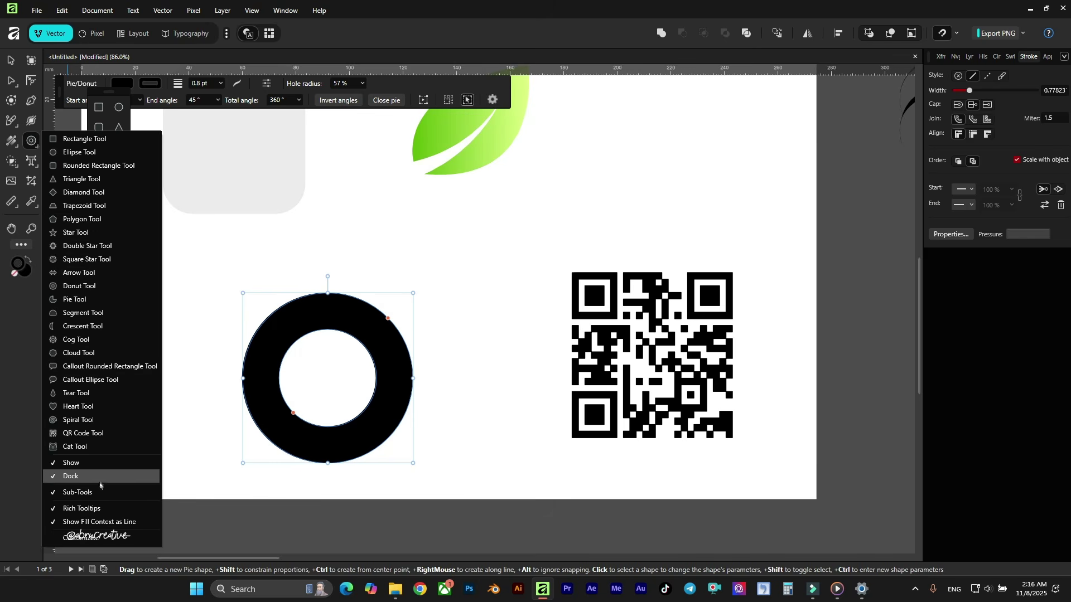
pyautogui.click(106, 406)
pyautogui.moveTo(629, 136)
pyautogui.mouseDown()
pyautogui.moveTo(718, 212)
pyautogui.moveTo(442, 295)
pyautogui.moveTo(327, 349)
pyautogui.moveTo(345, 385)
pyautogui.mouseUp()
pyautogui.press('v')
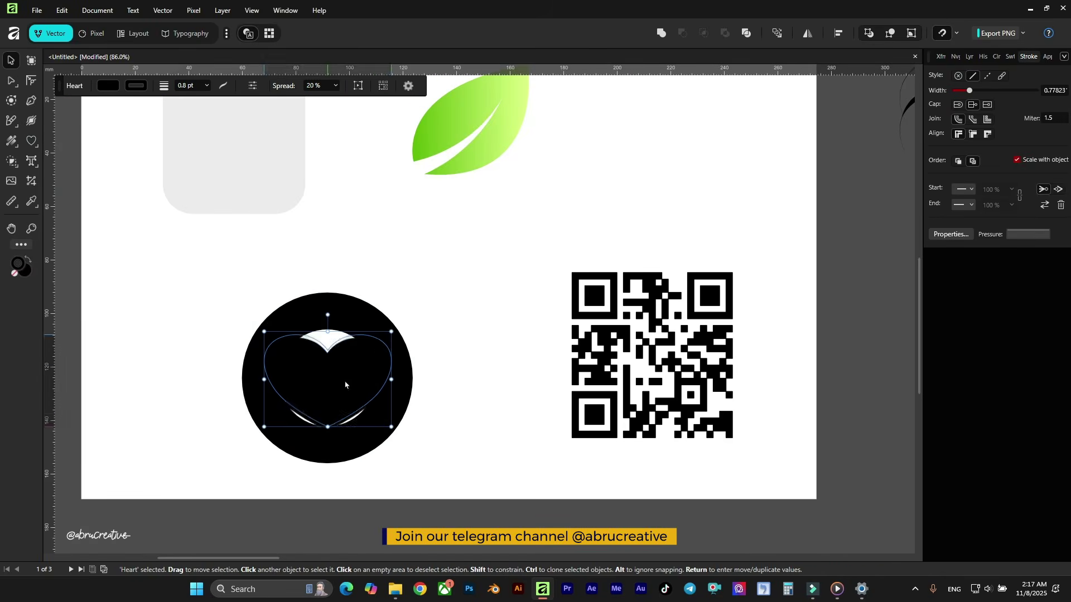
pyautogui.moveTo(391, 331); pyautogui.dragTo(359, 346)
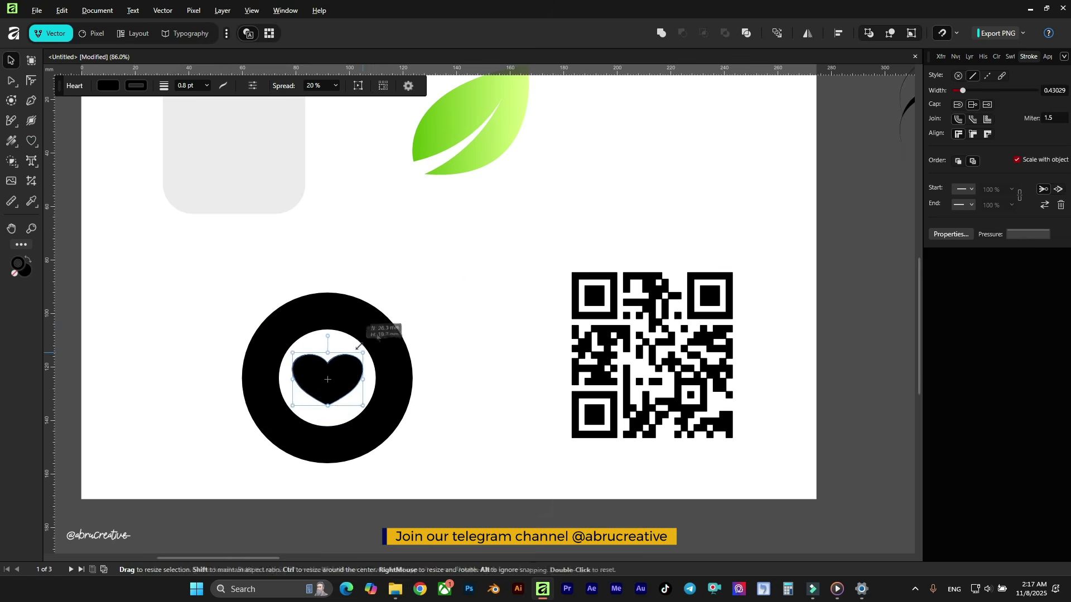
pyautogui.click(447, 275)
pyautogui.scroll(-3, 440, 289)
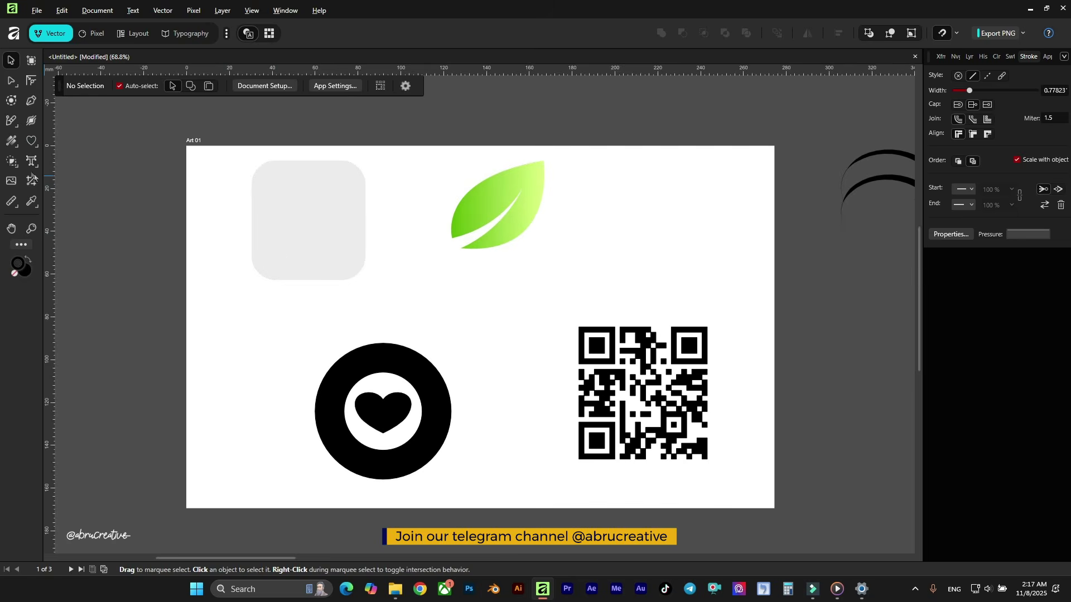
# Add artistic text reading "TEXT" between the leaf and the QR code
pyautogui.rightClick(25, 156)
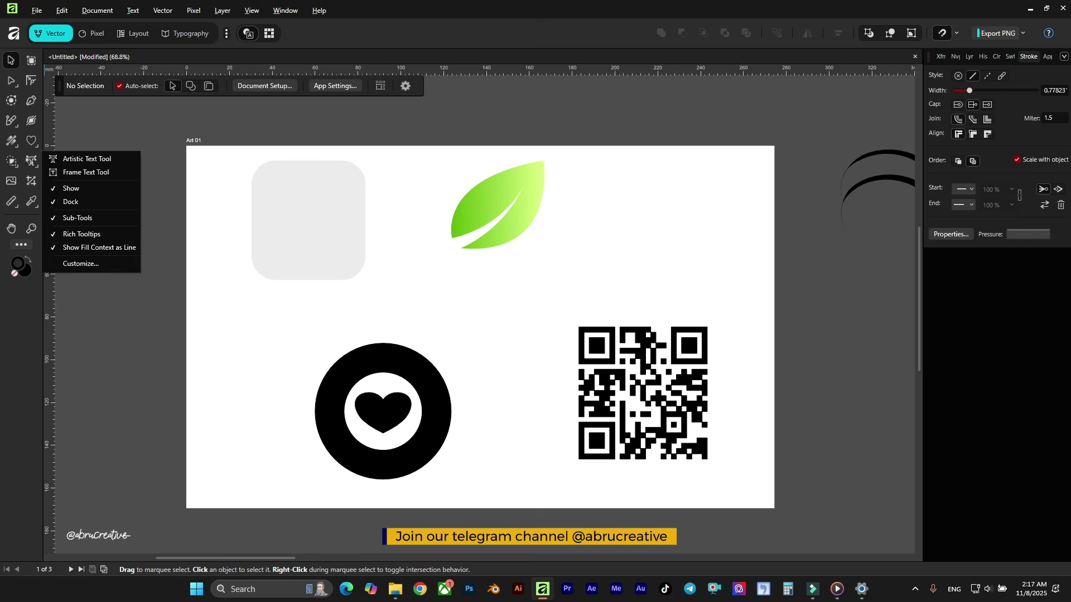
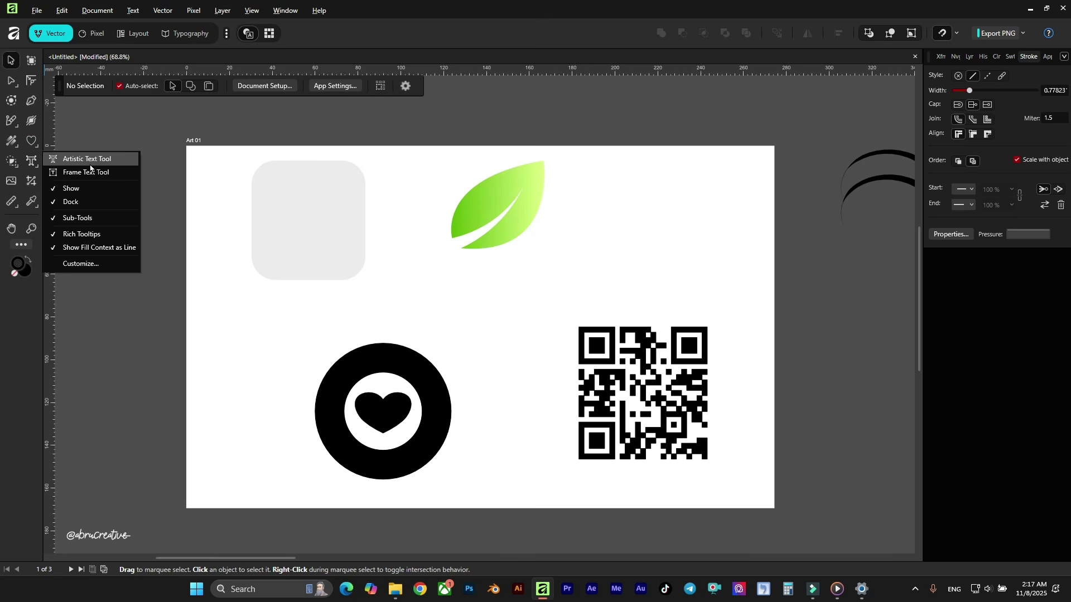
pyautogui.click(89, 161)
pyautogui.moveTo(481, 287); pyautogui.dragTo(541, 338)
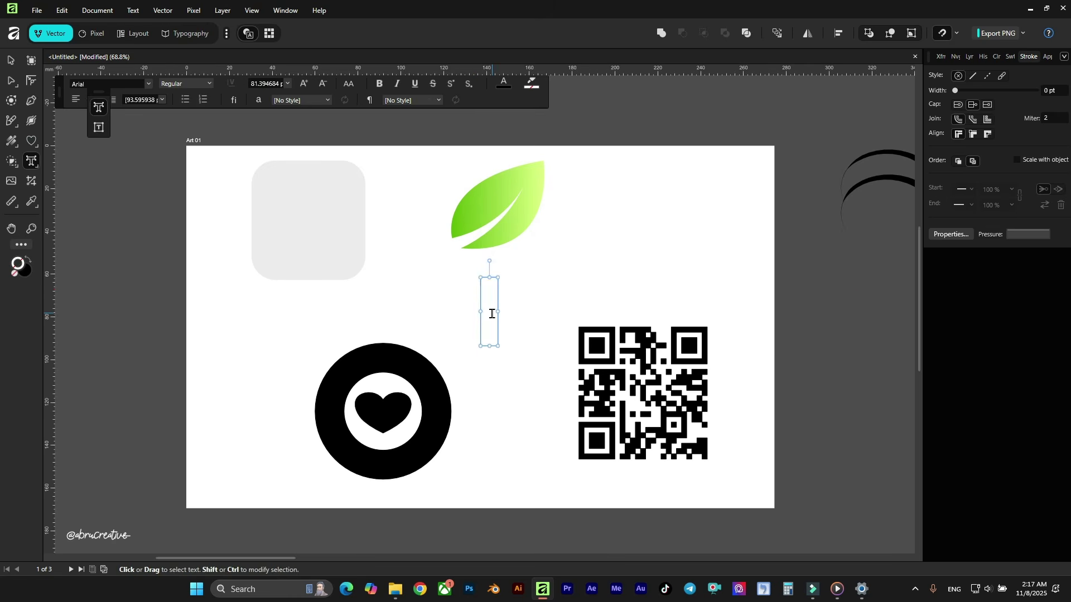
pyautogui.write('TExt')
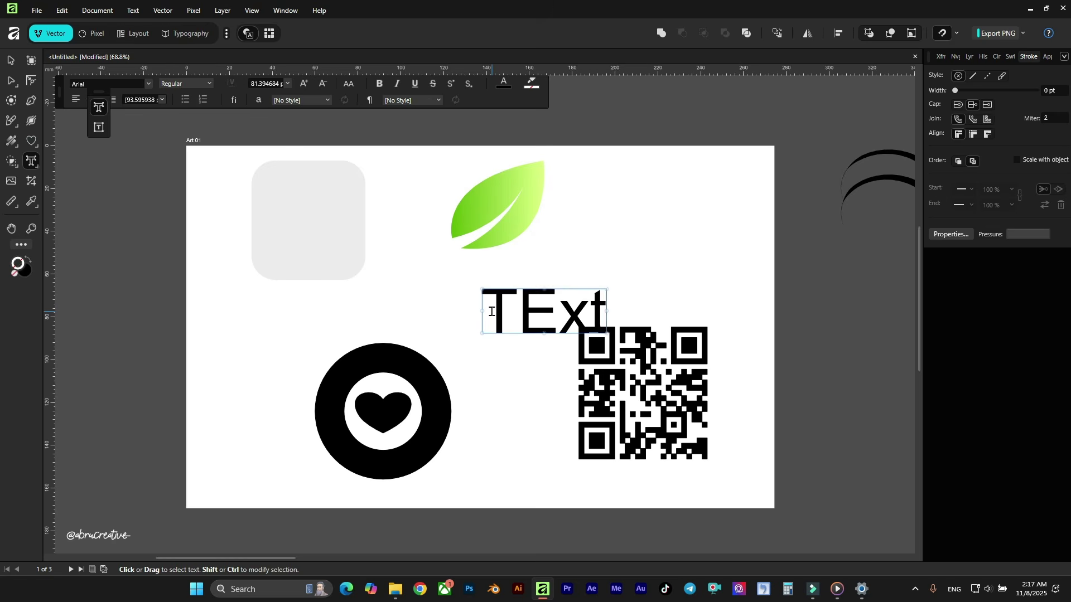
pyautogui.press('BackSpace')
pyautogui.press('BackSpace')
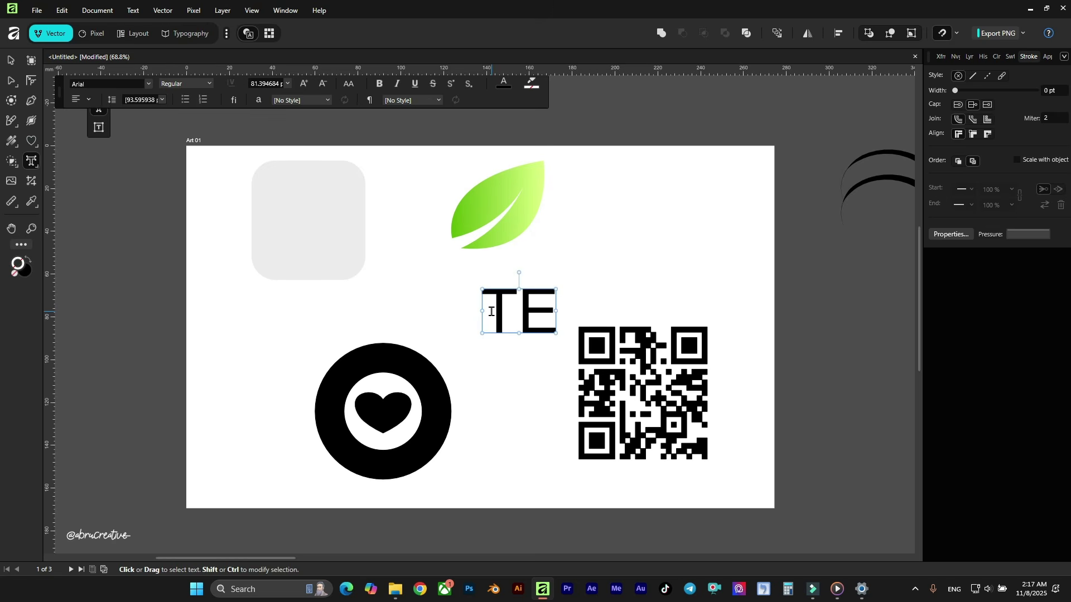
pyautogui.write('XT')
pyautogui.press('Escape')
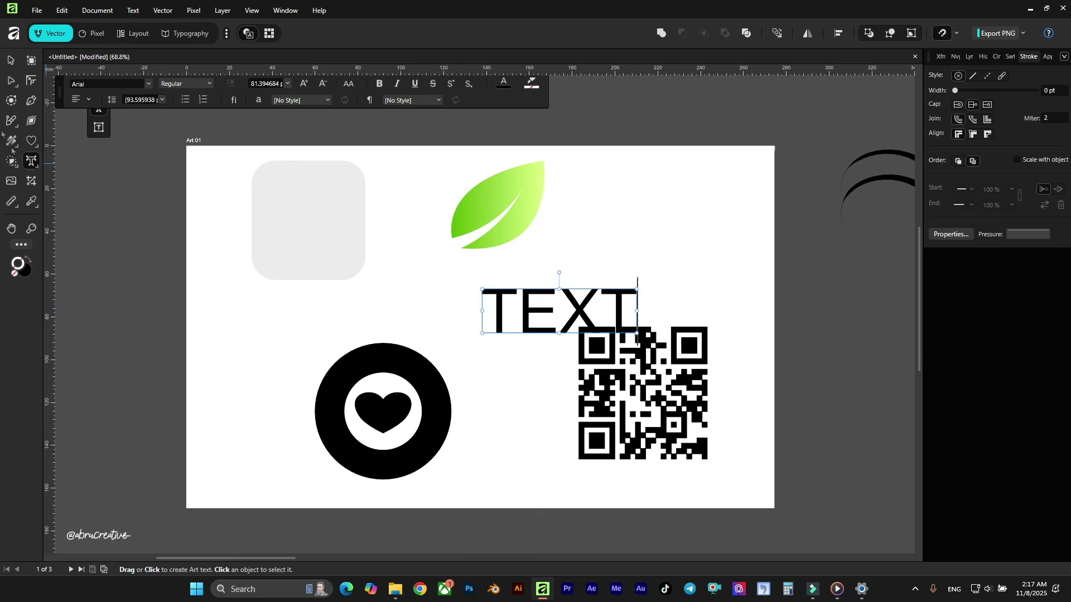
# Move the word TEXT above the QR code and scale it down to about 49 pt
pyautogui.click(10, 60)
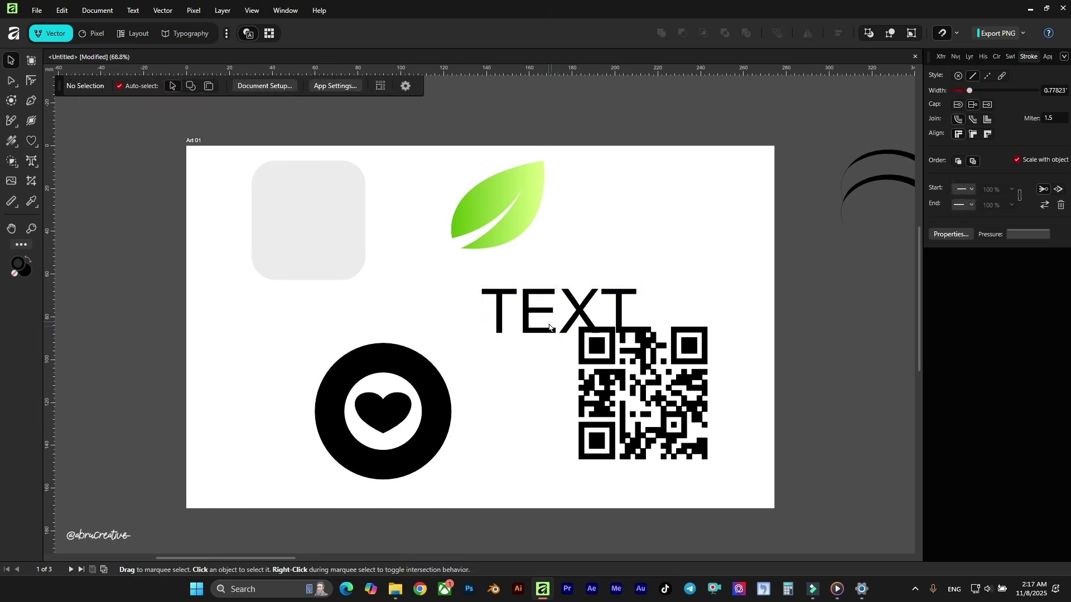
pyautogui.moveTo(549, 332); pyautogui.dragTo(634, 289)
pyautogui.scroll(4, 640, 263)
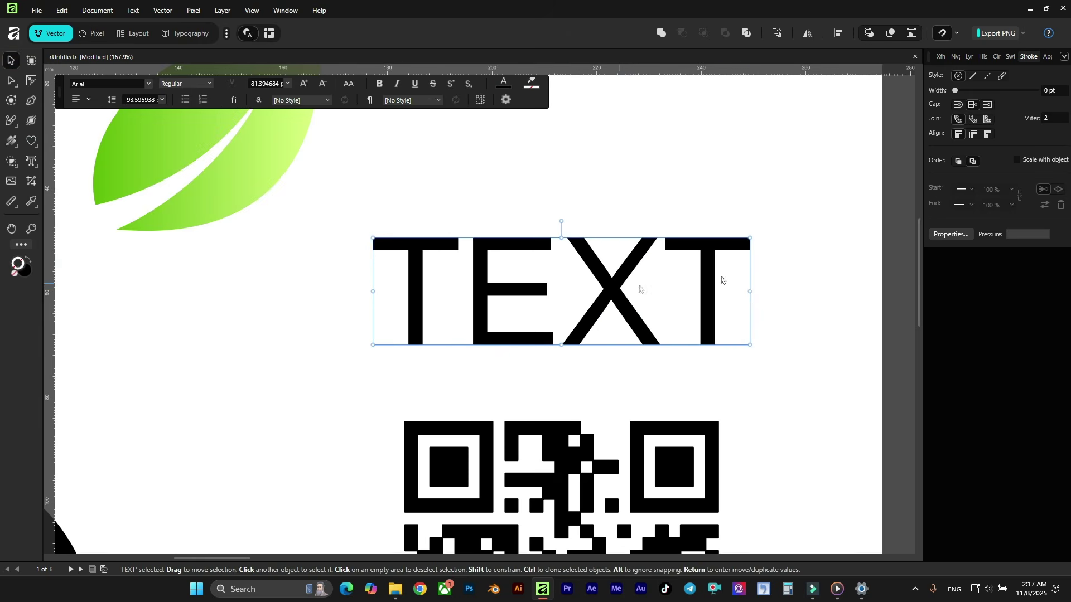
pyautogui.moveTo(750, 292); pyautogui.dragTo(676, 291)
# Draw a text frame above the word TEXT and enter "fdfdfdf" in it
pyautogui.rightClick(31, 161)
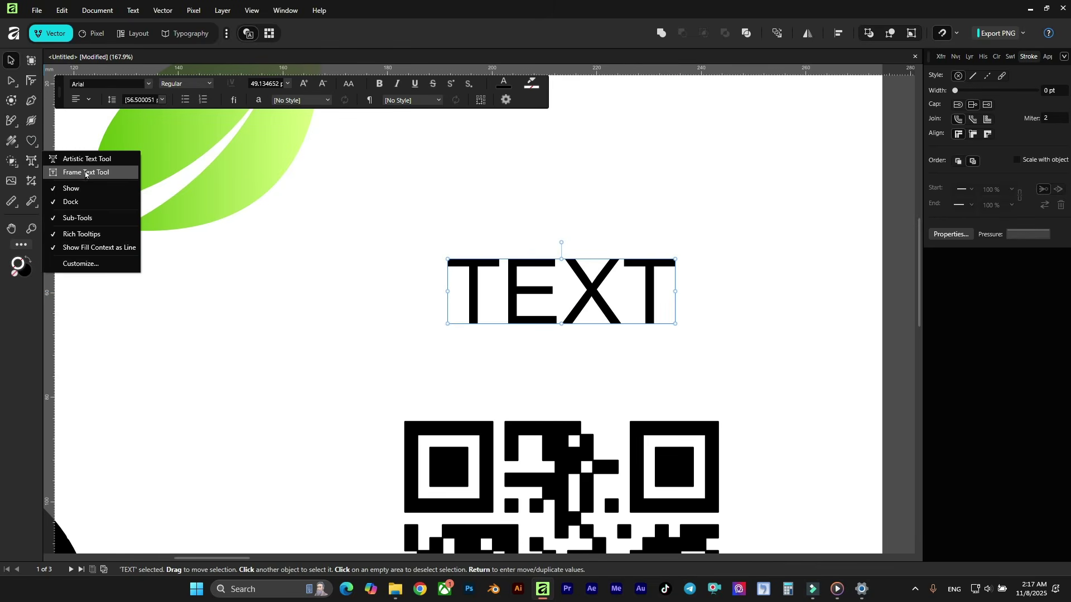
pyautogui.click(85, 173)
pyautogui.scroll(-5, 425, 270)
pyautogui.scroll(4, 509, 208)
pyautogui.moveTo(445, 203); pyautogui.dragTo(782, 346)
pyautogui.scroll(2, 703, 287)
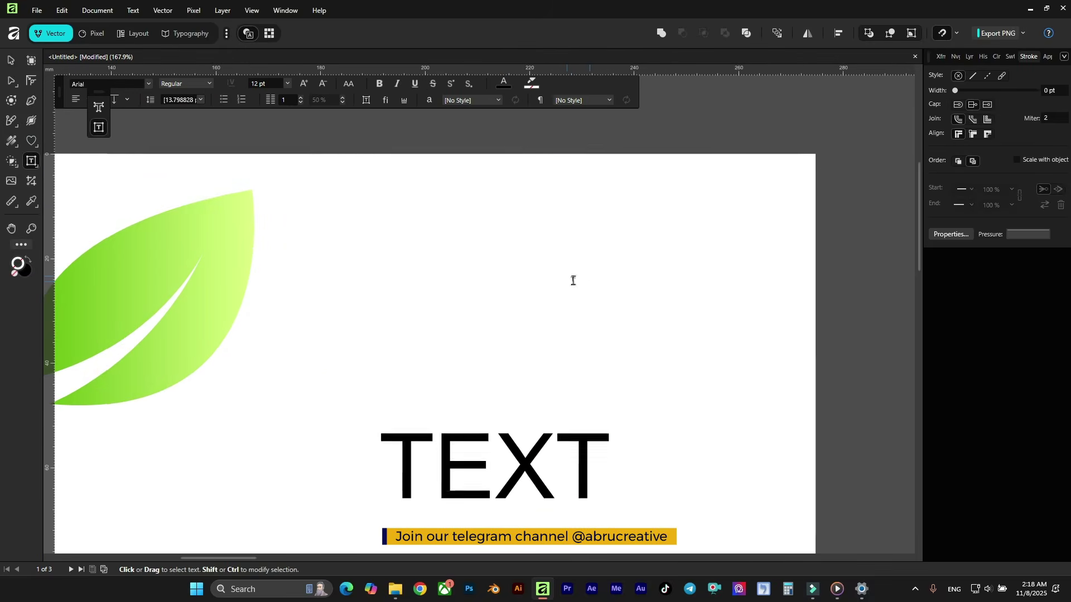
pyautogui.write('fdfdfdf')
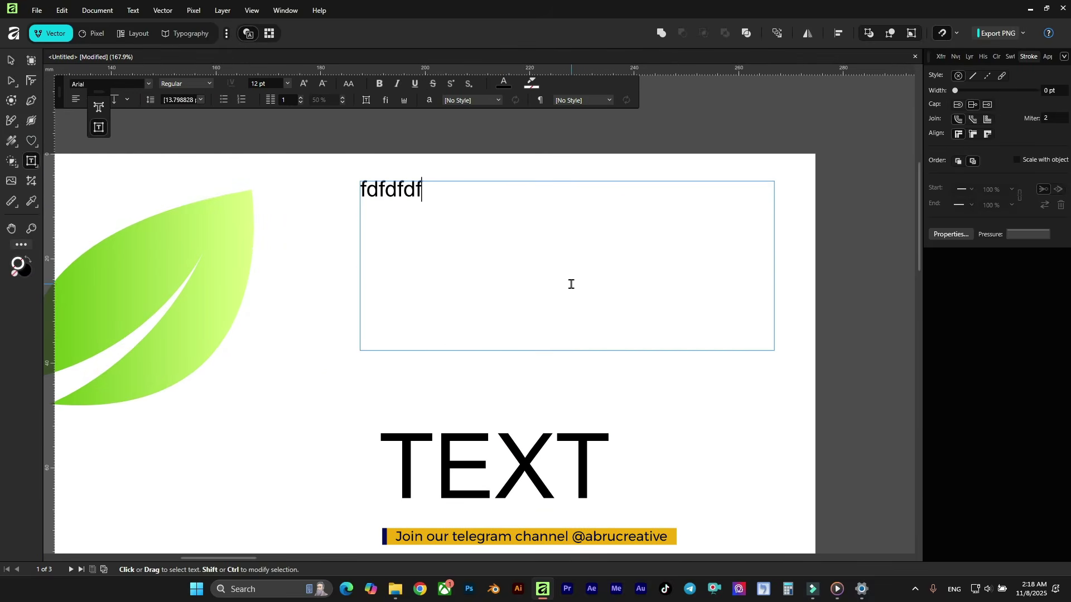
pyautogui.press('Escape')
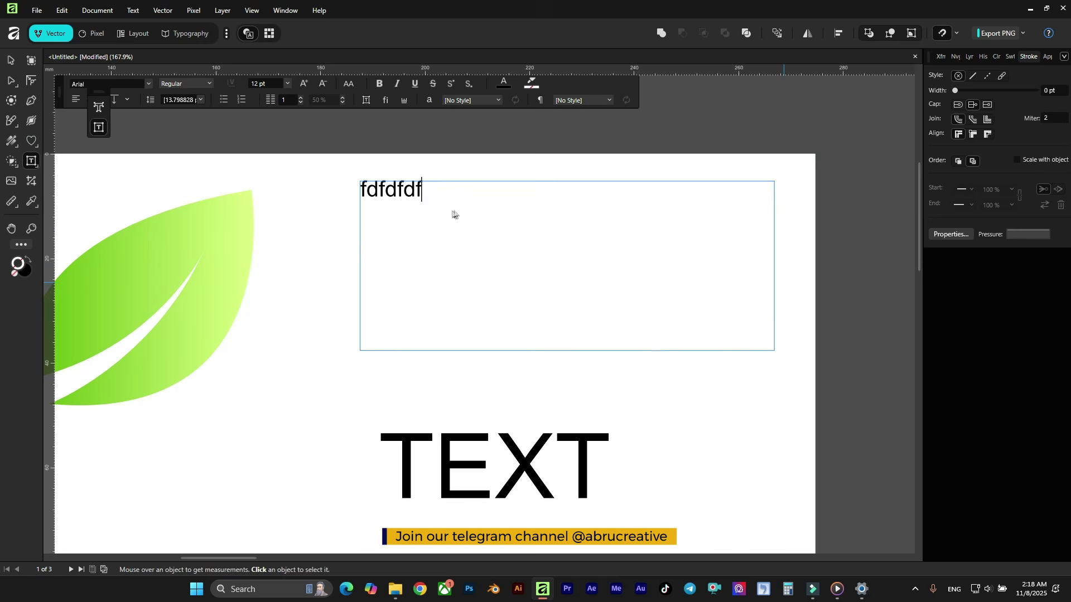
# Shrink the "fdfdfdf" text frame to about 47.5 mm wide
pyautogui.click(528, 196)
pyautogui.scroll(-3, 513, 198)
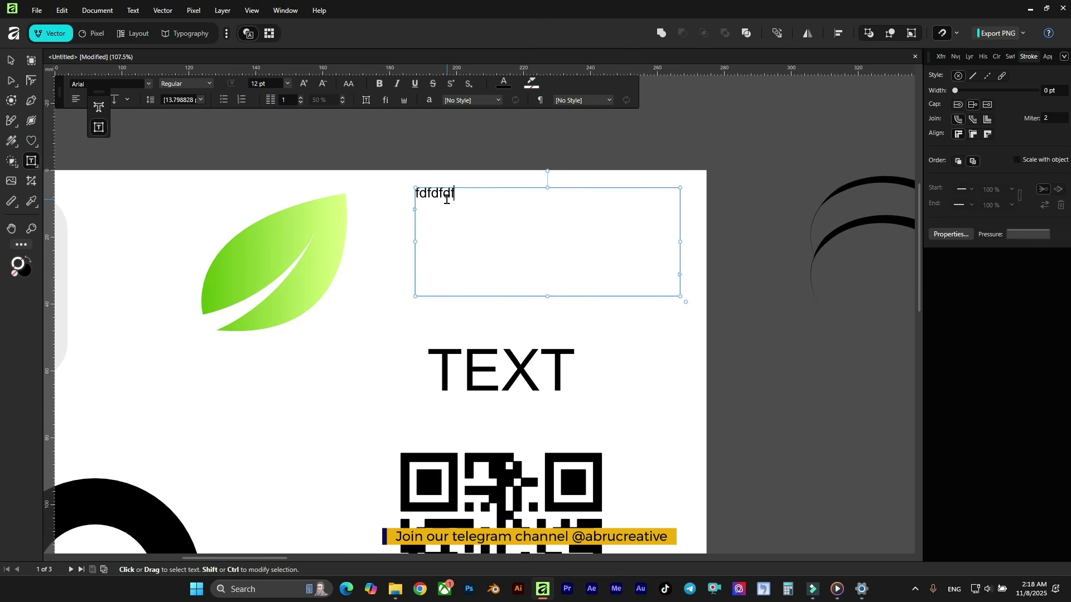
pyautogui.moveTo(681, 297); pyautogui.dragTo(569, 255)
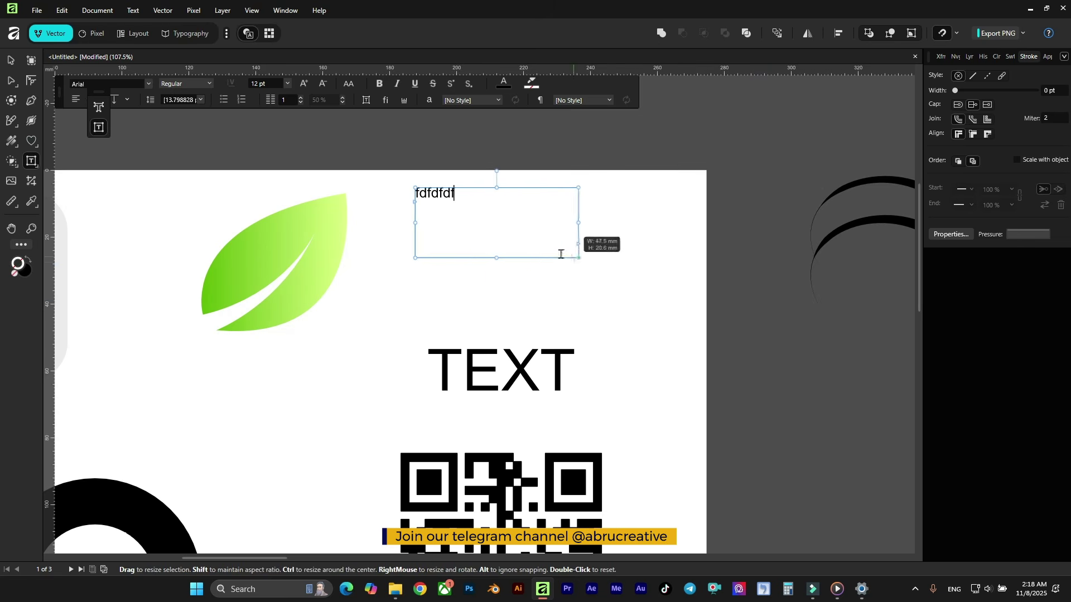
pyautogui.rightClick(34, 171)
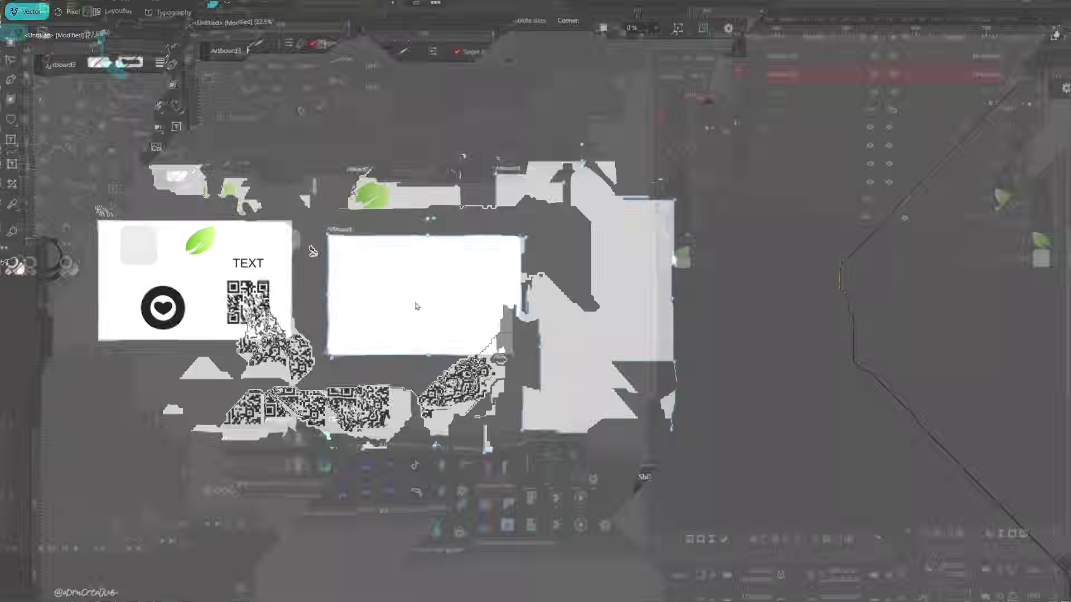
# Move Artboard3 level with Art 01 and draw a callout ellipse about 94 mm wide on Artboard3
pyautogui.moveTo(418, 304); pyautogui.dragTo(383, 273)
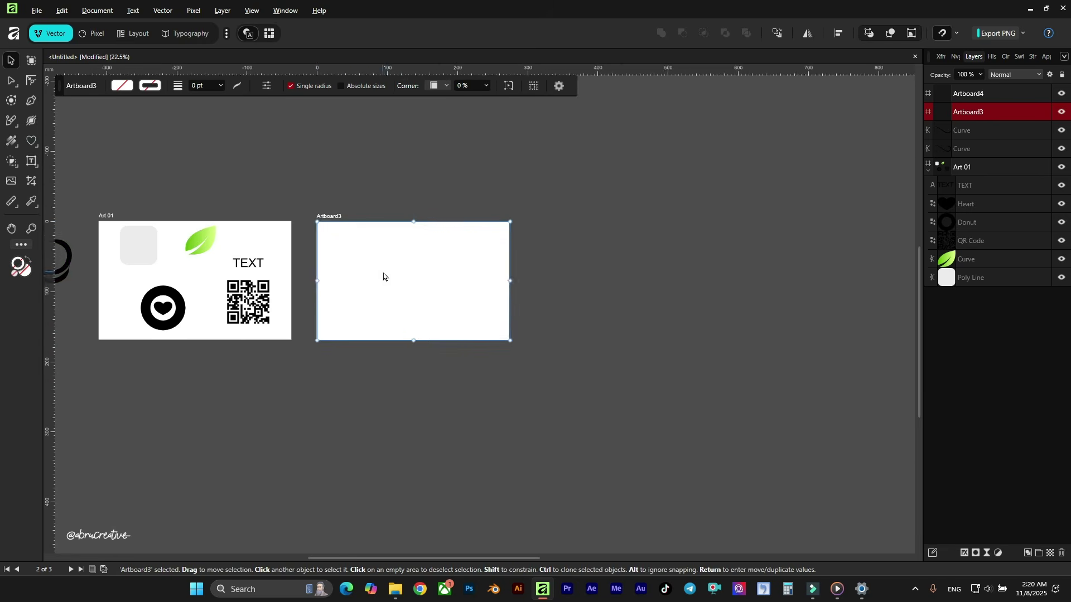
pyautogui.scroll(5, 443, 262)
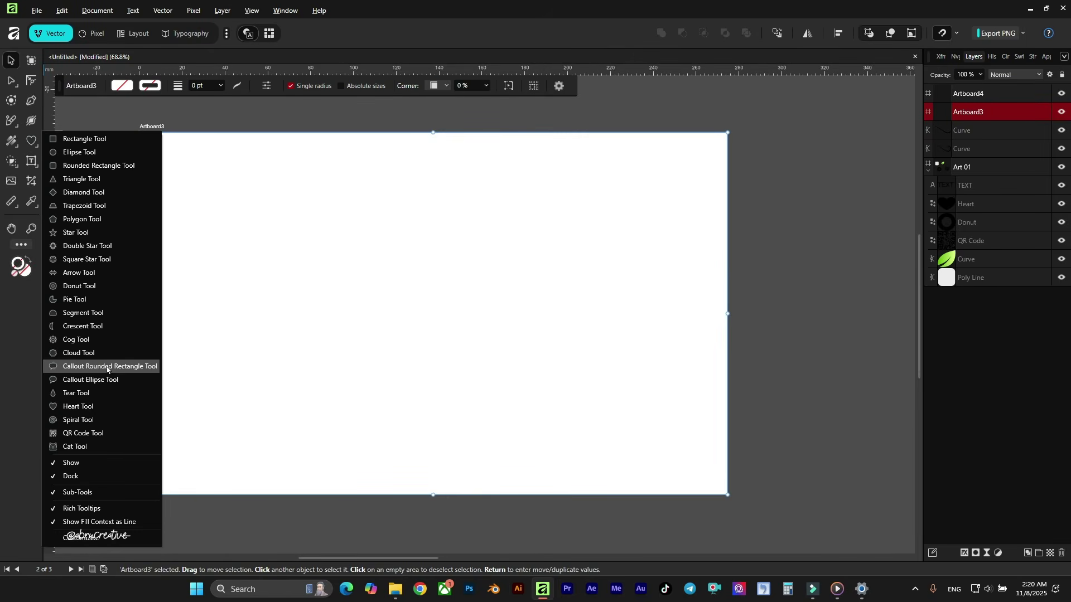
pyautogui.click(106, 380)
pyautogui.moveTo(342, 223); pyautogui.dragTo(543, 424)
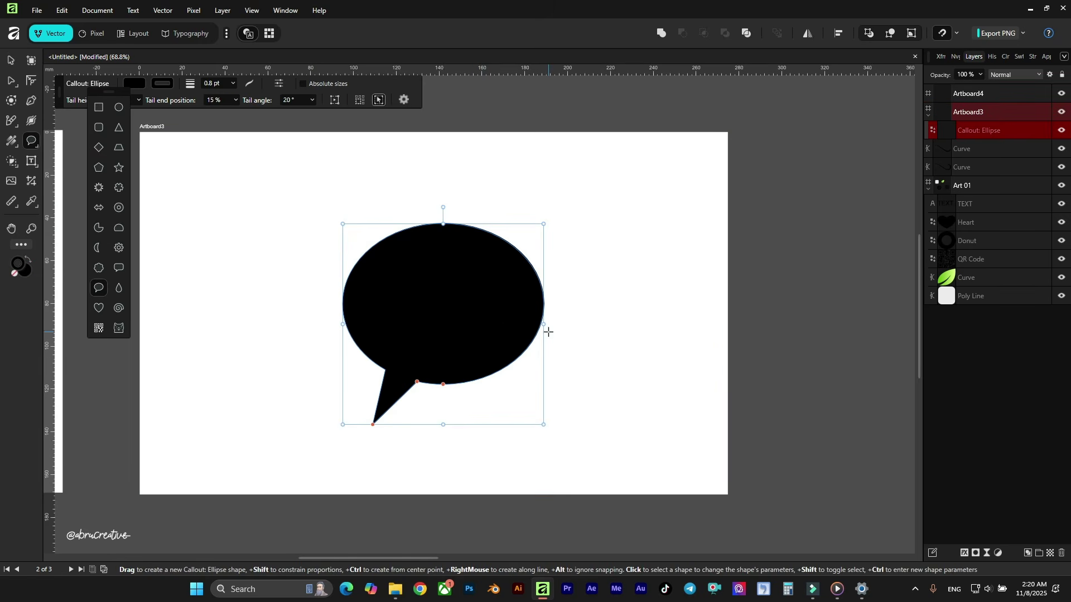
# Widen the callout ellipse to about 121 mm with the Move tool and deselect it
pyautogui.moveTo(544, 324); pyautogui.dragTo(524, 312)
pyautogui.hotkey('ctrl', 'z')
pyautogui.click(12, 59)
pyautogui.click(354, 131)
pyautogui.click(509, 310)
pyautogui.moveTo(508, 311); pyautogui.dragTo(483, 299)
pyautogui.scroll(1, 485, 298)
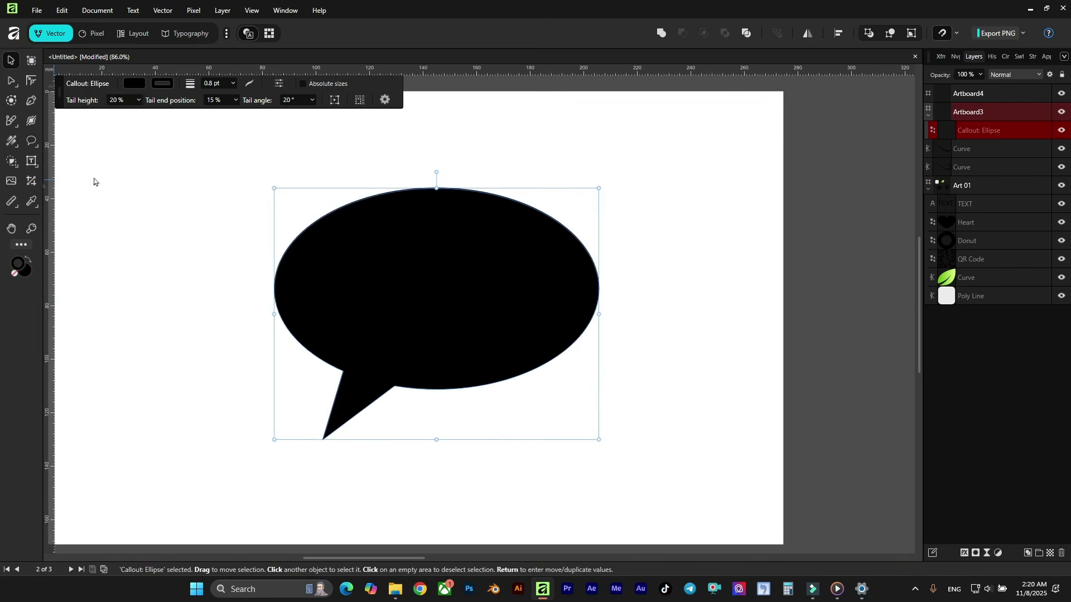
pyautogui.click(148, 172)
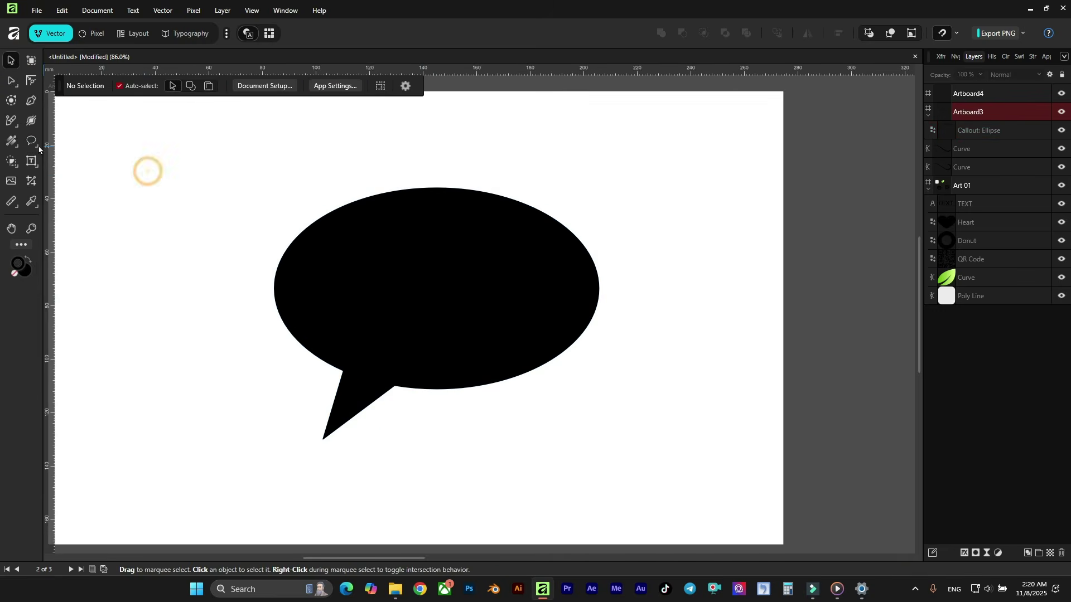
# Place the portrait image 5e0a5c91-f0f1-4ba1-9ade-3a92d3b5cd6e.jpeg from the Images 12 folder on Artboard3, about 122 mm wide
pyautogui.click(12, 182)
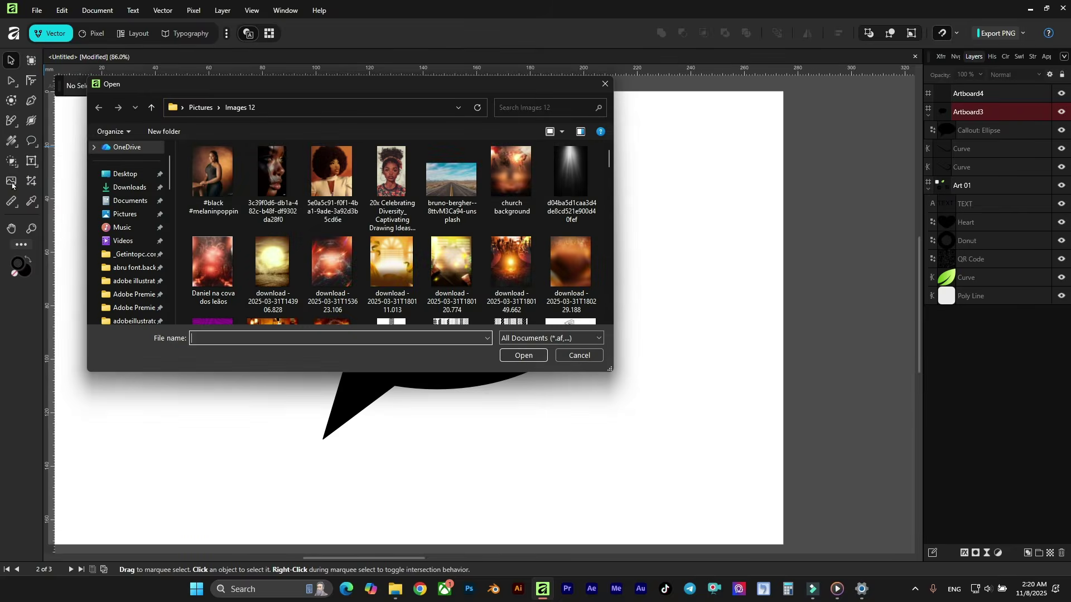
pyautogui.click(347, 182)
pyautogui.click(524, 356)
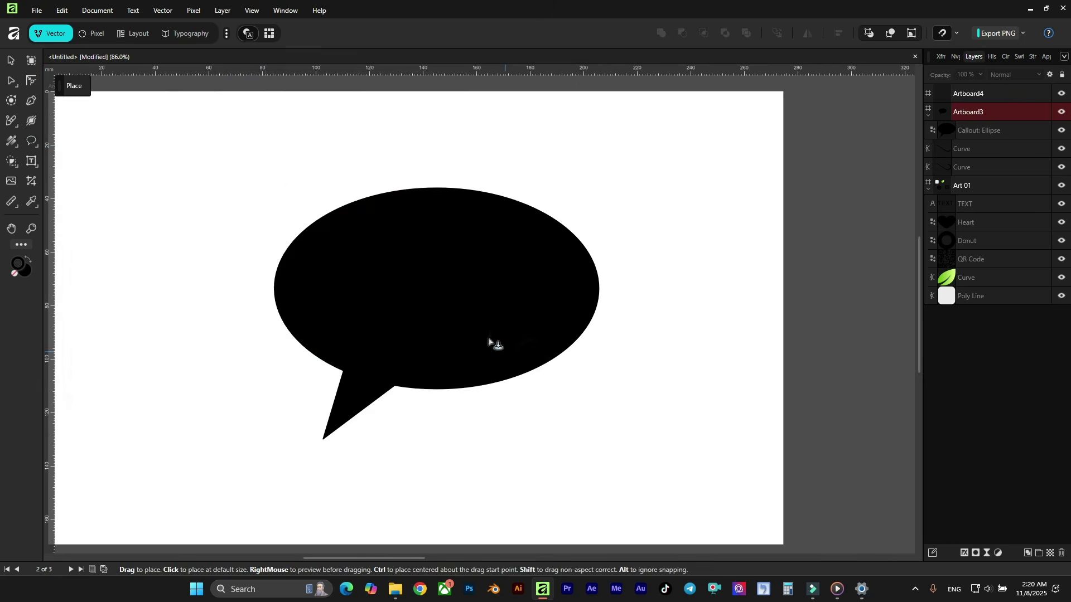
pyautogui.moveTo(242, 151); pyautogui.dragTo(679, 433)
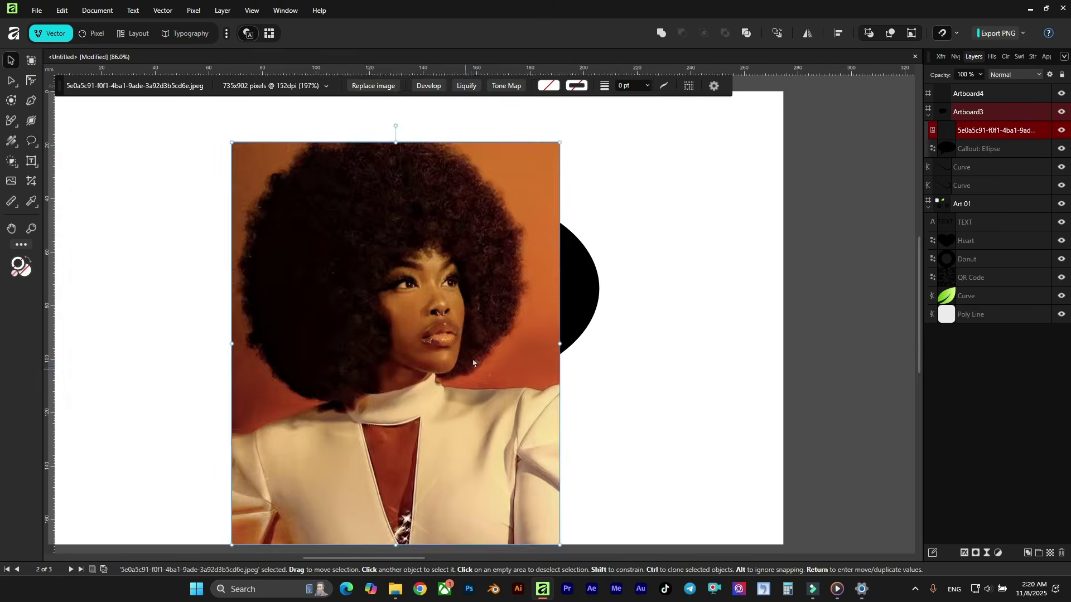
# Move the placed portrait toward the left edge of Artboard3 and delete the callout ellipse
pyautogui.scroll(-2, 400, 343)
pyautogui.moveTo(400, 343); pyautogui.dragTo(331, 326)
pyautogui.moveTo(478, 299); pyautogui.dragTo(560, 294)
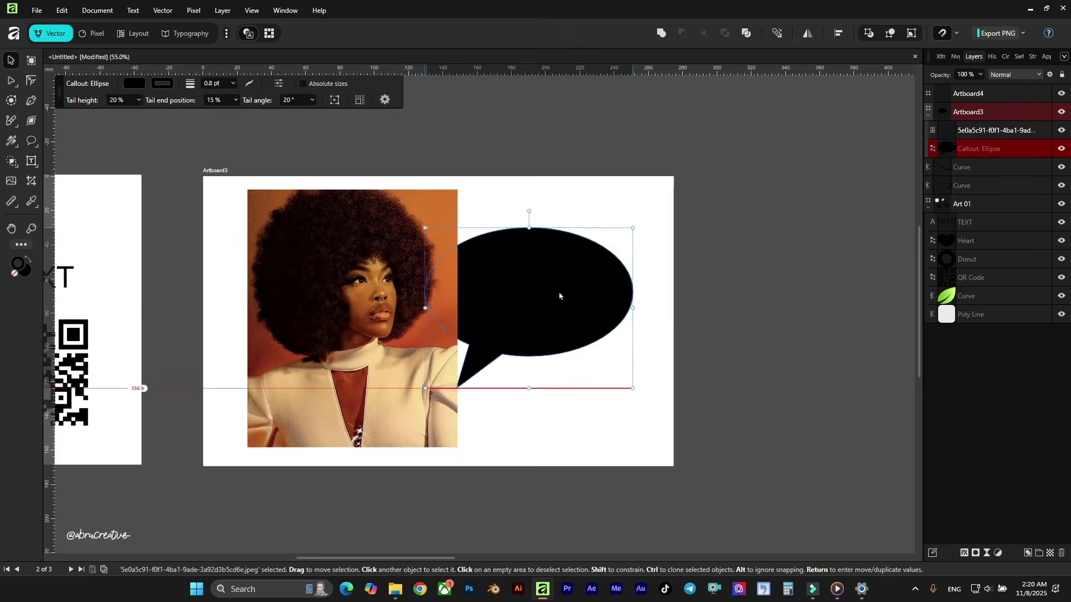
pyautogui.scroll(2, 577, 267)
pyautogui.scroll(1, 577, 267)
pyautogui.press('Delete')
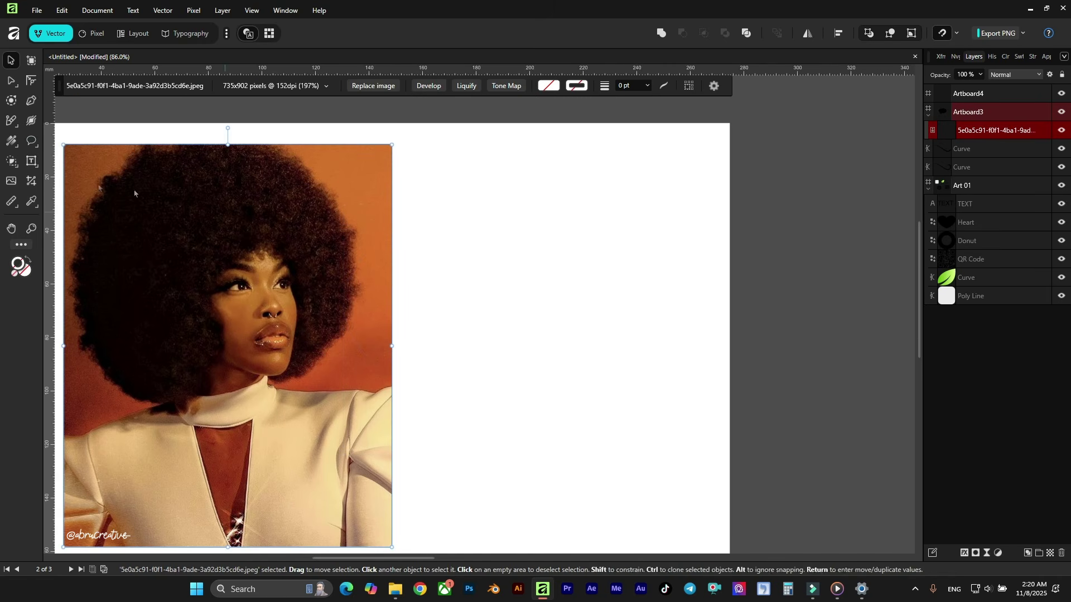
# Draw a heart shape about 103 mm wide and 77 mm tall beside the portrait on Artboard3
pyautogui.rightClick(16, 163)
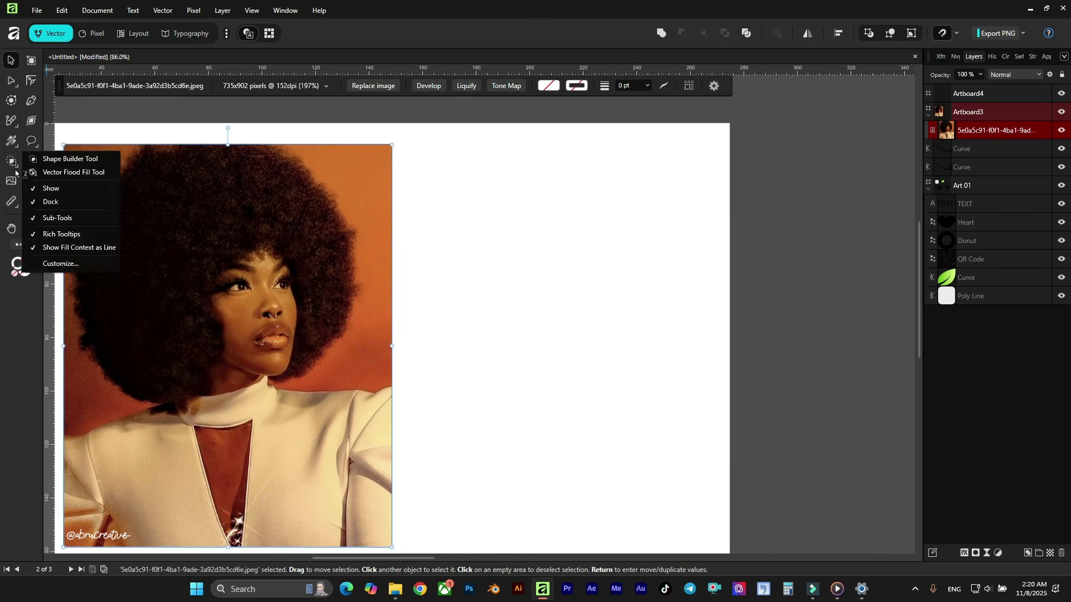
pyautogui.click(29, 140)
pyautogui.rightClick(28, 141)
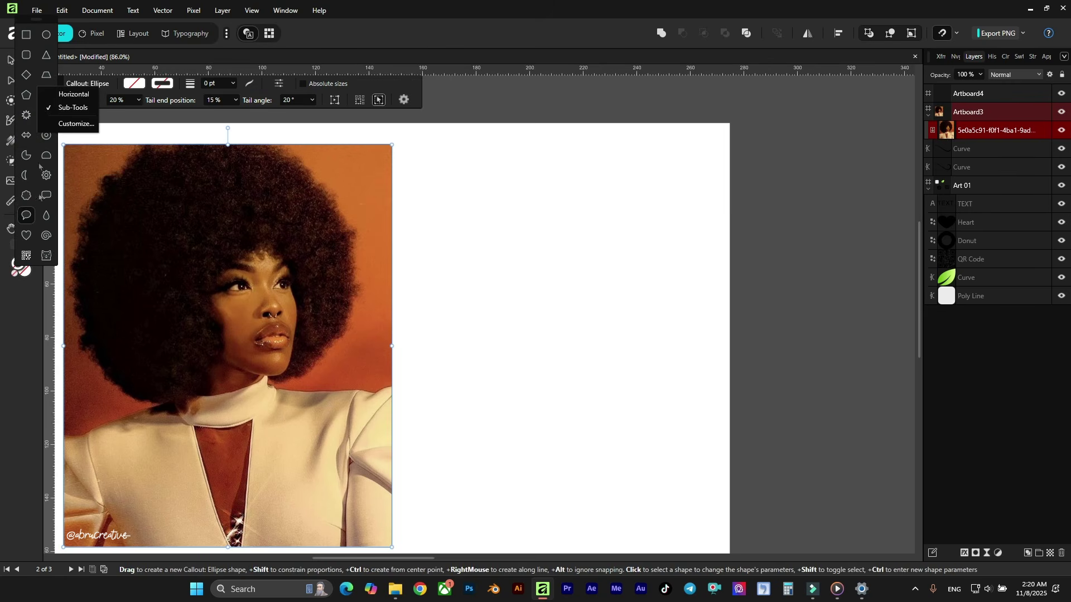
pyautogui.click(27, 235)
pyautogui.moveTo(460, 196)
pyautogui.mouseDown()
pyautogui.moveTo(657, 411)
pyautogui.moveTo(736, 403)
pyautogui.mouseUp()
pyautogui.click(592, 247)
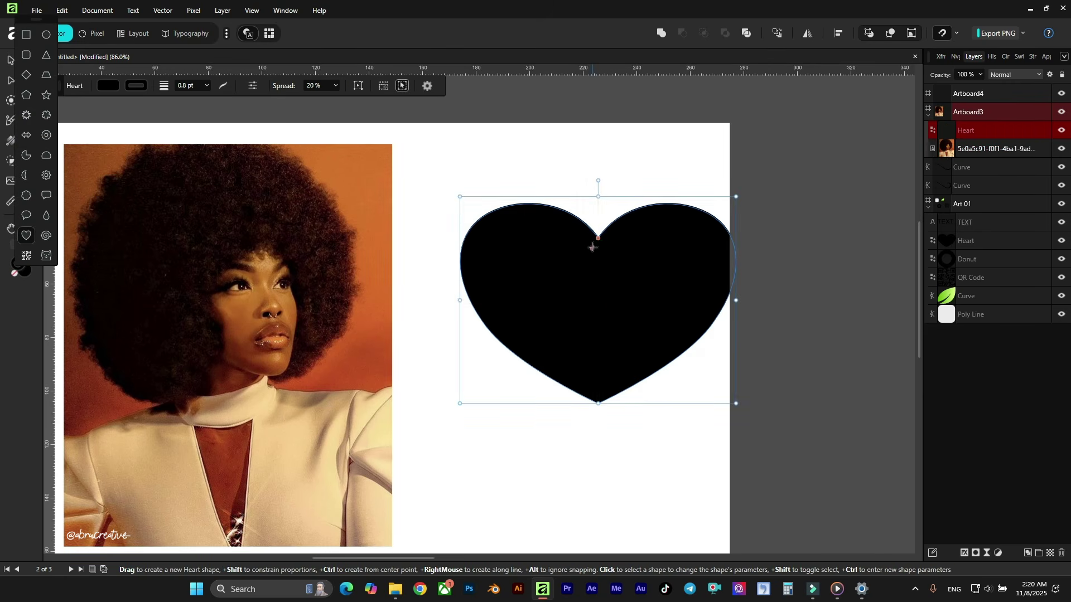
# Reshape the heart to about 97 mm tall with a 15% spread and move it fully onto Artboard3 beside the portrait
pyautogui.moveTo(601, 239); pyautogui.dragTo(598, 230)
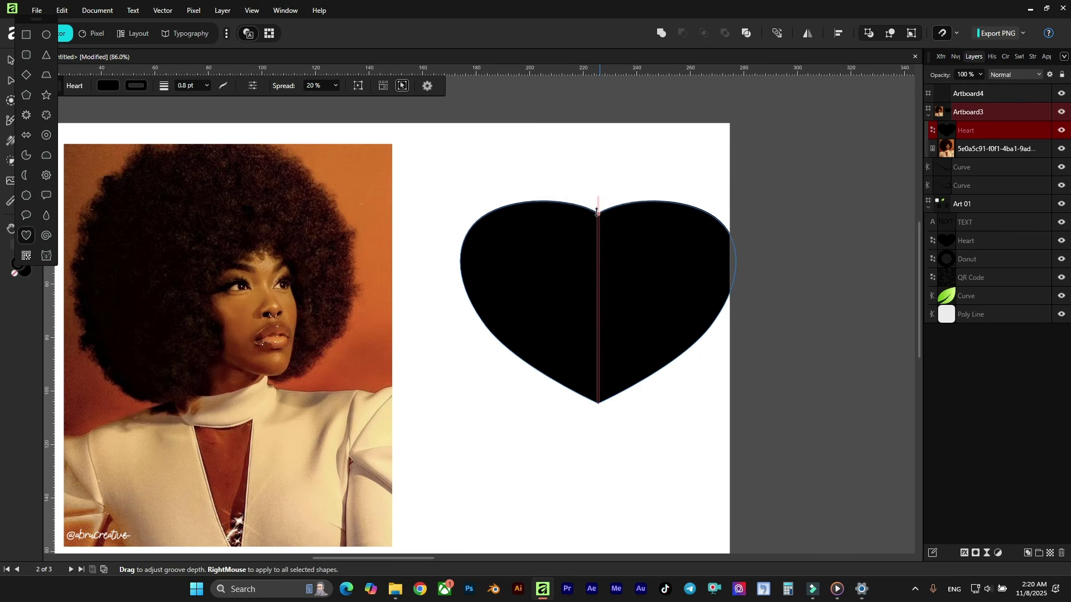
pyautogui.moveTo(602, 160); pyautogui.dragTo(601, 222)
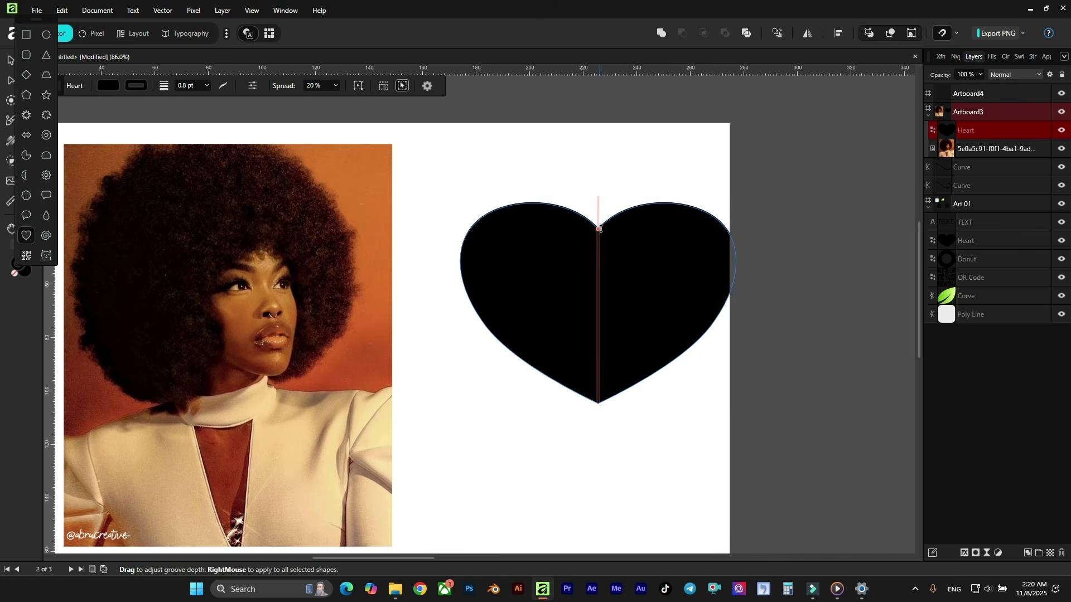
pyautogui.moveTo(598, 407); pyautogui.dragTo(598, 455)
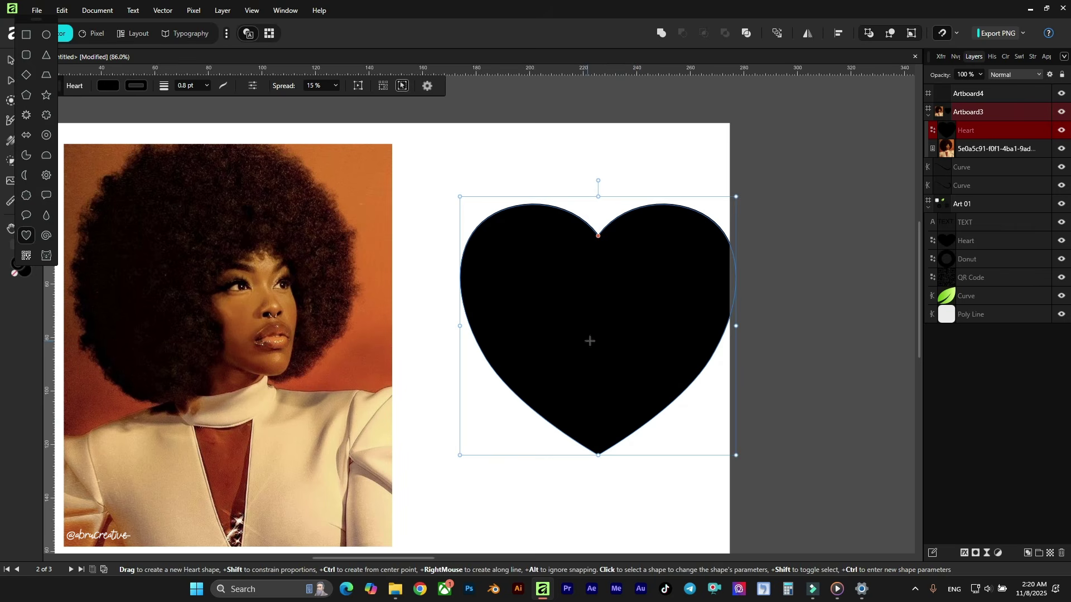
pyautogui.click(9, 59)
pyautogui.moveTo(578, 294); pyautogui.dragTo(523, 308)
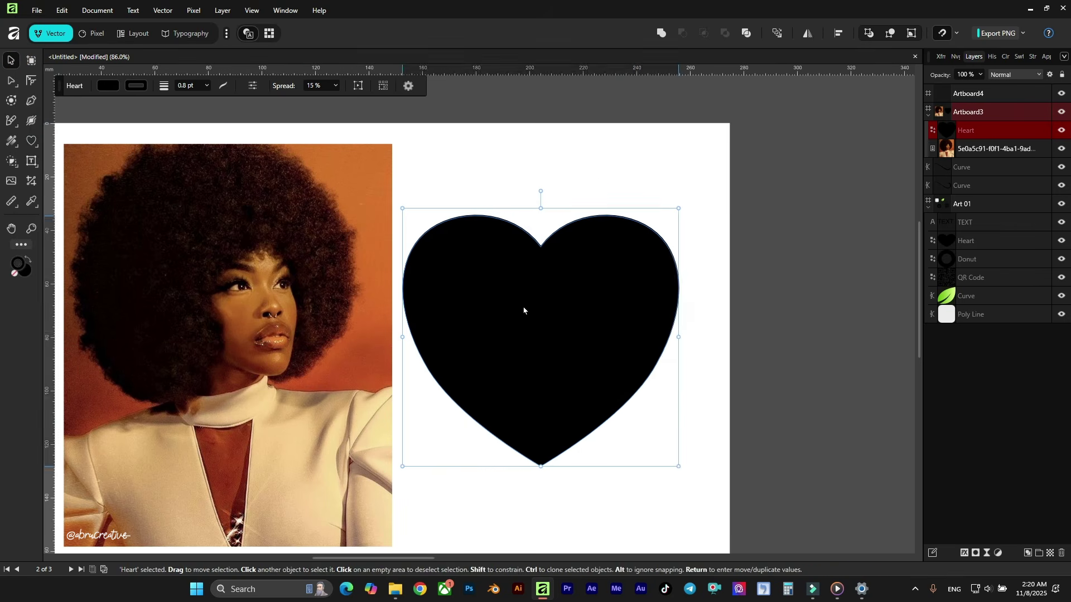
# Clip the portrait inside the heart by nesting the image layer within the Heart layer on Artboard3
pyautogui.click(305, 278)
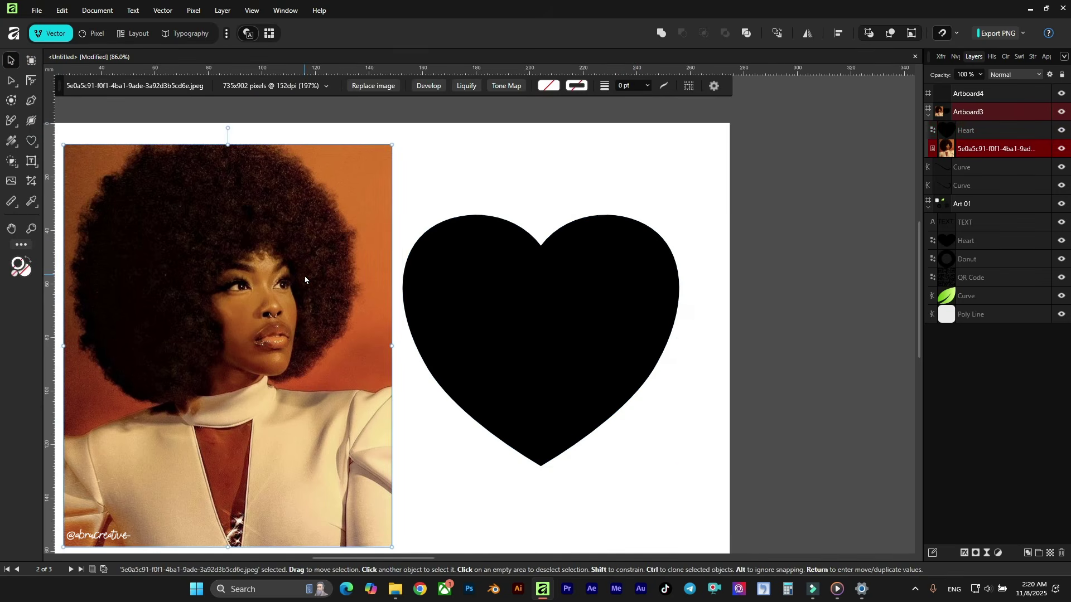
pyautogui.click(508, 279)
pyautogui.moveTo(961, 149); pyautogui.dragTo(970, 129)
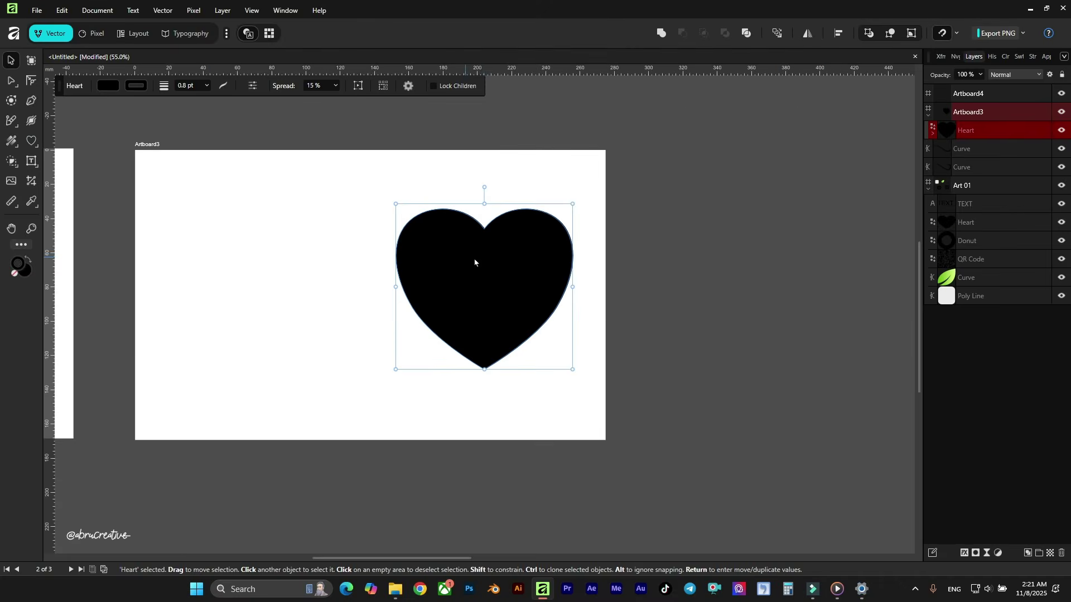
pyautogui.scroll(3, 504, 249)
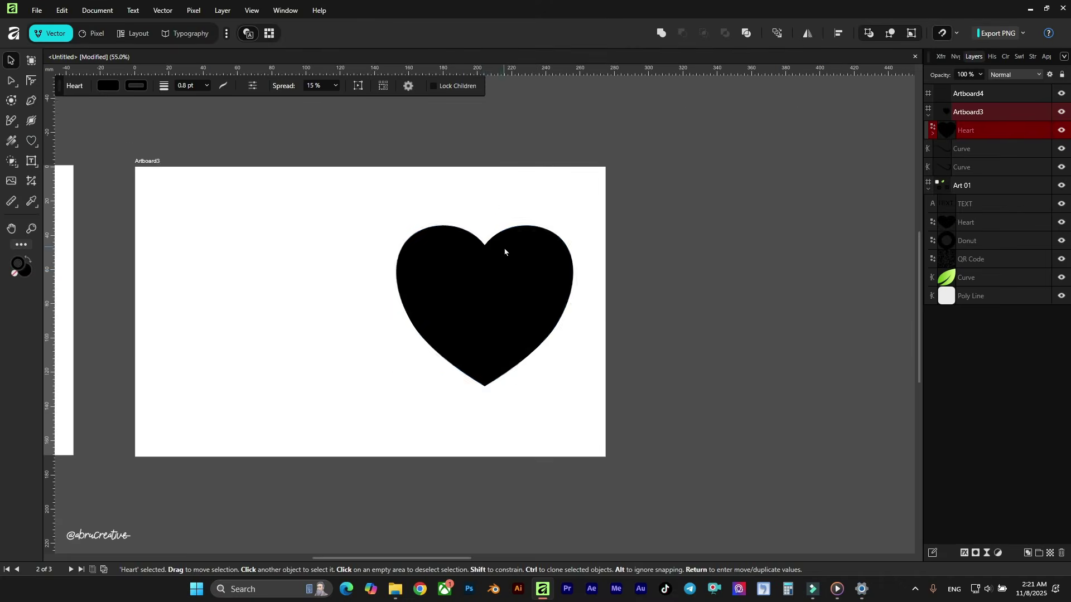
# Select the portrait nested in the Heart layer and reposition it so the face fills the heart
pyautogui.click(998, 115)
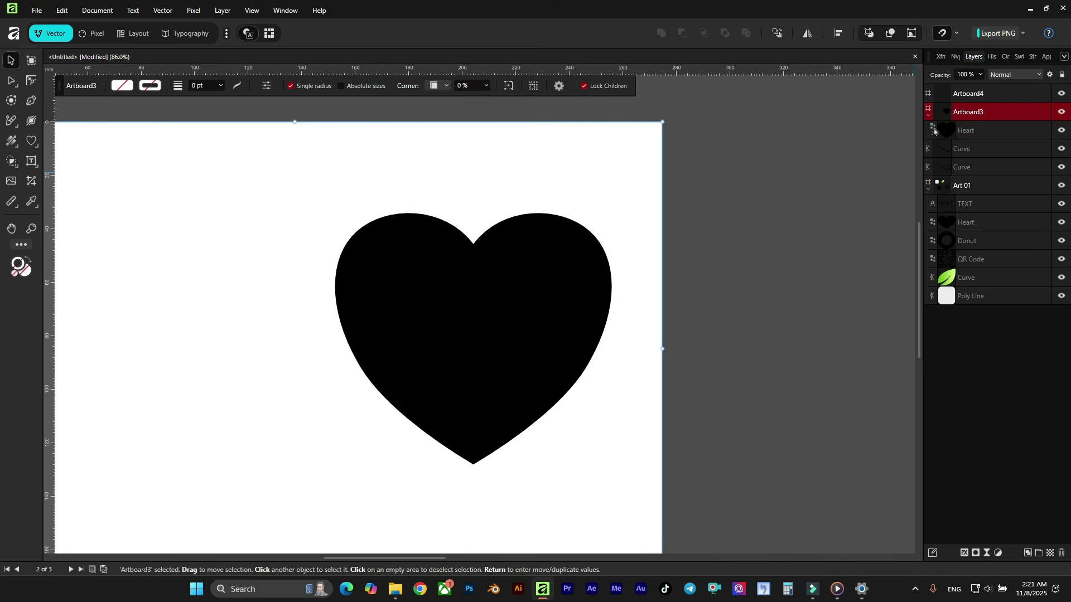
pyautogui.moveTo(930, 133); pyautogui.dragTo(931, 135)
pyautogui.click(968, 150)
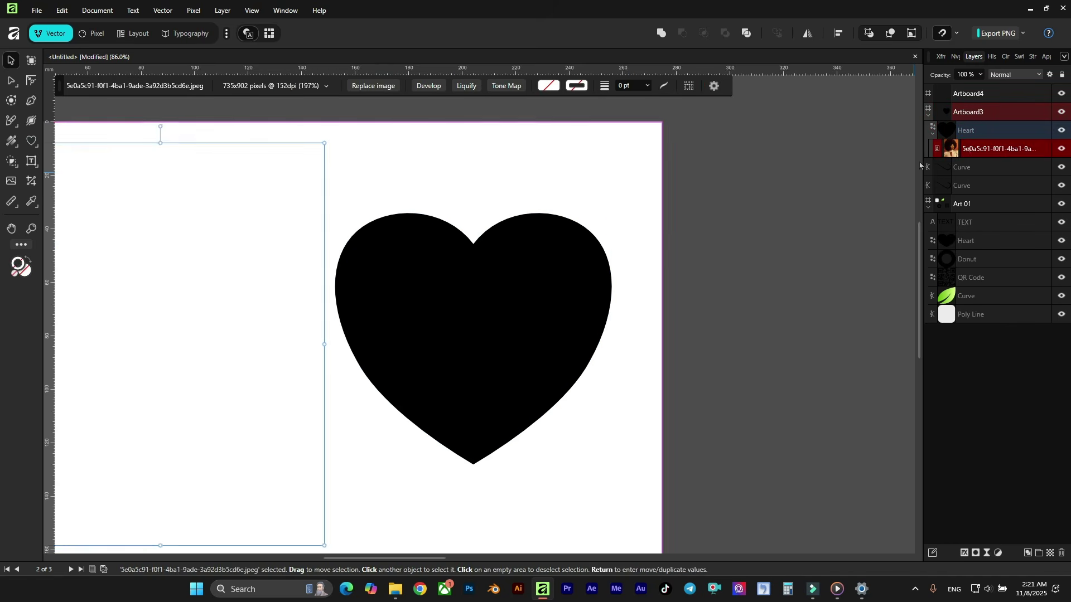
pyautogui.scroll(-3, 396, 293)
pyautogui.moveTo(337, 306); pyautogui.dragTo(484, 306)
pyautogui.scroll(4, 484, 306)
pyautogui.scroll(-2, 490, 284)
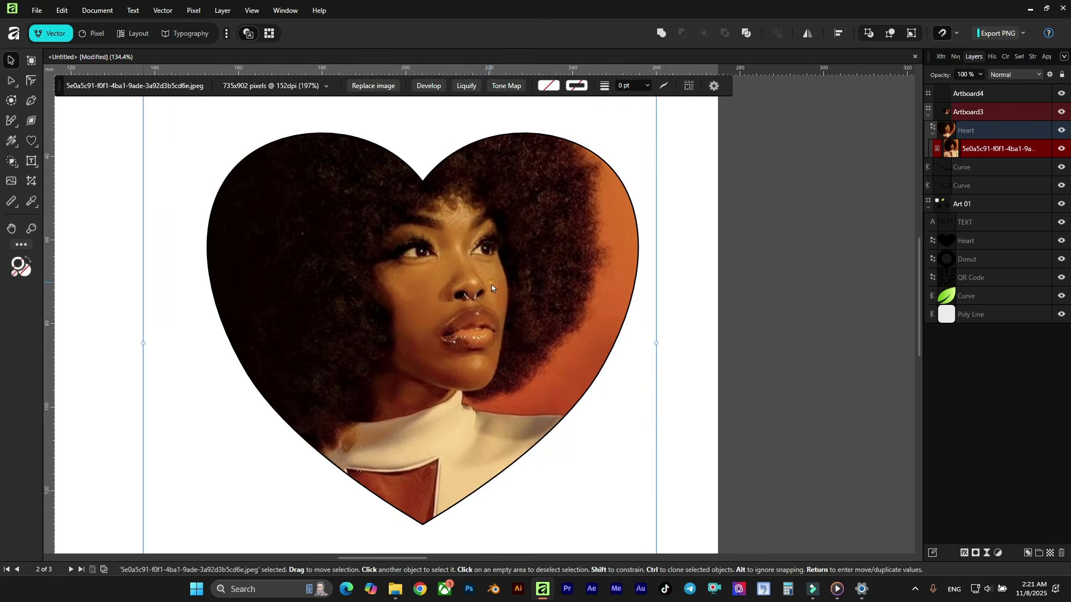
pyautogui.scroll(-3, 491, 296)
pyautogui.moveTo(490, 297); pyautogui.dragTo(513, 298)
pyautogui.scroll(2, 574, 282)
pyautogui.scroll(-1, 610, 273)
pyautogui.scroll(-1, 610, 269)
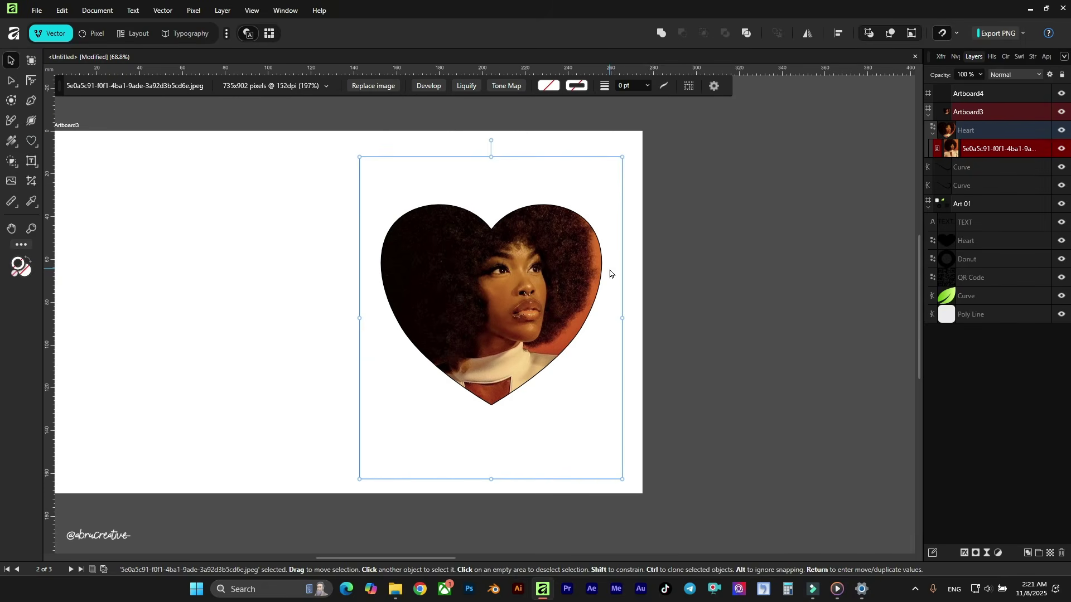
# Examine the heart-clipped portrait on Artboard3 and the objects on Art 01
pyautogui.scroll(-2, 574, 274)
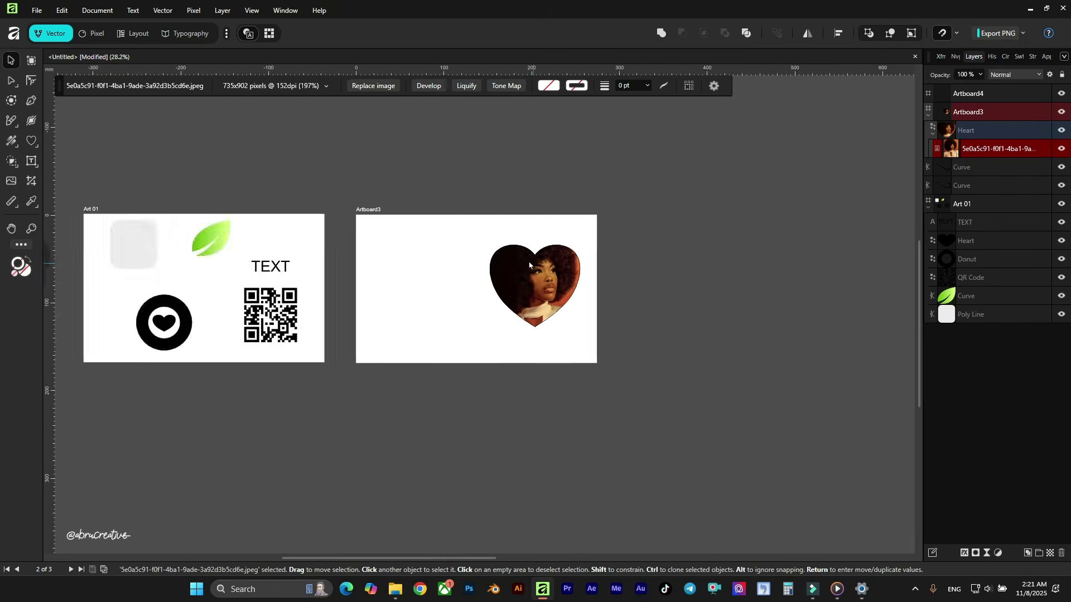
pyautogui.scroll(1, 574, 295)
pyautogui.click(406, 193)
pyautogui.moveTo(559, 316)
pyautogui.mouseDown()
pyautogui.moveTo(486, 312)
pyautogui.moveTo(559, 316)
pyautogui.mouseUp()
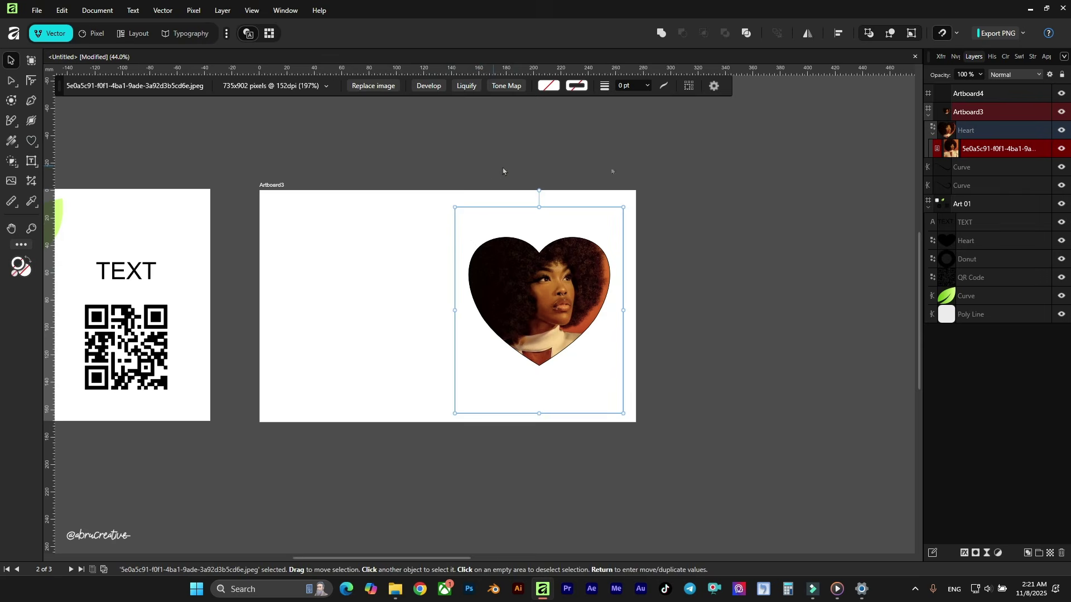
pyautogui.moveTo(377, 172); pyautogui.dragTo(641, 377)
pyautogui.scroll(2, 582, 279)
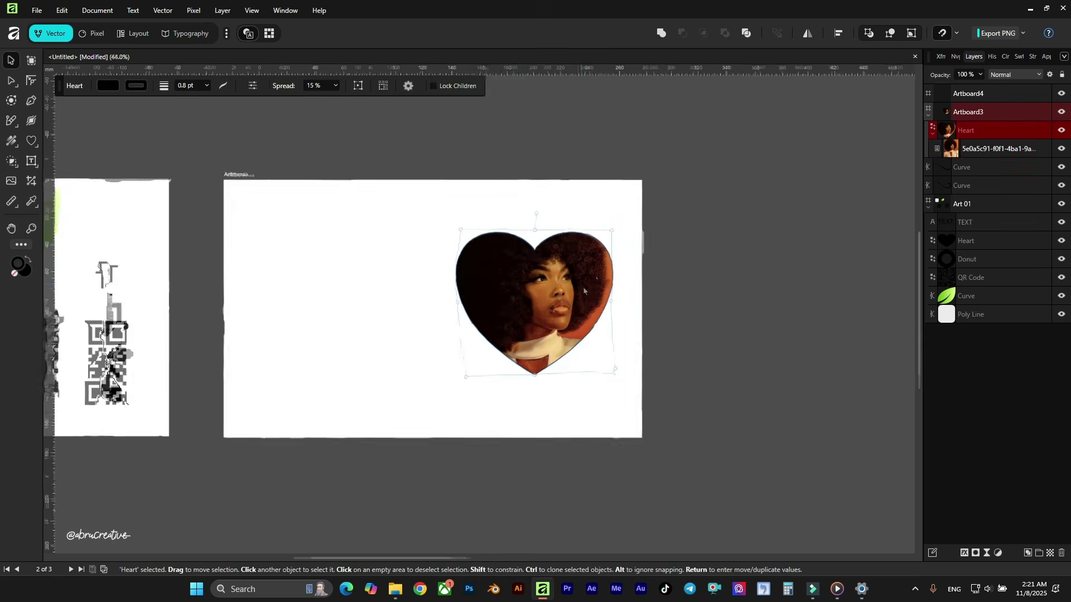
pyautogui.scroll(-2, 711, 216)
pyautogui.scroll(2, 213, 262)
pyautogui.moveTo(175, 140); pyautogui.dragTo(664, 445)
pyautogui.scroll(-2, 504, 336)
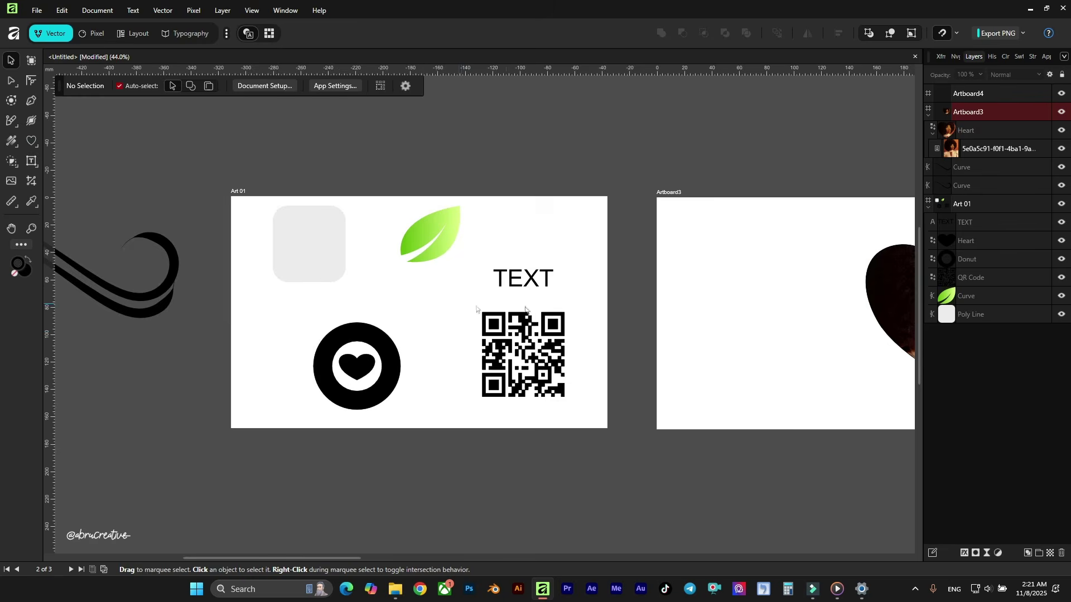
pyautogui.scroll(2, 525, 310)
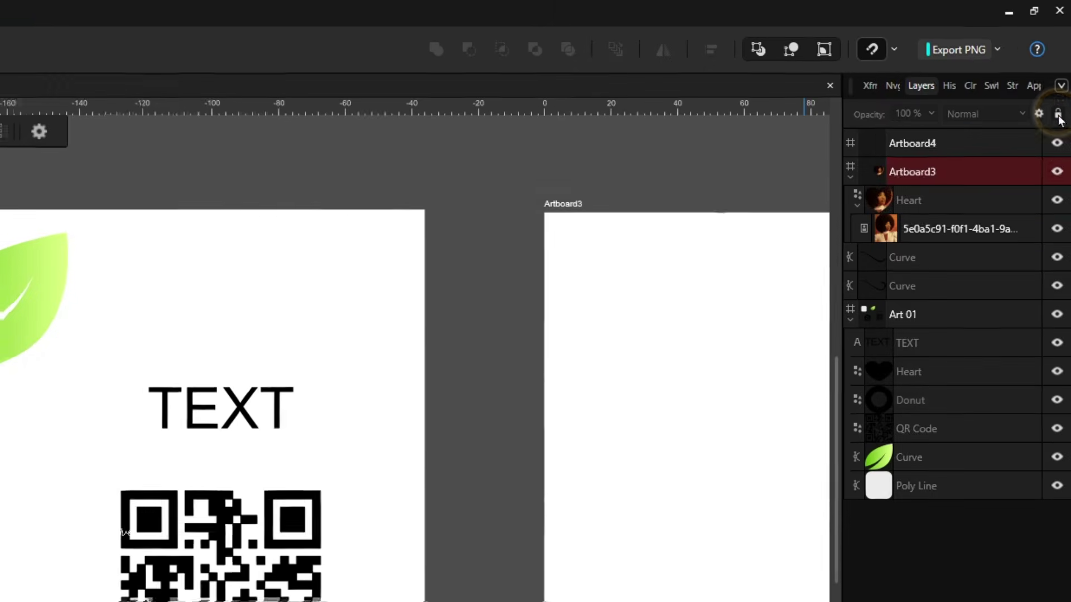
# Lock all three artboards and the two loose curves together, and check that canvas objects cannot be selected
pyautogui.click(973, 537)
pyautogui.click(966, 487)
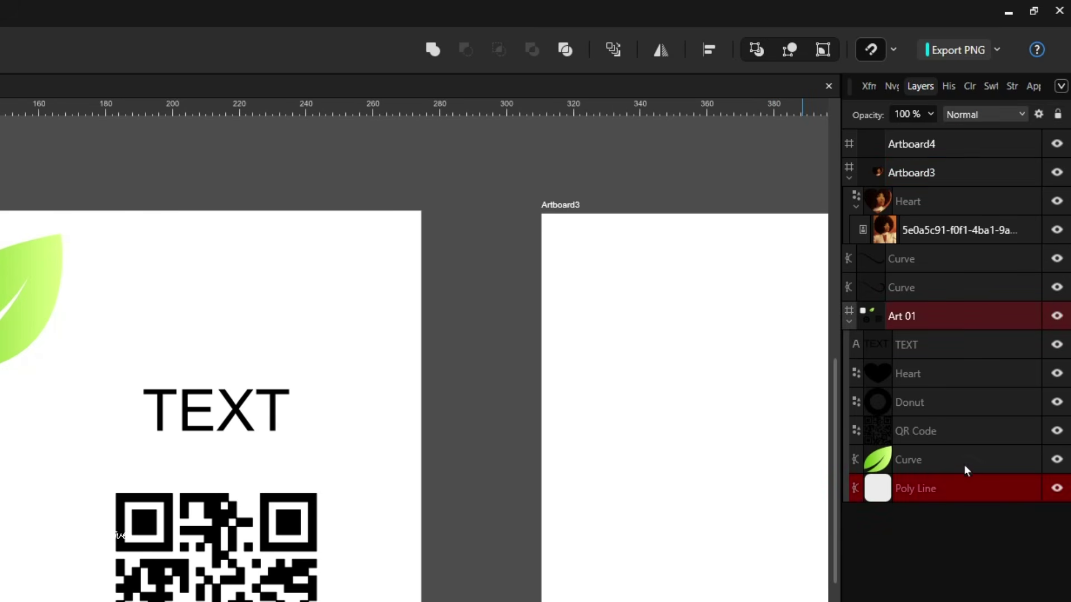
pyautogui.keyDown('shift'); pyautogui.click(968, 141); pyautogui.keyUp('shift')
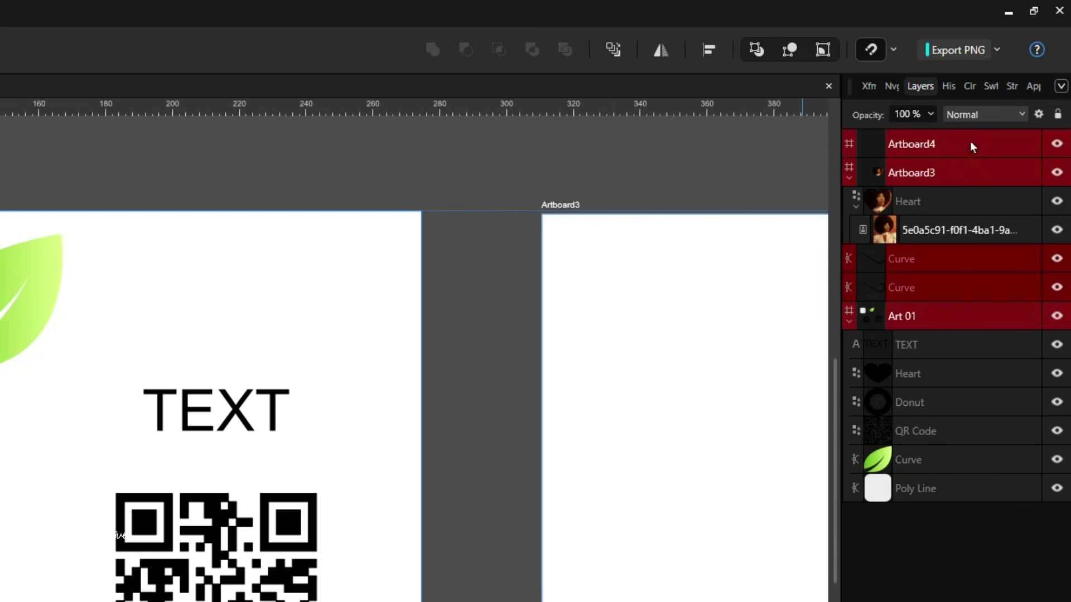
pyautogui.click(1055, 115)
pyautogui.scroll(-3, 83, 412)
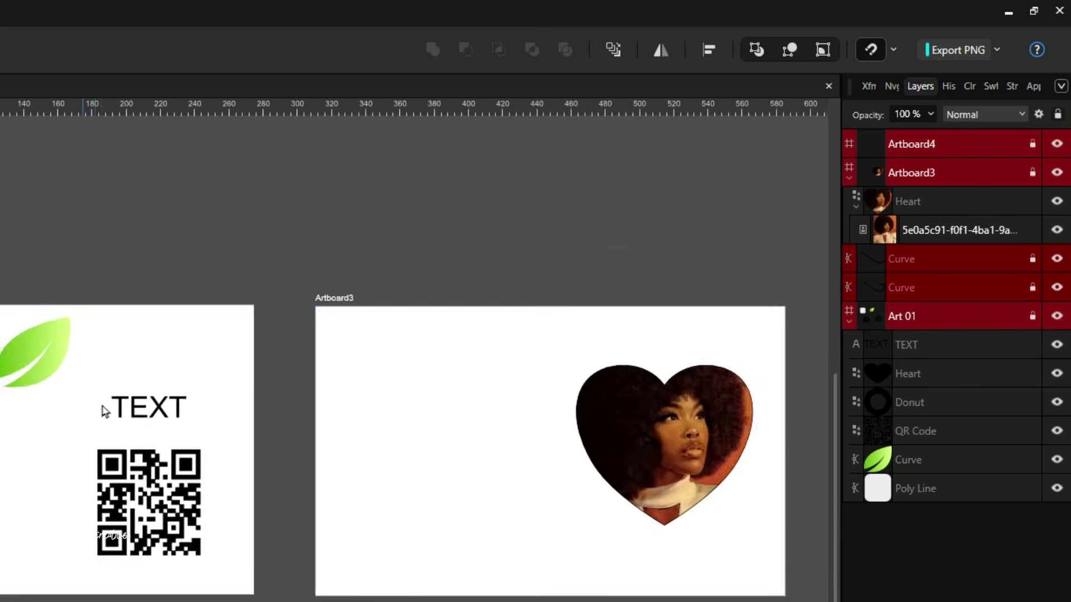
pyautogui.scroll(1, 114, 278)
pyautogui.click(111, 240)
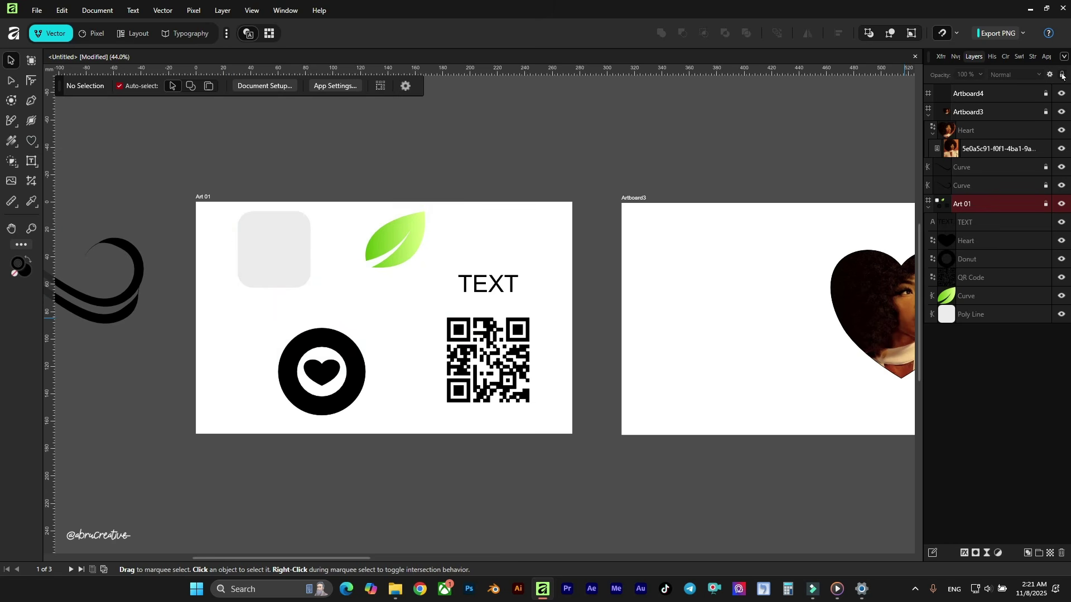
# Select all artboards and loose curves, unlock them together, and clear the selection
pyautogui.click(1049, 98)
pyautogui.moveTo(1004, 130); pyautogui.dragTo(985, 289)
pyautogui.click(984, 312)
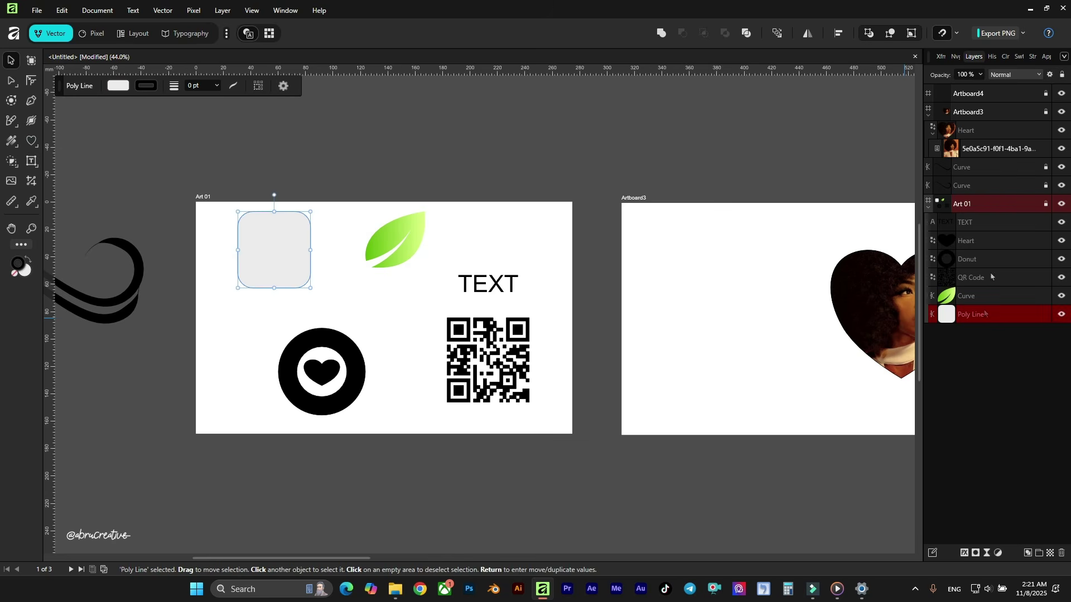
pyautogui.click(1001, 96)
pyautogui.hotkey('ctrl', 'a')
pyautogui.click(1061, 75)
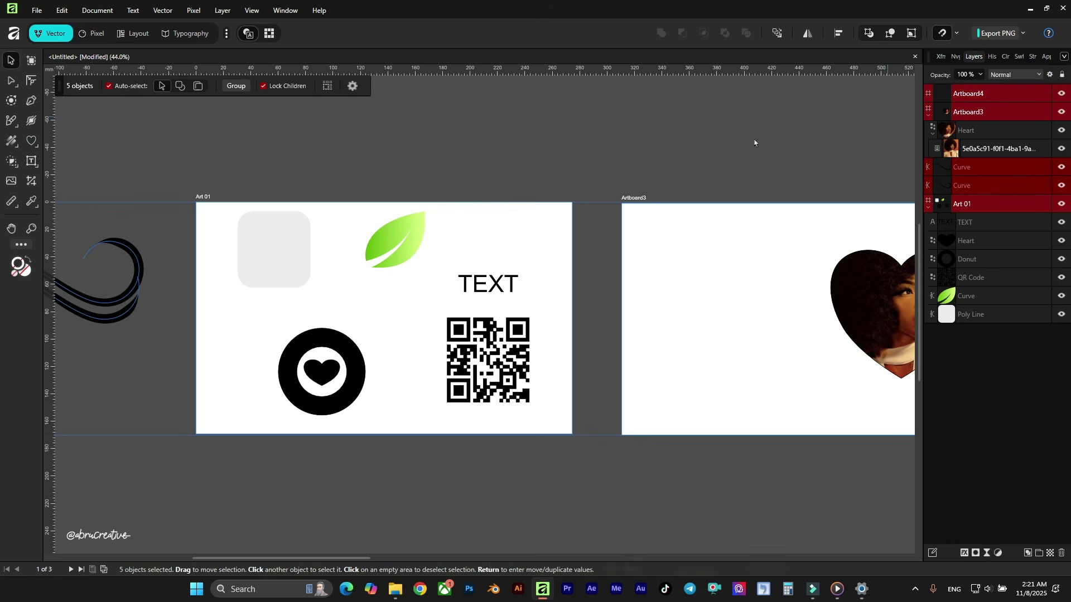
pyautogui.click(461, 160)
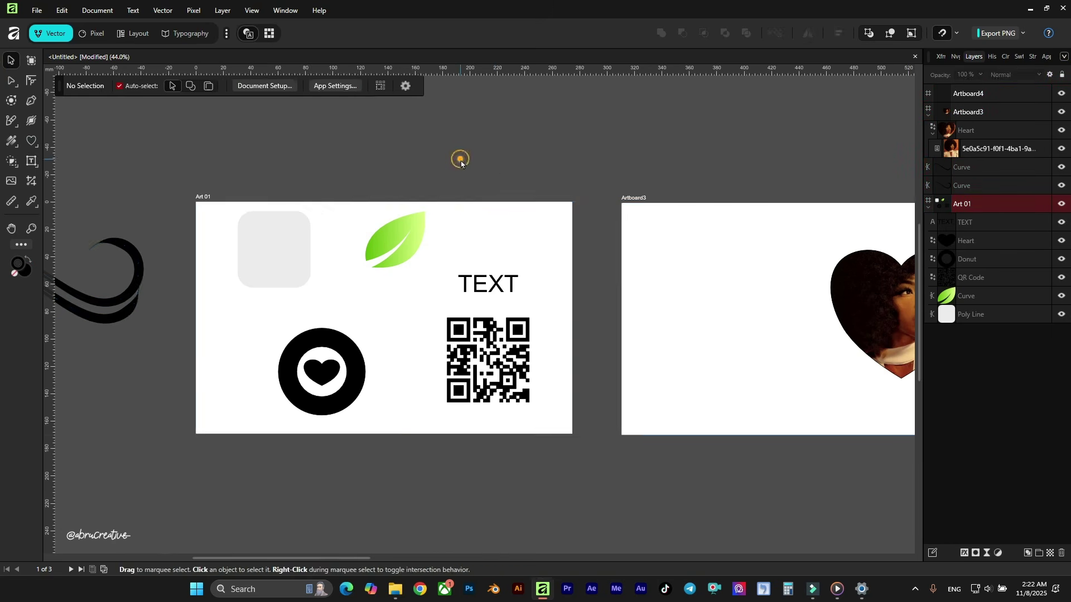
# Move the QR code about 28 mm to the left on Art 01 and select the heart inside the donut
pyautogui.scroll(-2, 397, 205)
pyautogui.moveTo(455, 299); pyautogui.dragTo(436, 300)
pyautogui.click(358, 290)
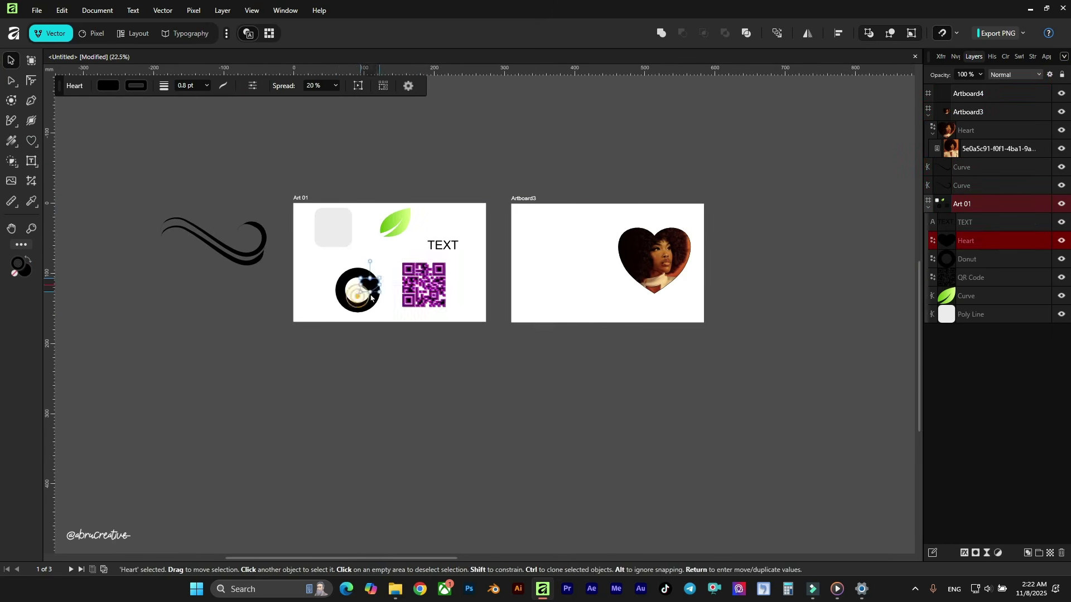
pyautogui.scroll(1, 340, 196)
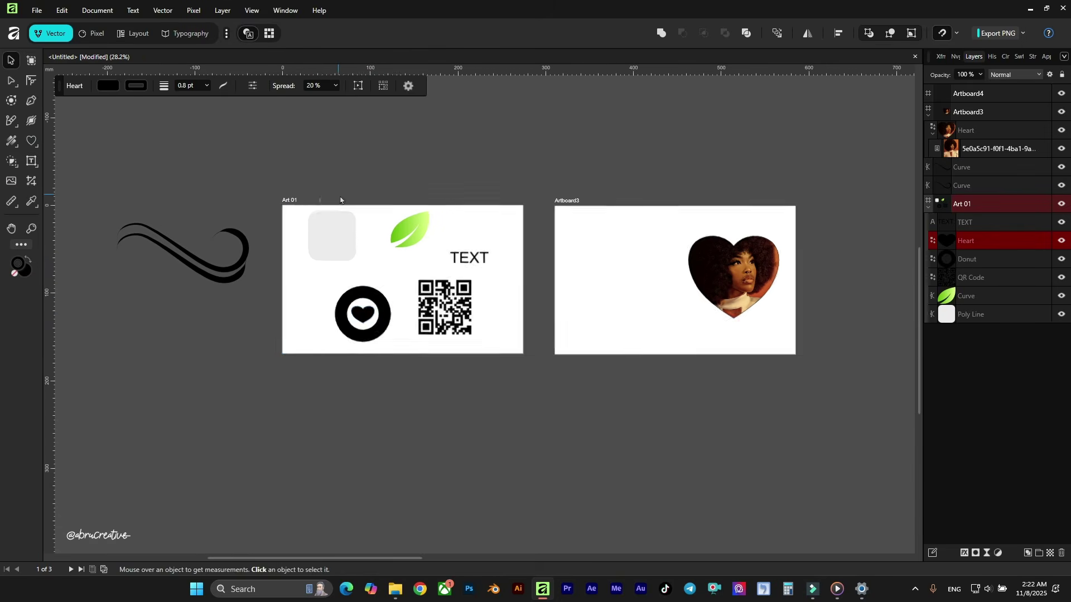
# Crop the green leaf on Art 01 inward from its left and top sides with the Vector Crop tool
pyautogui.click(32, 182)
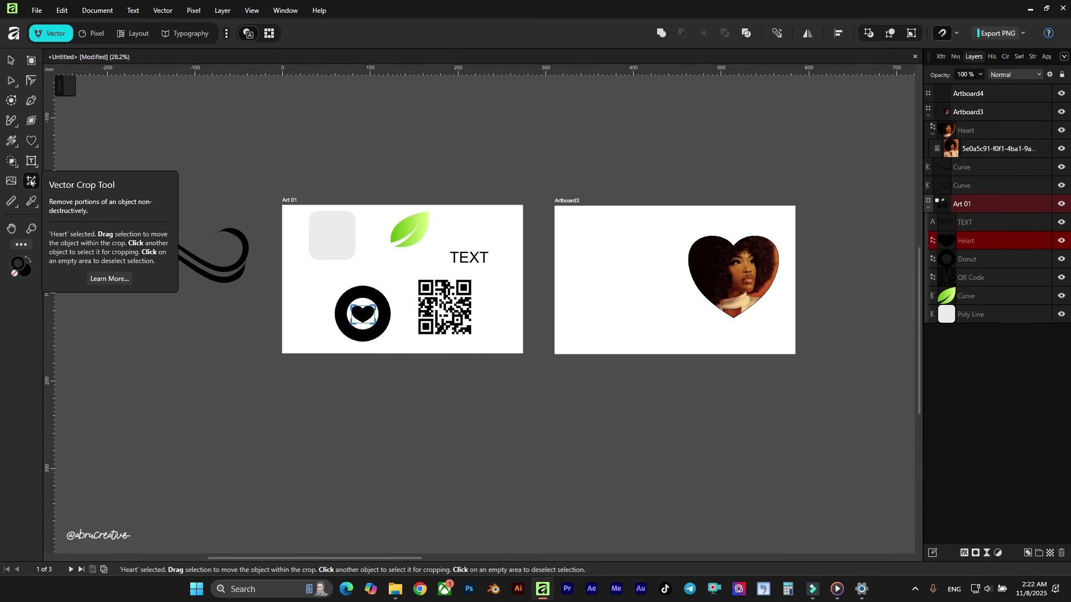
pyautogui.scroll(4, 787, 248)
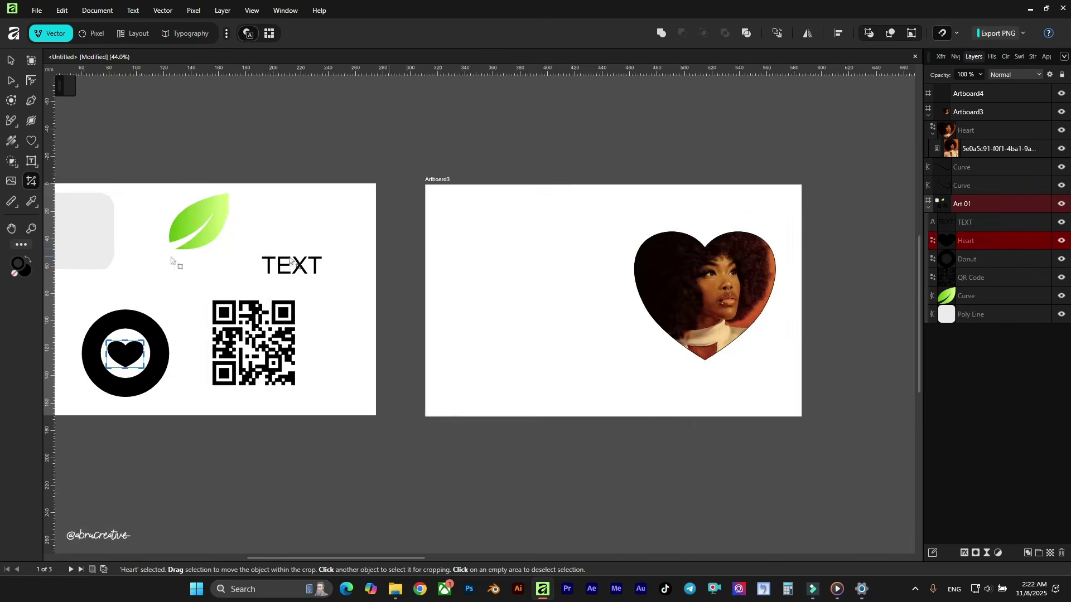
pyautogui.click(258, 222)
pyautogui.scroll(3, 209, 209)
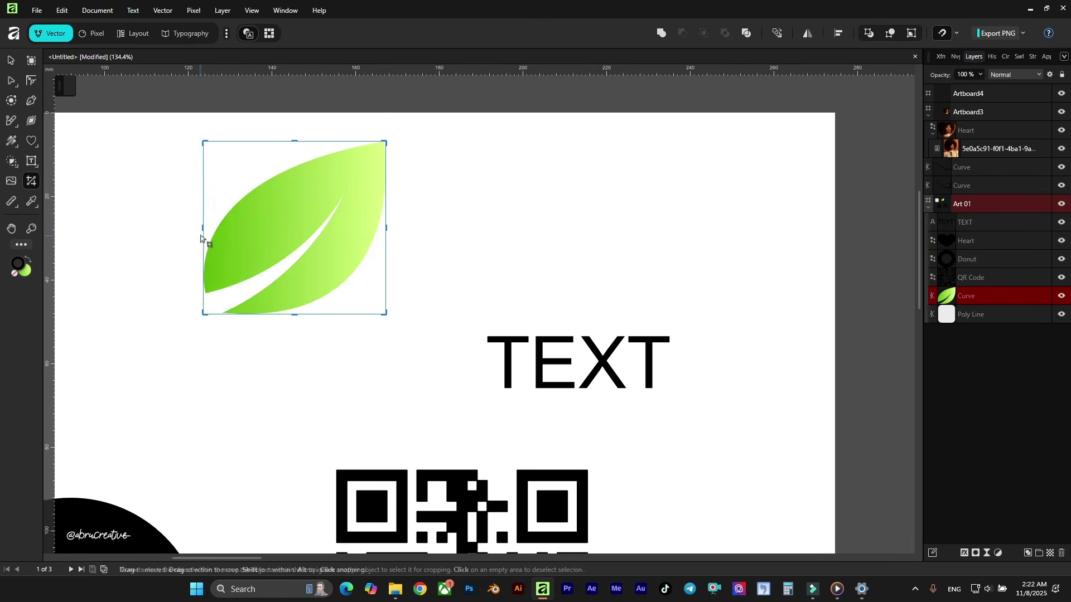
pyautogui.moveTo(203, 228); pyautogui.dragTo(246, 227)
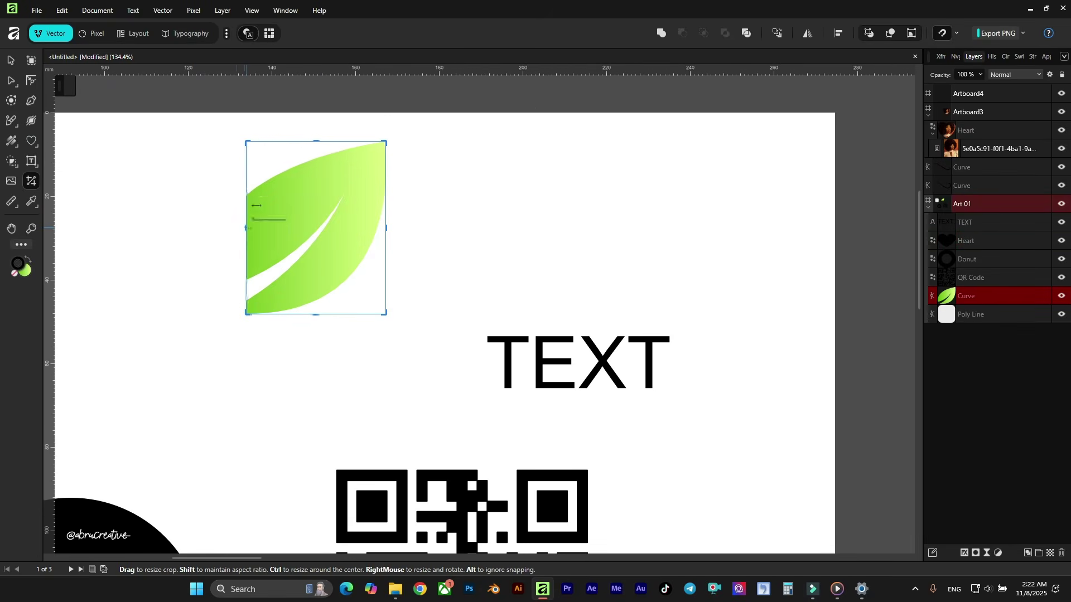
pyautogui.moveTo(316, 141); pyautogui.dragTo(311, 196)
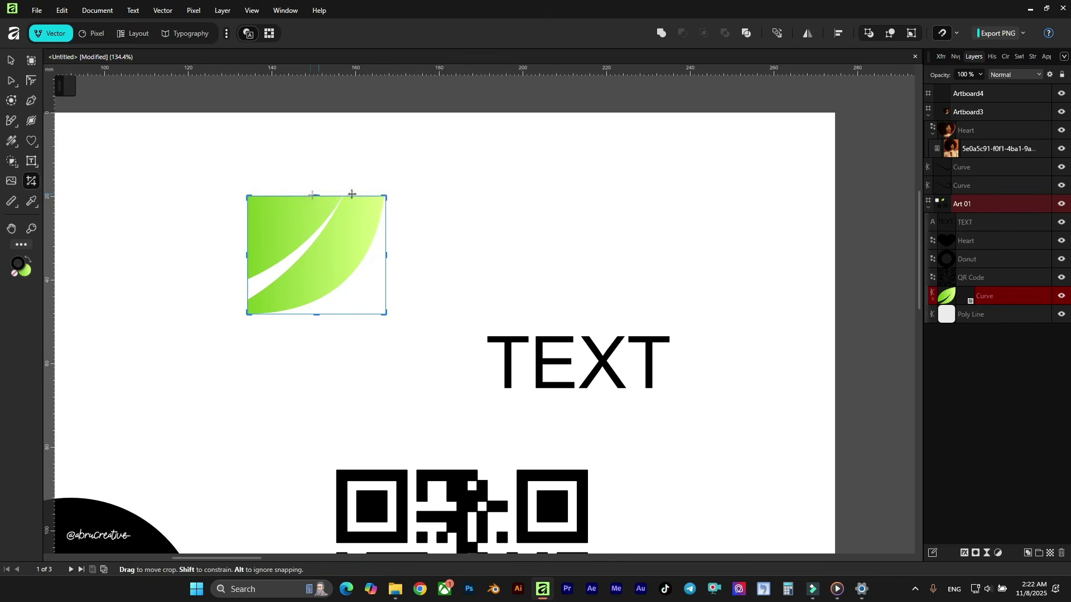
# Undo both crops of the green leaf
pyautogui.scroll(-3, 426, 255)
pyautogui.scroll(3, 425, 256)
pyautogui.scroll(-1, 478, 282)
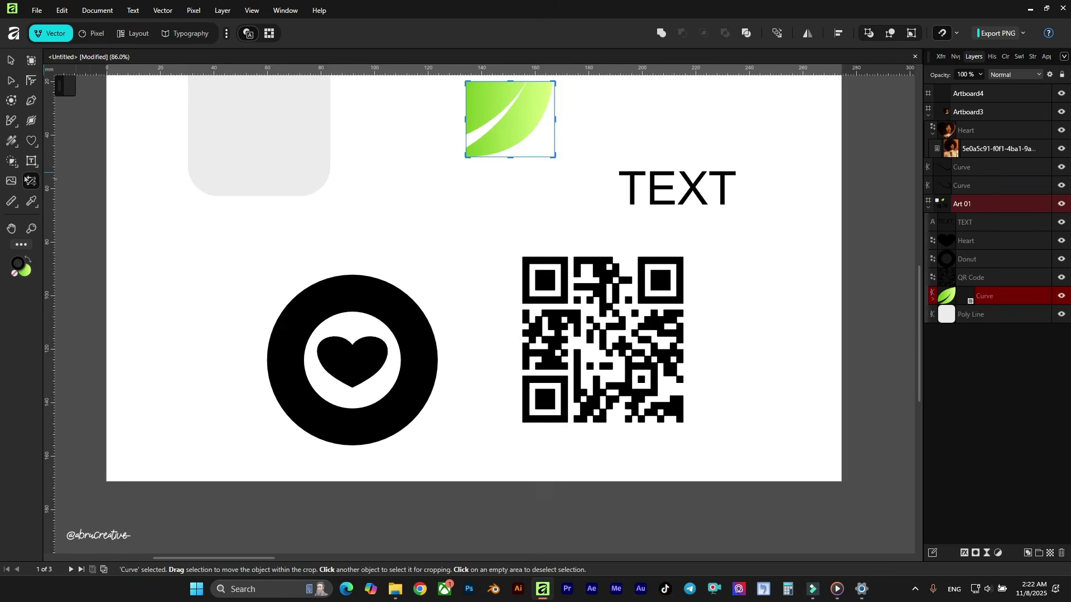
pyautogui.hotkey('ctrl', 'z')
pyautogui.hotkey('ctrl', 'z')
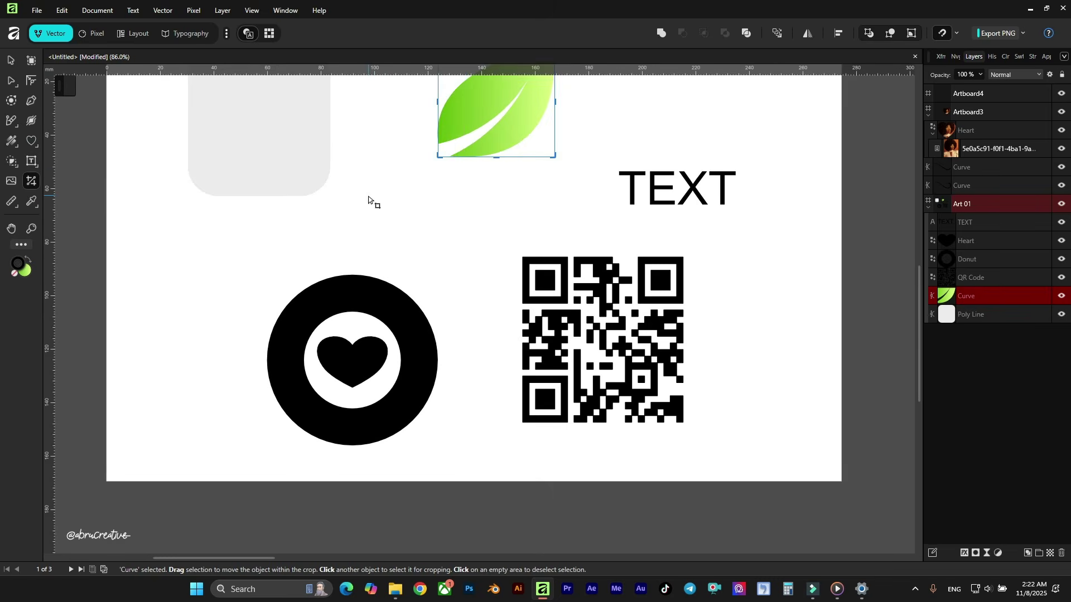
# Examine the objects on Art 01 and the neighbouring artboard at several magnifications using the Zoom and Pan tools
pyautogui.scroll(2, 278, 201)
pyautogui.click(29, 229)
pyautogui.click(385, 288)
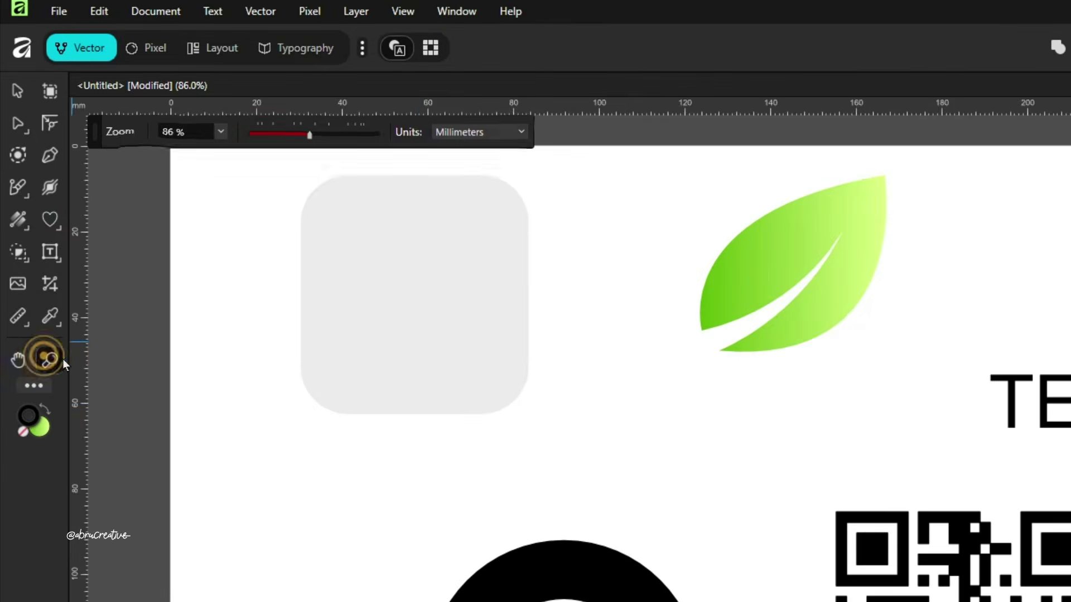
pyautogui.moveTo(870, 600); pyautogui.dragTo(574, 469)
pyautogui.click(18, 360)
pyautogui.scroll(-4, 349, 406)
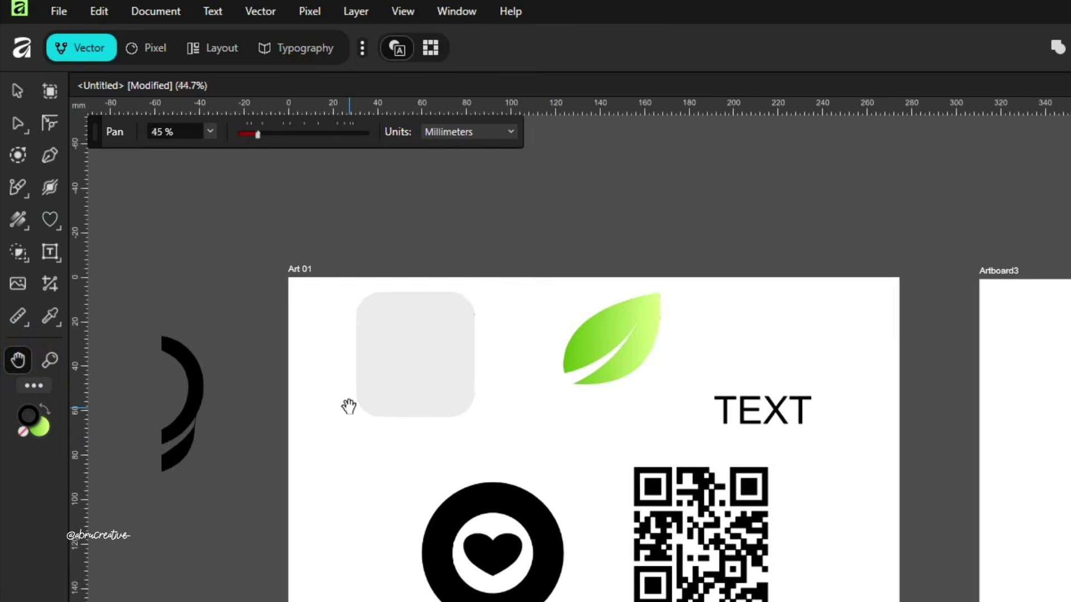
pyautogui.moveTo(533, 439); pyautogui.dragTo(648, 209)
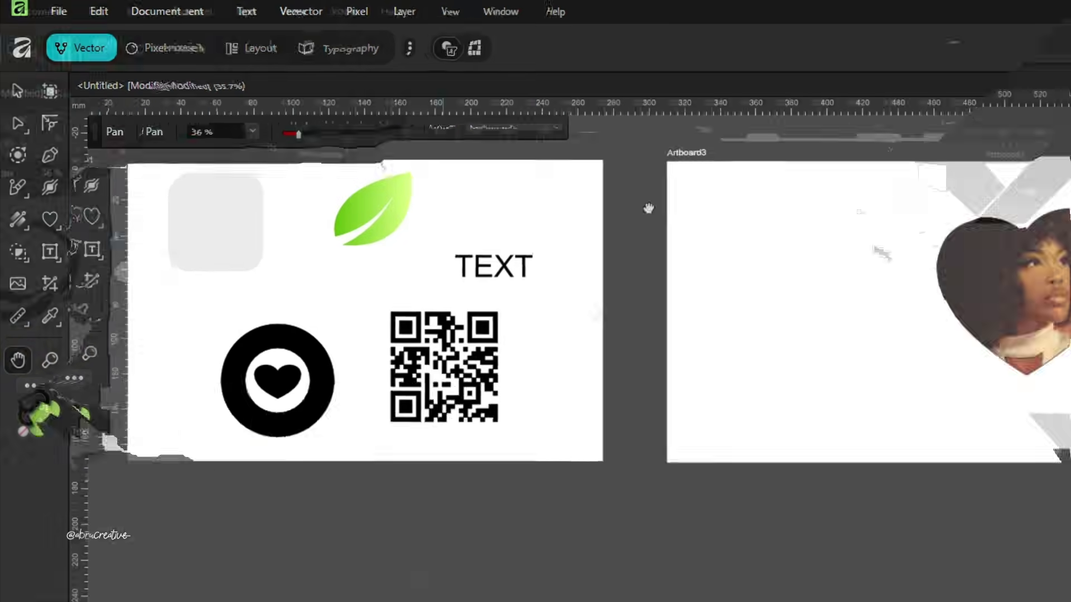
pyautogui.moveTo(414, 313); pyautogui.dragTo(569, 414)
pyautogui.scroll(2, 565, 445)
pyautogui.scroll(3, 565, 444)
pyautogui.scroll(-2, 502, 390)
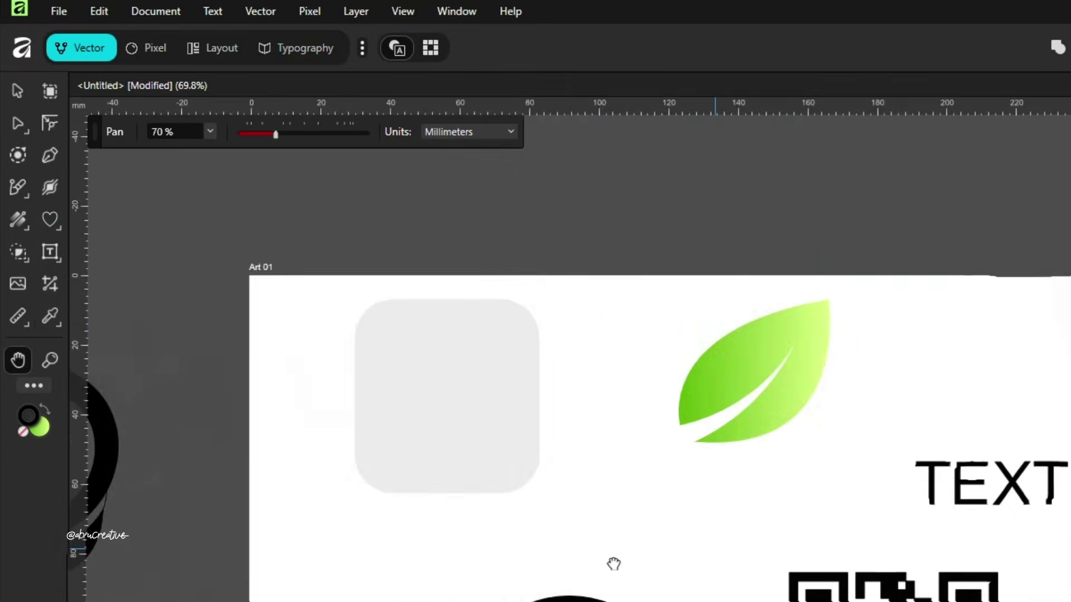
pyautogui.moveTo(614, 564); pyautogui.dragTo(494, 386)
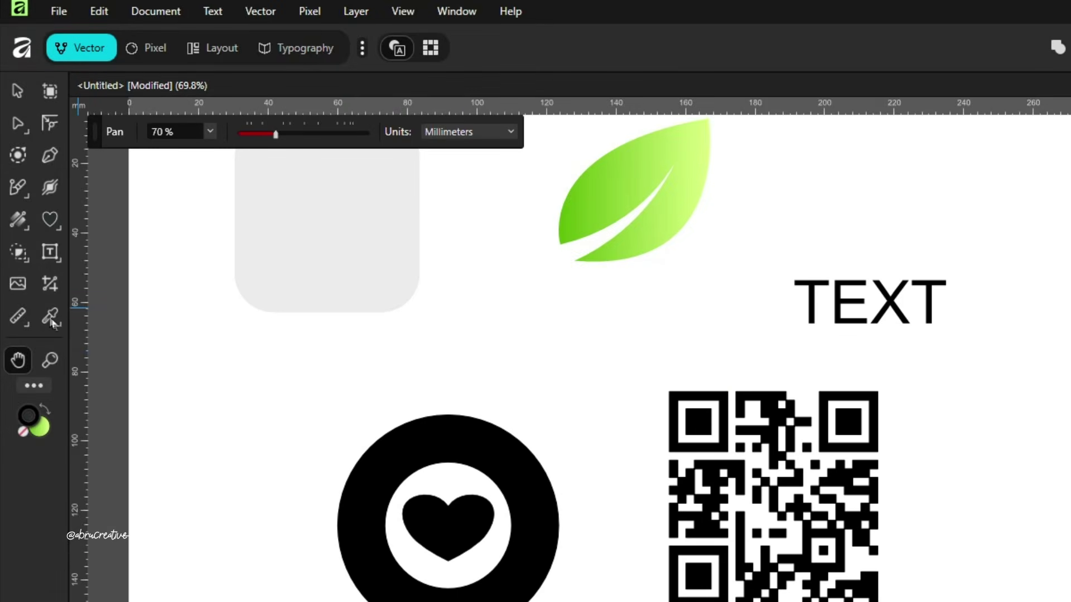
# Measure the width of the light grey rounded square on Art 01 from its left edge to its right edge
pyautogui.rightClick(18, 316)
pyautogui.click(98, 313)
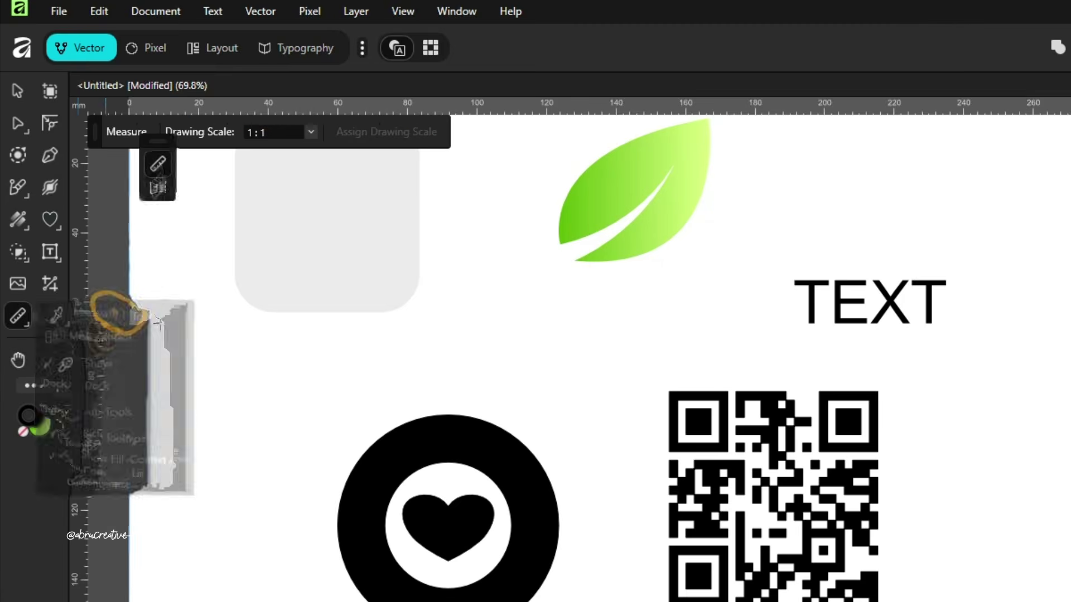
pyautogui.scroll(-5, 304, 468)
pyautogui.scroll(3, 318, 365)
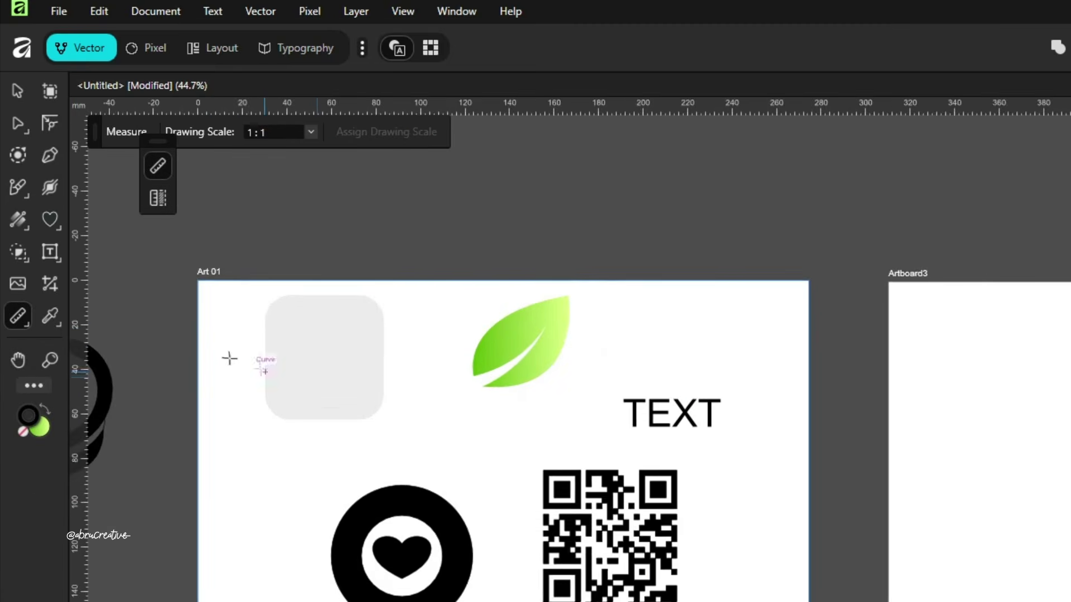
pyautogui.scroll(4, 246, 313)
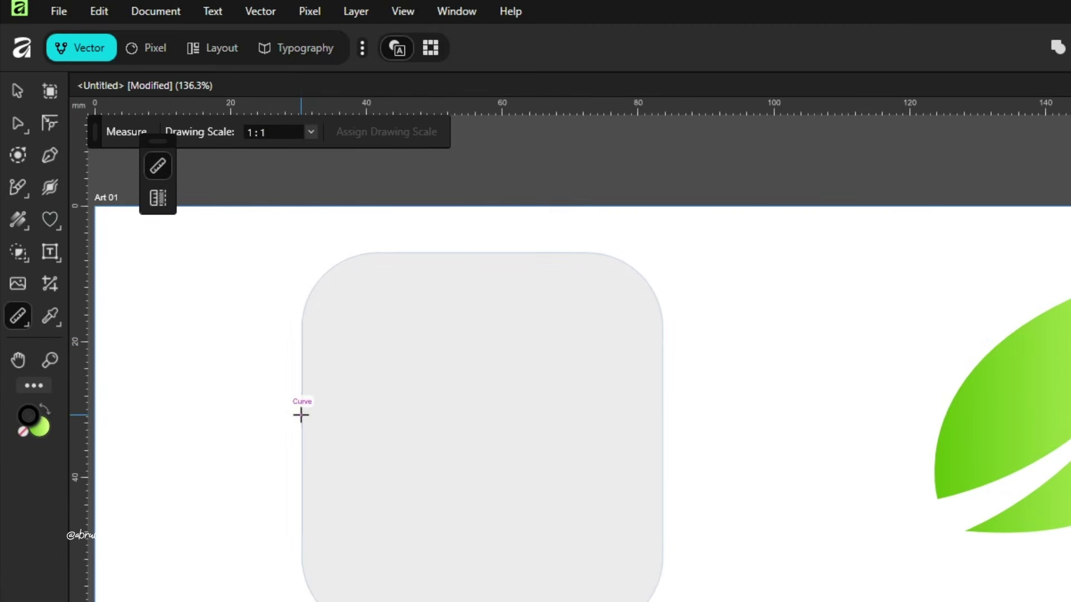
pyautogui.moveTo(301, 414); pyautogui.dragTo(662, 418)
pyautogui.scroll(4, 329, 387)
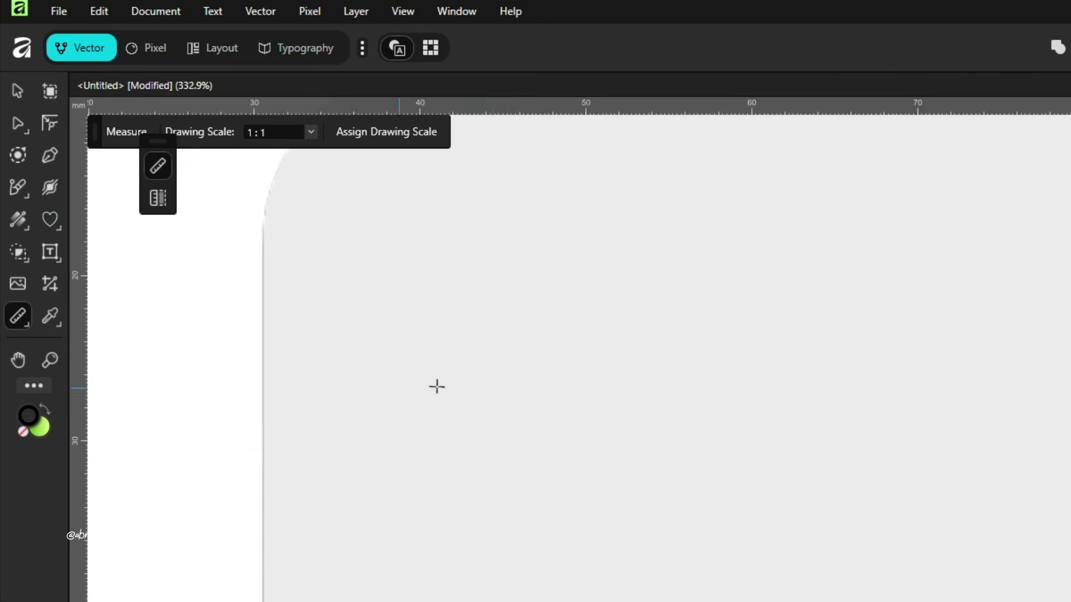
pyautogui.scroll(-4, 699, 435)
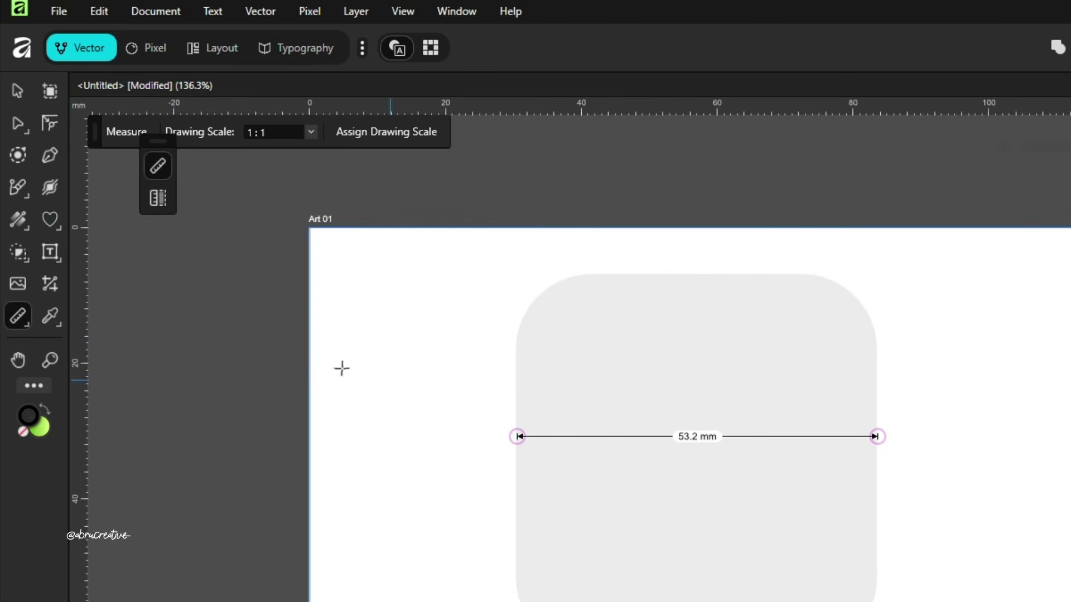
# Measure the area and perimeter of the light grey rounded square with the Area tool
pyautogui.rightClick(17, 318)
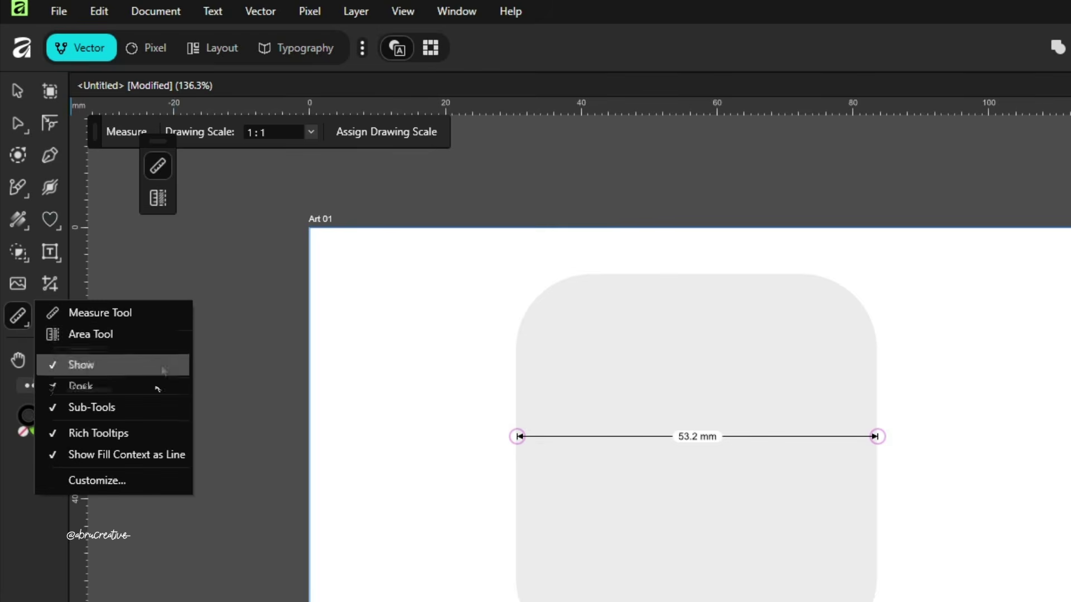
pyautogui.click(108, 336)
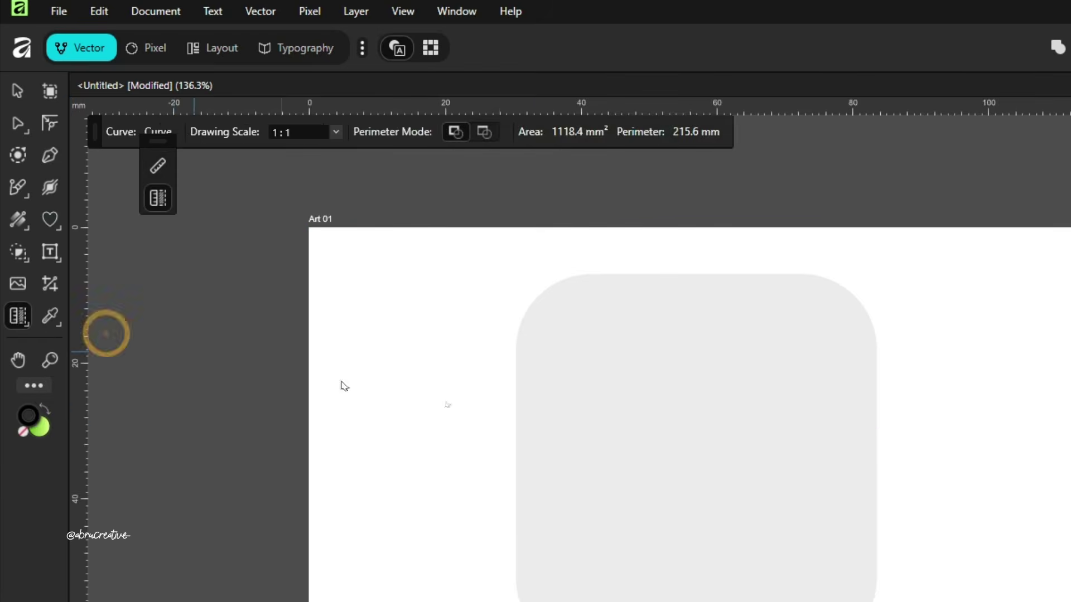
pyautogui.scroll(2, 684, 426)
pyautogui.click(671, 414)
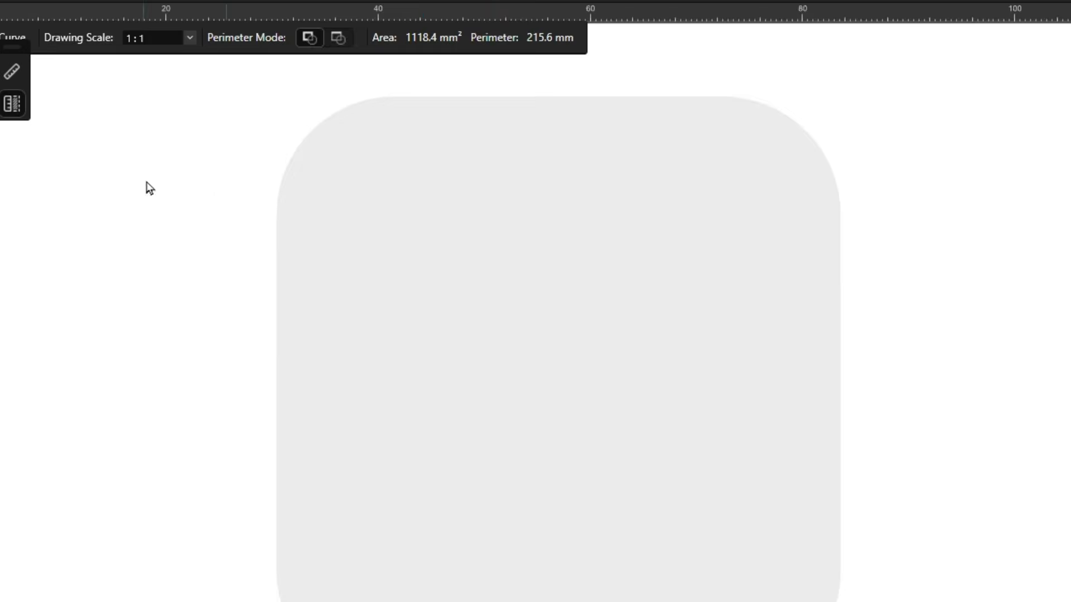
pyautogui.click(147, 184)
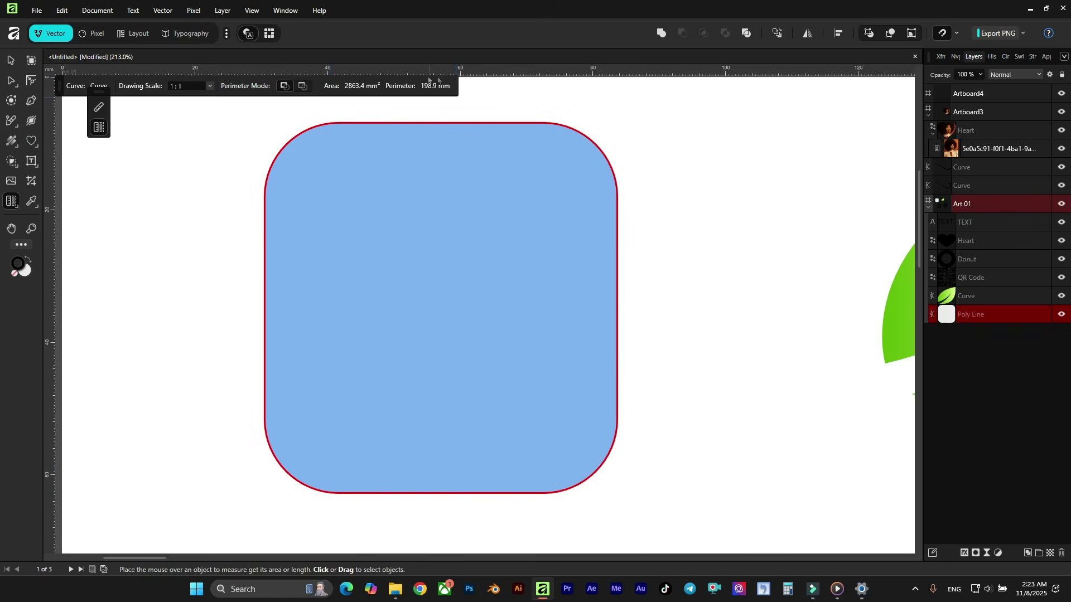
pyautogui.rightClick(33, 209)
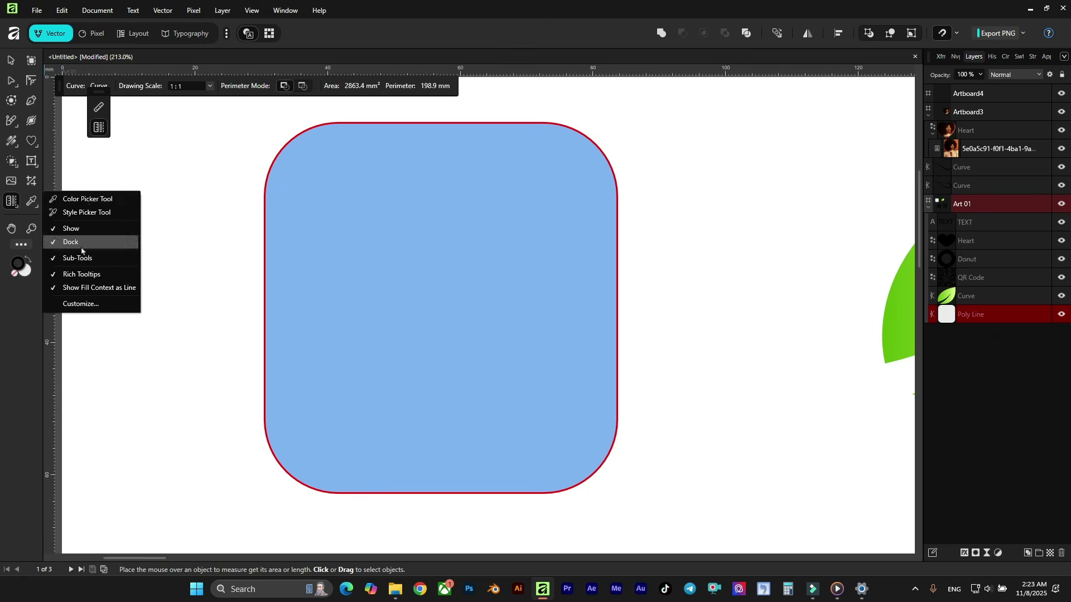
pyautogui.rightClick(11, 162)
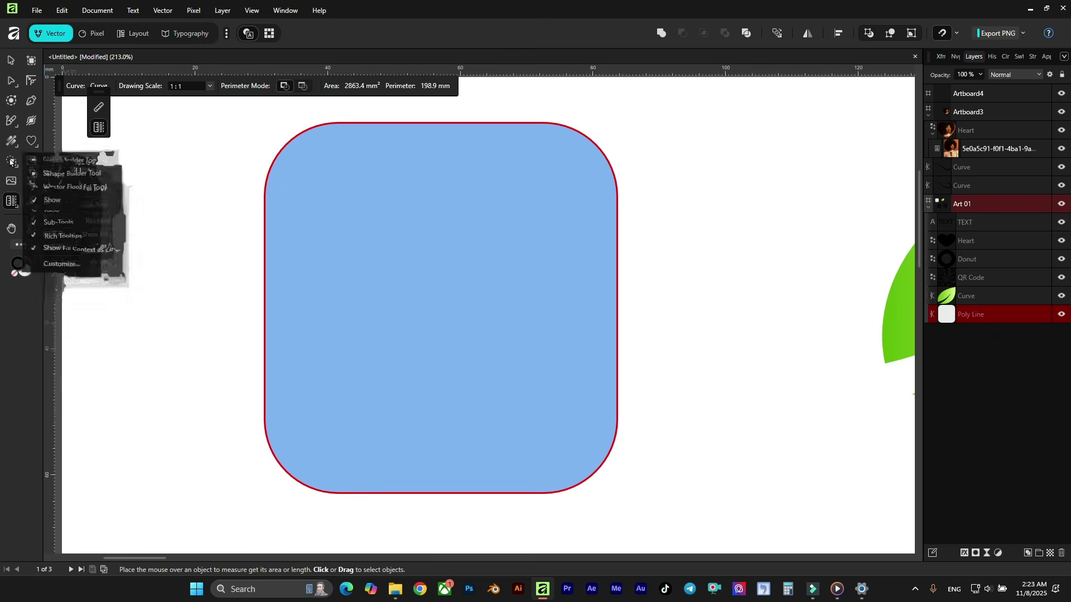
pyautogui.click(62, 160)
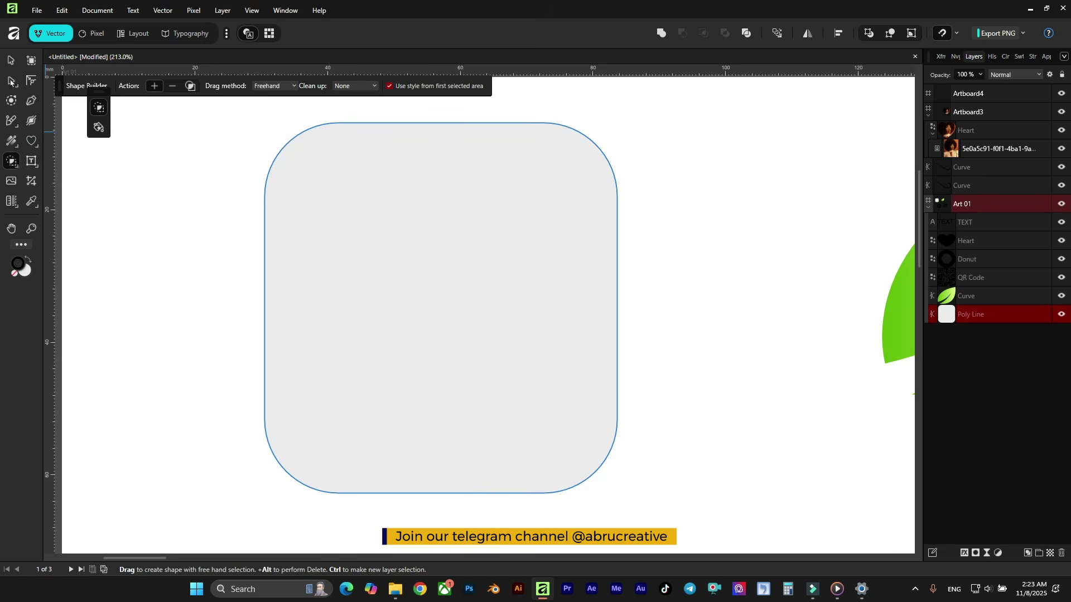
pyautogui.click(11, 81)
# Draw a black circle about 48 mm across beside the heart portrait on Artboard3 and place an overlapping copy about 29 mm to its right
pyautogui.scroll(-6, 178, 295)
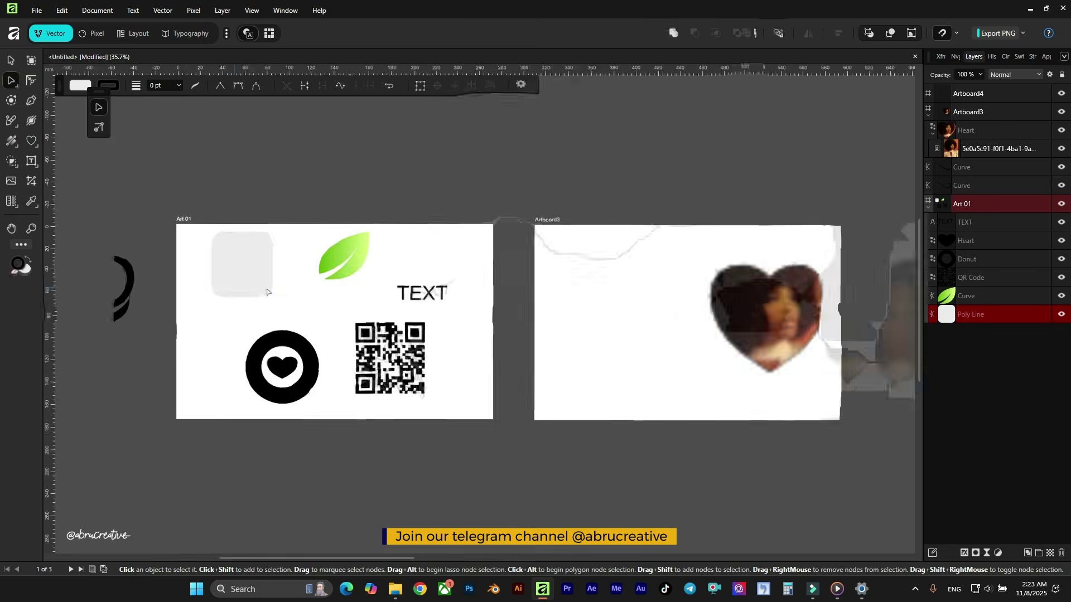
pyautogui.scroll(5, 719, 306)
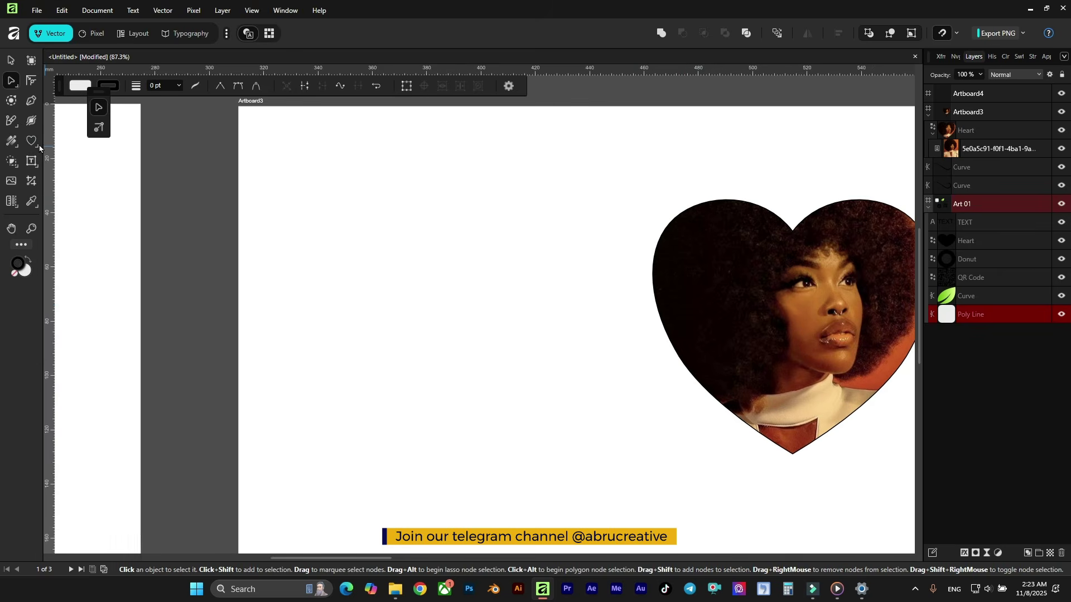
pyautogui.click(38, 146)
pyautogui.click(61, 148)
pyautogui.moveTo(325, 205); pyautogui.dragTo(464, 333)
pyautogui.click(10, 61)
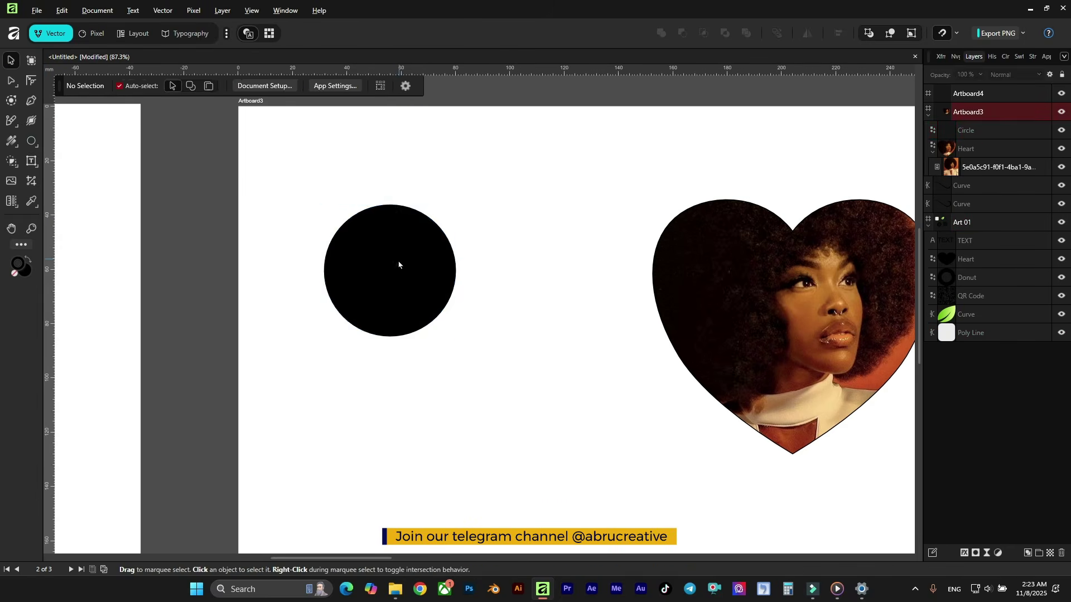
pyautogui.moveTo(380, 264); pyautogui.dragTo(460, 262)
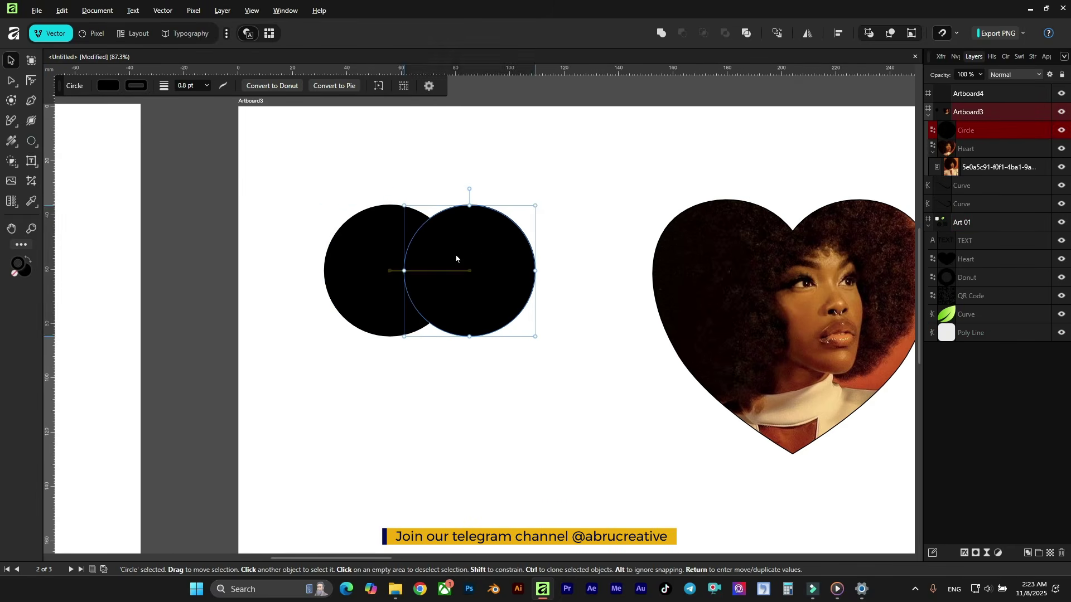
# Select both circles, make their overlap a separate shape with the Shape Builder, and delete that overlap
pyautogui.scroll(3, 478, 249)
pyautogui.keyDown('shift'); pyautogui.click(394, 236); pyautogui.keyUp('shift')
pyautogui.scroll(3, 394, 236)
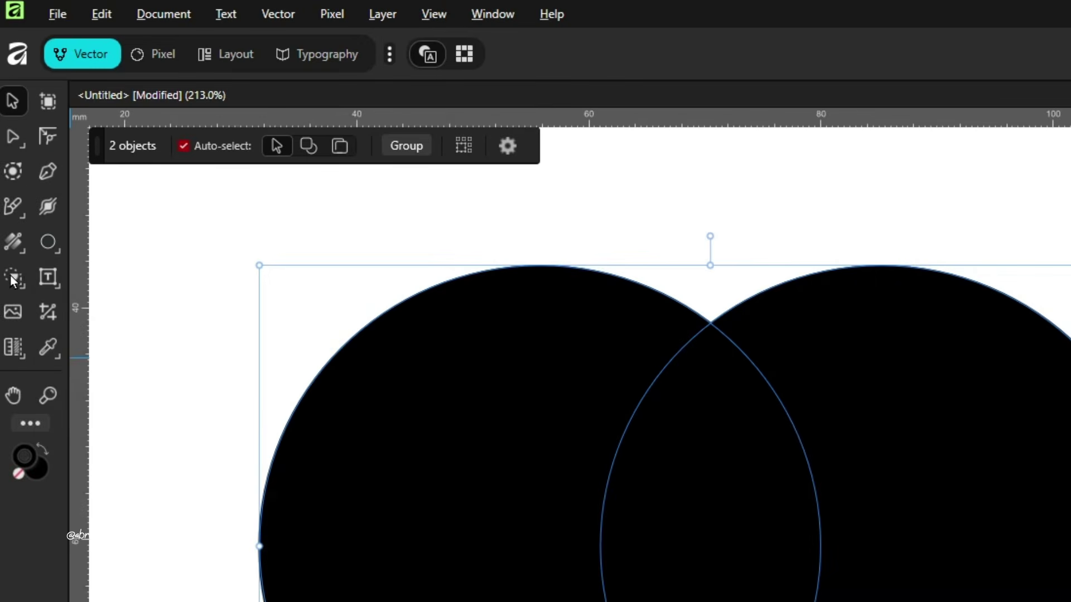
pyautogui.rightClick(12, 277)
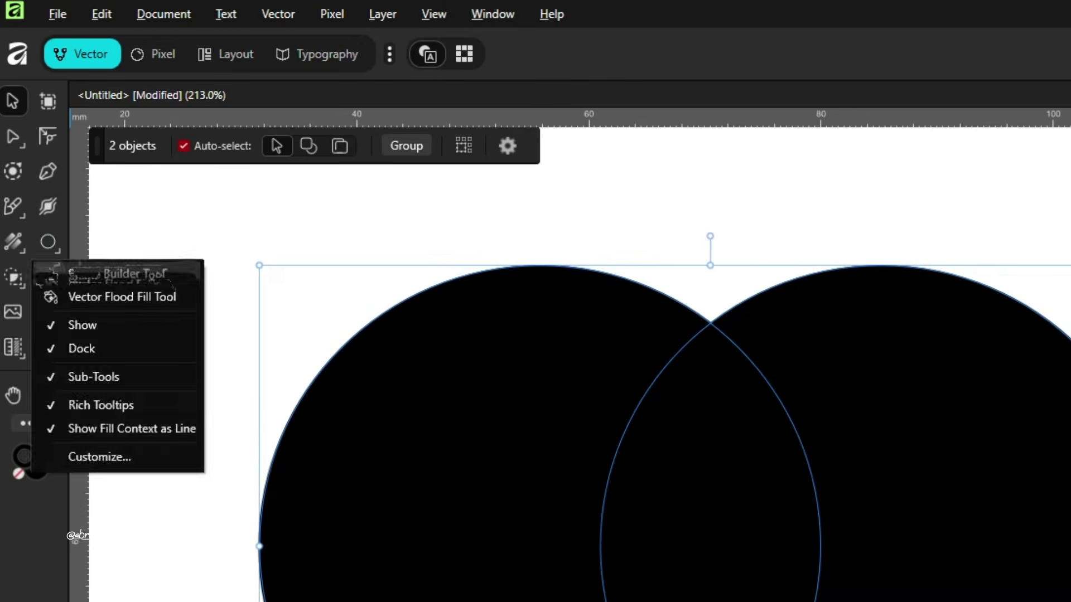
pyautogui.click(78, 270)
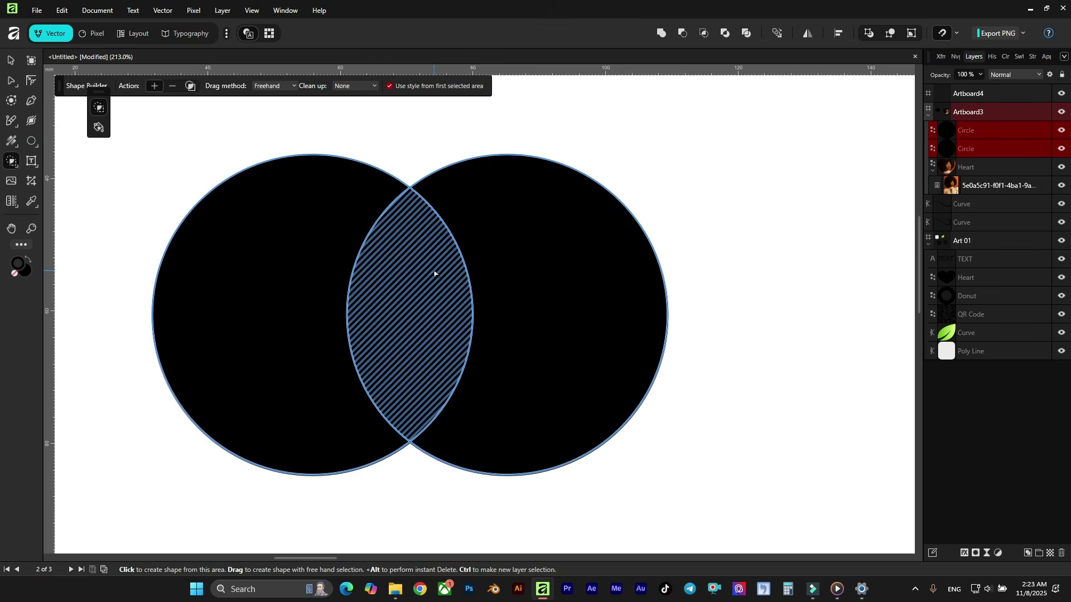
pyautogui.click(429, 271)
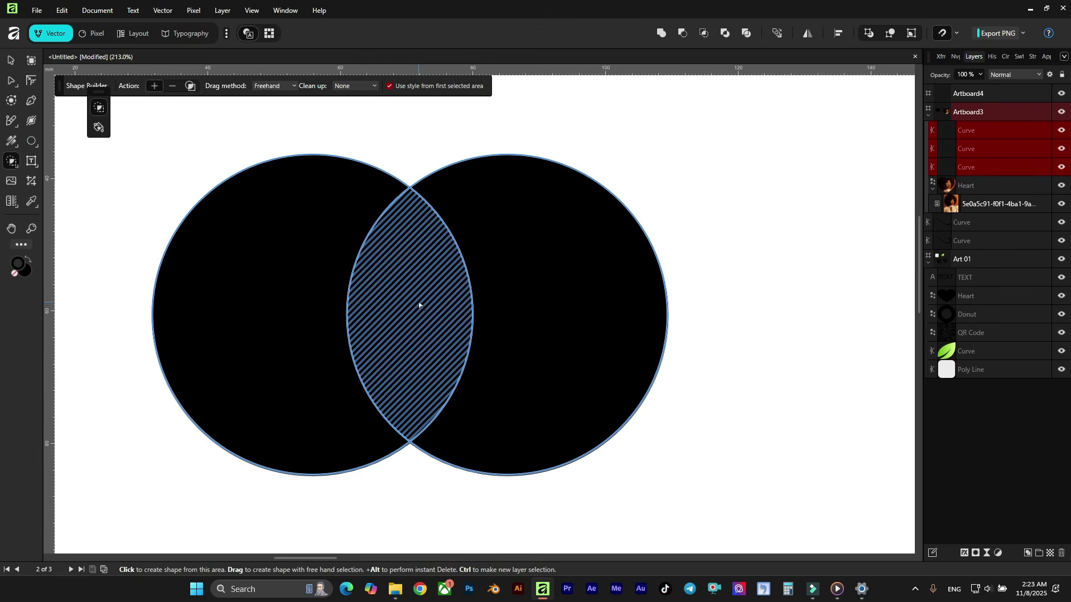
pyautogui.keyDown('alt'); pyautogui.click(422, 269); pyautogui.keyUp('alt')
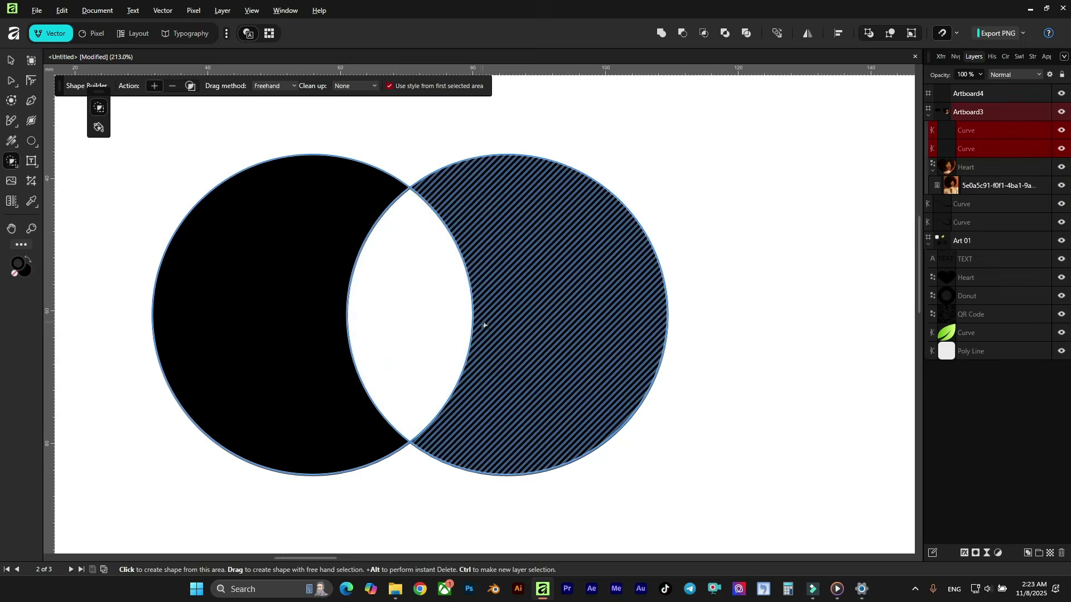
# Delete the right crescent with the Shape Builder, keeping only the left one
pyautogui.keyDown('alt'); pyautogui.click(534, 324); pyautogui.keyUp('alt')
pyautogui.hotkey('ctrl', 'z')
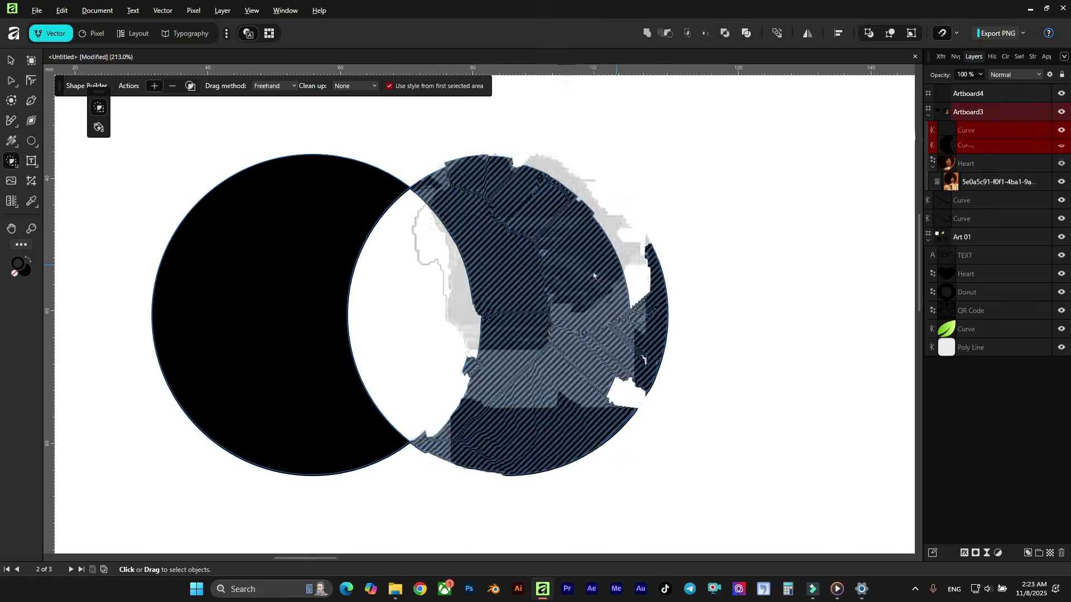
pyautogui.keyDown('alt'); pyautogui.click(602, 272); pyautogui.keyUp('alt')
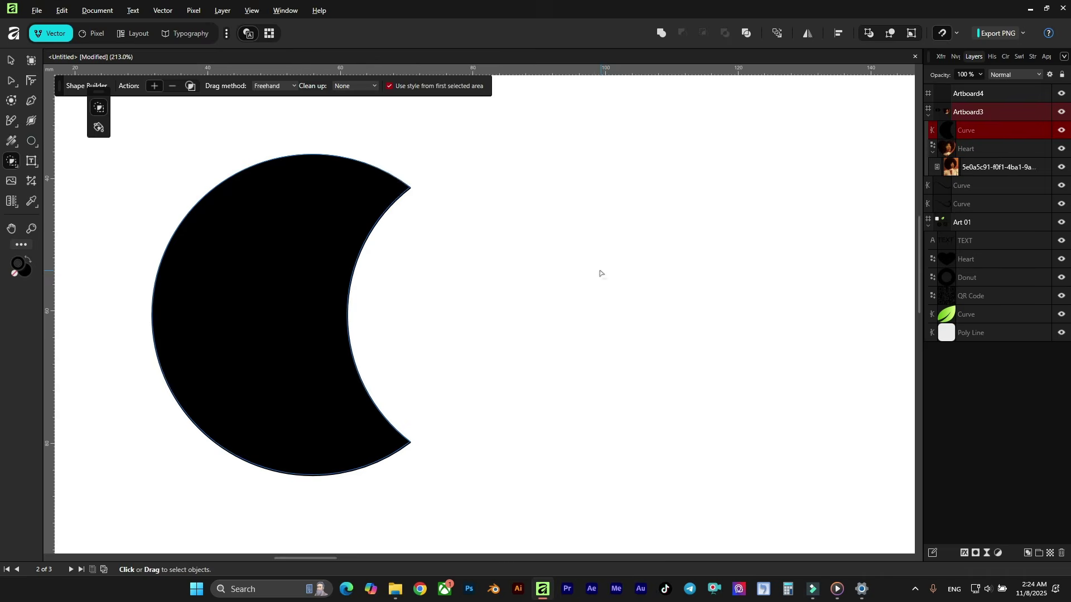
# Switch to the Move tool and select the black crescent on Artboard3
pyautogui.scroll(-3, 449, 275)
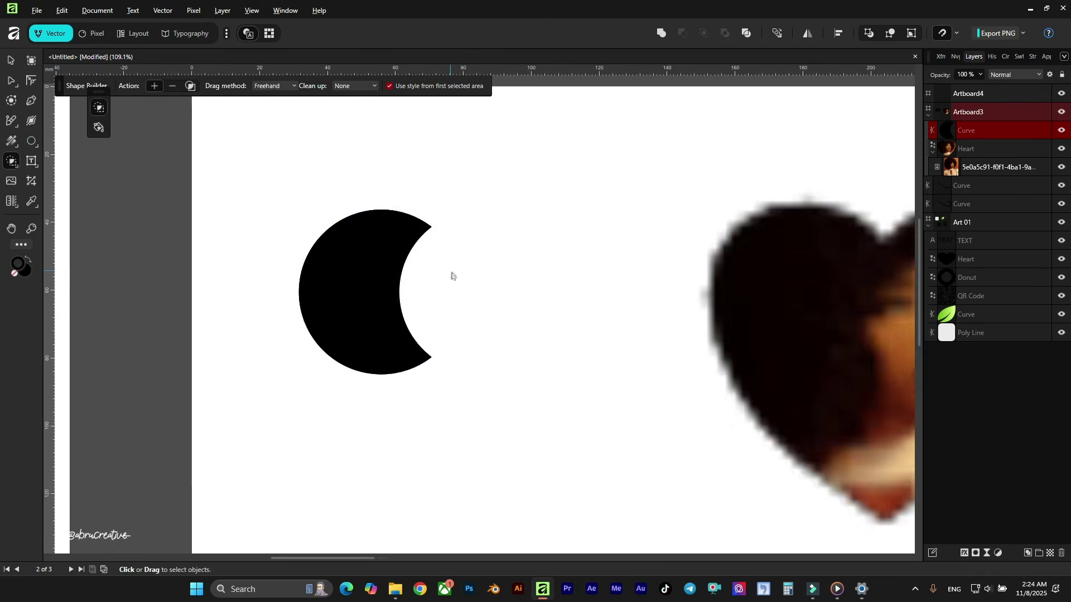
pyautogui.click(10, 61)
pyautogui.moveTo(256, 184); pyautogui.dragTo(382, 292)
pyautogui.scroll(-3, 351, 287)
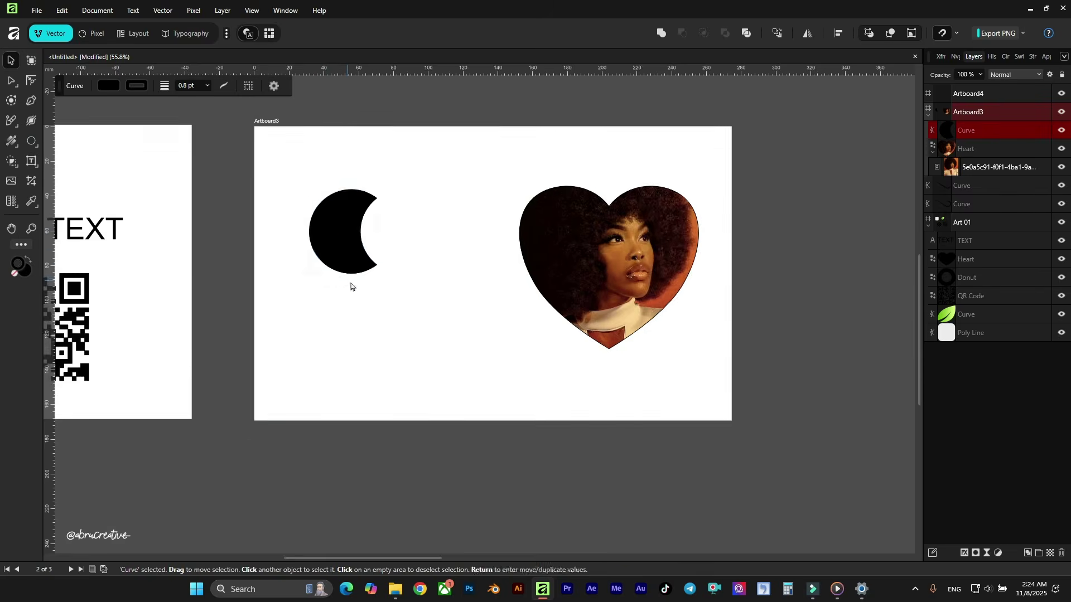
# Look over the objects on the Art 01 and Artboard3 artboards and the curved strokes beside them
pyautogui.scroll(-2, 473, 269)
pyautogui.scroll(2, 529, 268)
pyautogui.scroll(-3, 530, 269)
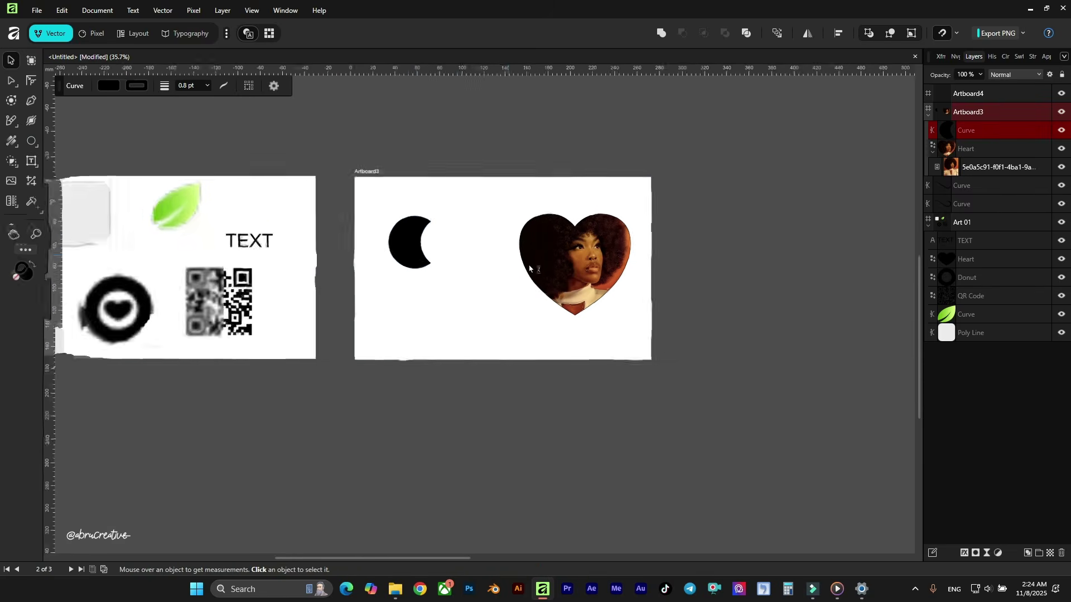
pyautogui.scroll(-1, 530, 268)
pyautogui.scroll(2, 128, 204)
pyautogui.scroll(-2, 574, 246)
pyautogui.scroll(3, 496, 249)
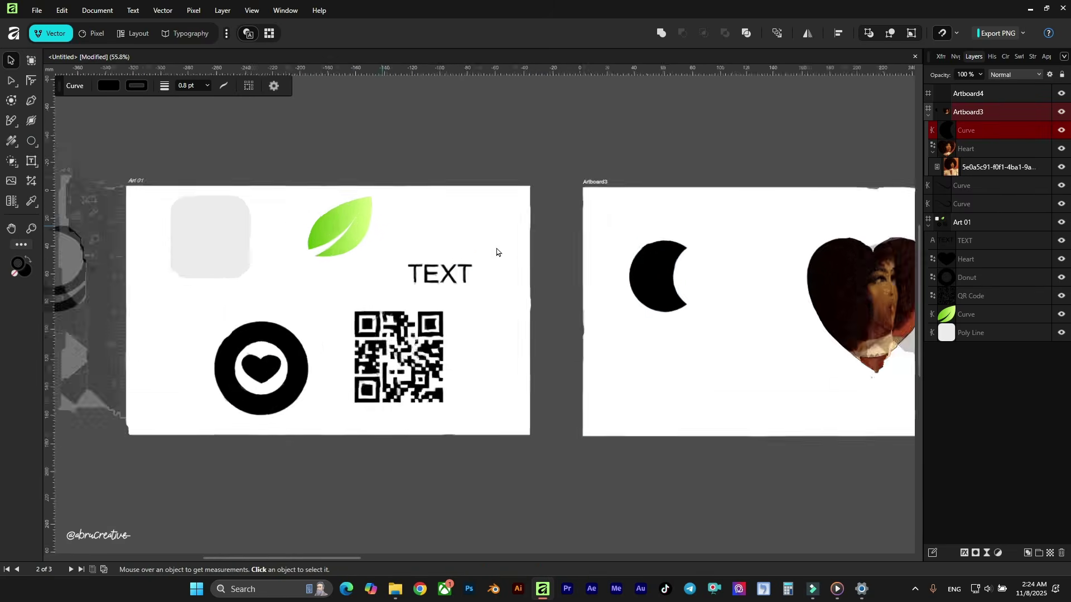
pyautogui.scroll(-3, 605, 256)
pyautogui.scroll(-5, 494, 245)
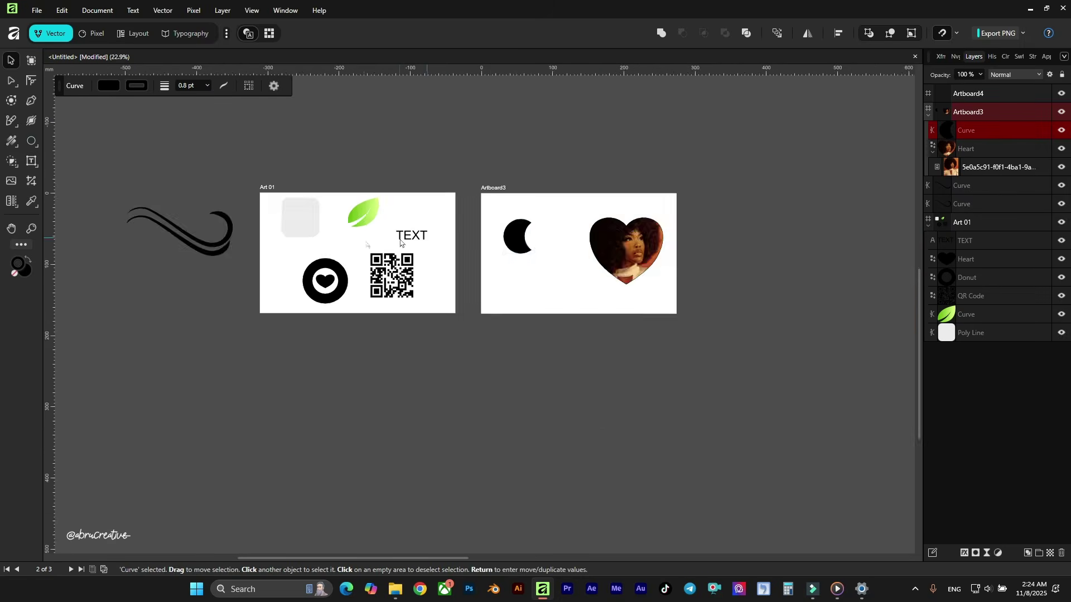
pyautogui.scroll(5, 406, 240)
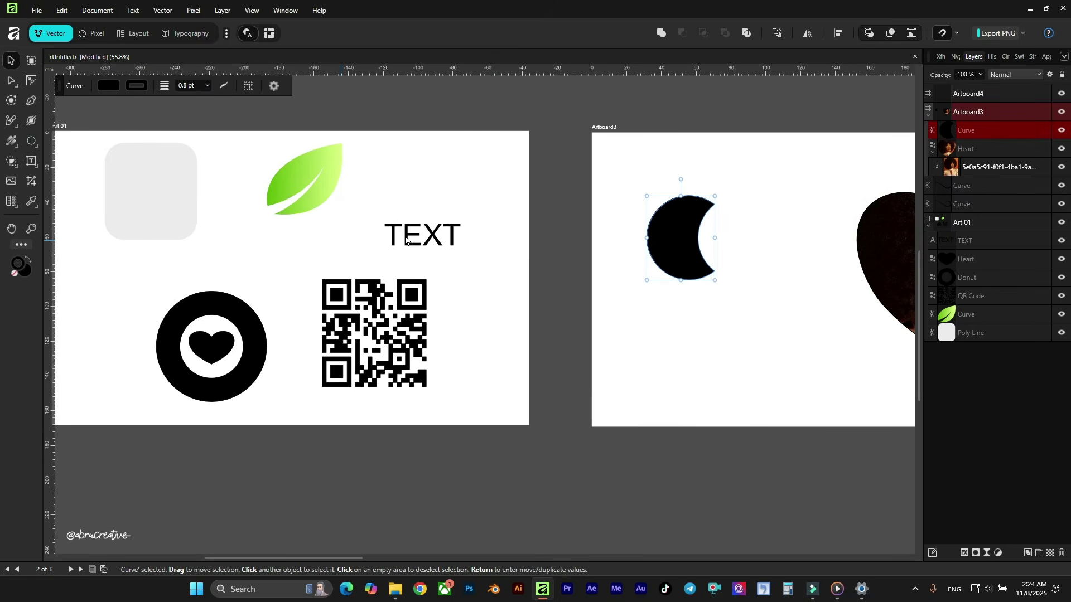
pyautogui.scroll(2, 406, 239)
pyautogui.hscroll(-1, 334, 212)
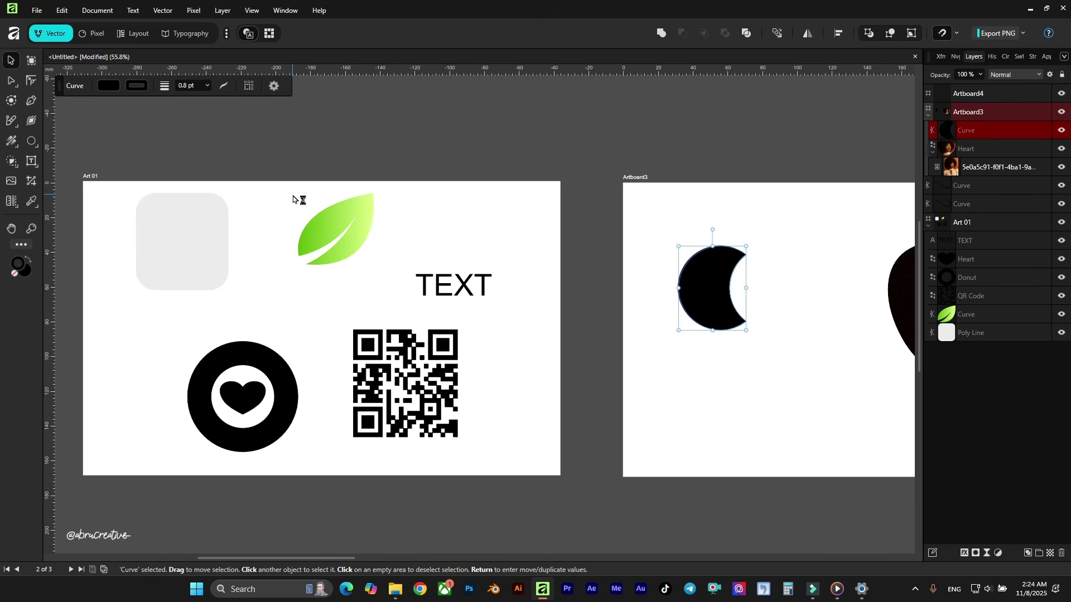